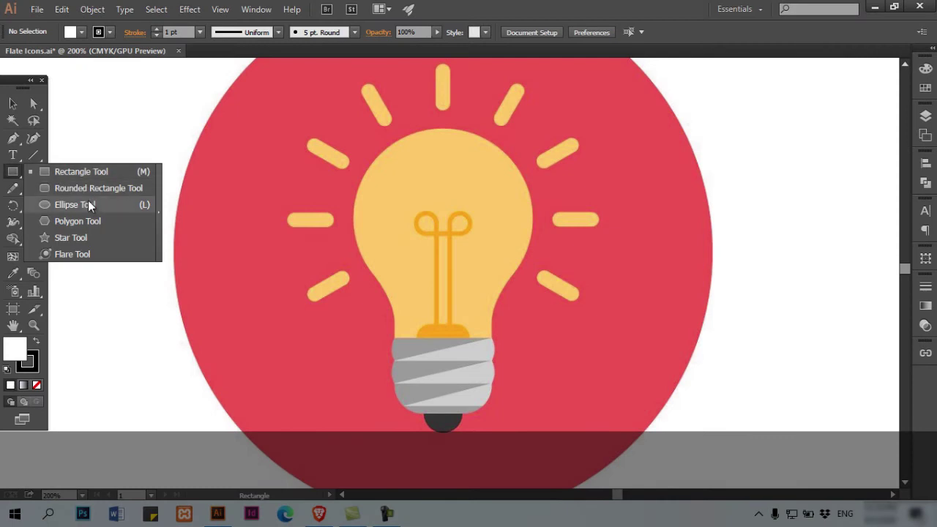
Draw an unfilled circle over the bulb's round head and resize it to match the reference outline.
left_click_drag(356, 135, 530, 268)
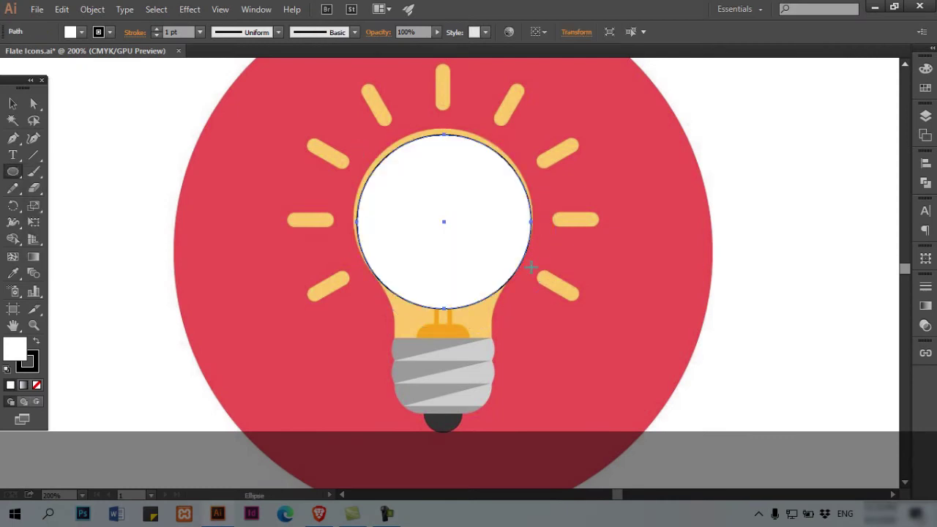
key("slash")
key("v")
key("ctrl+plus")
left_click_drag(437, 163, 436, 153)
left_click_drag(563, 453, 592, 370)
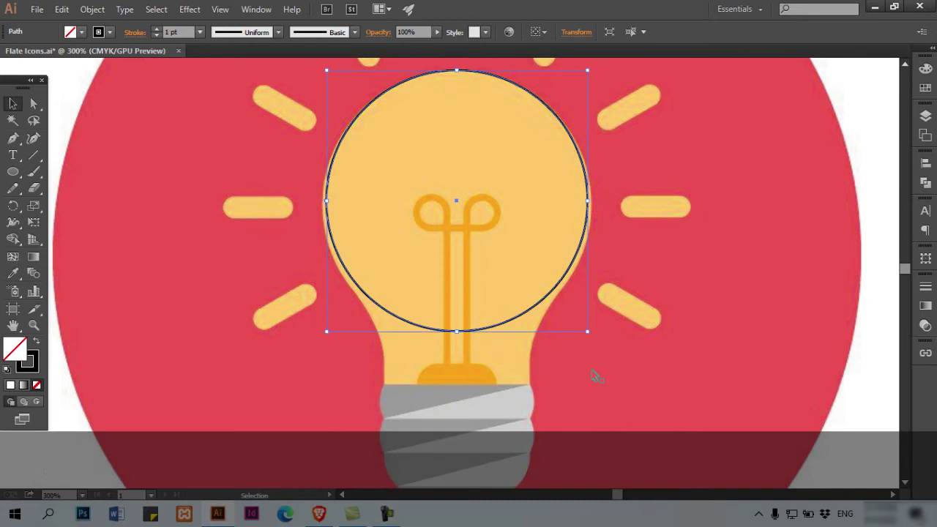
left_click_drag(587, 332, 593, 336)
left_click_drag(328, 337, 323, 340)
Add an anchor point on each side of the circle where the neck begins, and delete the bottom anchor to open it.
key("p")
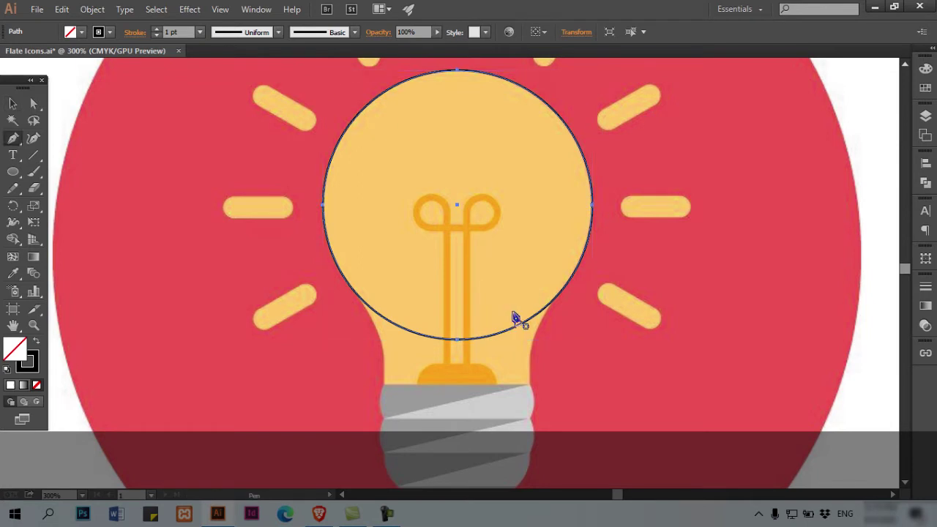
scroll(527, 317, "up", 2)
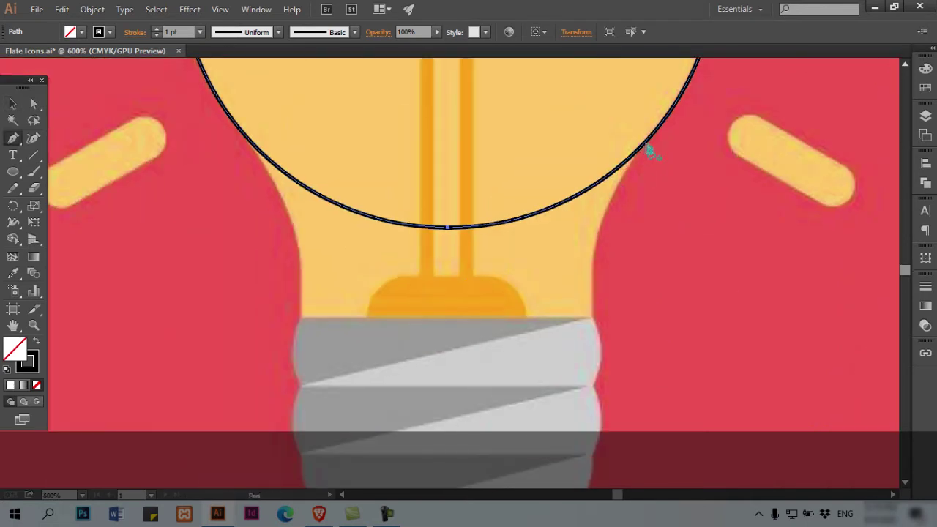
left_click(650, 140)
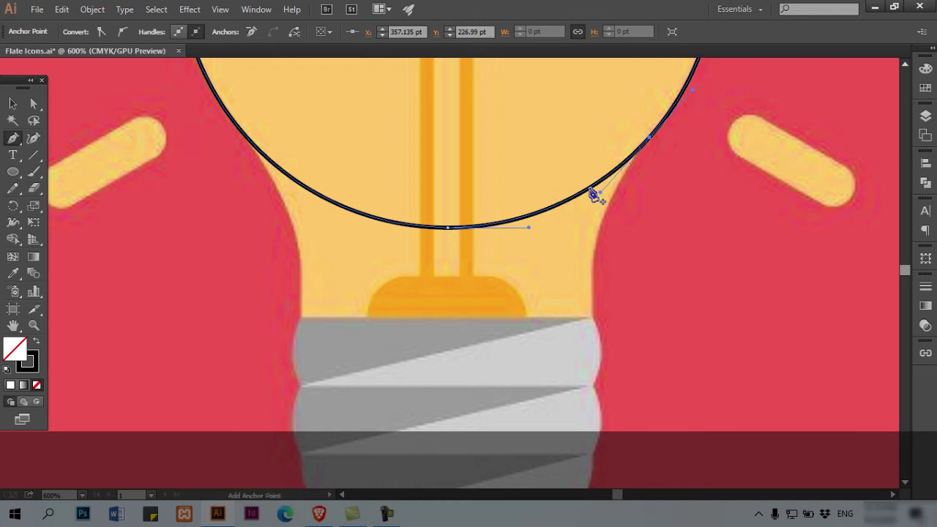
key("a")
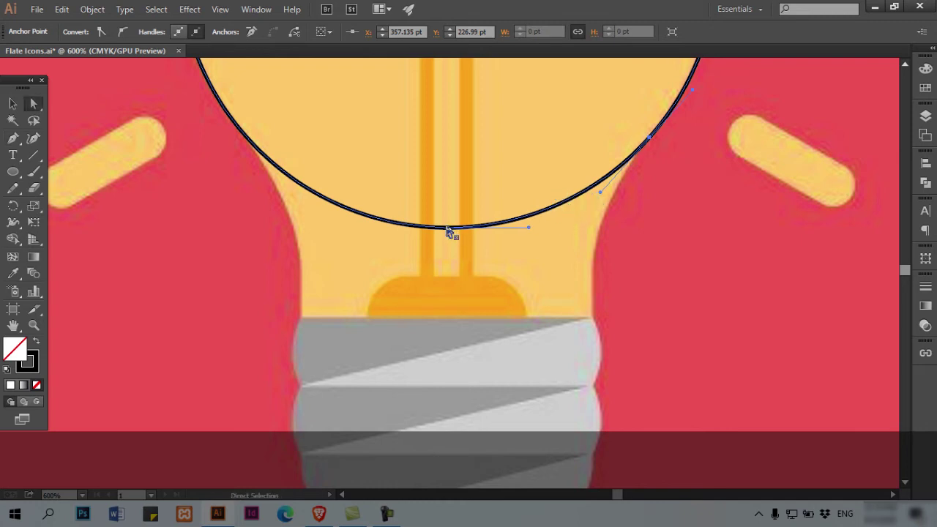
key("p")
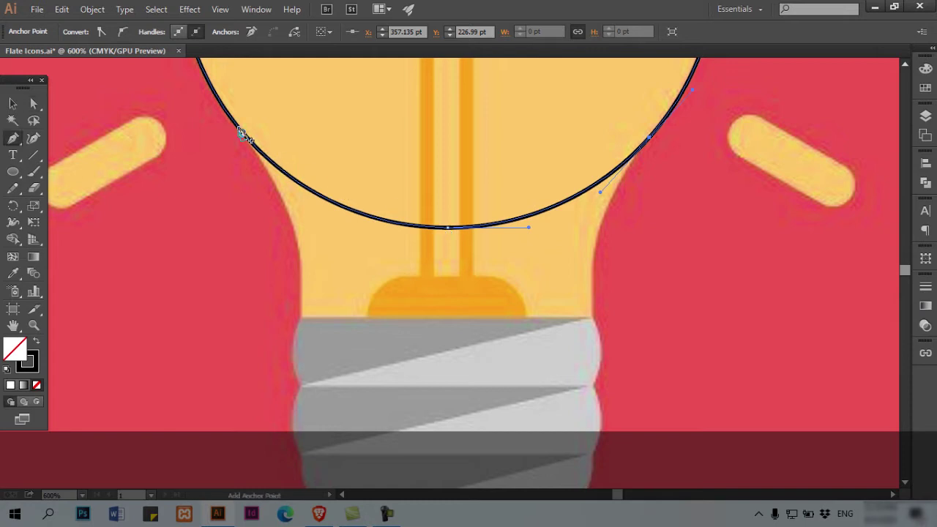
left_click(238, 129)
key("a")
left_click(448, 227)
key("Delete")
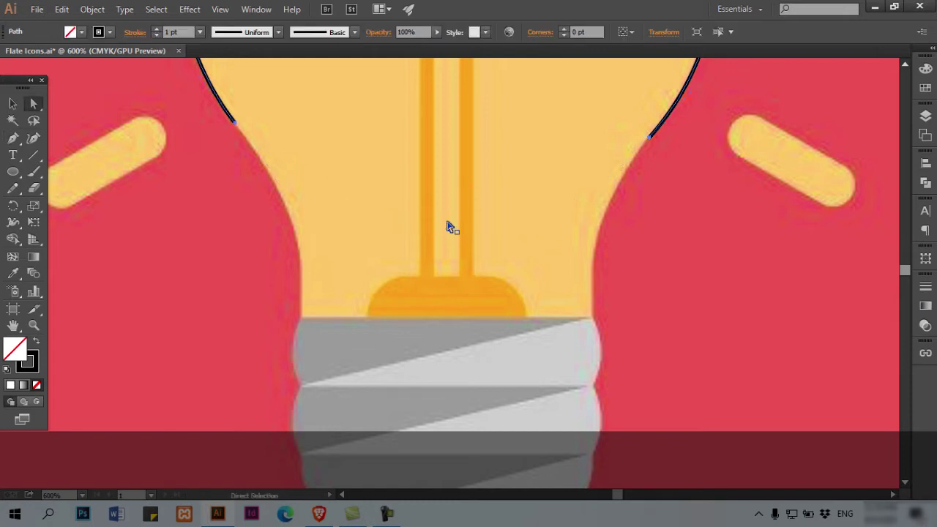
Extend the open path from its right end to the top of the metal base, curving it along the bulb's neck.
key("p")
left_click(651, 142)
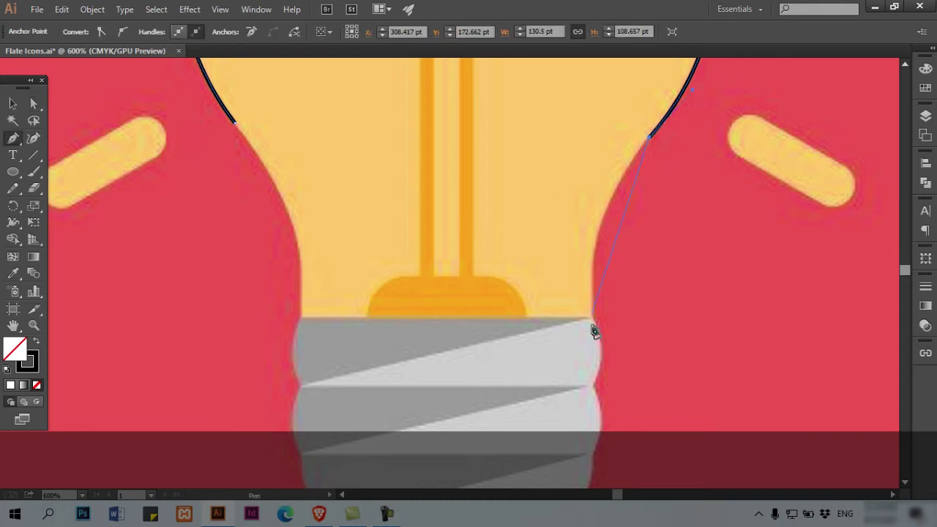
left_click(595, 321)
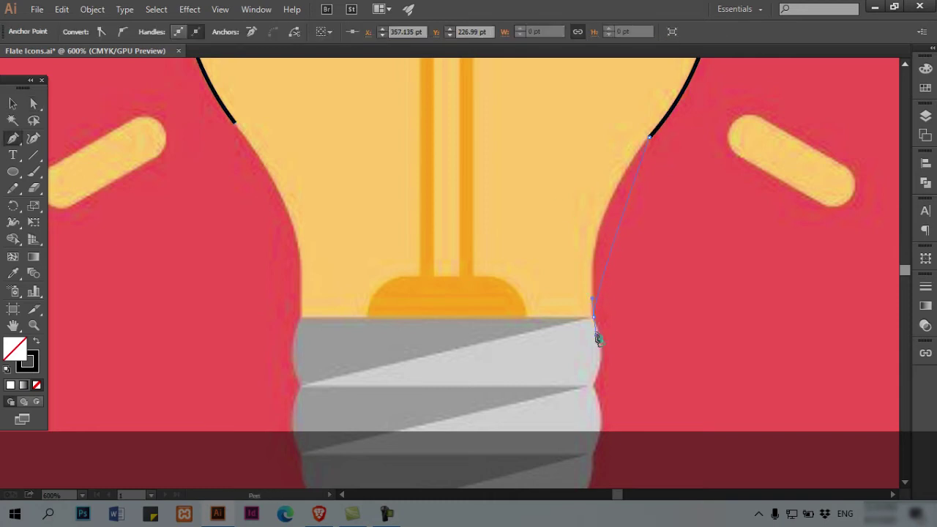
left_click_drag(596, 335, 596, 336)
key("a")
left_click_drag(593, 304, 580, 207)
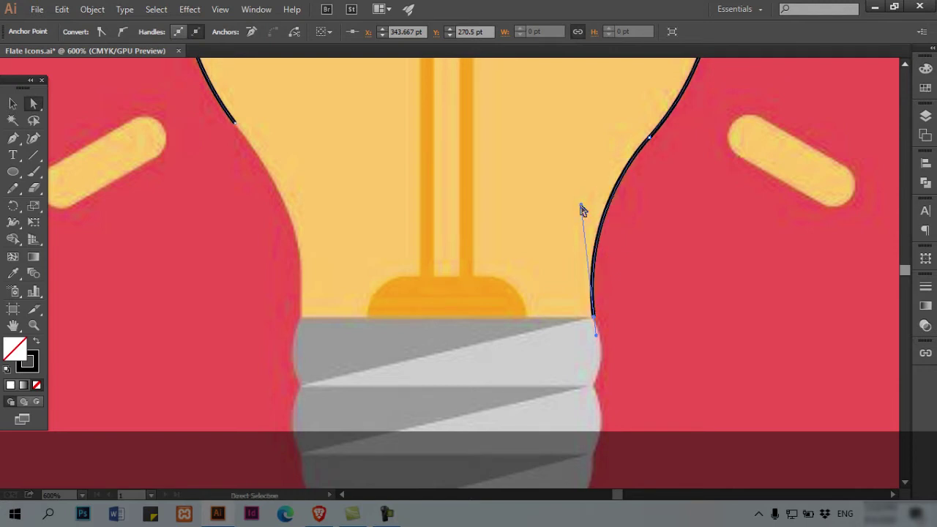
left_click_drag(653, 165, 640, 202)
left_click(643, 206)
Examine the traced bulb outline against the reference image.
key("v")
left_click(579, 218, "ctrl+alt")
left_click_drag(527, 238, 656, 292)
left_click(636, 296, "ctrl")
left_click(637, 296, "ctrl")
left_click_drag(464, 322, 736, 277)
left_click(538, 251, "ctrl+alt")
left_click_drag(611, 223, 780, 320)
left_click(791, 292, "ctrl+alt")
left_click_drag(798, 275, 633, 333)
left_click(536, 307, "ctrl+alt")
Isolate the bulb outline and delete its left half, keeping the right half with the neck curve.
left_click(390, 126)
left_click_drag(398, 137, 440, 118)
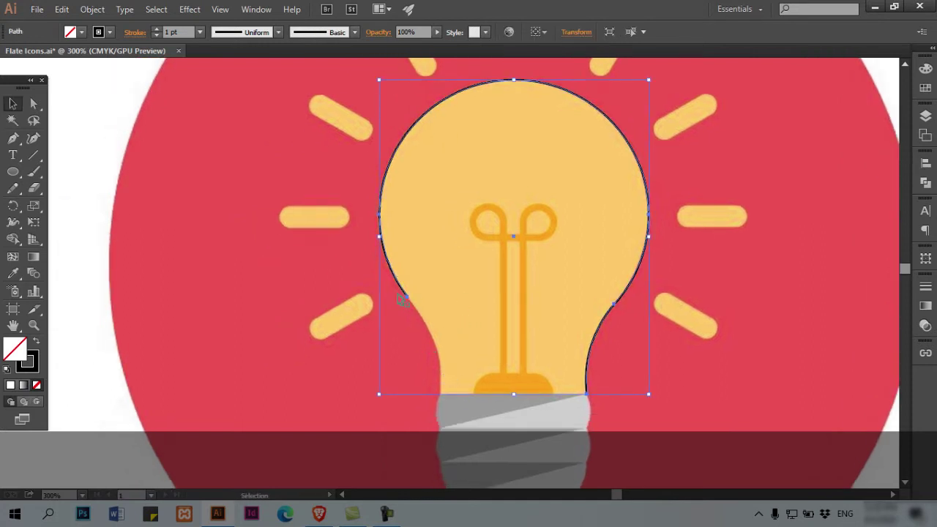
double_click(412, 132)
left_click_drag(473, 129, 528, 157)
key("a")
left_click_drag(400, 182, 496, 376)
key("Delete")
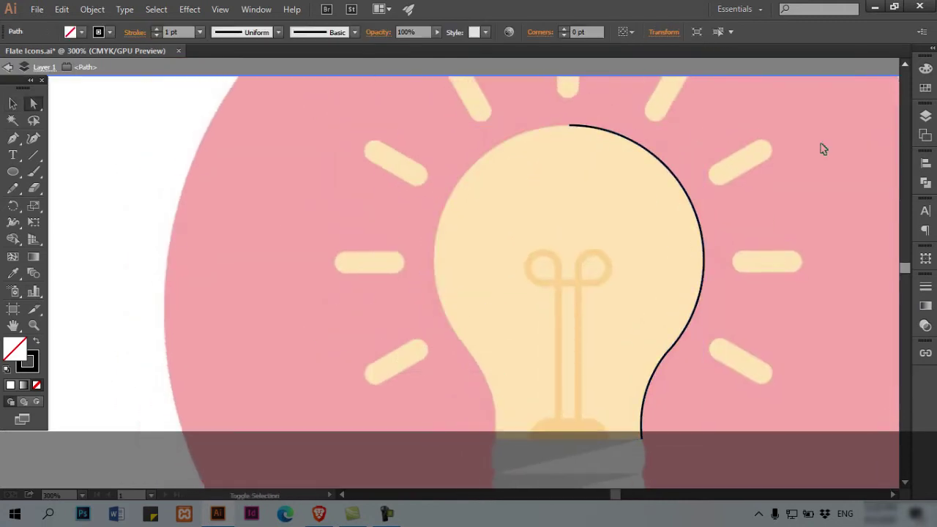
key("v")
double_click(752, 95)
Duplicate the right half outline to the left of the bulb and reflect the copy across a vertical axis.
left_click_drag(614, 137, 302, 168)
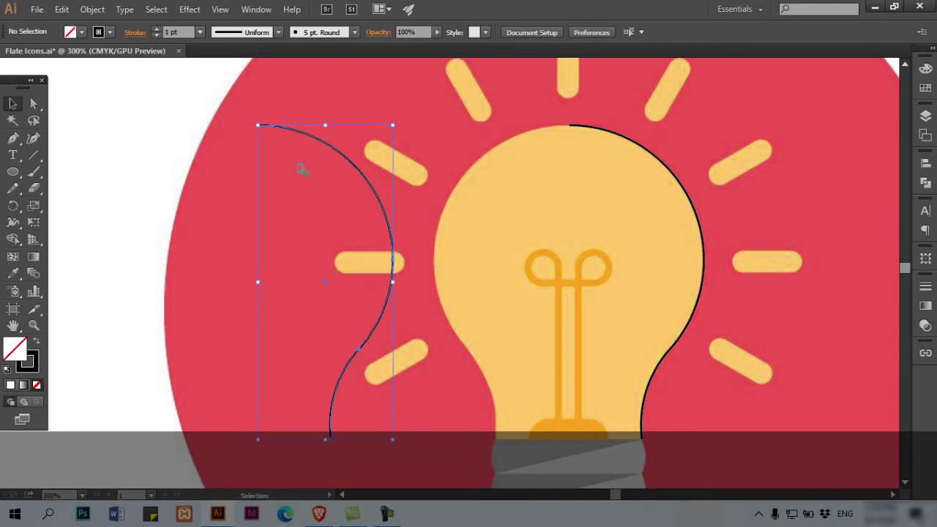
key("o")
key("Return")
left_click(576, 292)
left_click(658, 322)
key("v")
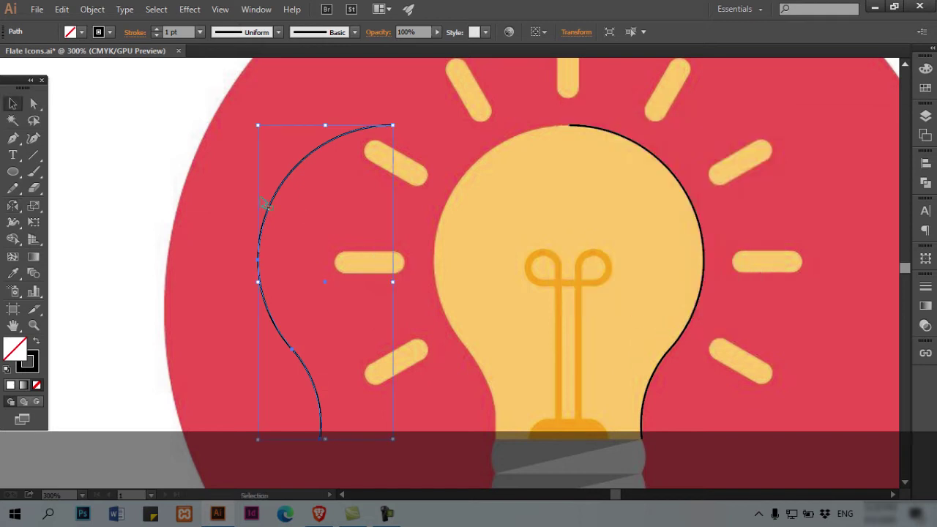
Draw a vertical guide line crossing the top of the bulb outline.
left_click(33, 155)
left_click_drag(384, 175, 196, 215)
left_click_drag(410, 108, 424, 240)
key("v")
left_click_drag(351, 151, 476, 205)
key("ctrl+z")
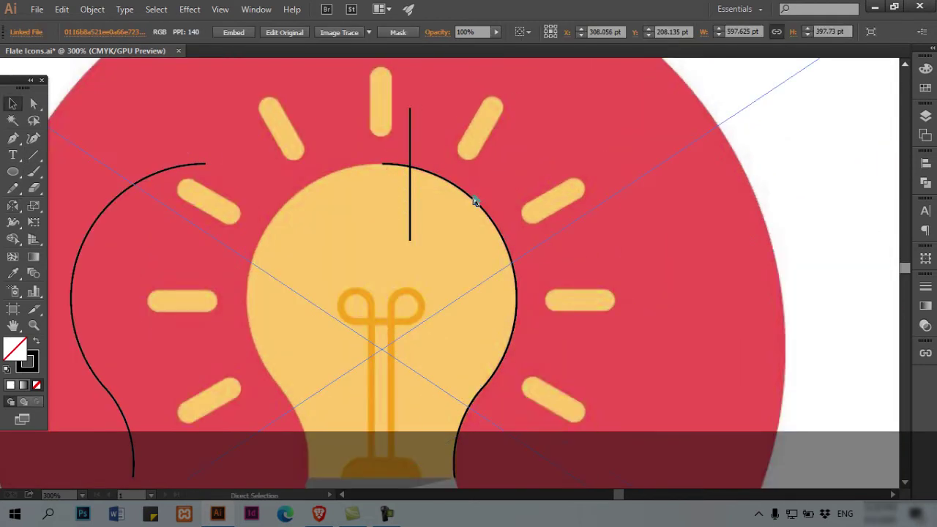
key("ctrl+shift+a")
Align the guide line and the right half outline by their left edges.
left_click_drag(514, 171, 577, 203)
left_click_drag(424, 197, 656, 291)
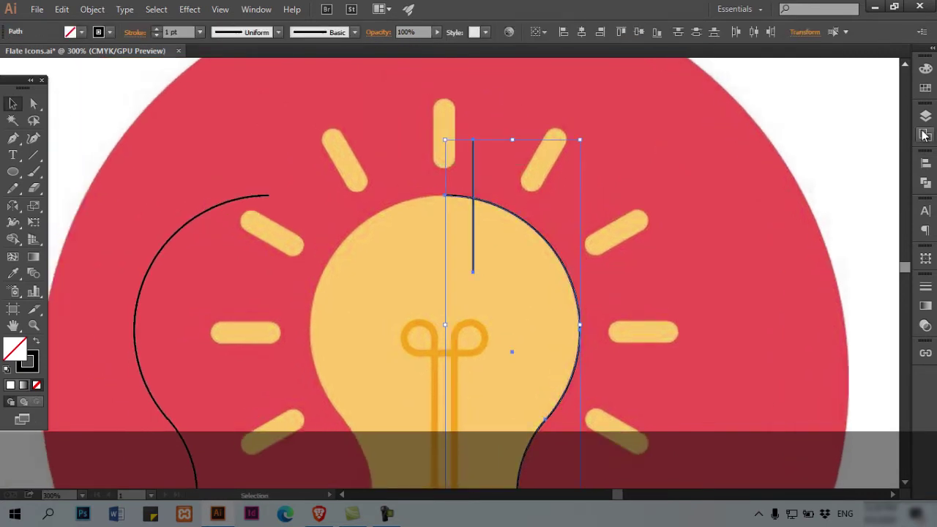
left_click(925, 285)
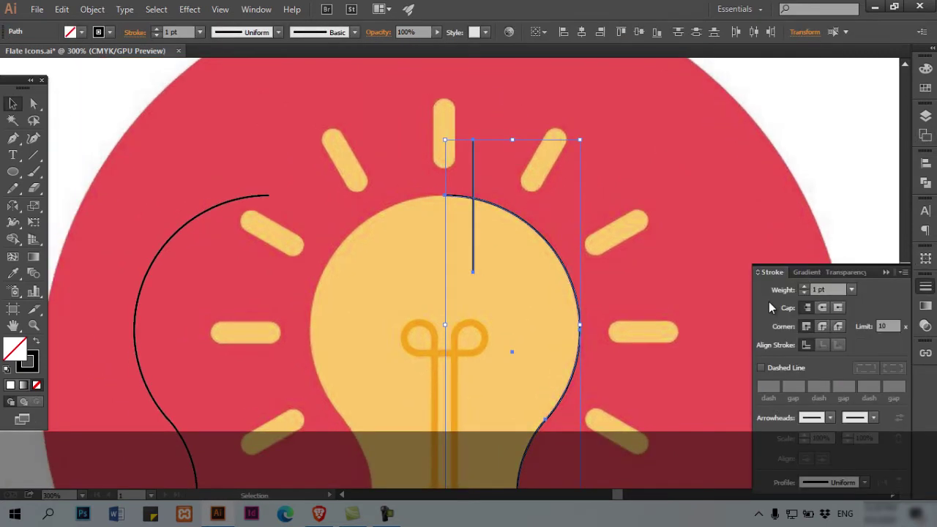
left_click(925, 183)
left_click(926, 164)
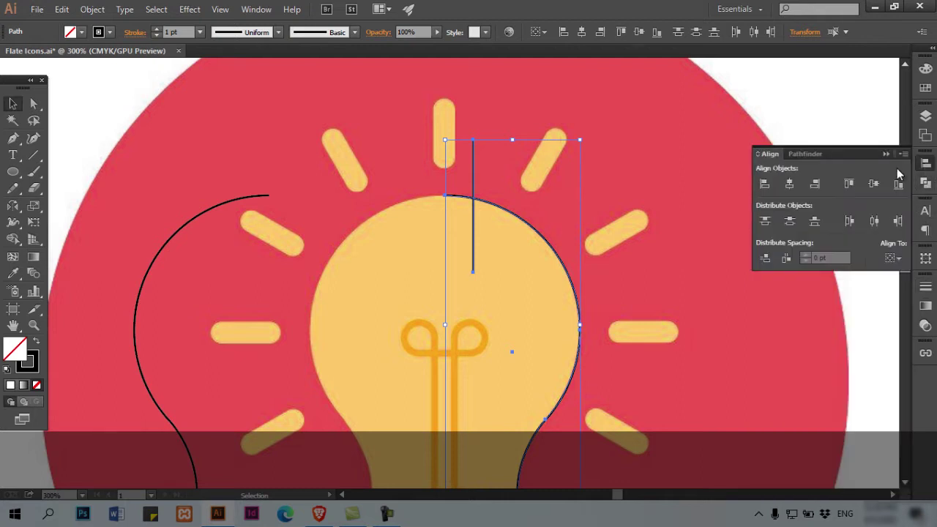
left_click(765, 184)
Align the mirrored left half and the guide line by their right edges so the two bulb halves meet.
left_click_drag(265, 201, 350, 185)
left_click(351, 187)
left_click(300, 193)
left_click(531, 161, "shift")
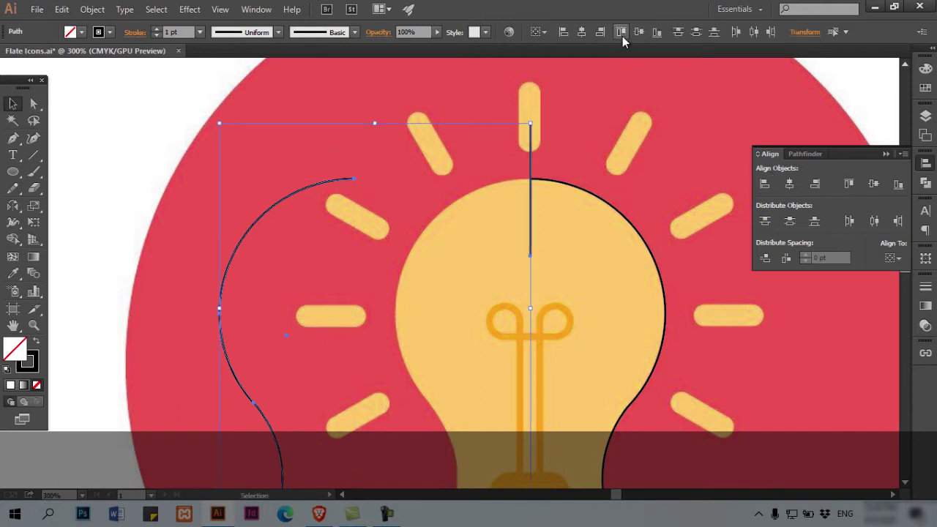
left_click(604, 33)
Delete the vertical guide line between the bulb halves.
left_click(600, 125)
left_click_drag(585, 115, 472, 147)
key("Delete")
Join the two lower ends of the bulb outline with a straight segment along the metal base, and check it in outline view.
left_click_drag(525, 217, 508, 76)
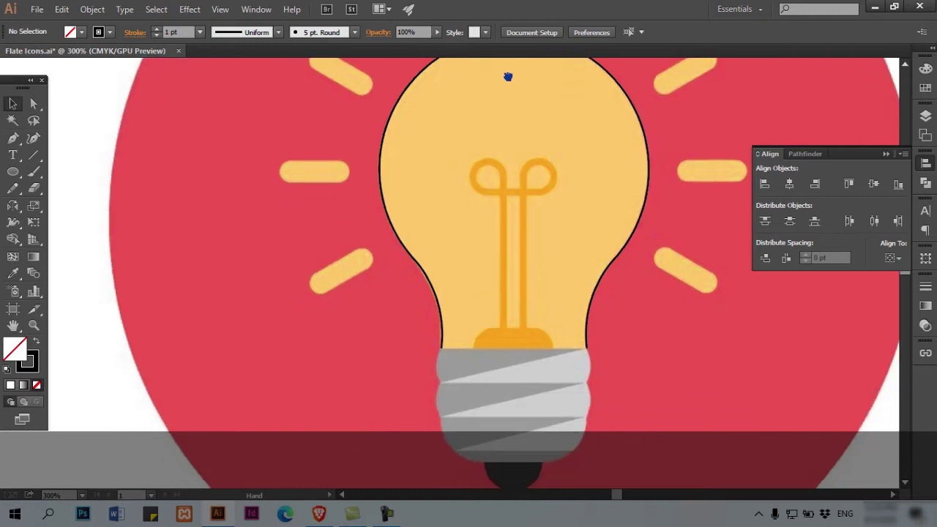
key("a")
left_click_drag(414, 333, 730, 438)
key("ctrl+j")
left_click_drag(516, 83, 559, 140)
key("v")
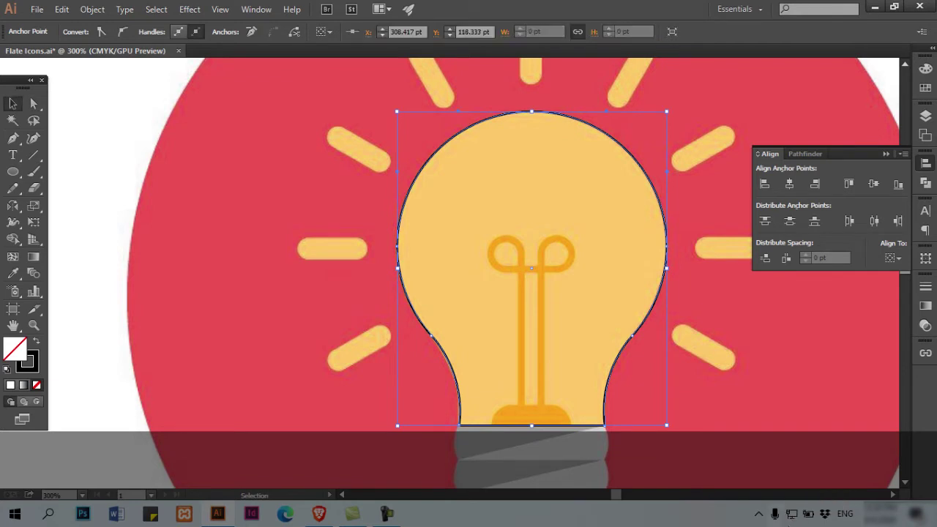
left_click(748, 413)
left_click_drag(737, 418, 657, 383)
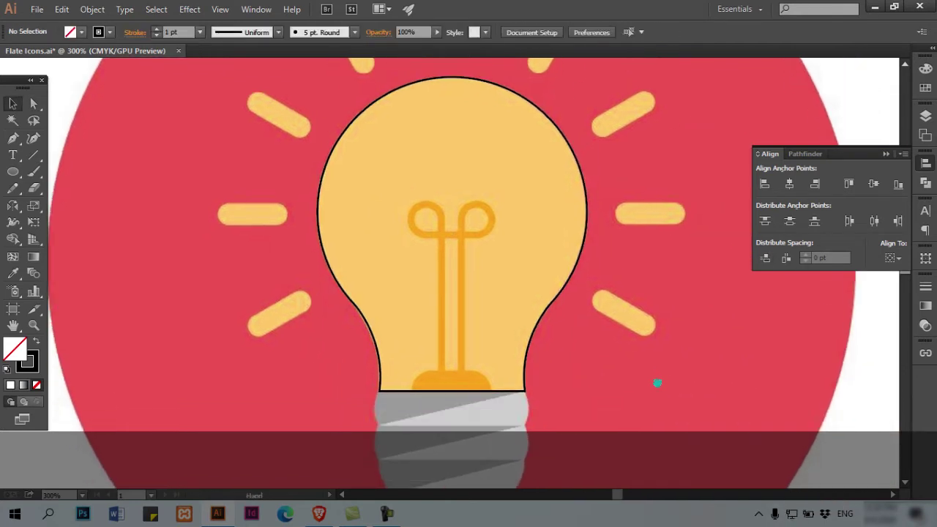
key("ctrl+y")
key("ctrl+y")
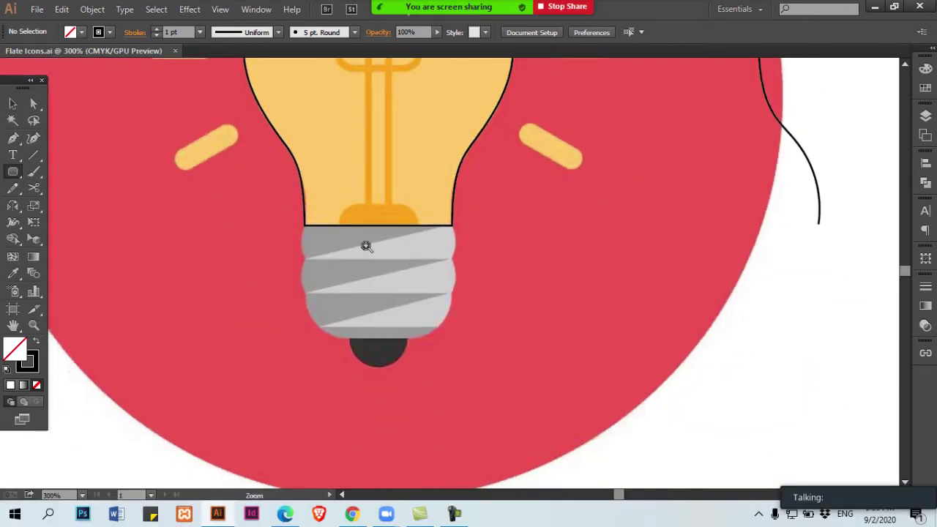
Draw an unfilled rounded rectangle about 39 by 22 pt over the filament base and raise its top edge to the reference.
scroll(366, 244, "up", 3)
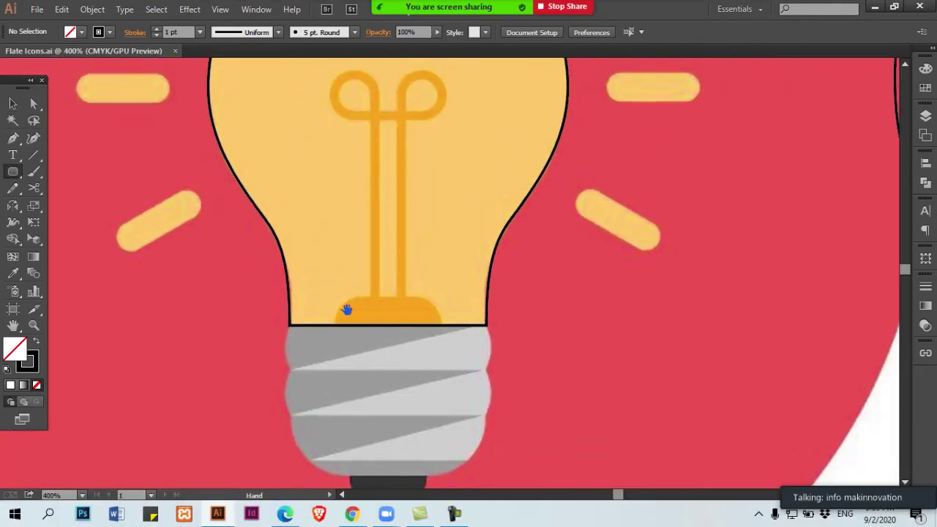
mouse_move(354, 315)
left_mouse_down()
mouse_move(444, 360)
mouse_move(434, 356)
mouse_move(445, 375)
left_mouse_up()
key("v")
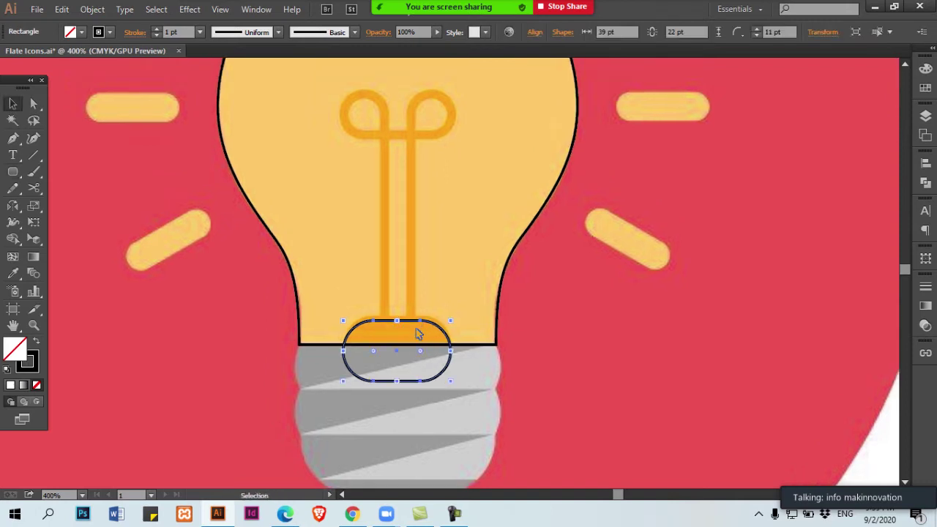
left_click_drag(400, 322, 400, 317)
Delete the two lowest anchor points of the rounded rectangle to leave an open arch over the filament base.
key("a")
left_click(421, 381)
key("Delete")
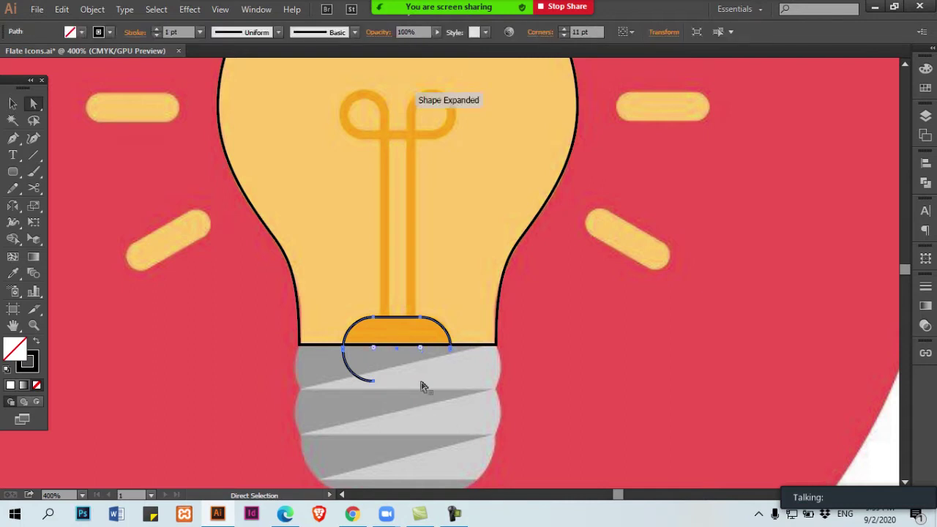
left_click(373, 382)
key("Delete")
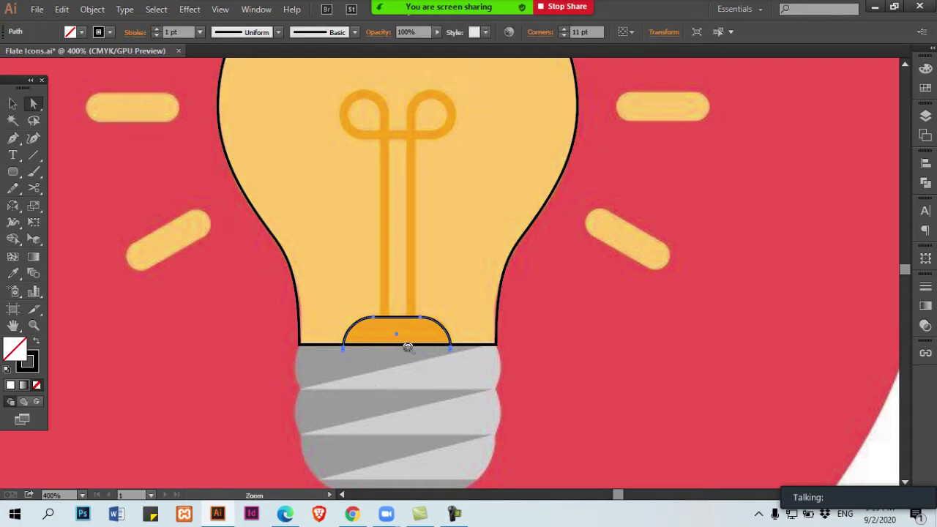
Delete the short leftover stubs at both lower ends of the filament base arch.
key("ctrl+equal")
key("ctrl+equal")
left_click_drag(416, 265, 416, 310)
left_click(417, 310, "ctrl")
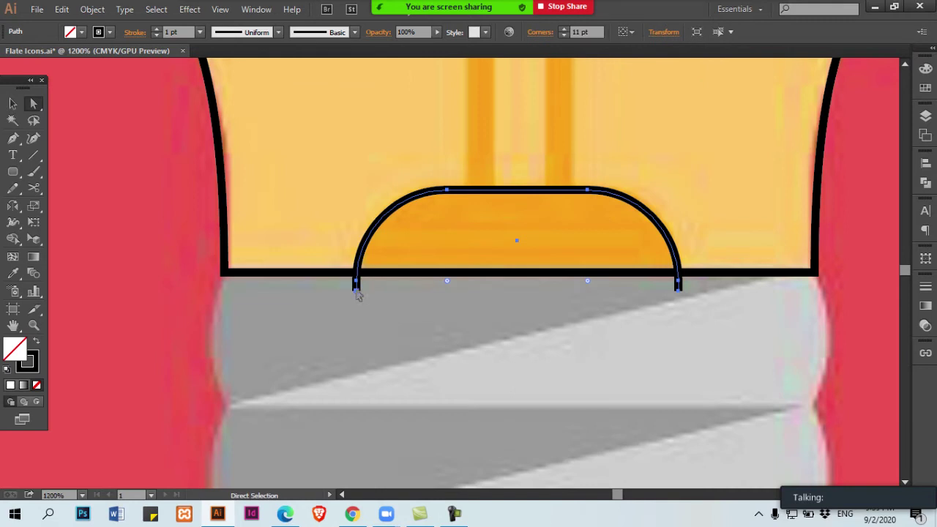
left_click(356, 290)
left_click(679, 291, "shift")
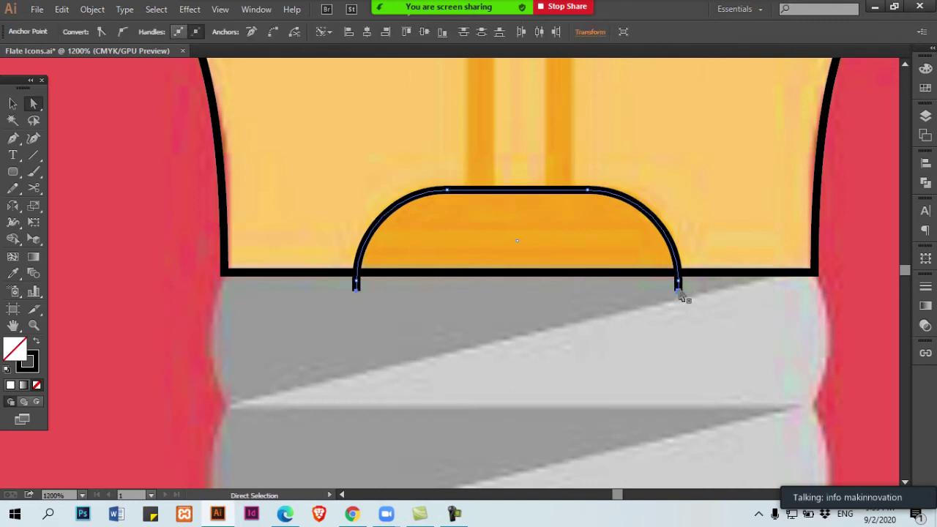
key("Delete")
key("ctrl+shift+a")
Isolate the filament base arch and join its two open ends with a straight bottom segment.
key("v")
left_click(645, 220)
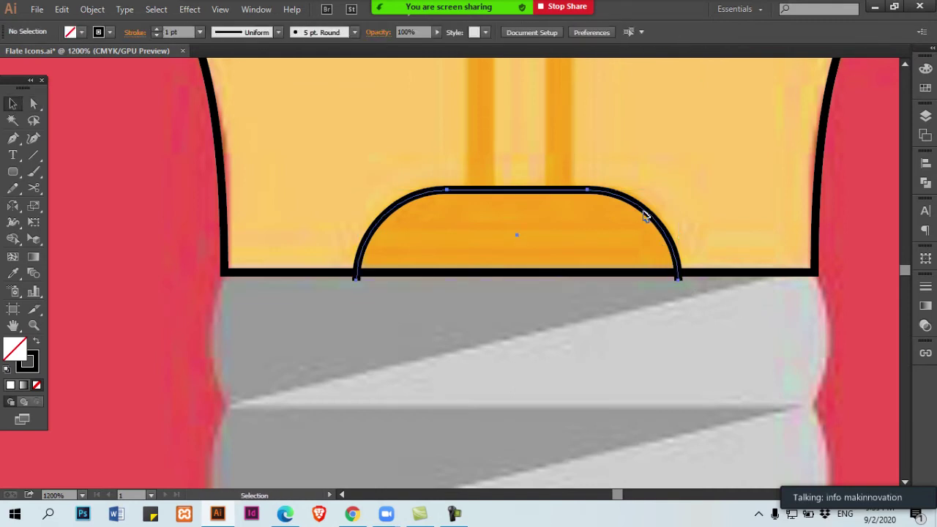
double_click(646, 216)
key("a")
left_click_drag(716, 272, 161, 335)
key("ctrl+j")
key("v")
double_click(447, 303)
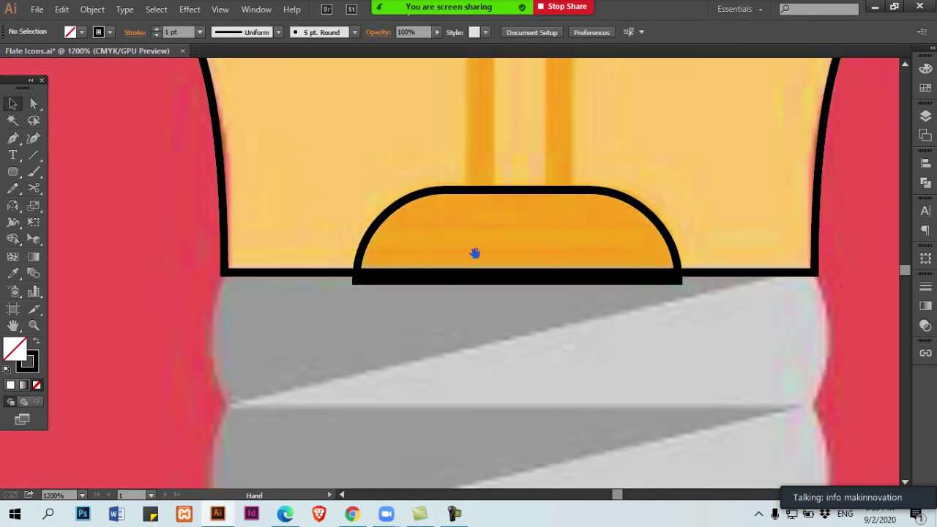
Try filling the filament base shape with the orange sampled from the reference image.
left_click(429, 265)
key("i")
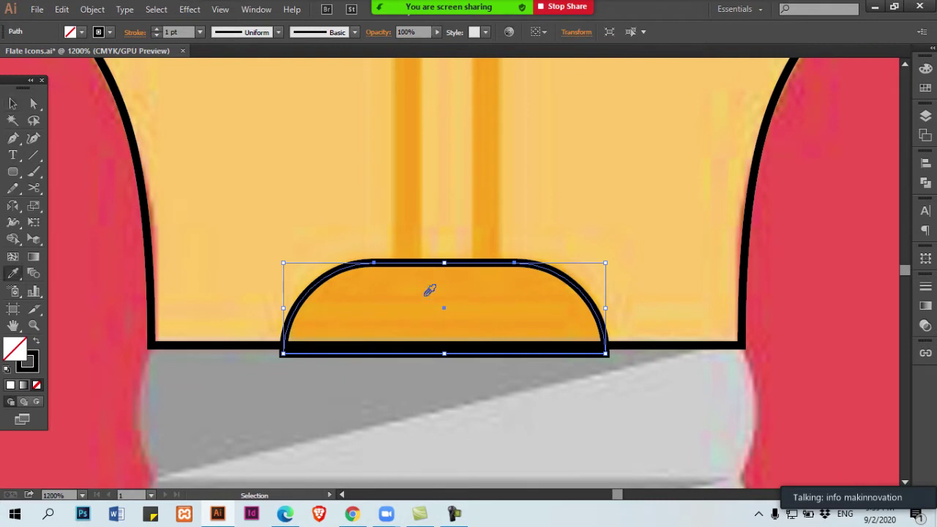
left_click(426, 295)
key("v")
key("a")
key("ctrl+y")
key("ctrl+y")
key("v")
left_click(581, 354)
left_click(566, 333)
Undo the orange fill on the filament base shape and deselect it.
key("ctrl+z")
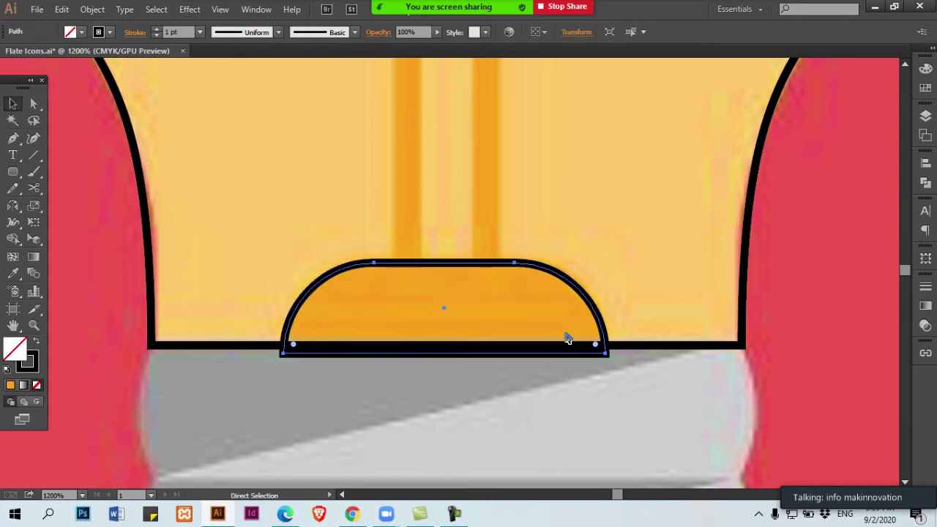
key("ctrl+z")
key("ctrl+z")
double_click(547, 370)
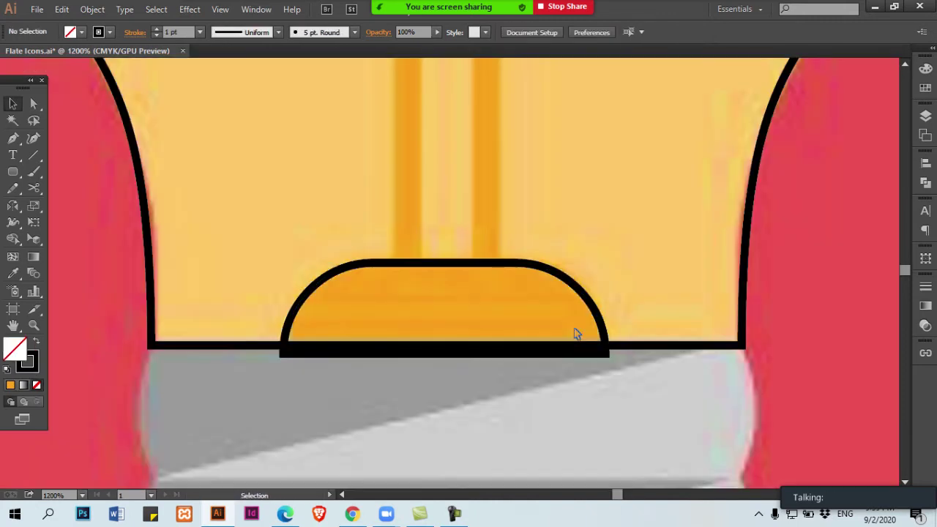
Set the stroke weight of the filament base shape to 0.25 pt and deselect it.
left_click(576, 290)
left_click(925, 286)
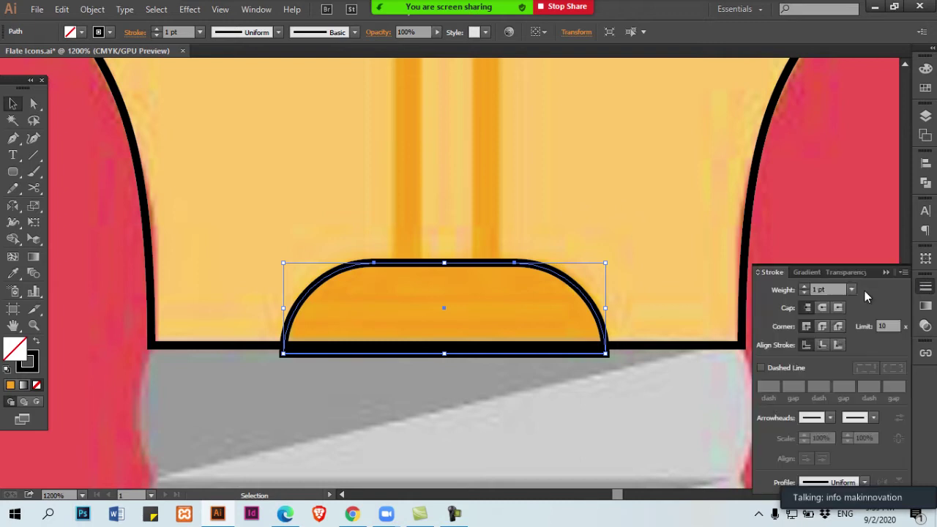
left_click(852, 289)
scroll(891, 85, "up", 3)
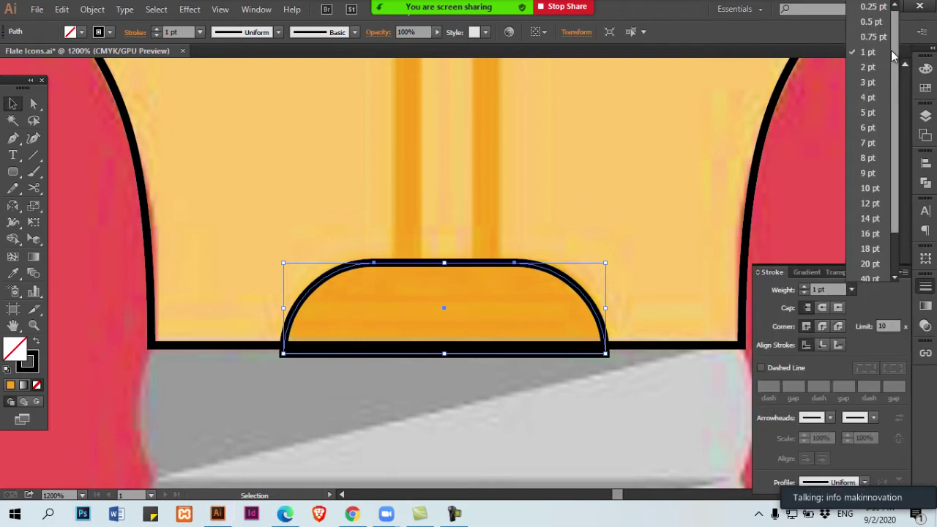
left_click(870, 6)
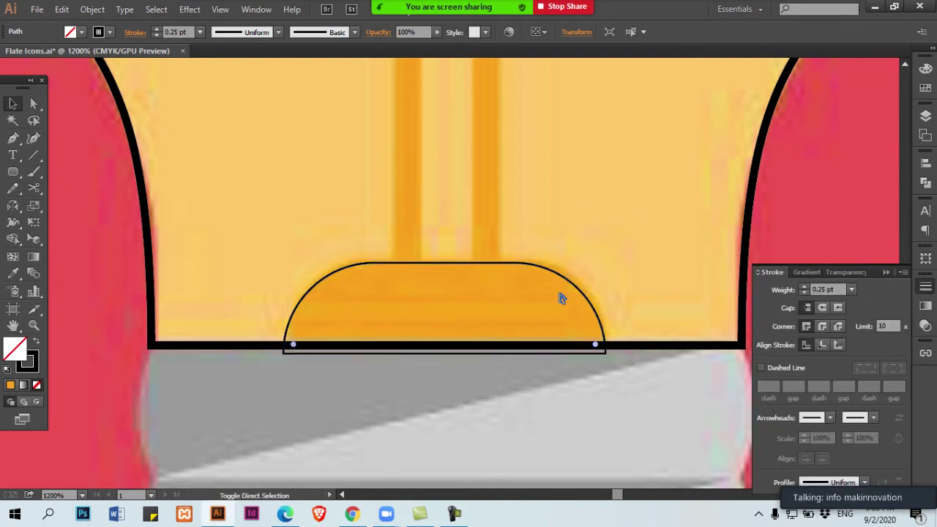
key("ctrl+shift+a")
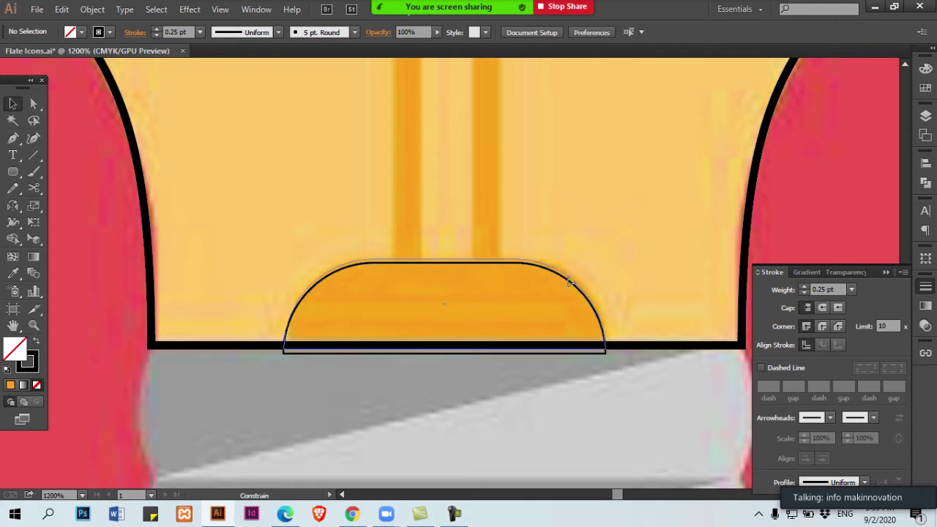
Move the filament base up onto the bulb's bottom edge and center it horizontally with the bulb outline.
left_click(308, 333)
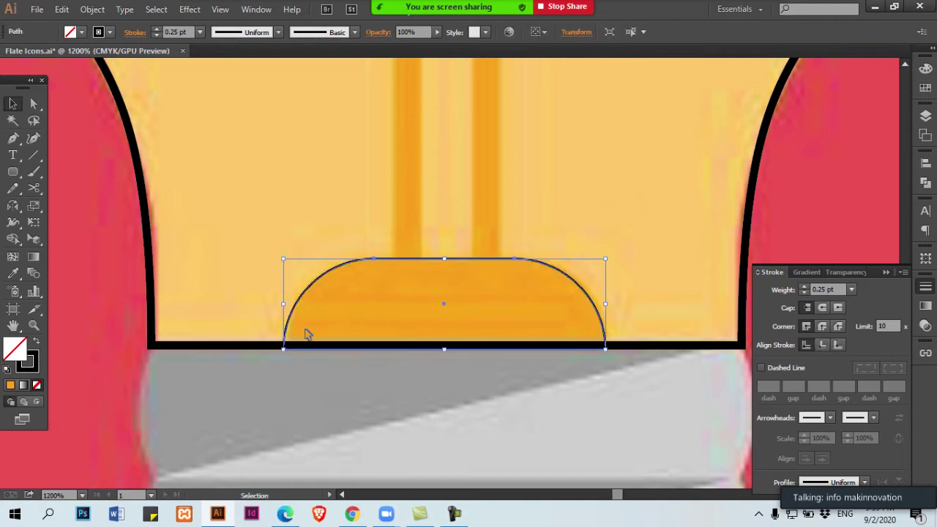
left_click(636, 346, "shift")
left_click(581, 32)
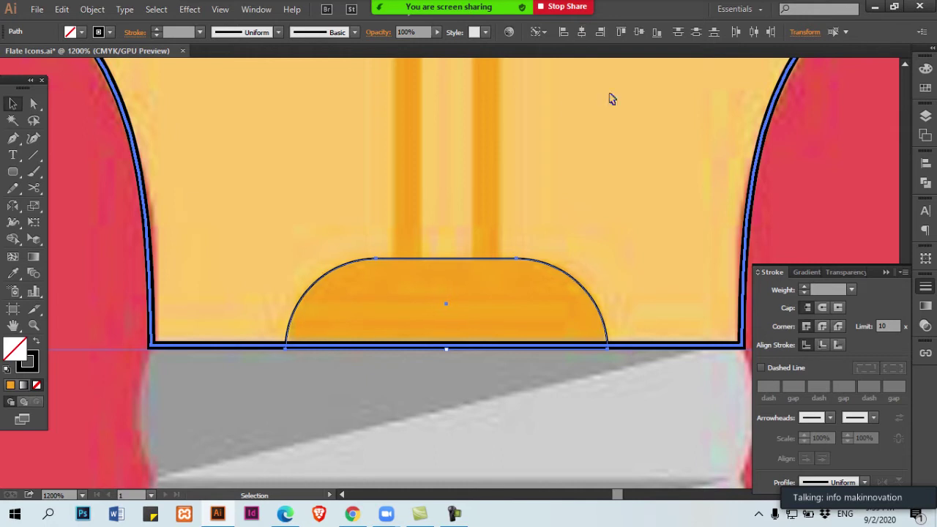
Draw a circle about 15.125 pt in diameter over the right filament loop of the reference image.
key("ctrl+minus")
key("ctrl+minus")
left_click_drag(554, 228, 451, 259)
left_click_drag(375, 250, 418, 299)
key("ctrl+shift+a")
key("l")
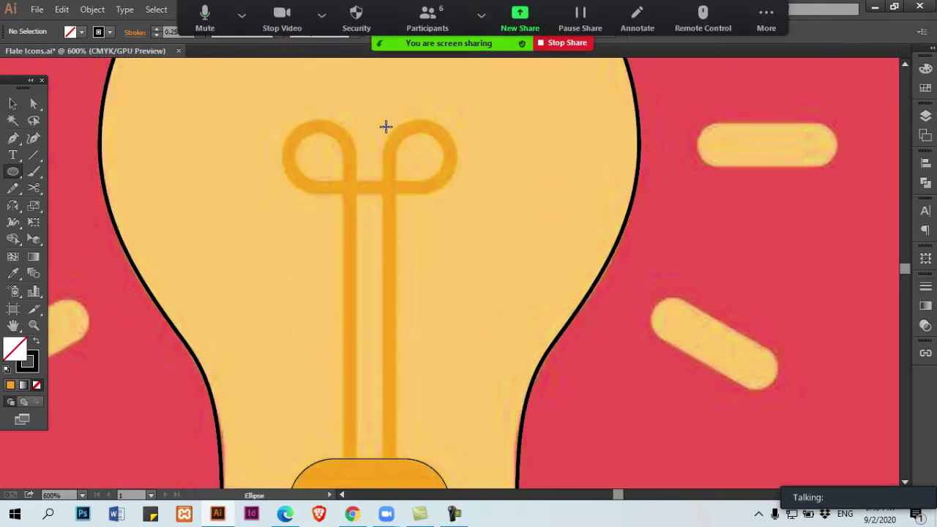
left_click_drag(386, 127, 449, 177)
left_click(447, 181, "ctrl")
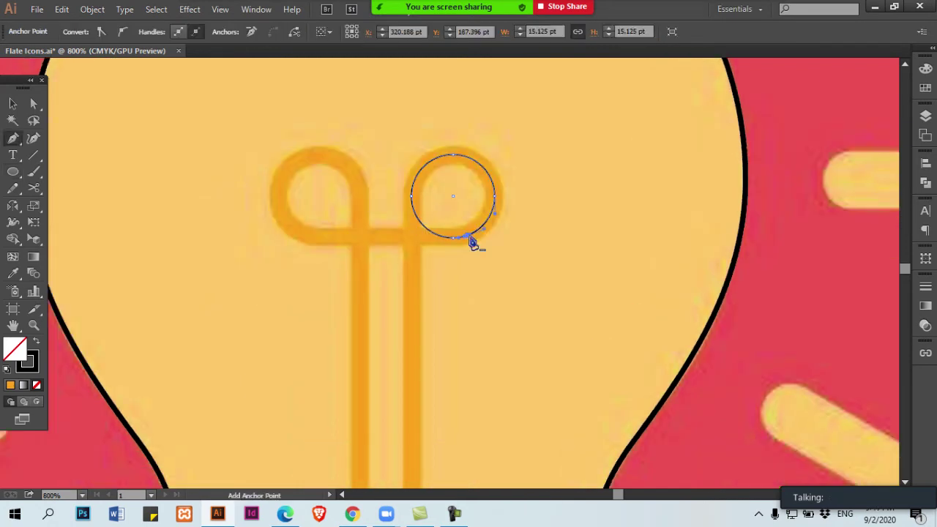
Open the circle at its lower left by deleting its bottom anchor point.
key("a")
left_click(454, 238)
key("Delete")
Extend the arc's lower open end with a straight horizontal segment leftward past the right filament stem.
key("p")
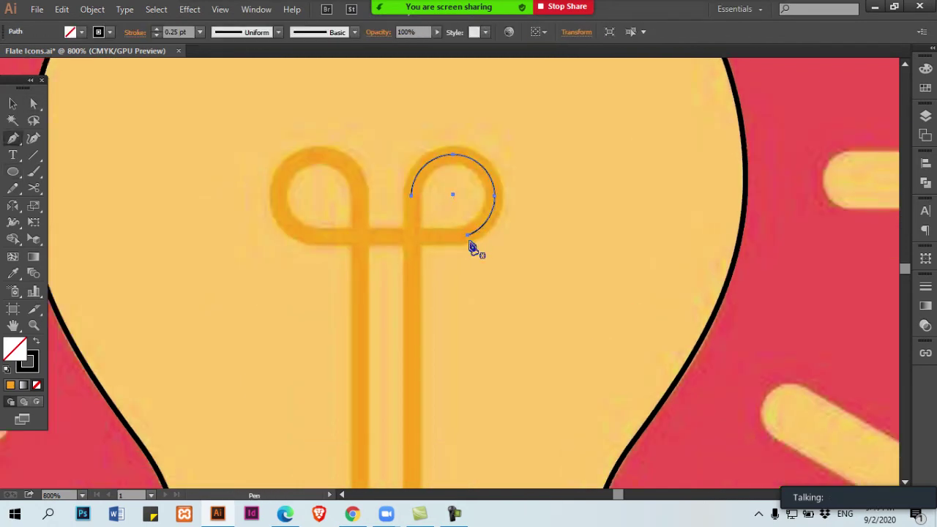
left_click(467, 235)
left_click(410, 237)
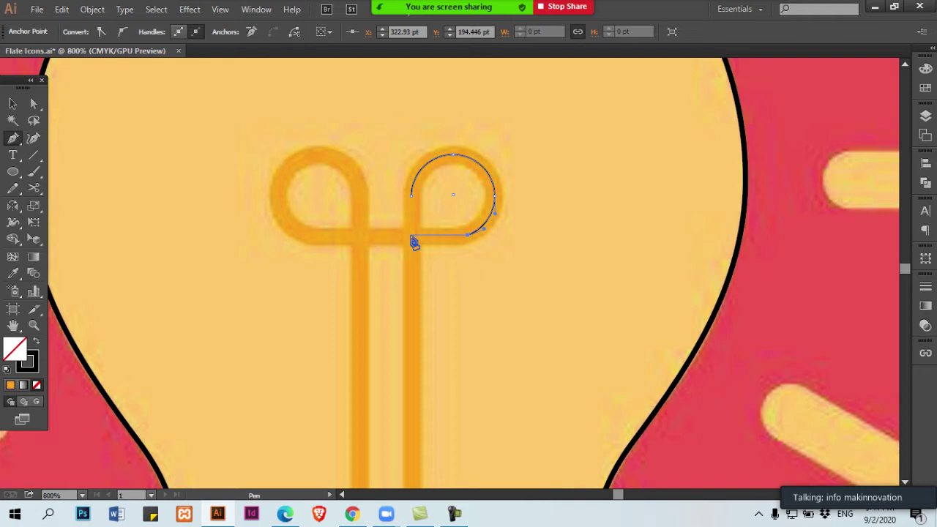
left_click(386, 235)
left_click(400, 241, "ctrl")
Extend the arc's left open end straight down along the right filament stem, past the horizontal segment.
key("a")
left_click(412, 196)
key("p")
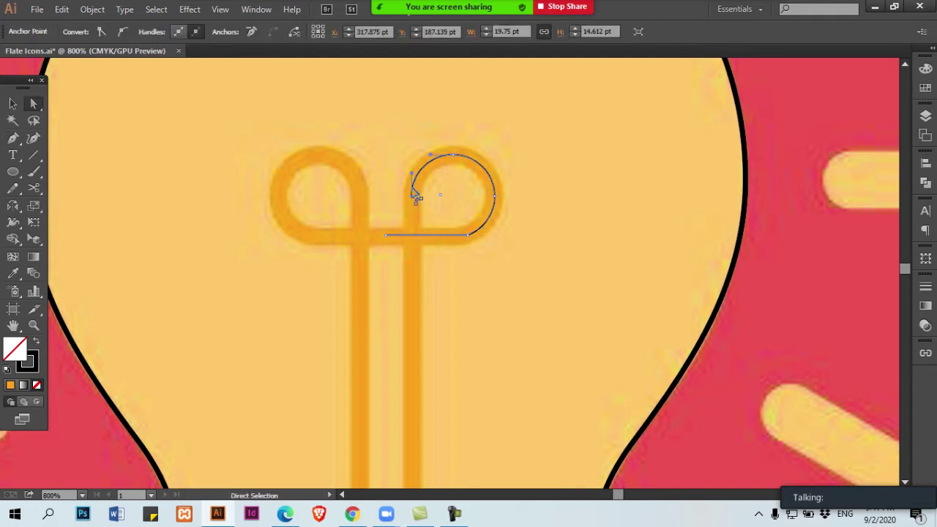
left_click(412, 195)
left_click(411, 277)
left_click(411, 278, "ctrl")
Convert the anchor where the arc meets the horizontal segment to a smooth point with horizontal handles.
key("v")
left_click(480, 231)
key("a")
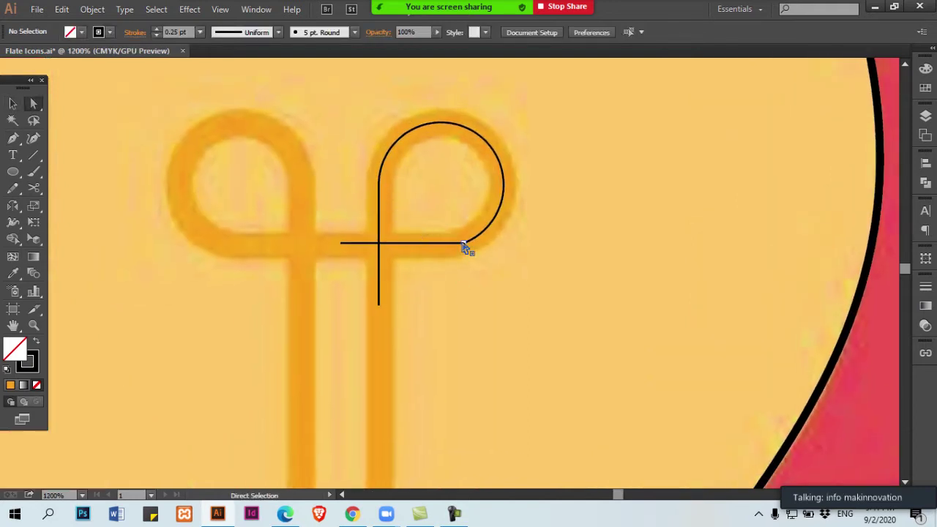
key("shift+v")
key("shift+c")
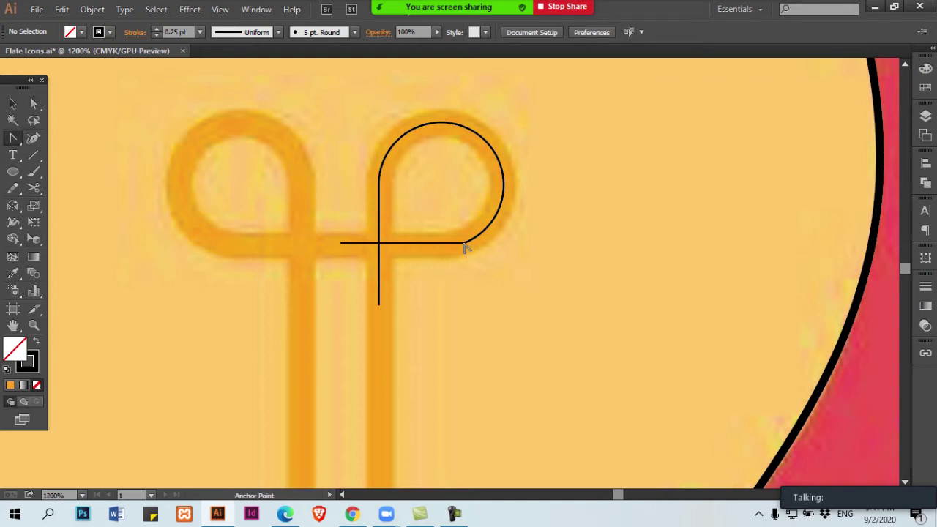
left_click(465, 243)
key("ctrl+equal")
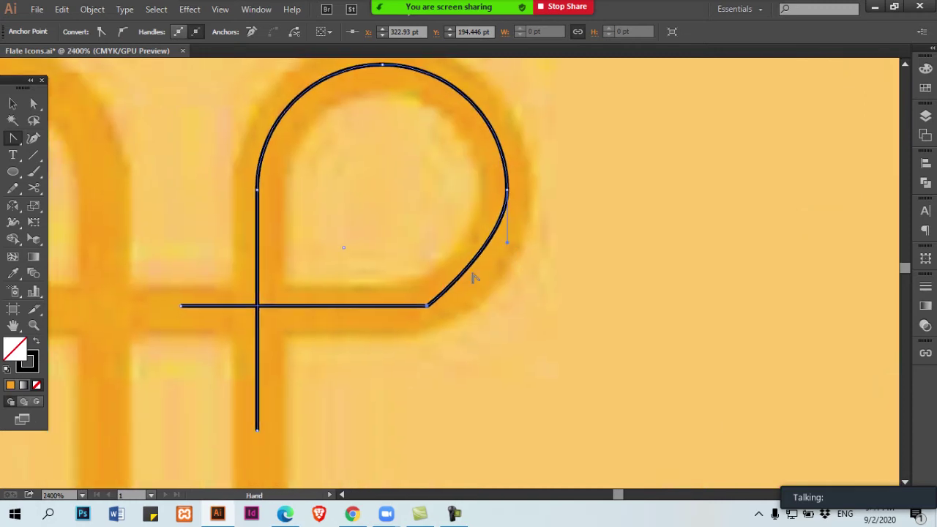
left_click_drag(428, 308, 467, 308)
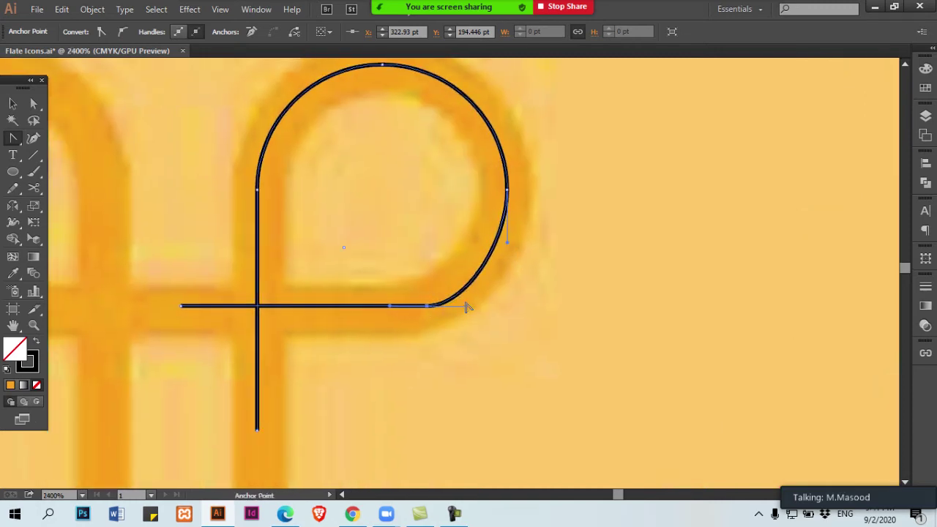
left_click(14, 141)
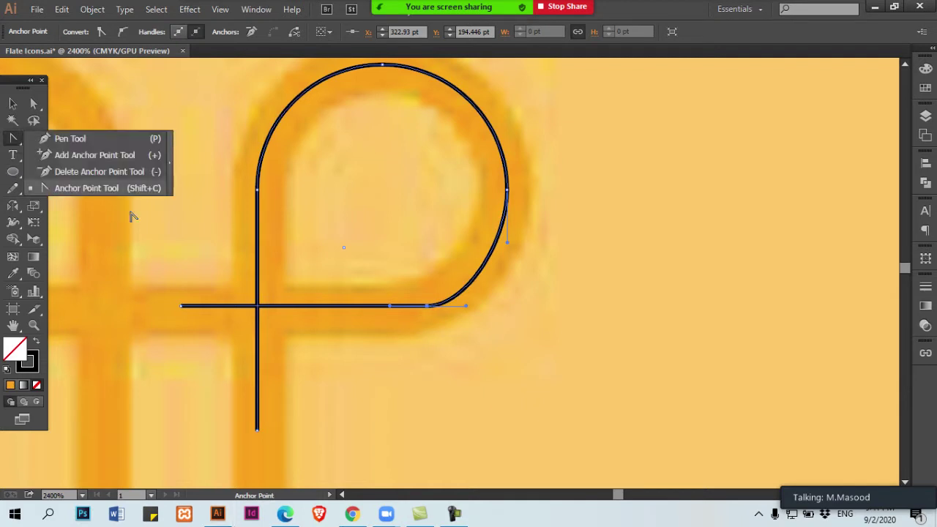
left_click(437, 325)
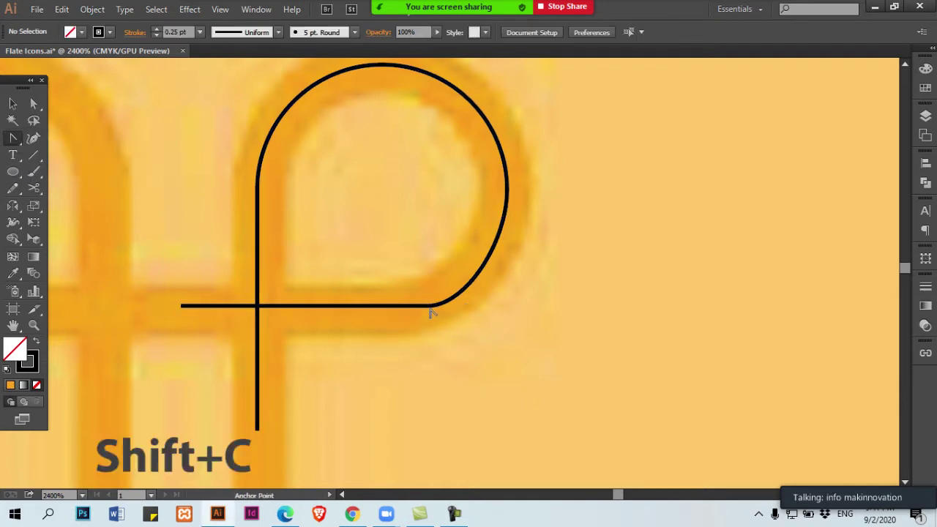
Shift the loop's lower anchor slightly left and lengthen its handle to round the bend.
key("v")
key("a")
left_click(430, 308)
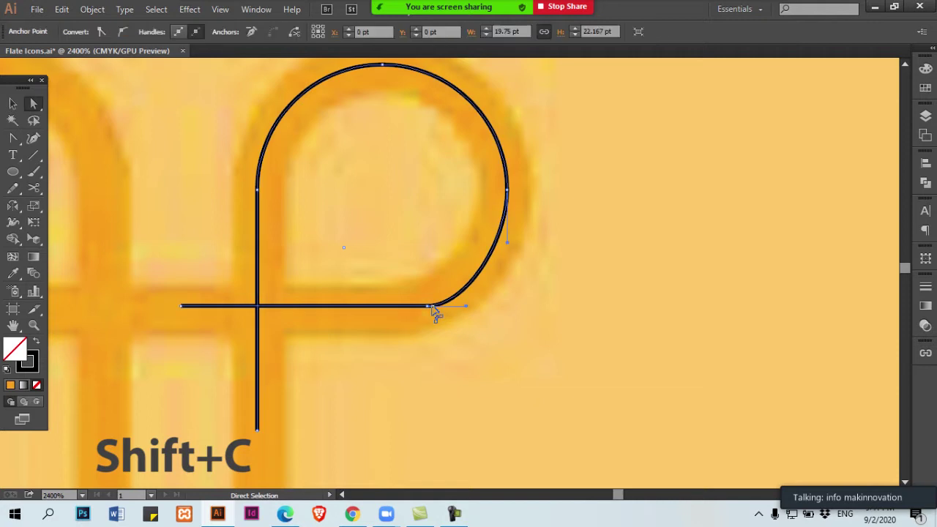
left_click(429, 308)
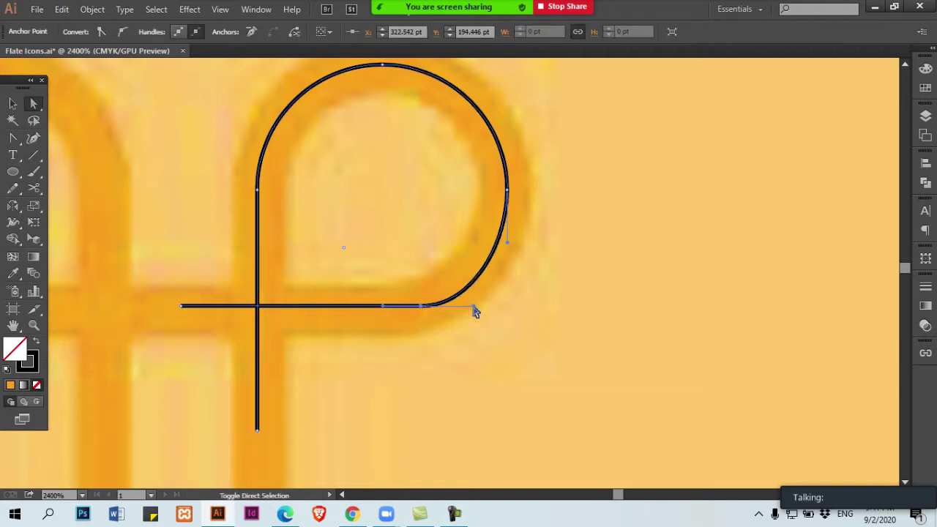
left_click(474, 313)
scroll(431, 290, "down", 2)
left_click_drag(420, 291, 604, 271)
Shorten the free left end of the loop's horizontal segment so it ends between the two stems.
key("v")
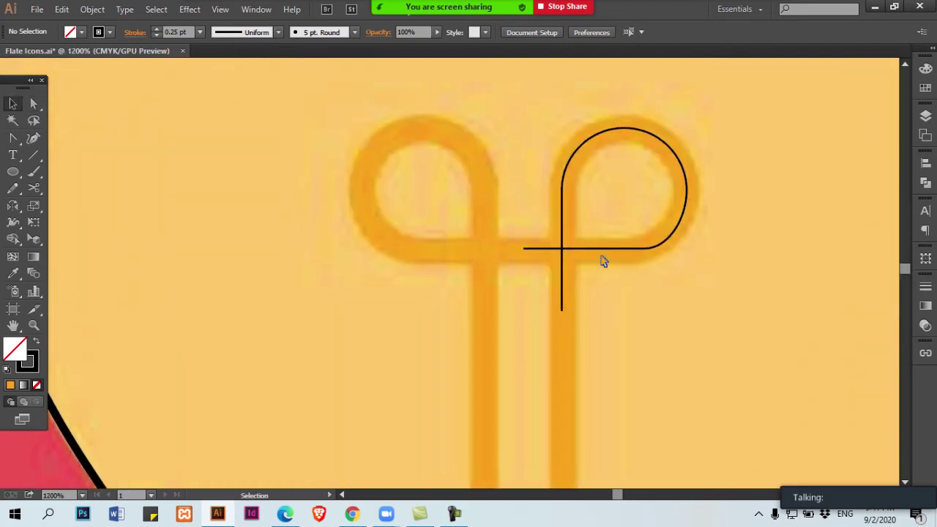
left_click(599, 249)
scroll(603, 254, "down", 1)
scroll(600, 254, "up", 1)
left_click_drag(529, 294, 581, 234)
scroll(322, 255, "down", 1)
left_click_drag(369, 270, 444, 271)
key("a")
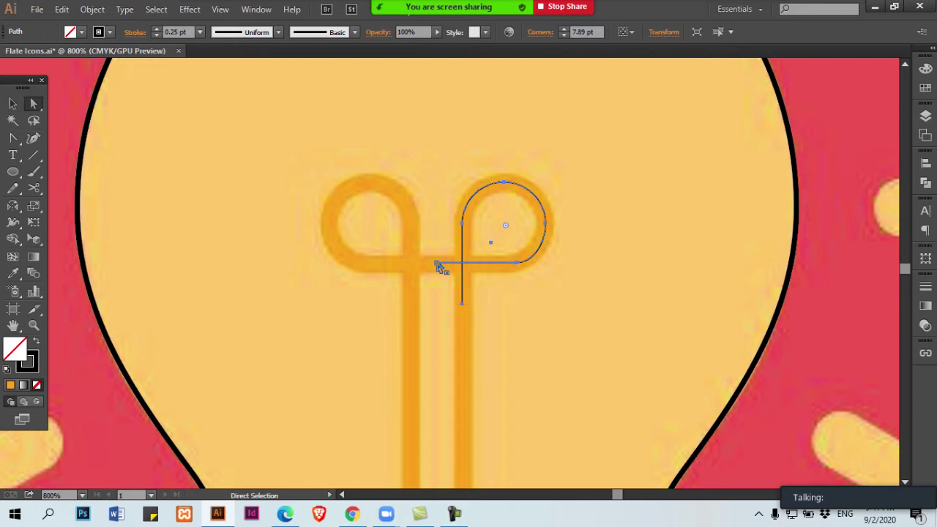
left_click(440, 263)
Duplicate the right loop path to the left, level with the original.
key("v")
left_click_drag(448, 263, 335, 264)
left_click(479, 263, "shift")
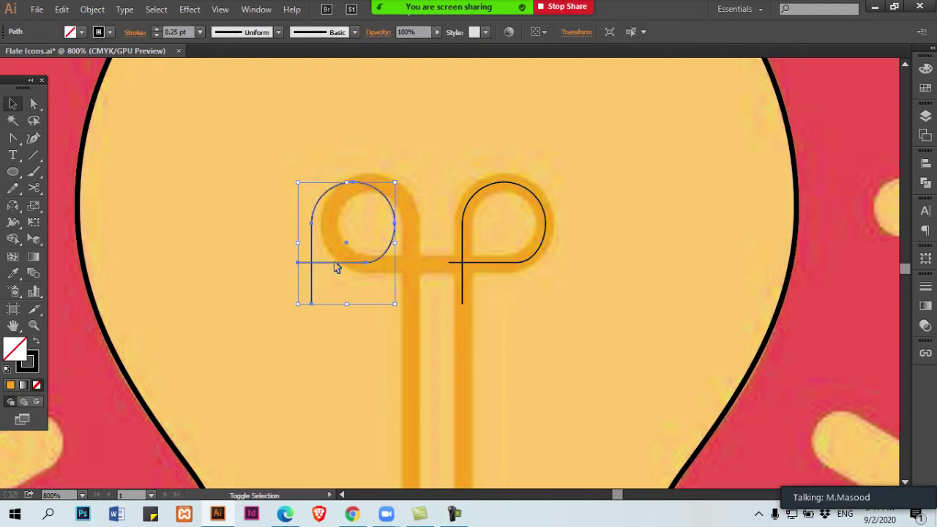
Reflect the copied loop across the vertical axis and move it onto the left filament loop.
key("o")
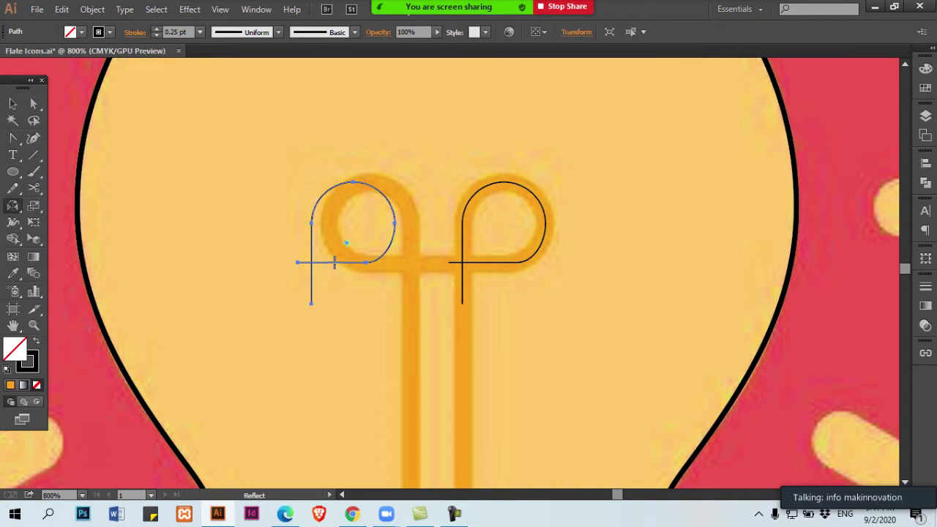
key("Return")
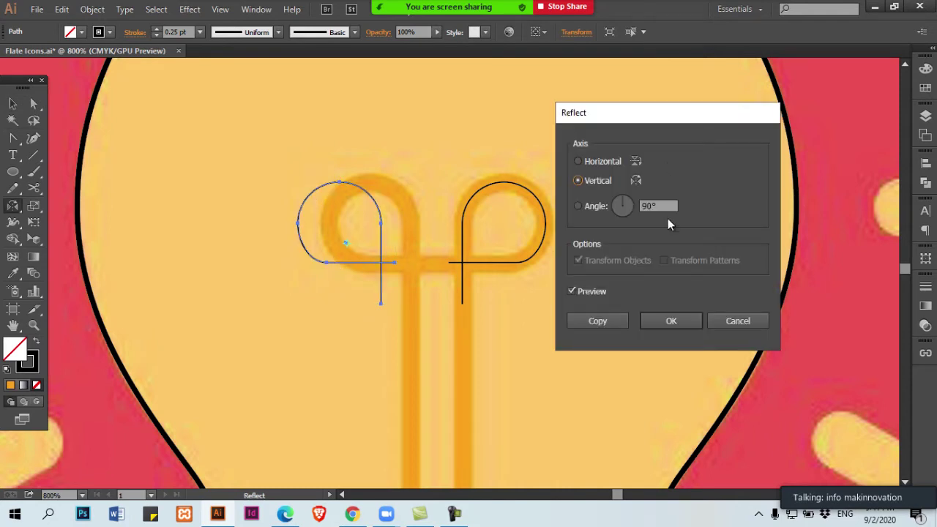
left_click(671, 321)
key("v")
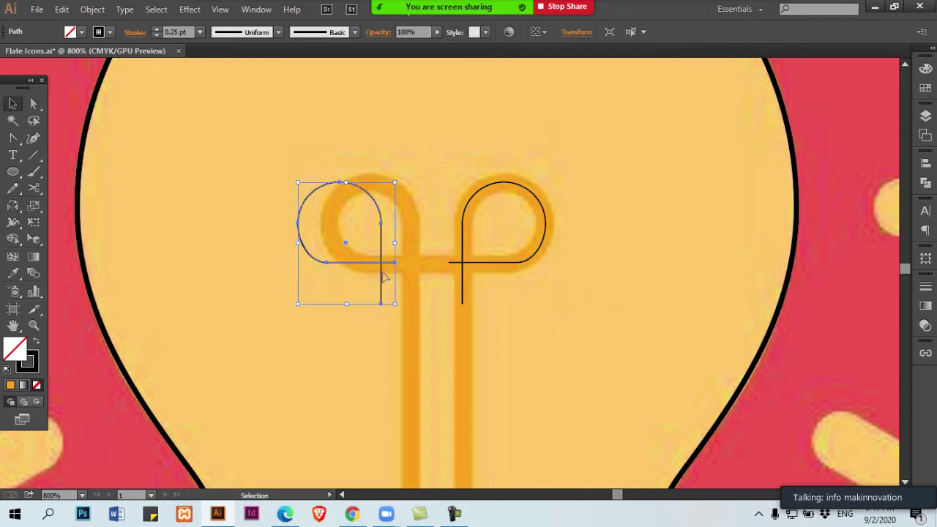
left_click_drag(382, 276, 411, 277)
Connect the facing horizontal ends of the two loop paths with a straight segment and deselect the filament.
key("p")
left_click(448, 262)
left_click(423, 263)
left_click_drag(458, 314, 477, 174)
left_click(413, 160, "ctrl")
Extend the lower ends of both filament stems straight down until they overlap the top of the filament base.
left_click_drag(402, 144, 501, 180)
key("ctrl+z")
key("a")
left_click_drag(31, 103, 75, 103)
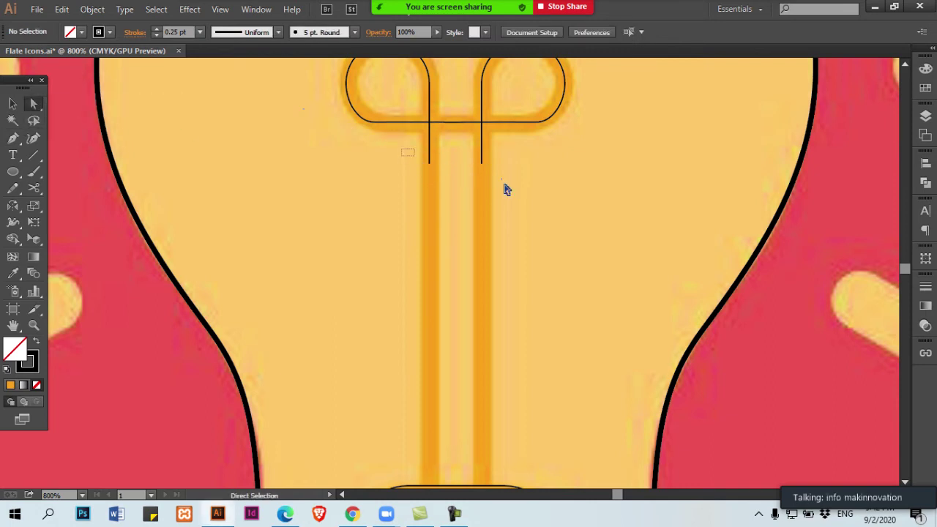
left_click_drag(401, 150, 546, 189)
scroll(484, 185, "down", 1)
mouse_move(484, 186)
left_mouse_down()
mouse_move(462, 245)
mouse_move(482, 167)
left_mouse_up()
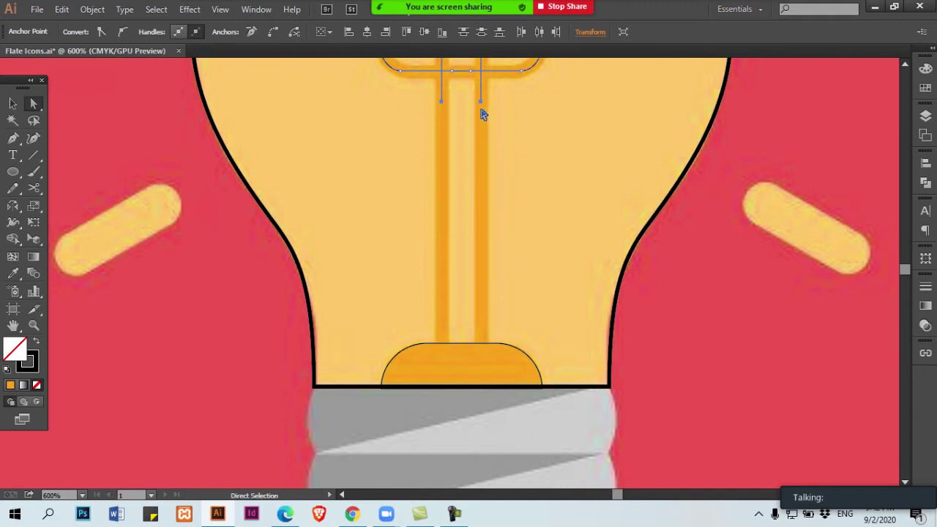
left_click_drag(479, 100, 502, 356)
key("ctrl+shift+a")
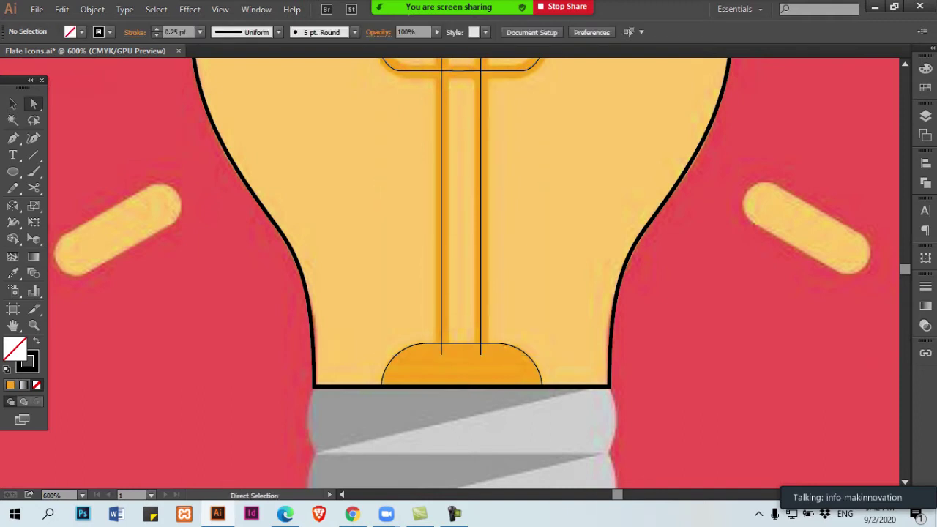
Set the stroke weight of the filament path to 2 pt and deselect it.
key("v")
left_click(925, 287)
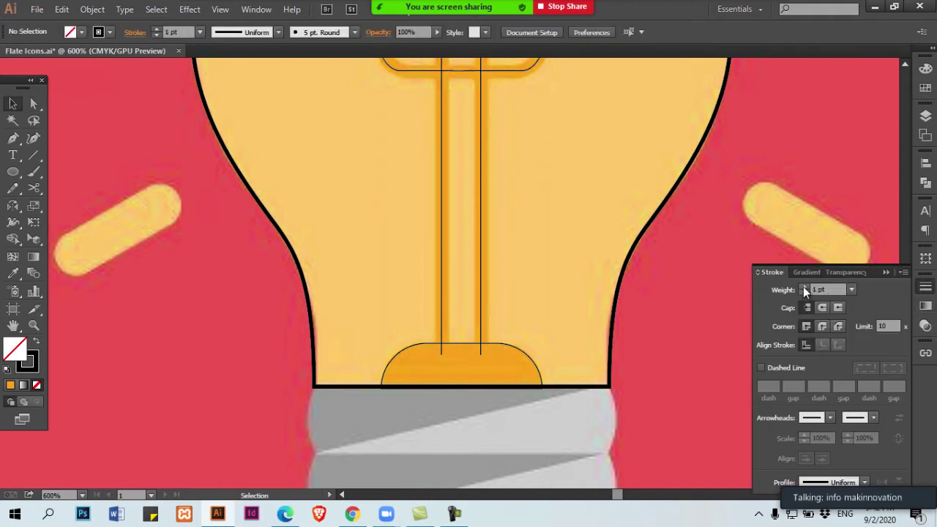
left_click(483, 294)
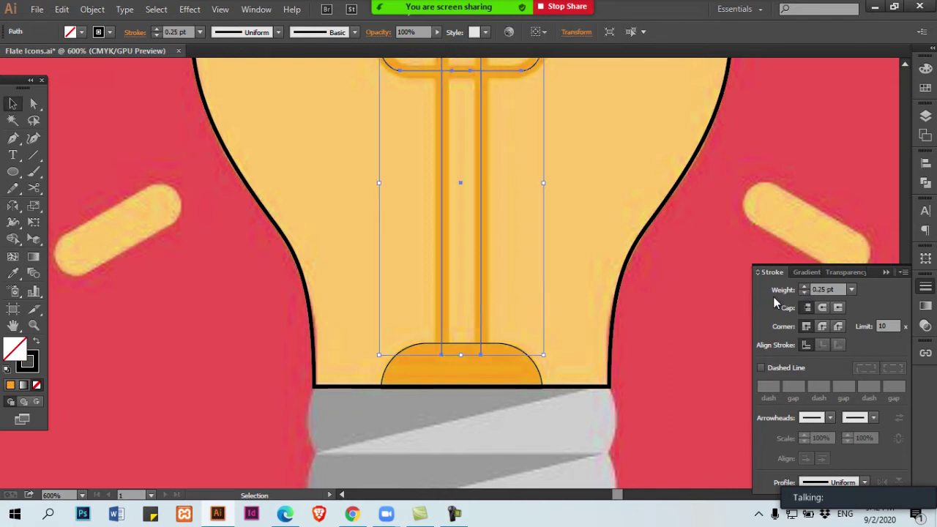
left_click(804, 287)
left_click(804, 287)
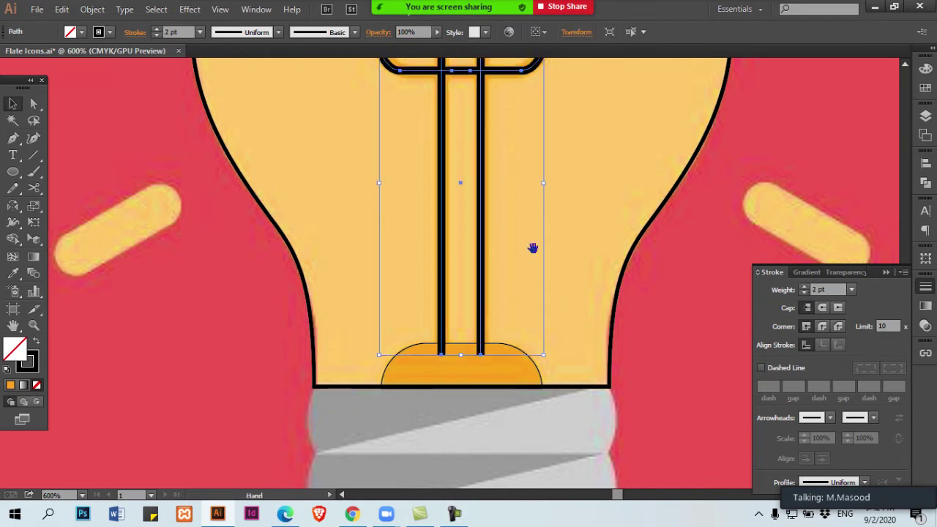
left_click(490, 255, "ctrl+alt")
left_click_drag(453, 251, 477, 297)
left_click(502, 373)
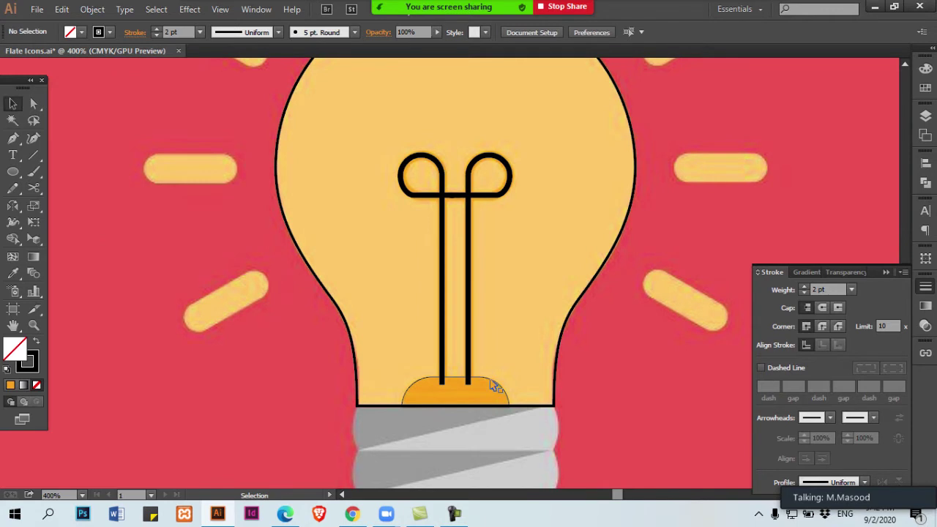
Fill the filament base shape with the orange sampled from the reference image, leaving no stroke.
left_click(496, 385)
key("i")
left_click(486, 389)
key("v")
Color the filament path's stroke with the orange sampled from the filament base, keeping it without a fill, and deselect it.
left_click(469, 377)
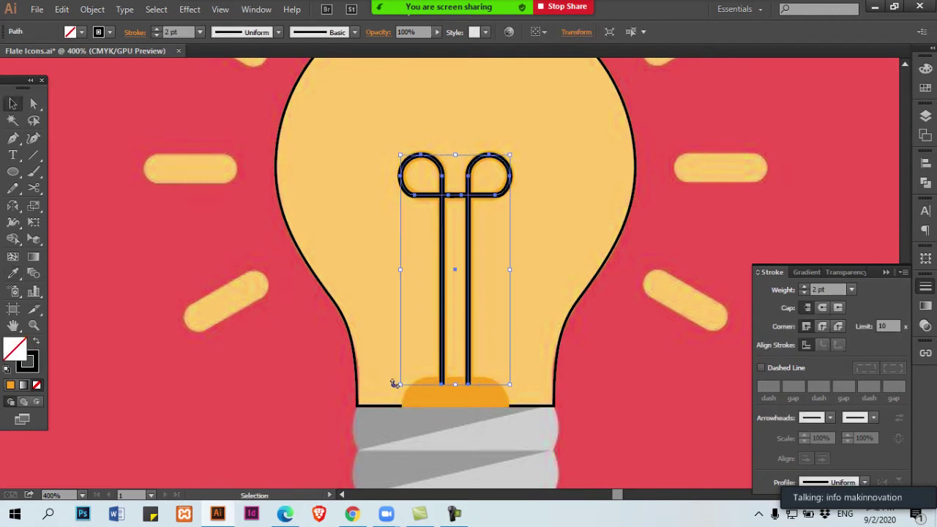
key("x")
key("i")
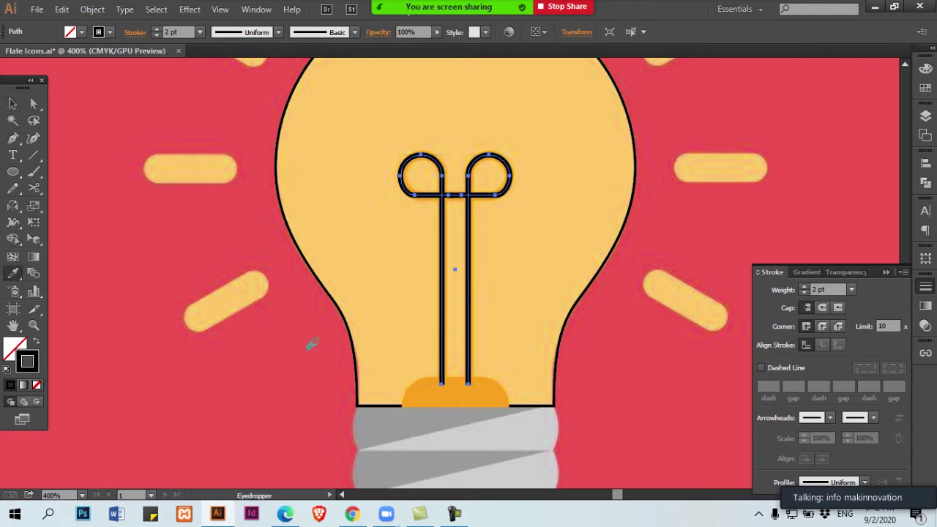
left_click(487, 389)
key("ctrl+z")
left_click(494, 379)
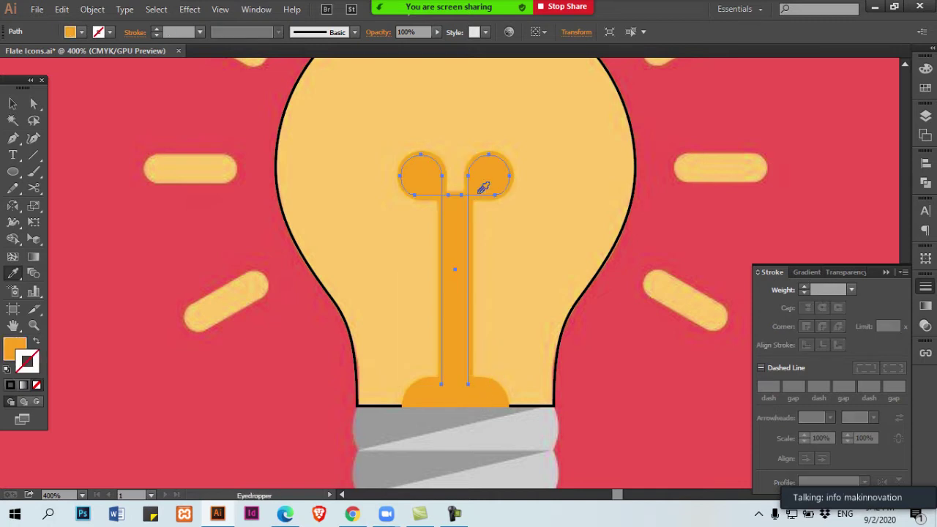
key("ctrl+z")
left_click(489, 395, "shift")
key("ctrl+shift+a")
key("v")
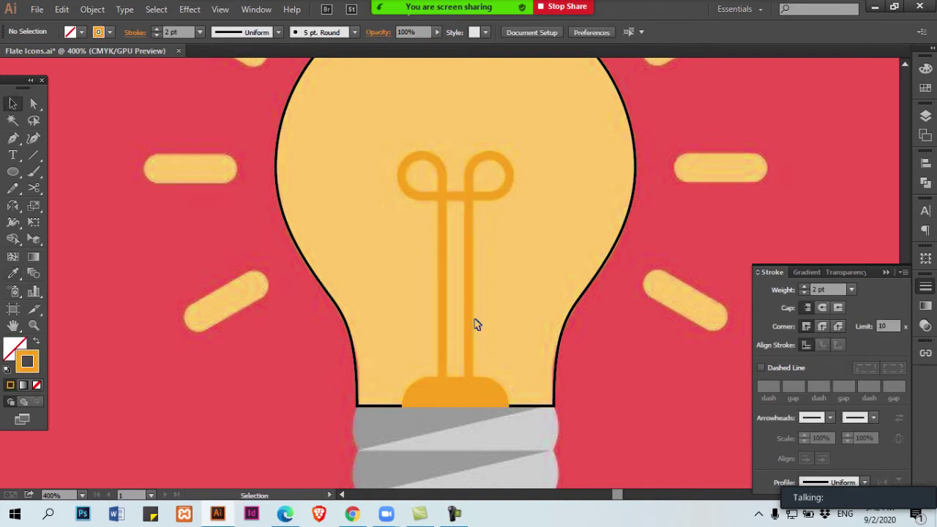
left_click(456, 318)
left_click_drag(470, 318, 537, 317)
key("ctrl+z")
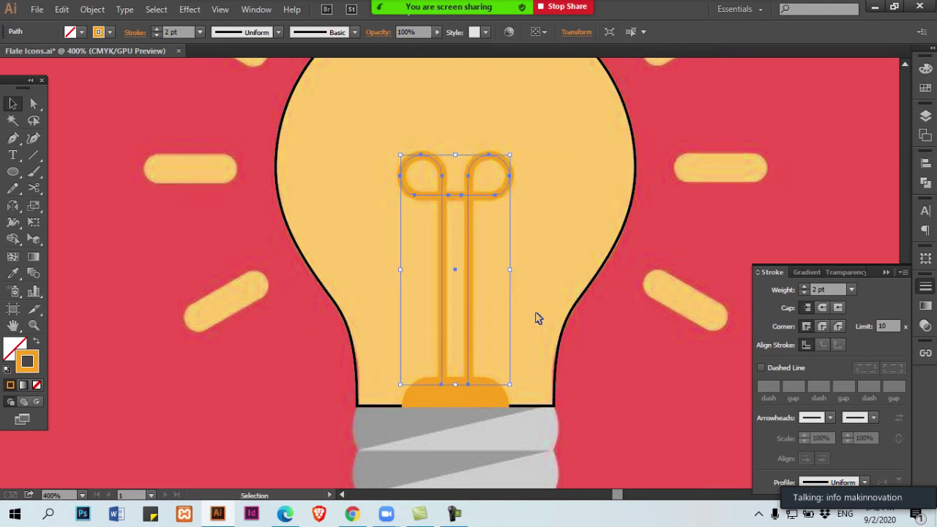
key("ctrl+shift+a")
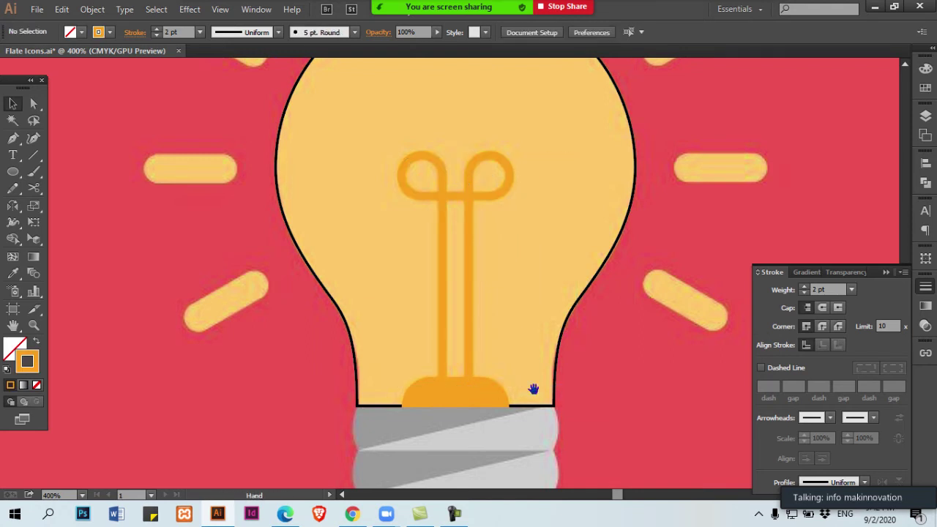
Fill the bulb outline with the light yellow sampled from the reference glass, leaving no stroke, and deselect it.
left_click(530, 391, "ctrl+alt")
left_click_drag(506, 326, 525, 444)
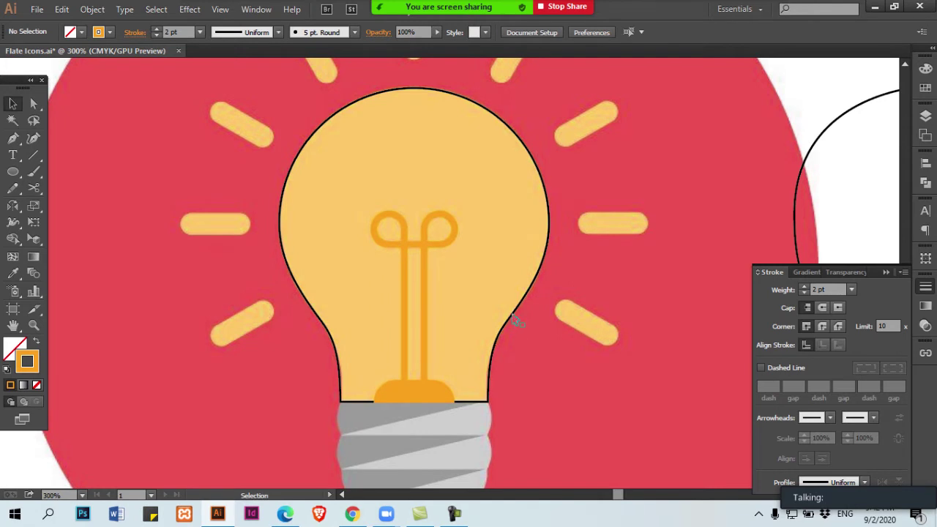
left_click(513, 317)
key("i")
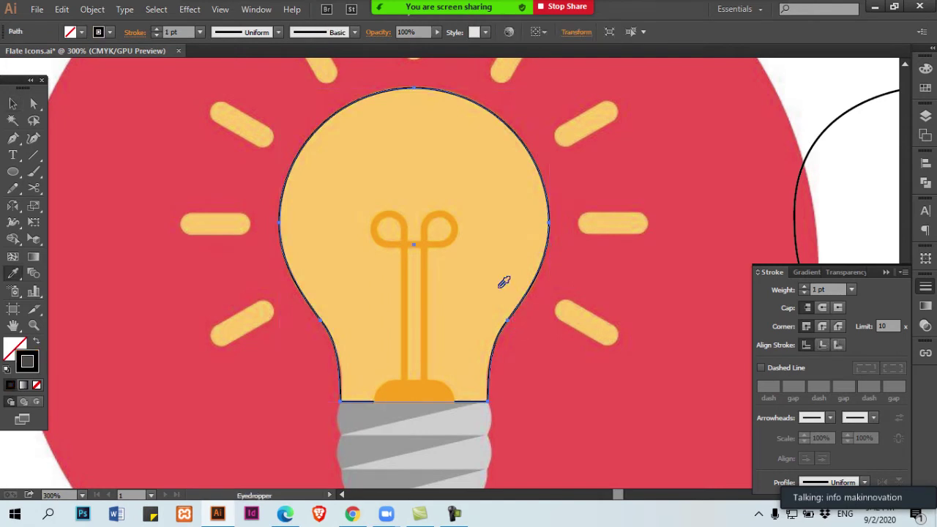
left_click(503, 281)
key("ctrl+shift+a")
key("v")
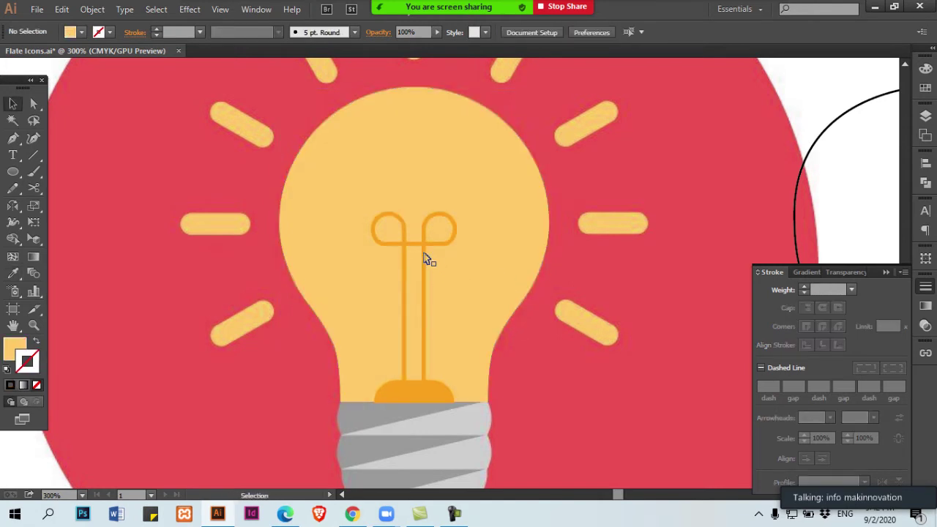
Draw a rounded rectangle with orange fill and no stroke over the uppermost ridge of the screw base.
left_click(448, 349, "ctrl")
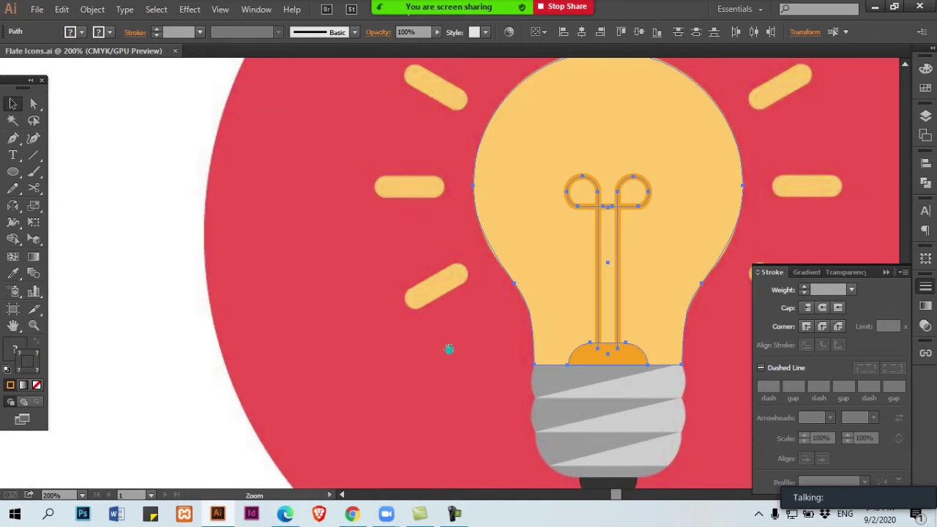
left_click_drag(660, 406, 506, 238)
left_click(505, 239, "ctrl")
key("ctrl+shift+a")
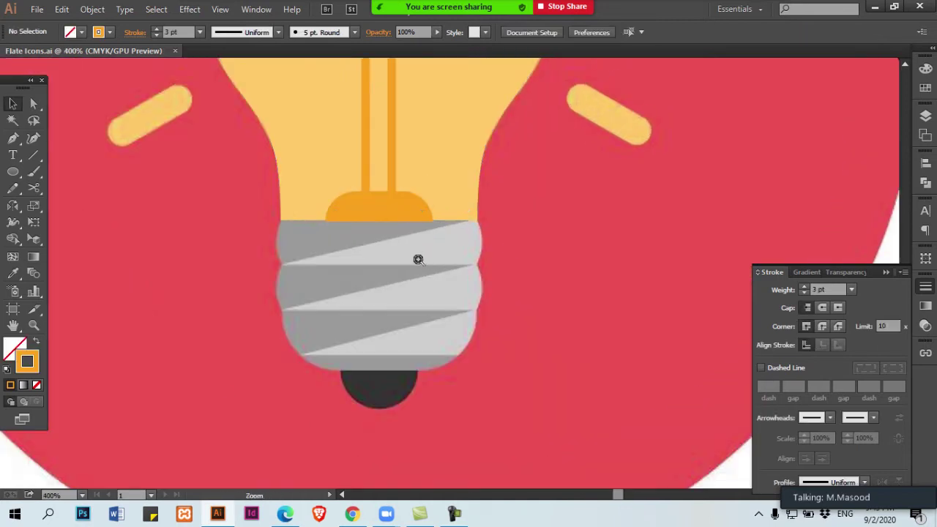
left_click(417, 259)
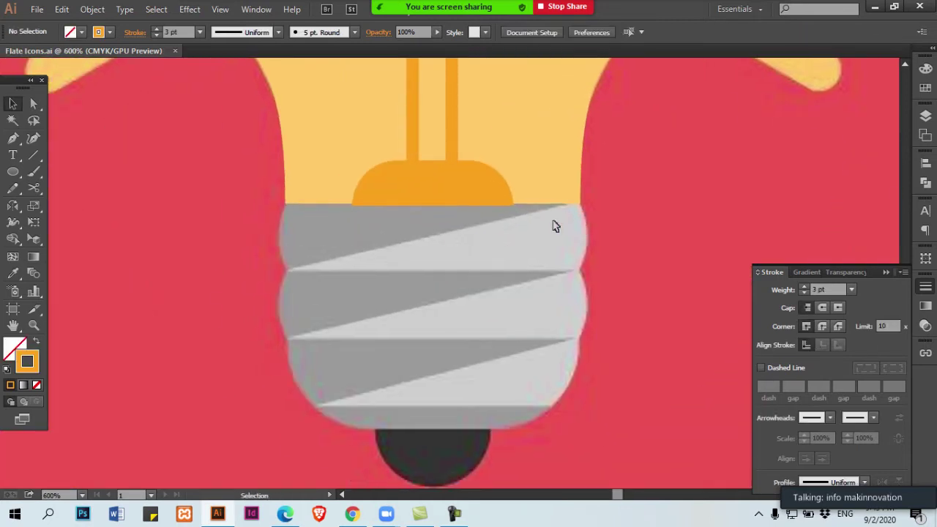
key("shift+x")
left_click_drag(13, 172, 59, 203)
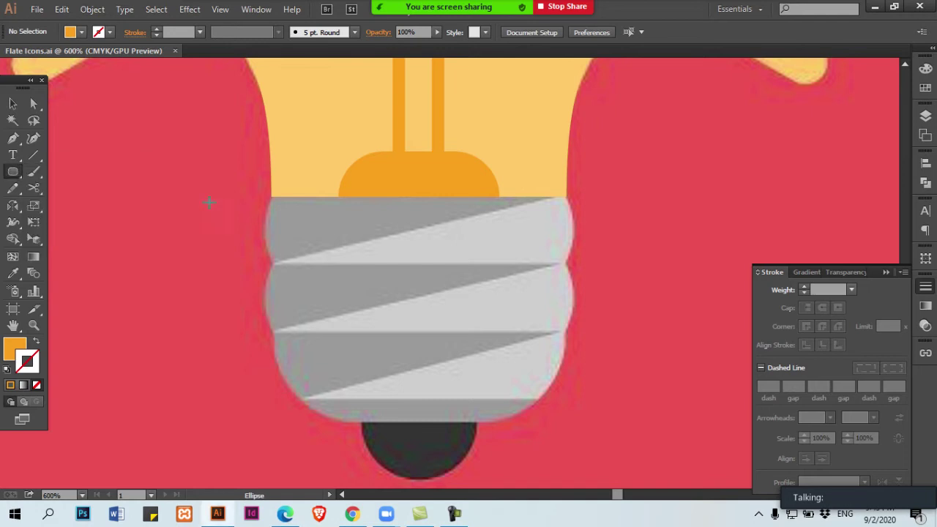
left_click_drag(266, 198, 573, 264)
Stretch the rounded rectangle slightly past the ridge's upper and lower edges, and duplicate it straight down onto the second ridge.
key("v")
left_click_drag(422, 191, 422, 186)
left_click_drag(421, 268, 421, 274)
left_click(593, 259)
left_click_drag(556, 256, 565, 301)
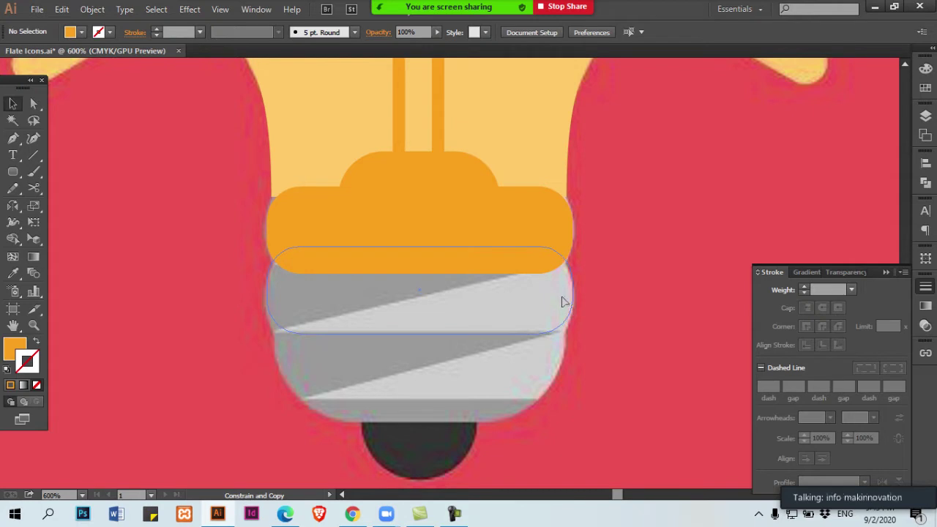
left_click_drag(562, 301, 562, 301)
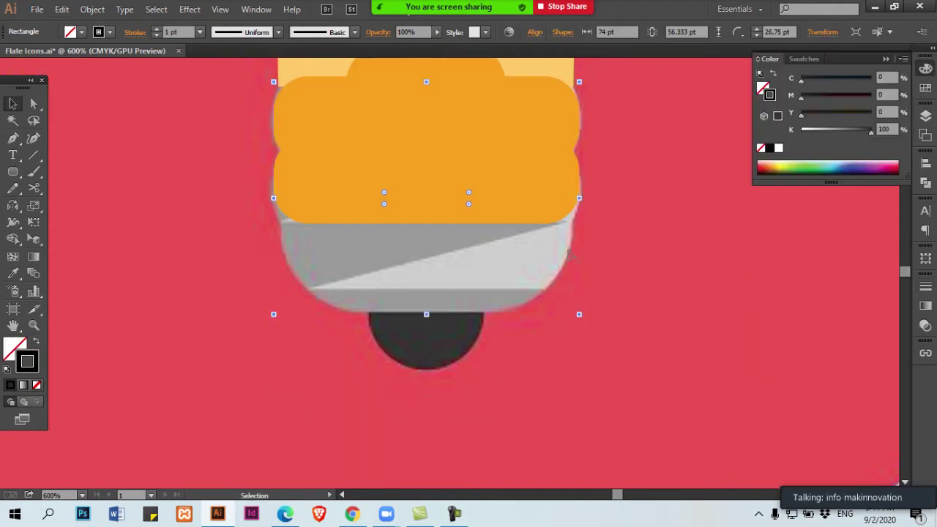
Delete the unfilled black-stroked rounded rectangle around the lower screw base and switch to the Pen tool.
key("Delete")
key("p")
left_click(565, 212)
left_click_drag(499, 310, 429, 327)
key("ctrl+z")
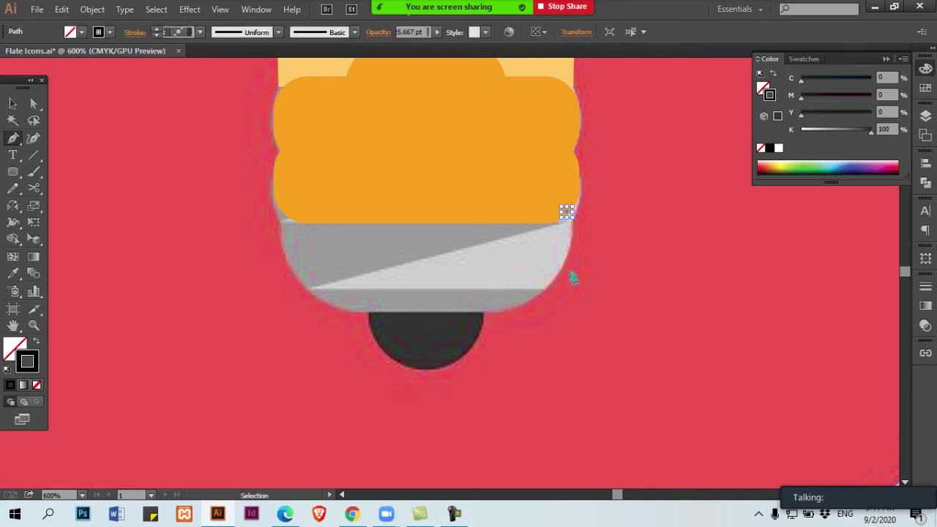
key("ctrl+z")
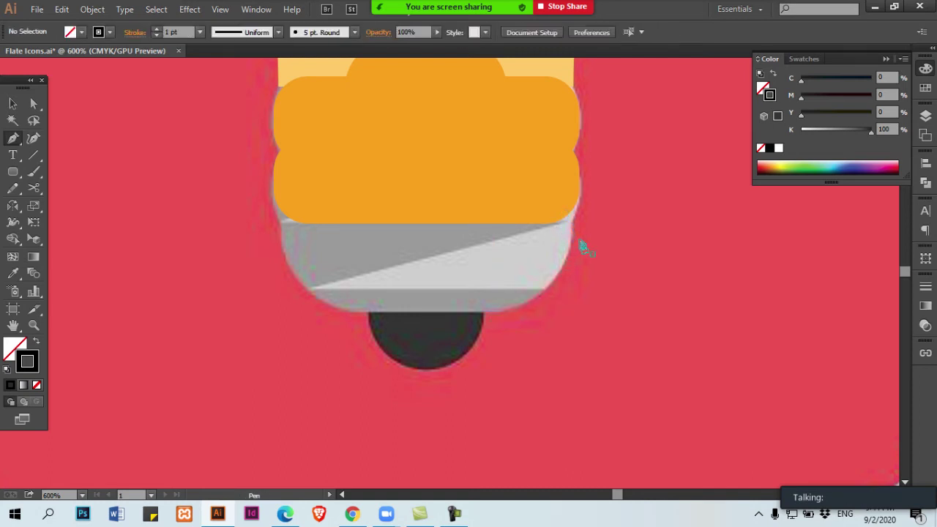
Trace the right curved edge of the lowest base section as an open path, from the orange ridge down to the flat underside.
left_click(566, 213)
left_click_drag(566, 252, 559, 279)
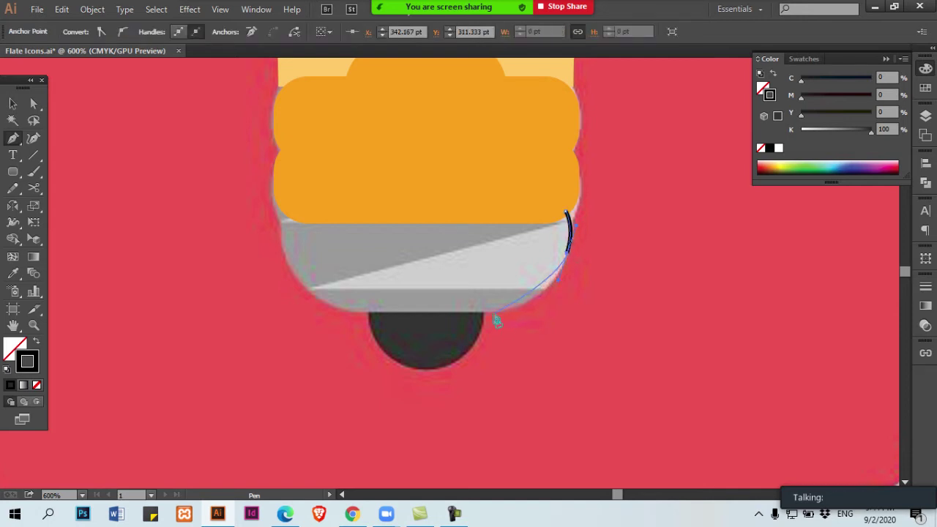
left_click_drag(454, 312, 455, 313)
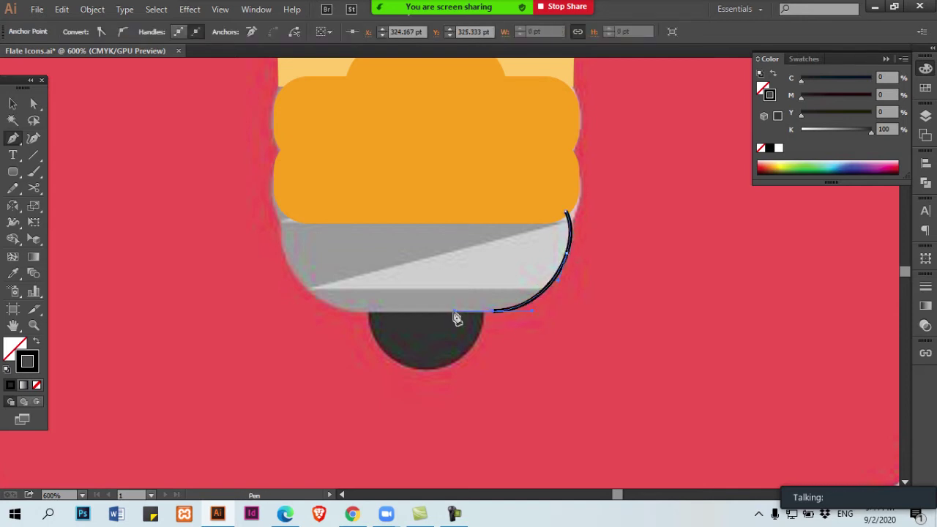
left_click(584, 251, "ctrl")
Create a mirrored copy of the right edge curve and align it with the left edge of the lowest base section.
key("v")
left_click(571, 239)
left_click_drag(571, 242, 390, 261)
key("o")
key("Return")
key("Return")
key("v")
left_click_drag(350, 304, 317, 305)
key("p")
left_click(355, 311)
key("ctrl+z")
left_click(358, 311)
left_click(492, 314)
key("ctrl")
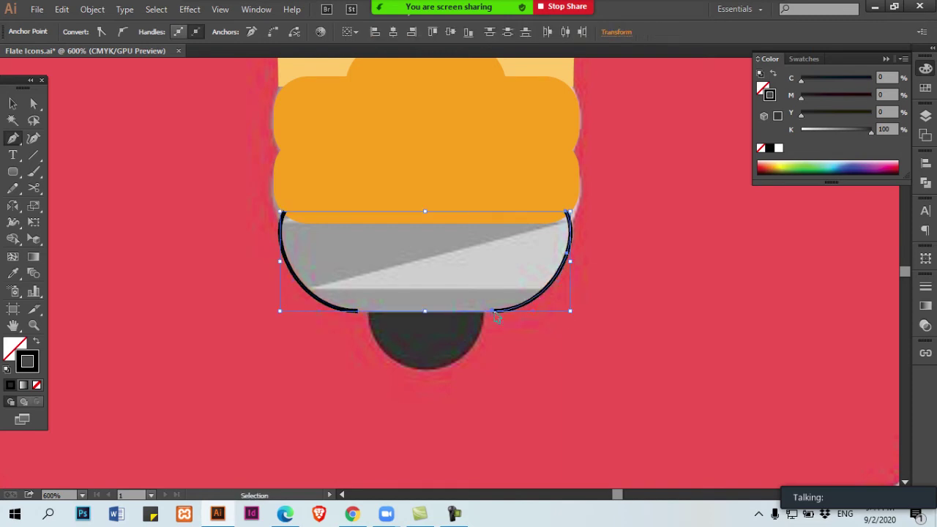
key("ctrl+z")
left_click(498, 324, "ctrl")
Connect the lower ends of the left and right edge curves with a straight segment along the base's underside, and deselect the path.
left_click(492, 312, "ctrl")
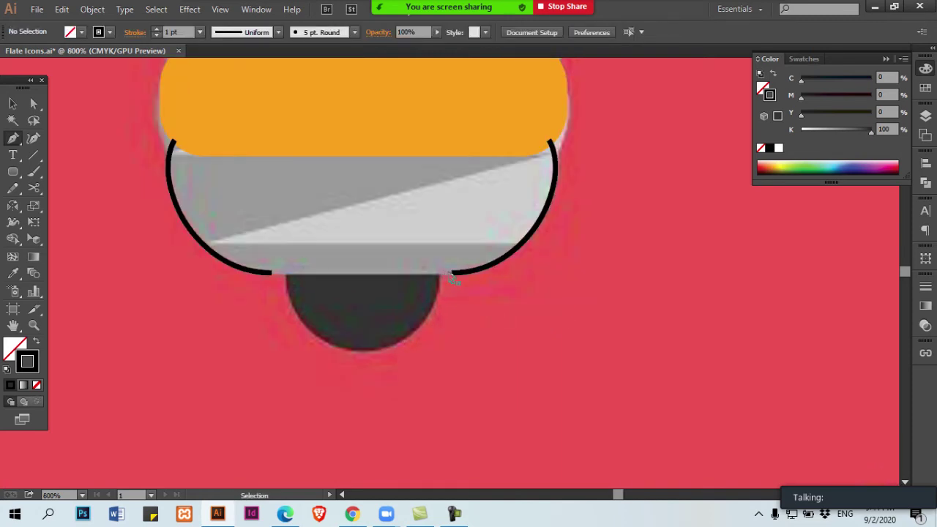
left_click(452, 276, "ctrl")
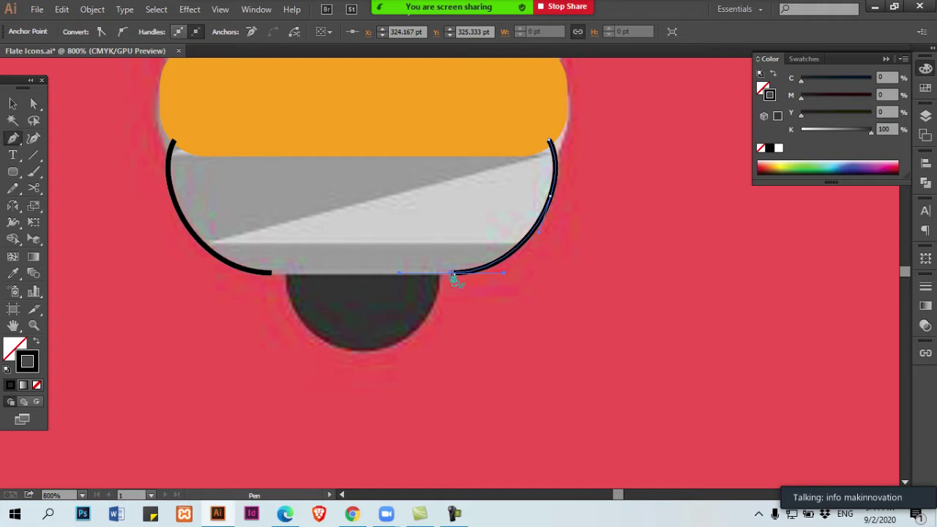
left_click(441, 290, "ctrl")
left_click(271, 273, "ctrl")
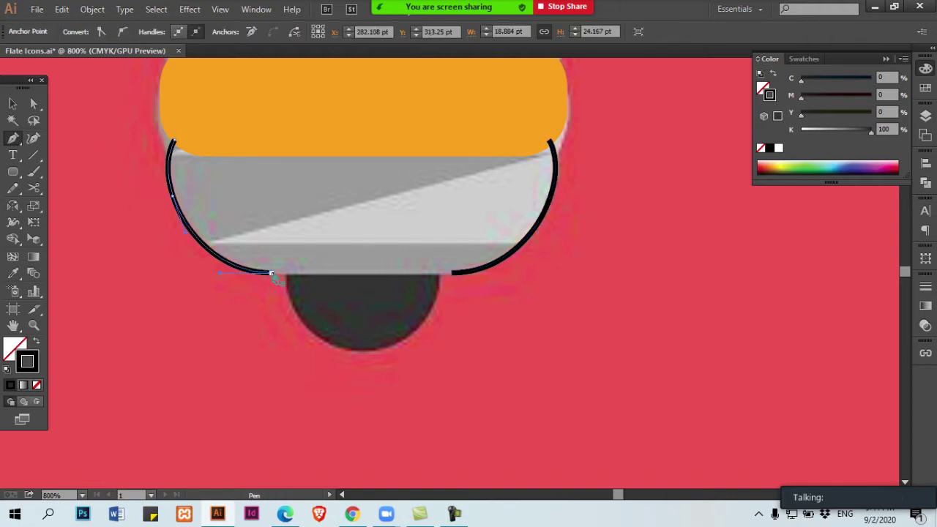
left_click(270, 273)
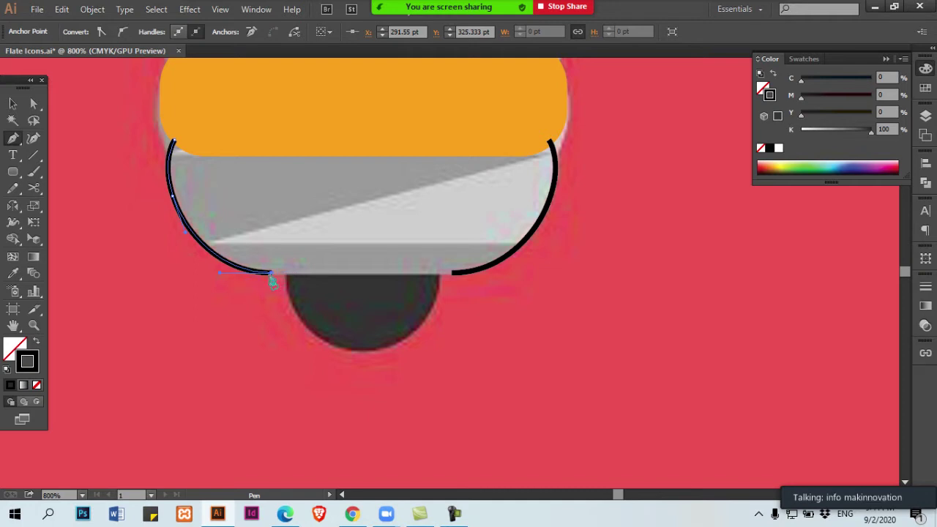
left_click(451, 274)
left_click(452, 274)
key("ctrl+z")
left_click(451, 274)
key("ctrl+shift+a")
Merge the two overlapping orange rounded rectangles of the screw base into one shape with Pathfinder Unite.
key("v")
left_click(451, 273)
key("ctrl+minus")
key("ctrl+minus")
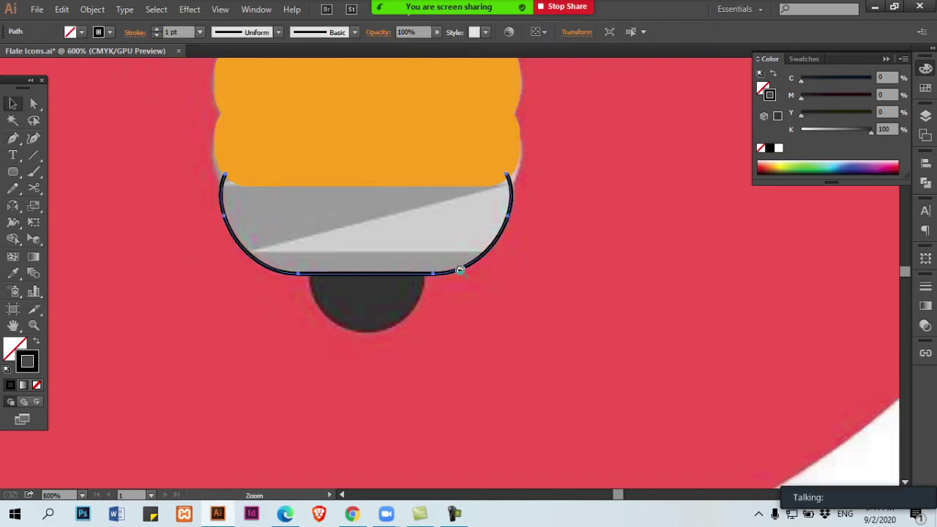
key("ctrl+shift+a")
left_click(479, 247)
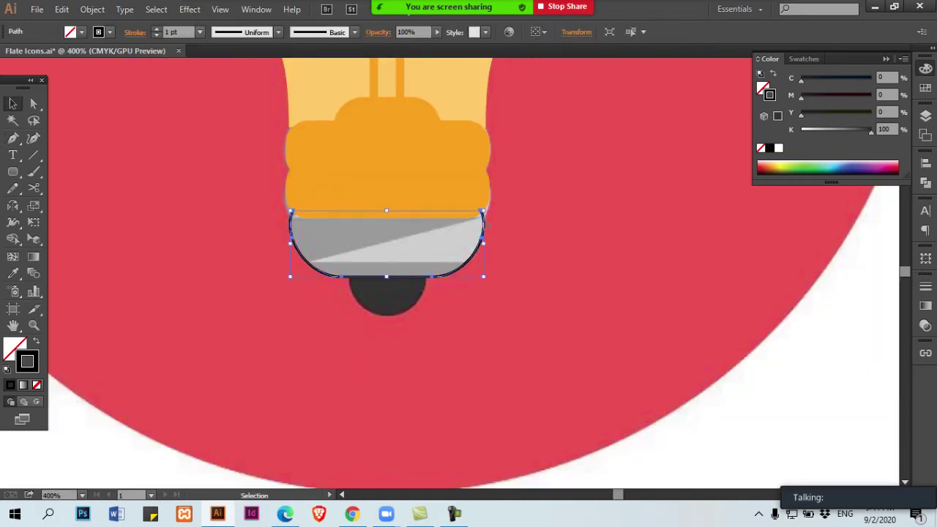
left_click(469, 199)
left_click(467, 155, "shift")
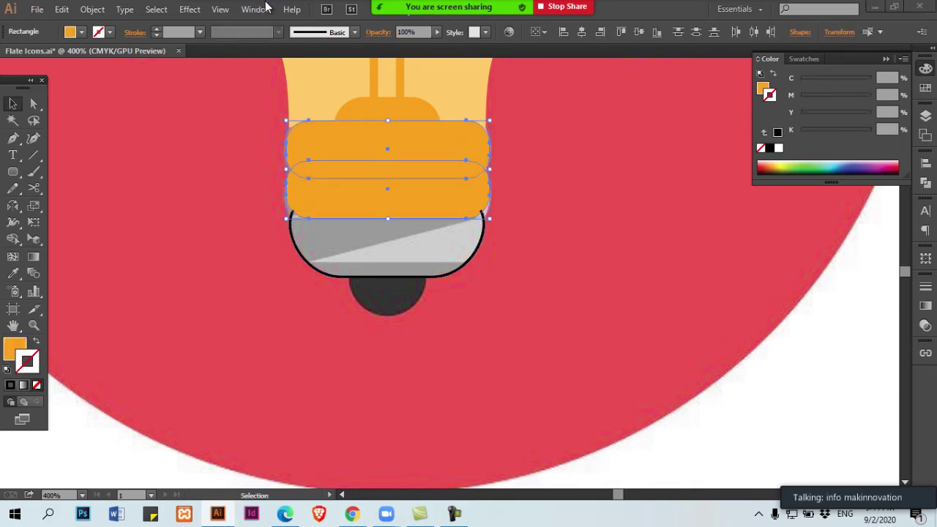
left_click(254, 9)
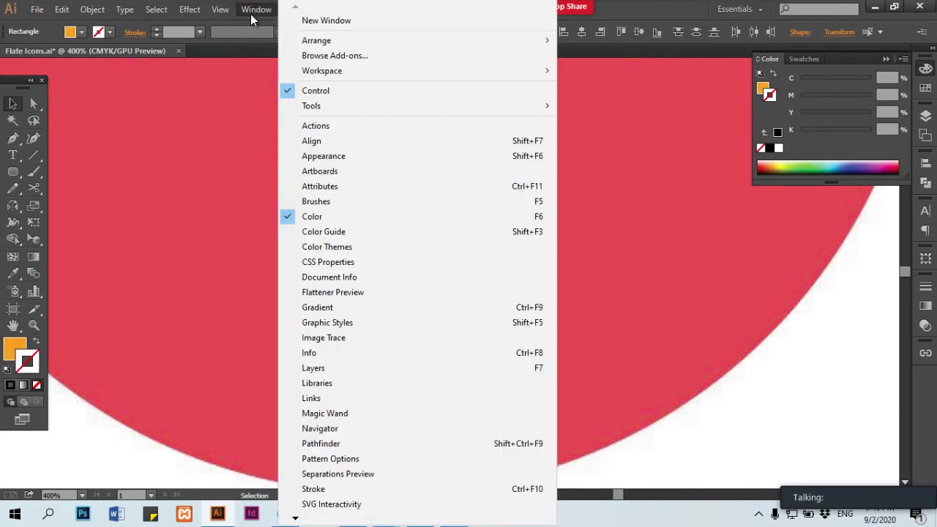
left_click(400, 441)
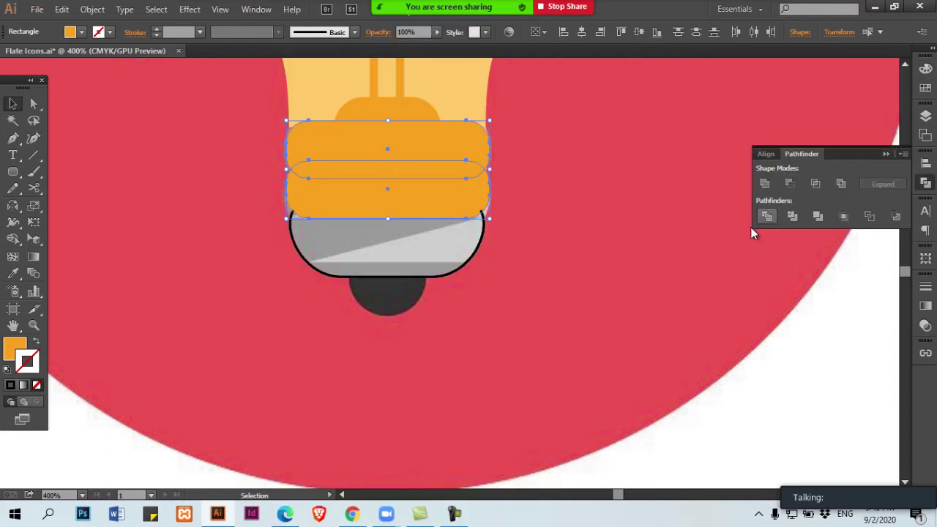
left_click(764, 184)
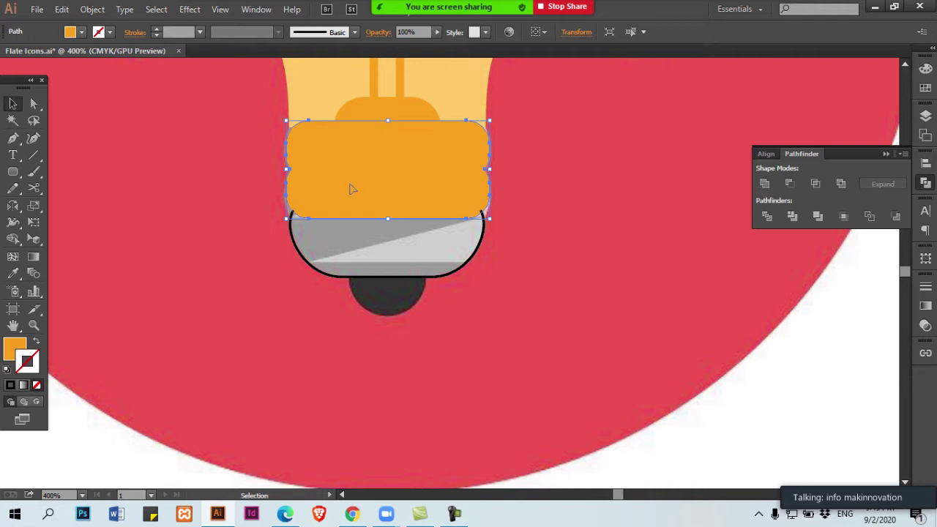
Stack the bulb glass, filament and filament base in front of the merged screw base shape, and lock these three bulb parts.
left_click(458, 209, "ctrl")
left_click_drag(389, 251, 494, 262)
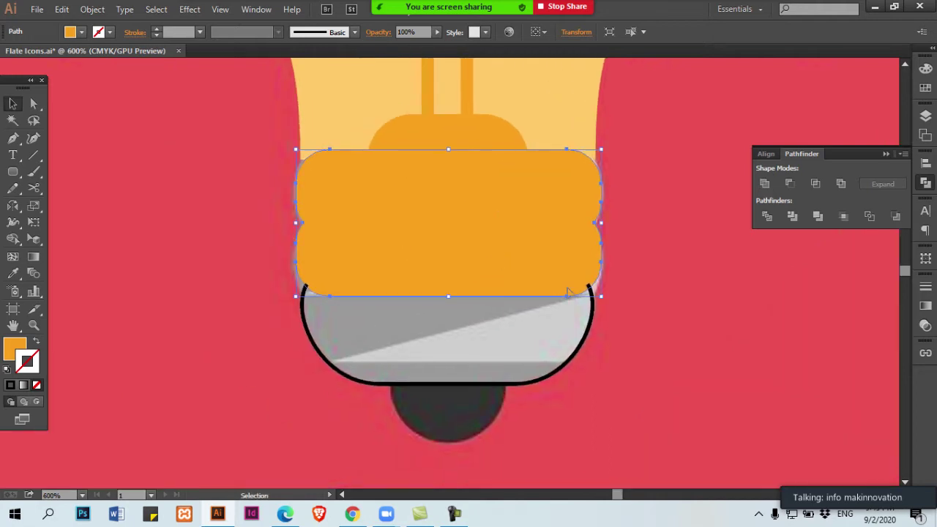
key("ctrl+y")
key("ctrl+y")
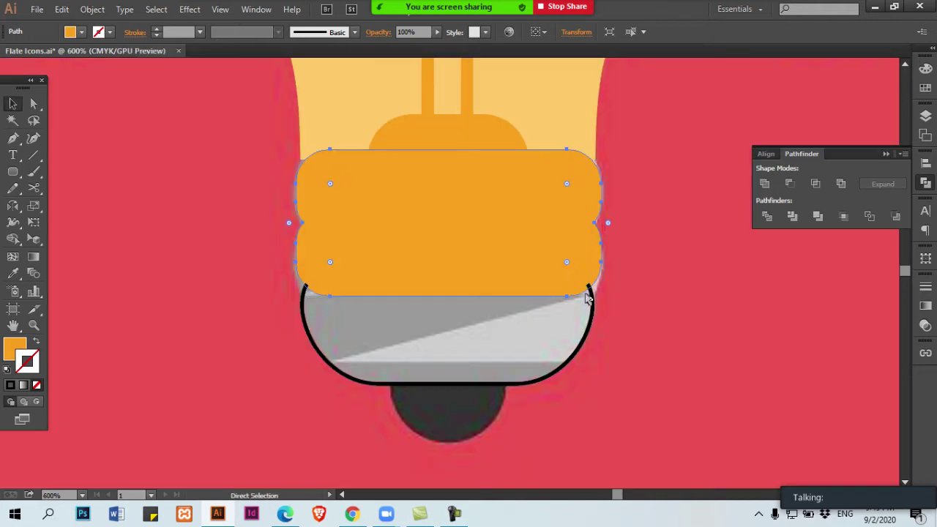
left_click(553, 165, "ctrl+alt")
left_click_drag(227, 220, 500, 260)
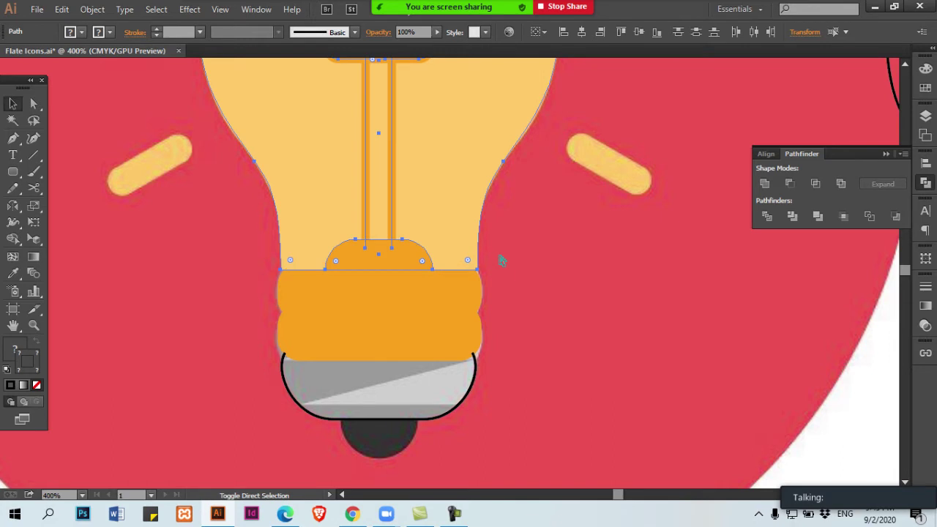
key("ctrl+2")
left_click_drag(479, 295, 537, 194)
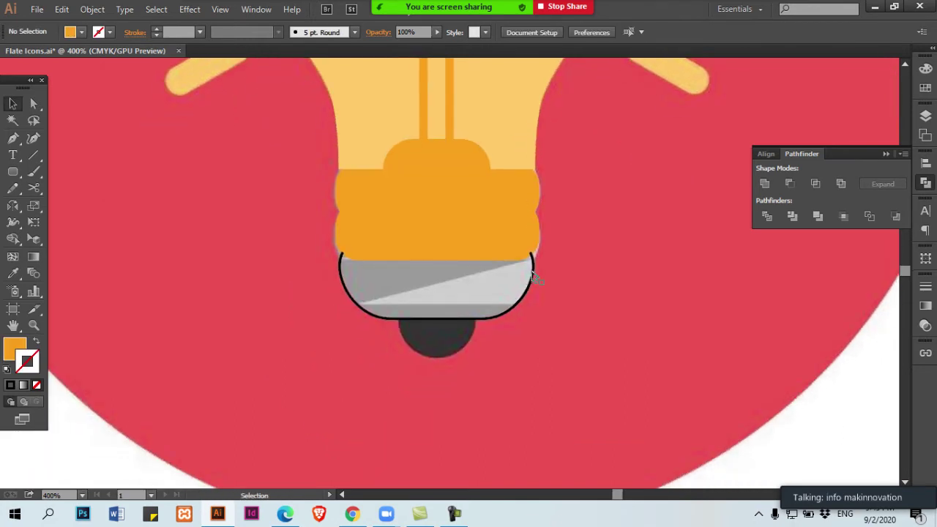
Fill the outlined lowest base section with the light gray sampled from the reference image, leaving no stroke.
left_click(533, 277)
key("i")
left_click(516, 278)
key("v")
Close the lowest base section's outline by joining its two open upper end points.
key("a")
left_click(530, 256)
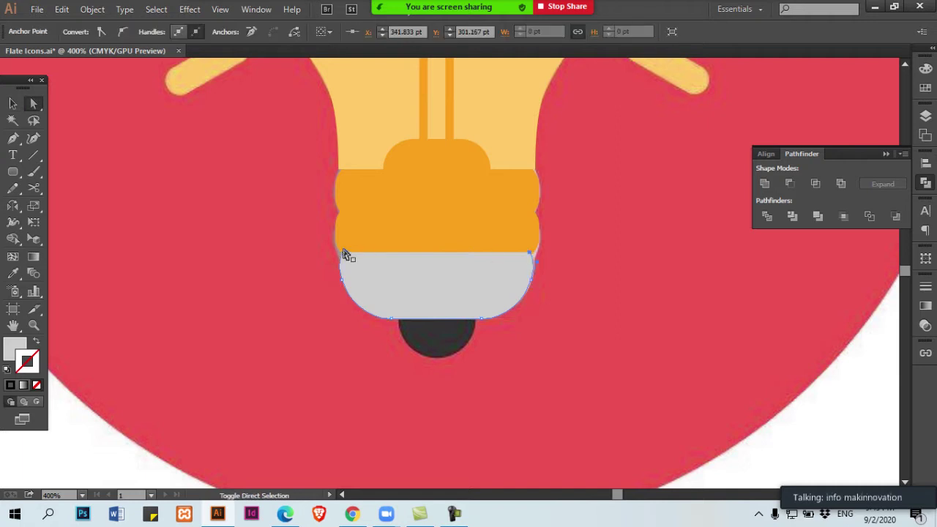
left_click(344, 254, "shift")
key("ctrl+j")
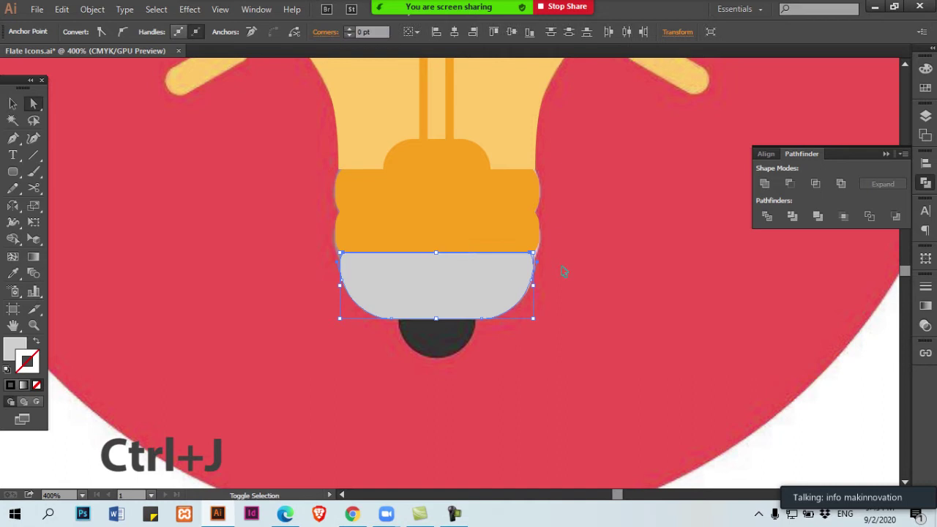
key("ctrl+shift+a")
key("v")
left_click_drag(510, 272, 550, 301)
key("ctrl+z")
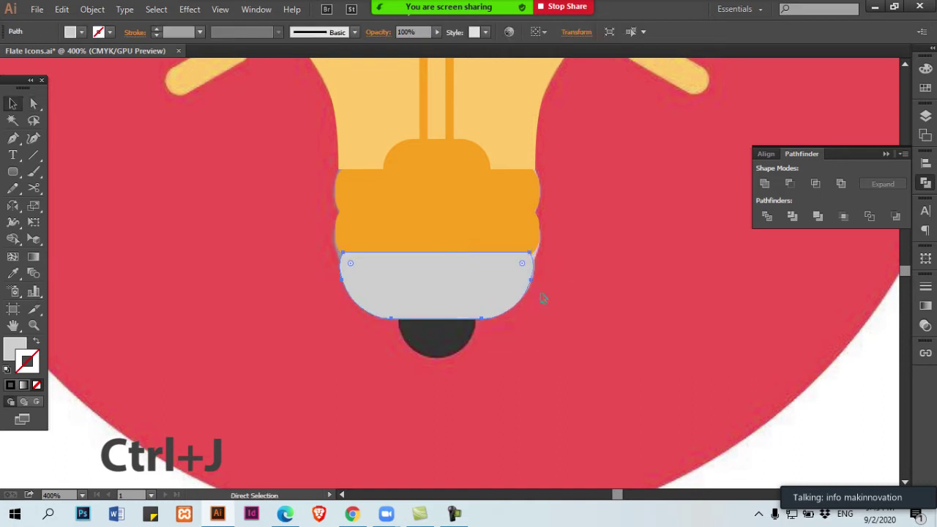
Hide the lowest base section, fill the merged orange screw base with the light gray sampled from the reference, and hide it too.
key("ctrl+x")
left_click(509, 255)
key("i")
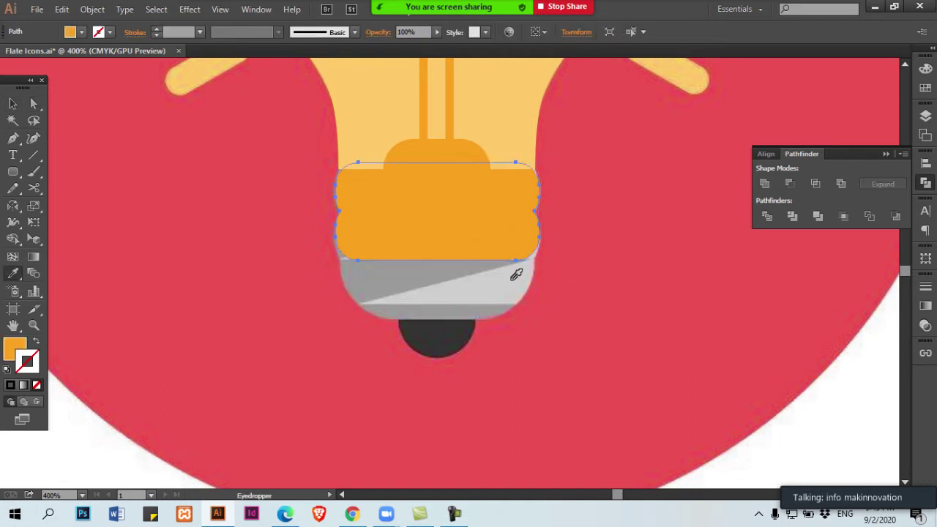
left_click(511, 284)
key("ctrl+3")
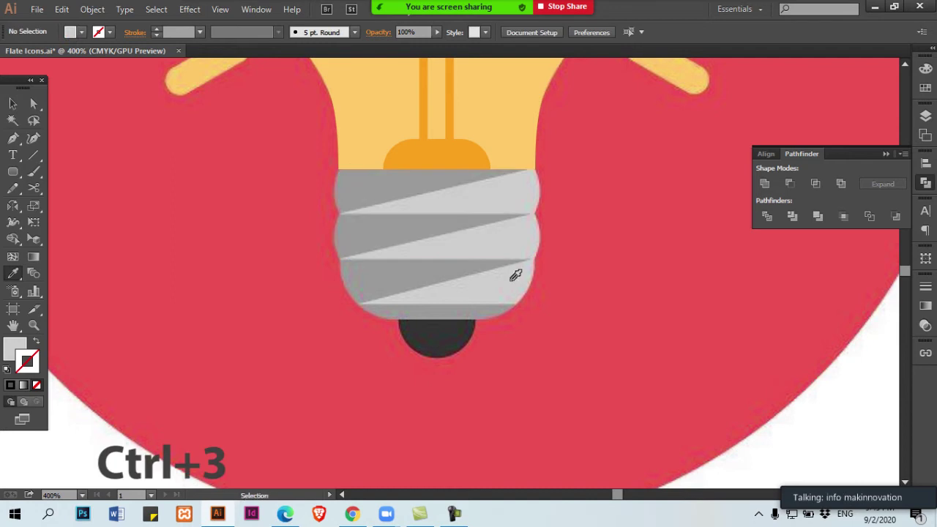
Draw a closed wedge with the Pen tool over the top dark stripe, extending slightly beyond the screw base's left and upper edges.
key("v")
left_click(430, 241)
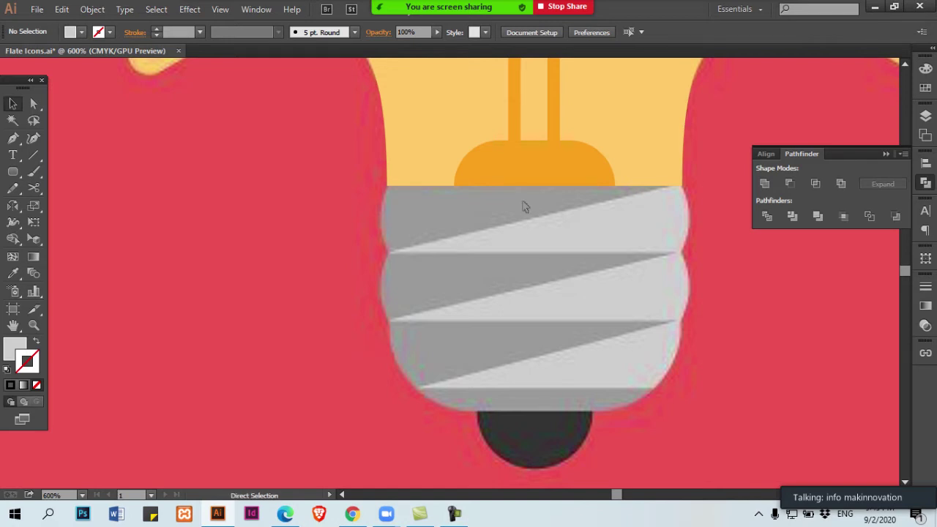
key("p")
key("v")
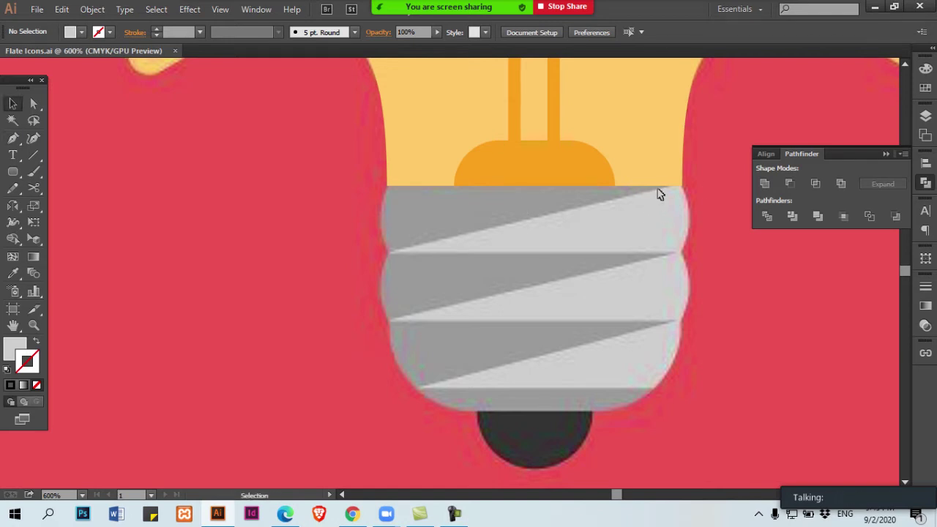
key("p")
left_click(668, 185)
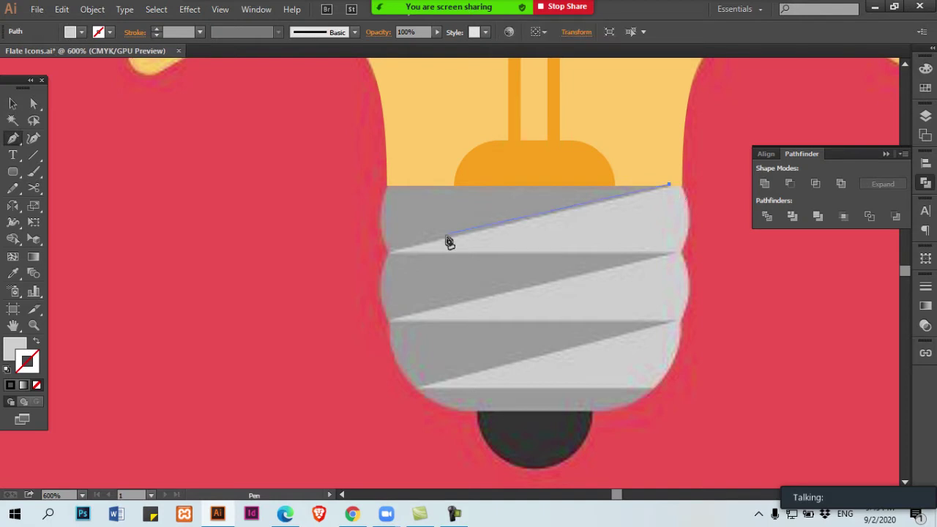
left_click(377, 255)
left_click(377, 178)
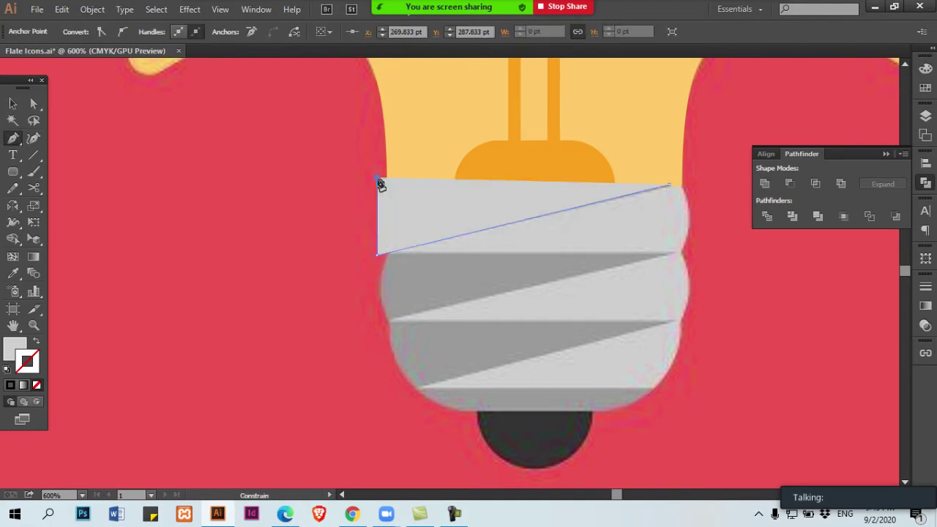
left_click(678, 185)
left_click(677, 180)
left_click(669, 185)
key("ctrl+shift+a")
Fill the drawn wedge with the darker gray sampled from the stripes in the reference image.
key("v")
left_click(534, 193)
key("i")
left_click(504, 262)
key("v")
left_click_drag(538, 209, 519, 279)
key("ctrl+z")
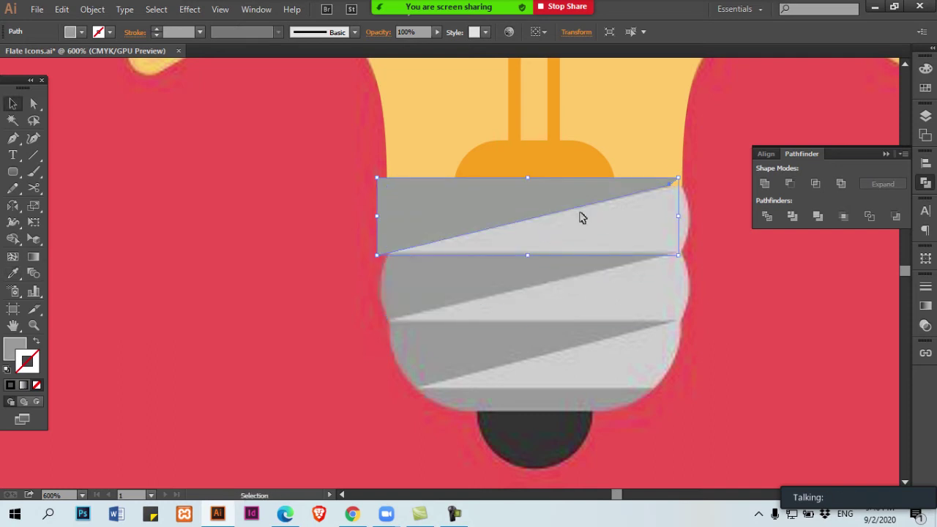
Show all hidden shapes and make spare copies of the merged screw base, one to its left and one above it.
key("ctrl+alt+3")
key("ctrl+shift+a")
left_click(412, 218)
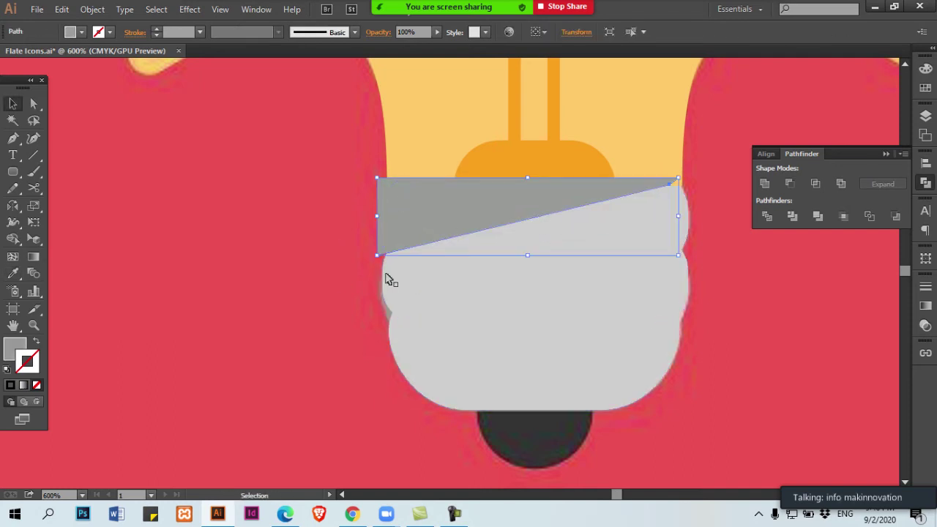
left_click(471, 274, "ctrl+alt")
left_click_drag(479, 279, 338, 240)
left_click_drag(567, 255, 385, 325)
left_click_drag(442, 327, 494, 246)
key("ctrl+z")
Try to subtract the dark wedge from the screw base shape with Pathfinder Minus Front.
left_click(452, 274, "shift")
left_click(786, 185)
key("ctrl+shift+a")
left_click(495, 305, "ctrl")
left_click(494, 306, "ctrl")
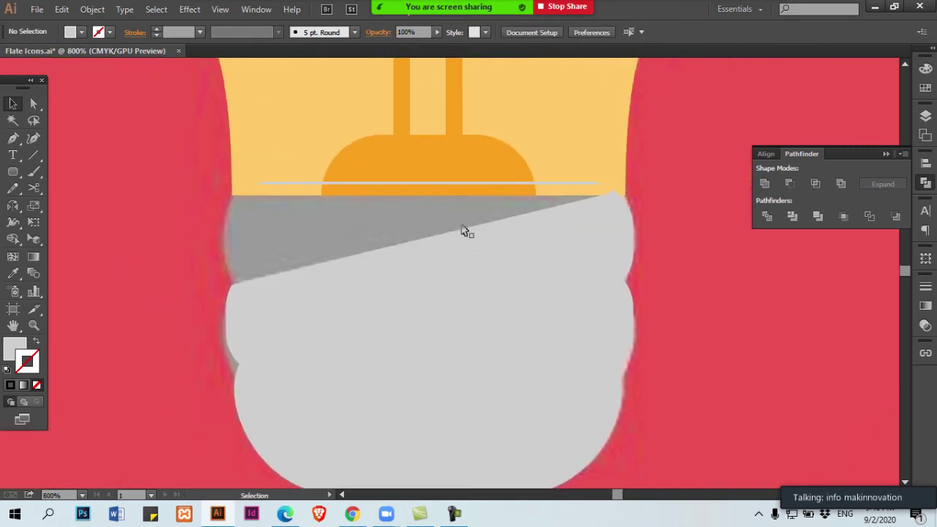
Trim the top dark wedge to the screw base outline with Pathfinder Intersect.
left_click(517, 215)
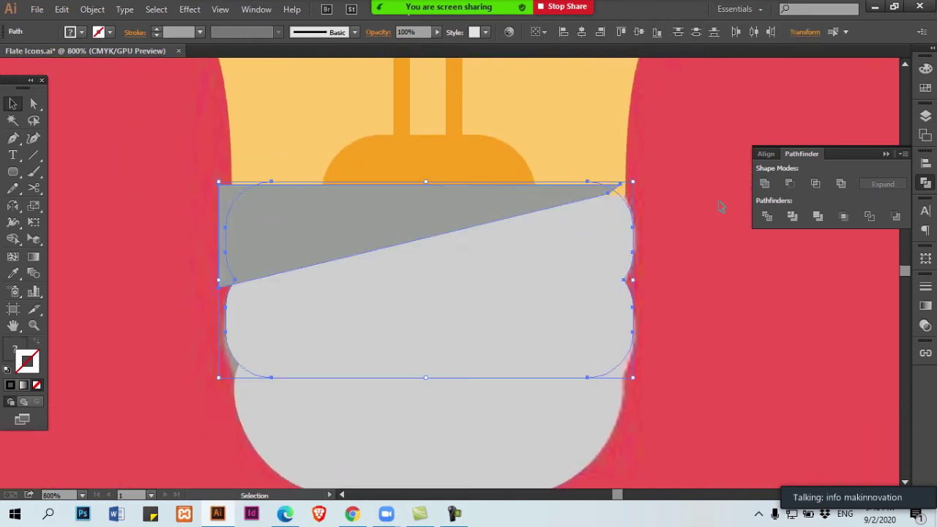
left_click(815, 184)
key("ctrl+shift+a")
left_click_drag(411, 237, 328, 218)
key("ctrl+z")
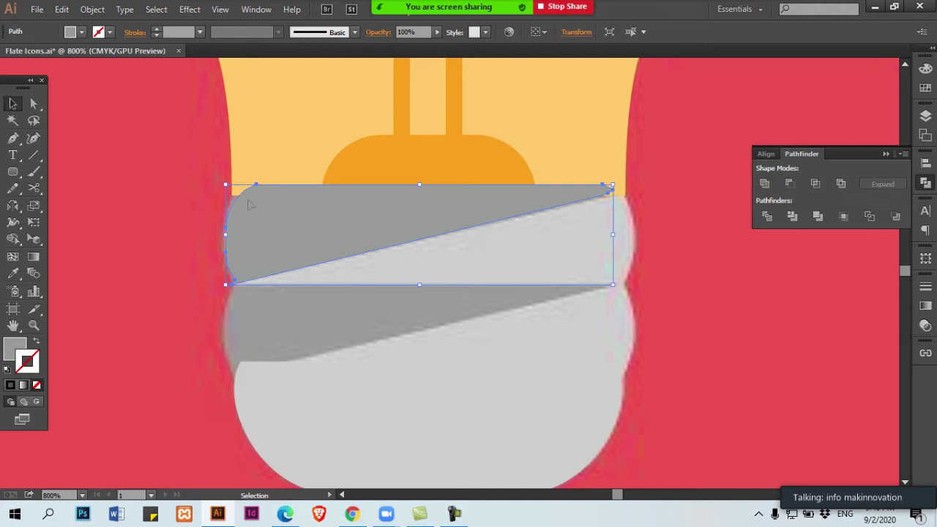
Cut the top wedge level with the bulb glass's lower edge by subtracting a rectangle drawn over its upper strip.
left_click(648, 194)
key("super+space")
left_click(562, 202)
left_click(646, 213)
key("m")
mouse_move(683, 147)
left_mouse_down()
mouse_move(230, 216)
mouse_move(166, 196)
left_mouse_up()
key("v")
left_click(282, 212, "shift")
left_click(789, 183)
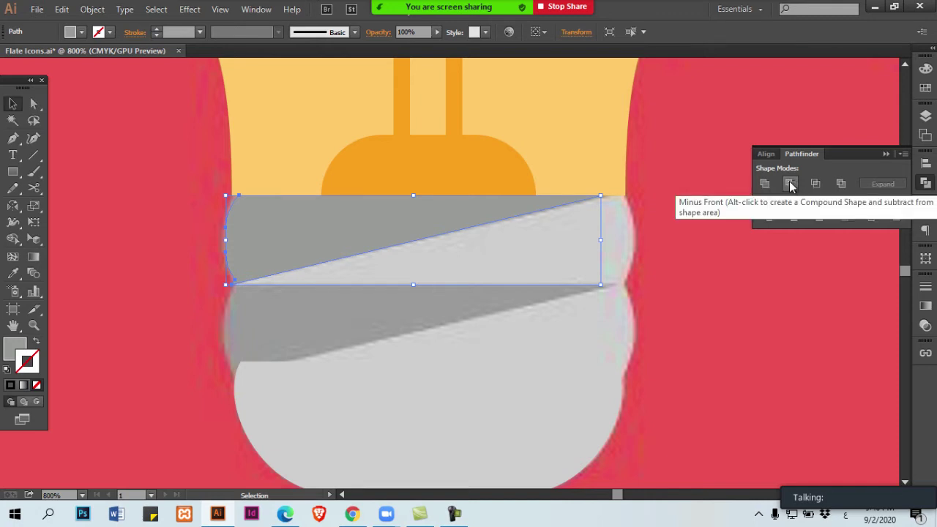
key("ctrl+shift+a")
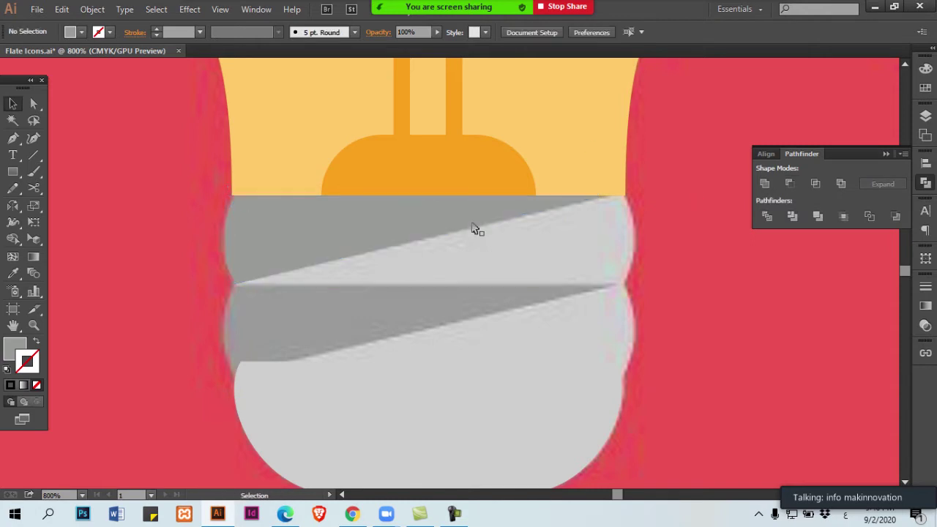
Duplicate the trimmed wedge straight down onto the second dark stripe of the screw base.
left_click_drag(437, 242, 486, 255)
key("ctrl+minus")
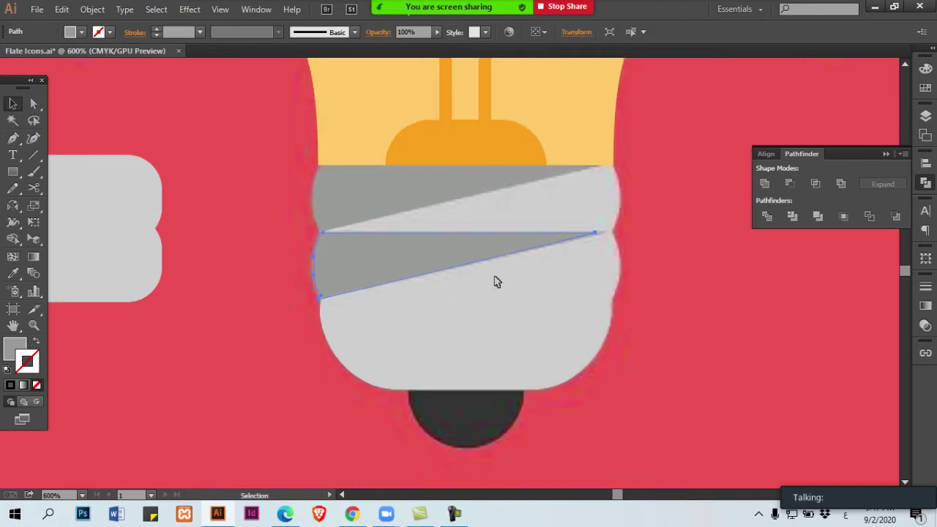
key("ctrl+minus")
Find the spare base copy behind the bulb glass in outline view and bring it to the front.
key("ctrl+y")
key("v")
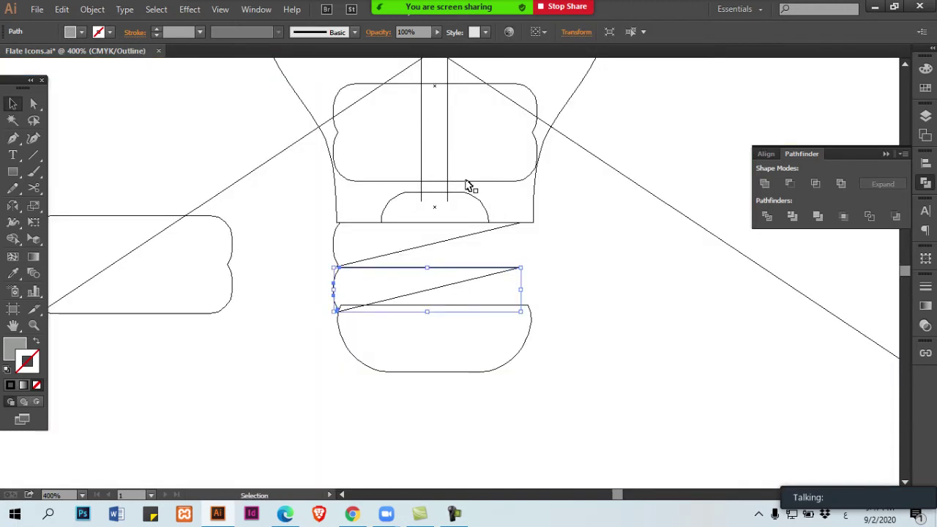
left_click(467, 188)
key("a")
left_click(468, 184)
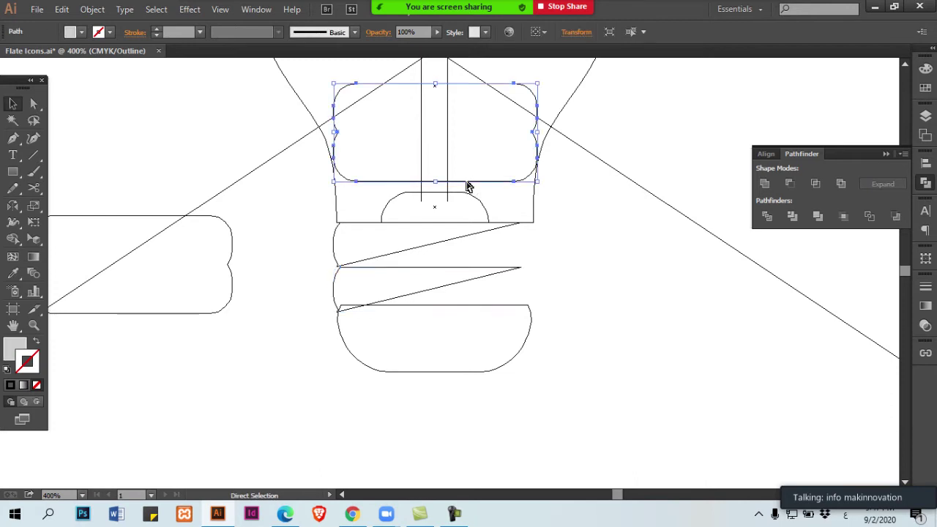
key("ctrl+y")
key("ctrl+shift+a")
Restore the base body behind the wedges by duplicating the left spare shape and aligning its right edge with the copy over the bulb.
left_click_drag(159, 254, 236, 255)
left_click(386, 169, "shift")
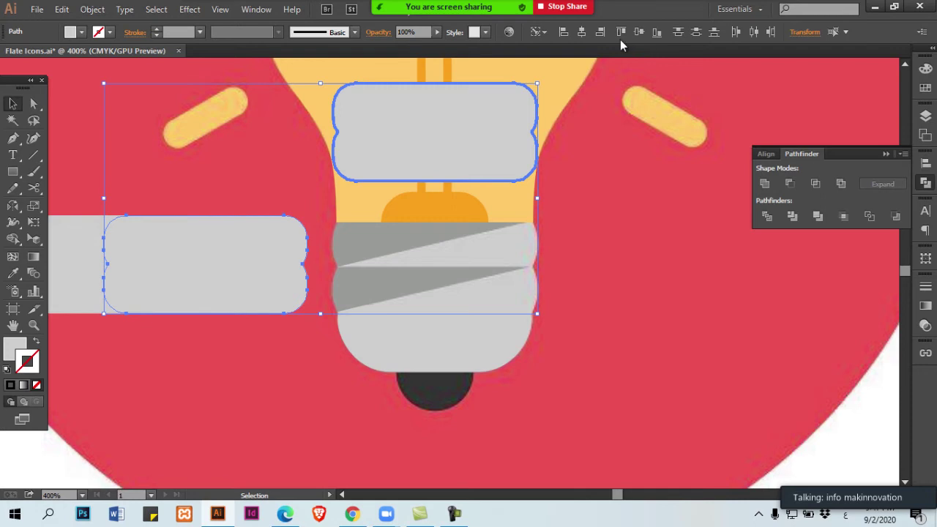
left_click(599, 31)
key("ctrl+shift+a")
left_click(502, 253)
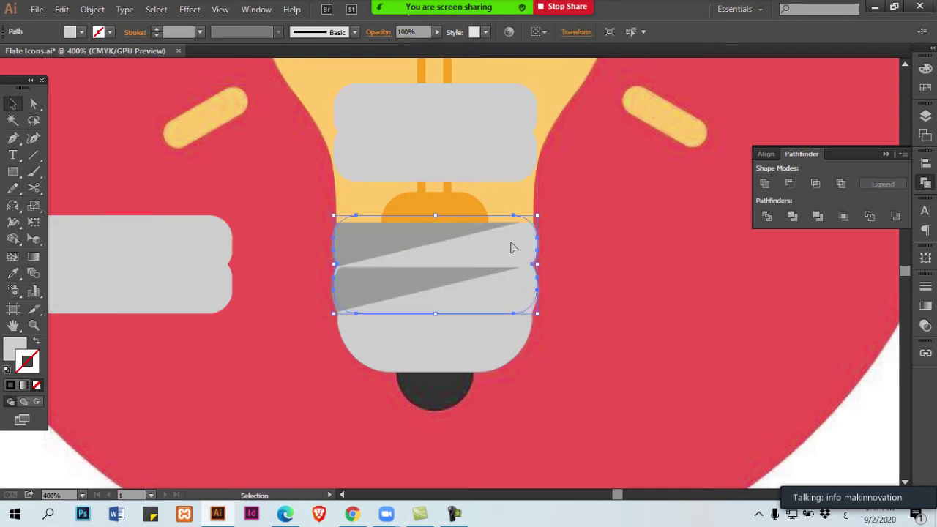
Delete the two spare base shapes, the one over the bulb and the one to its left.
left_click(485, 153)
left_click(173, 249, "shift")
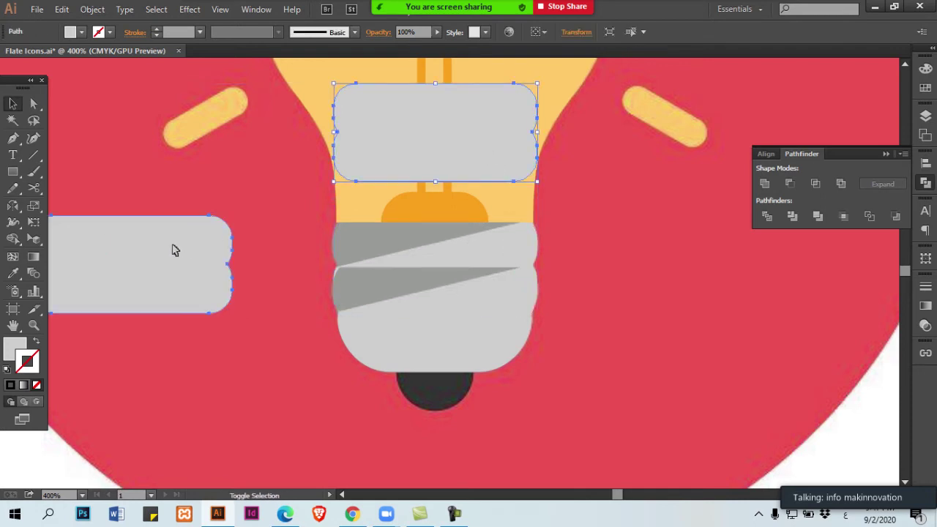
key("Delete")
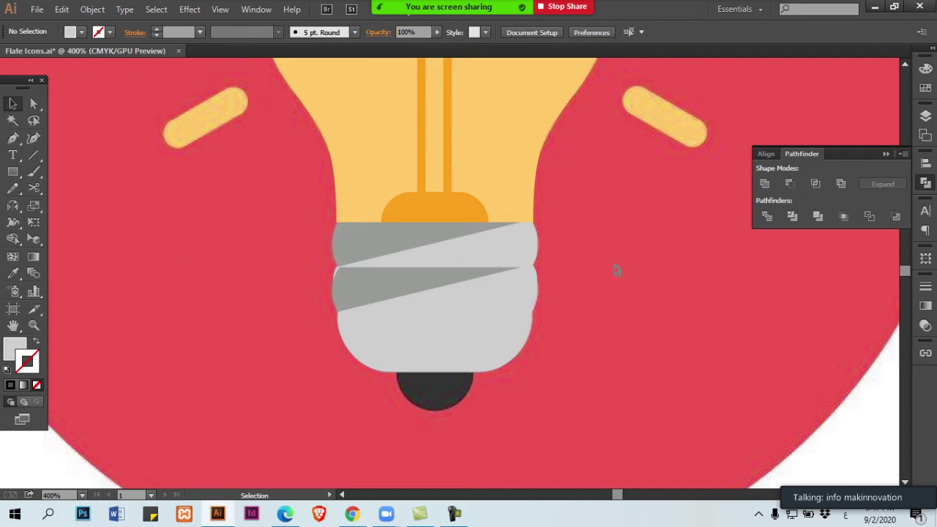
Duplicate the second wedge downward and align its upper edge with the top of the lowest base section.
left_click(528, 272)
left_click(484, 326)
left_click_drag(438, 292, 499, 328)
left_click(524, 320, "shift")
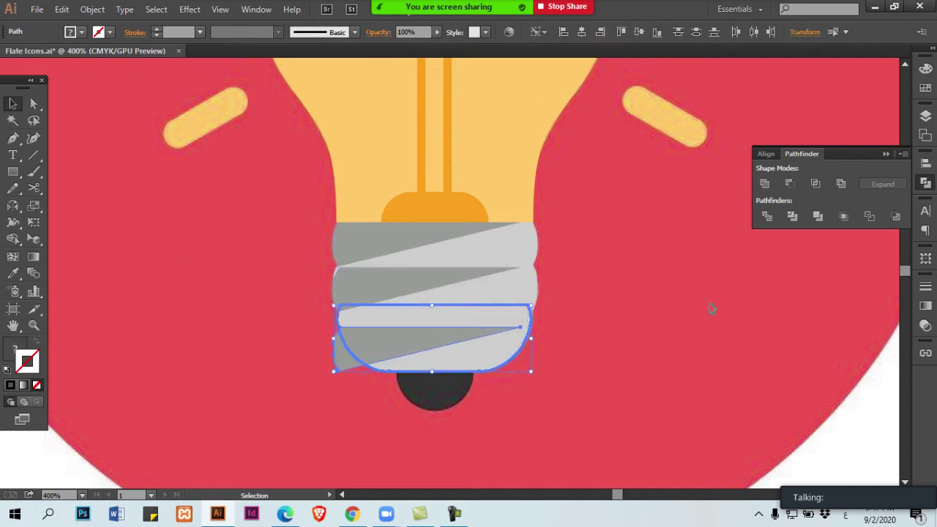
left_click(774, 155)
left_click(849, 184)
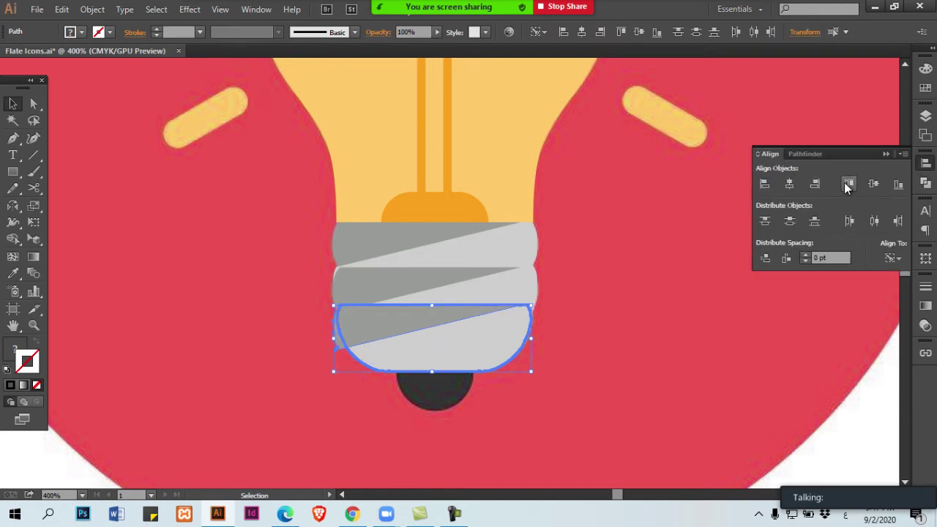
key("ctrl+shift+a")
Widen the second dark wedge slightly past the left edge of the screw base.
left_click(412, 341, "ctrl")
left_click_drag(489, 272, 469, 305)
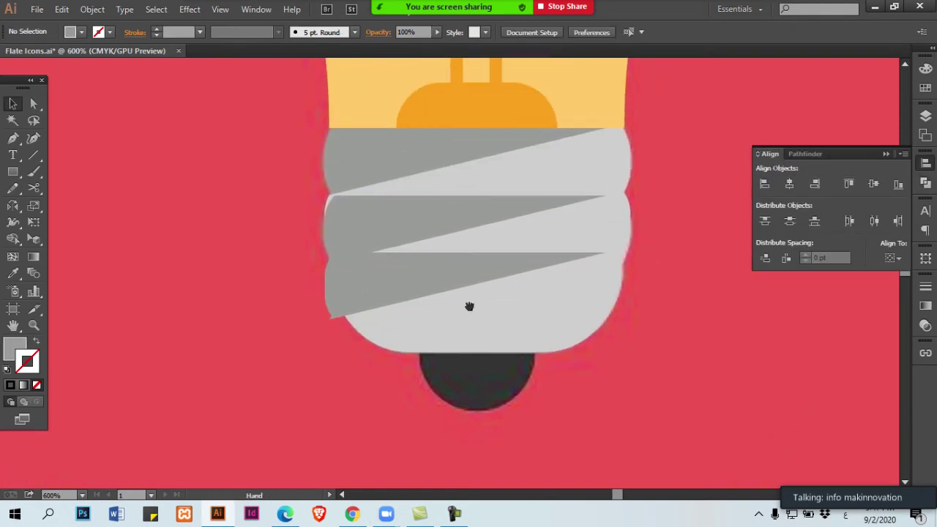
left_click(390, 232)
left_click(562, 234, "shift")
key("ctrl+shift+a")
left_click_drag(352, 240, 443, 288)
left_click(496, 275)
key("ctrl+shift+a")
Make two spare copies of the light gray base body, one to its left and one above it over the bulb.
left_click(550, 285)
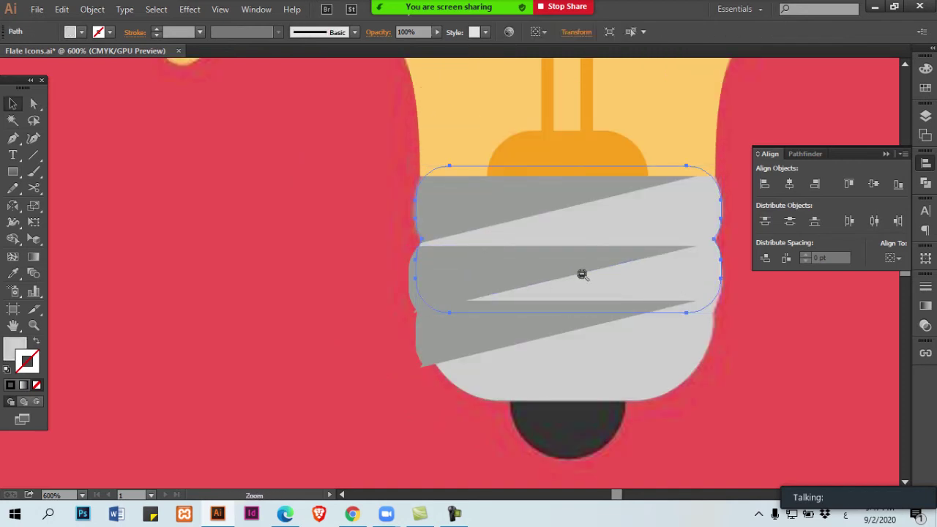
left_click(582, 275, "ctrl+alt")
left_click_drag(517, 281, 367, 291)
left_click_drag(600, 287, 542, 196)
Trim the second dark wedge to the base body's outline with Pathfinder Intersect.
left_click(474, 297)
left_click(584, 303, "shift")
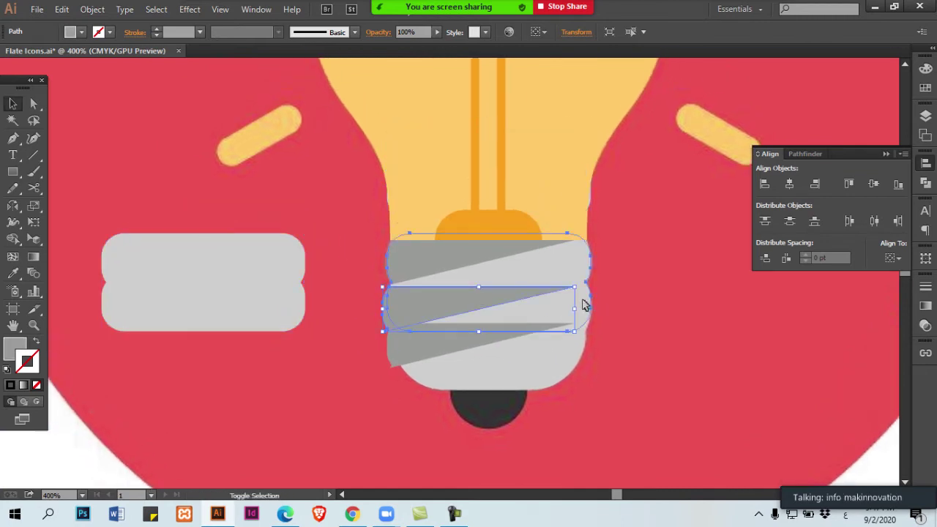
left_click(805, 156)
left_click(791, 185)
key("ctrl+z")
left_click(818, 186)
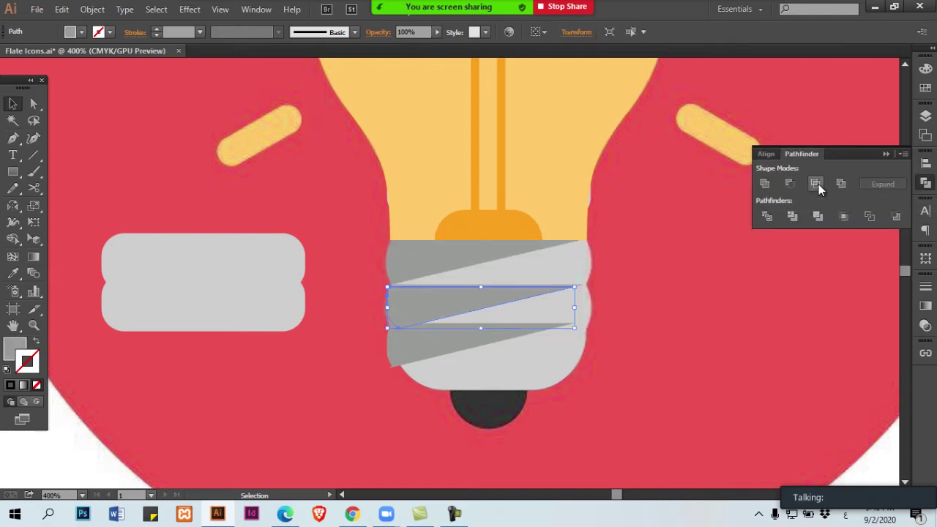
Select the spare base copy lying behind the bulb glass and bring it to the front.
key("space")
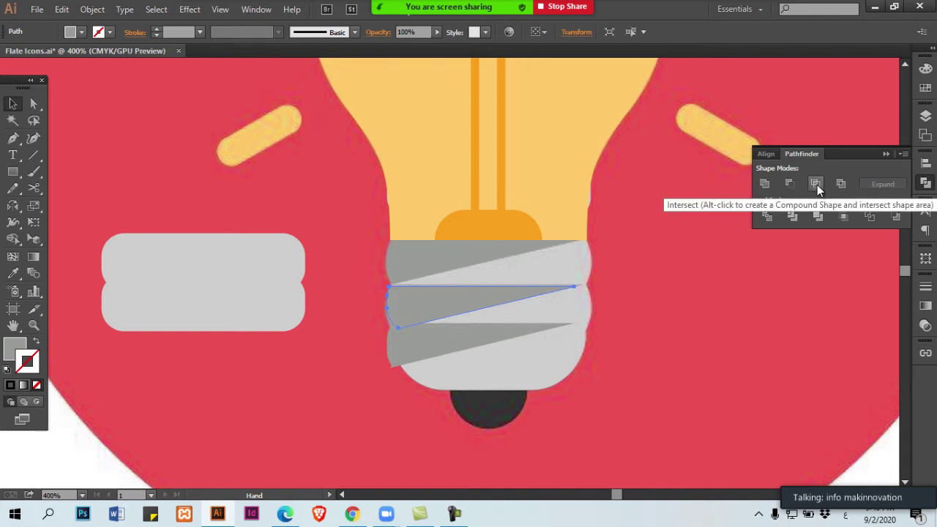
key("a")
key("ctrl+y")
key("ctrl+y")
key("v")
left_click(591, 196)
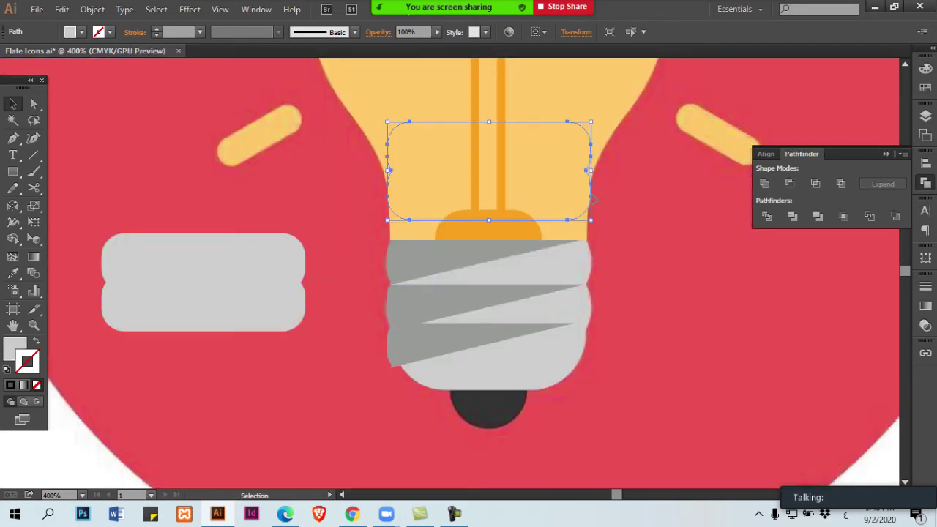
key("ctrl+shift+]")
left_click(594, 200)
left_click_drag(570, 199, 589, 273)
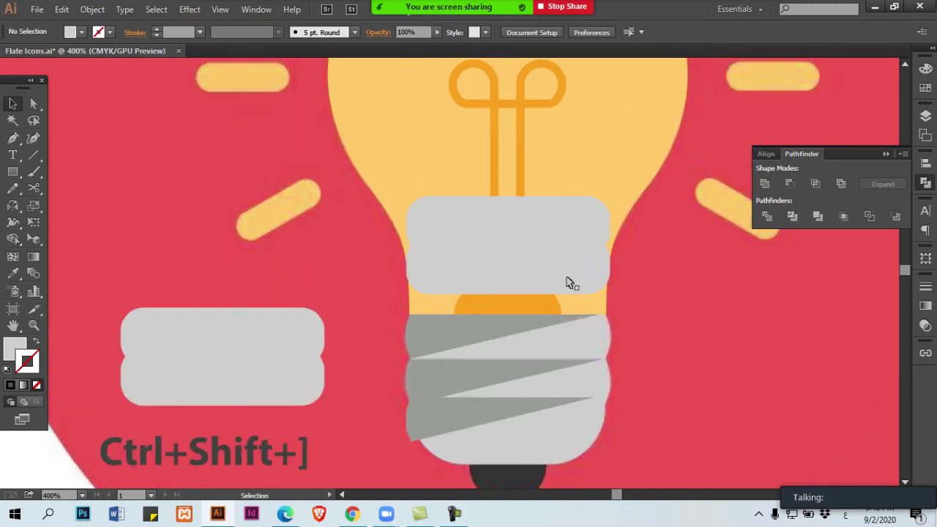
scroll(570, 283, "down", 3)
Duplicate the front base copy downward and align its vertical center with the left spare shape, placing it over the screw base.
left_click(550, 180)
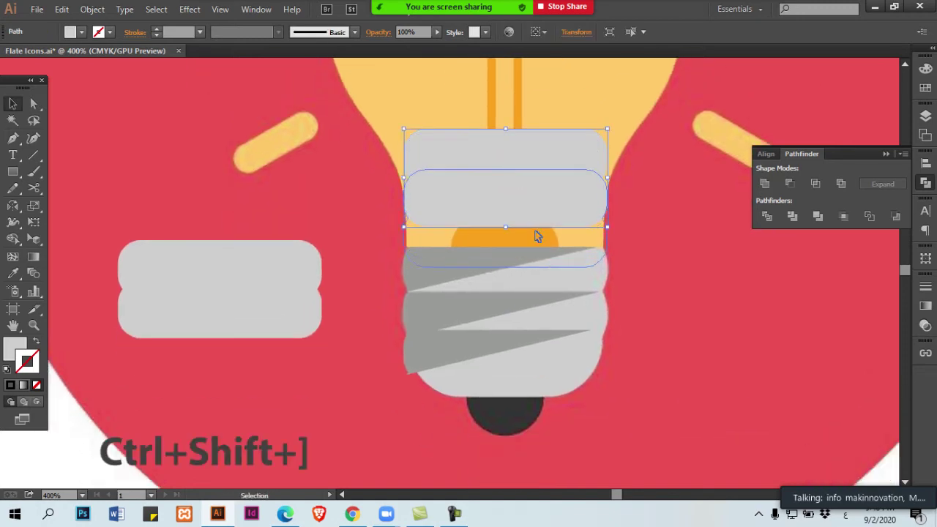
left_click(537, 236)
key("ctrl+shift+]")
left_click(213, 322, "shift")
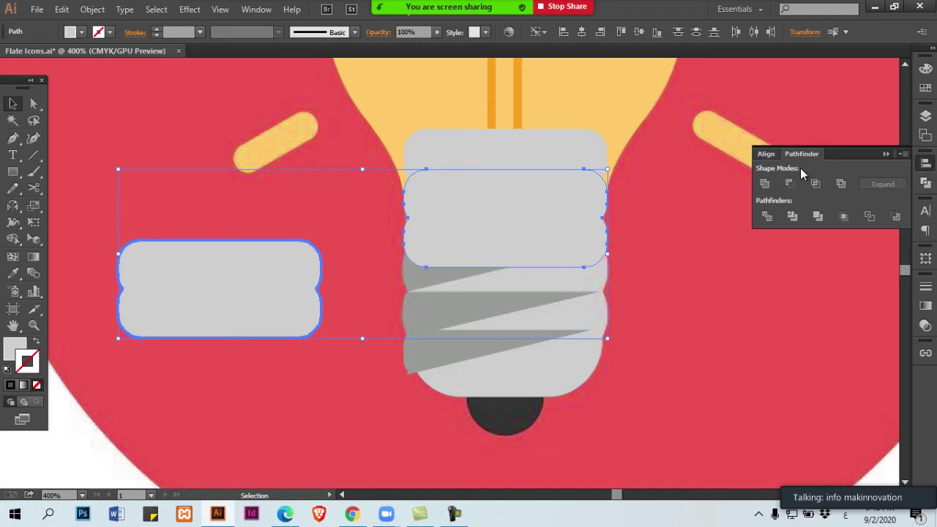
key("shift+F7")
left_click(873, 184)
key("ctrl+shift+a")
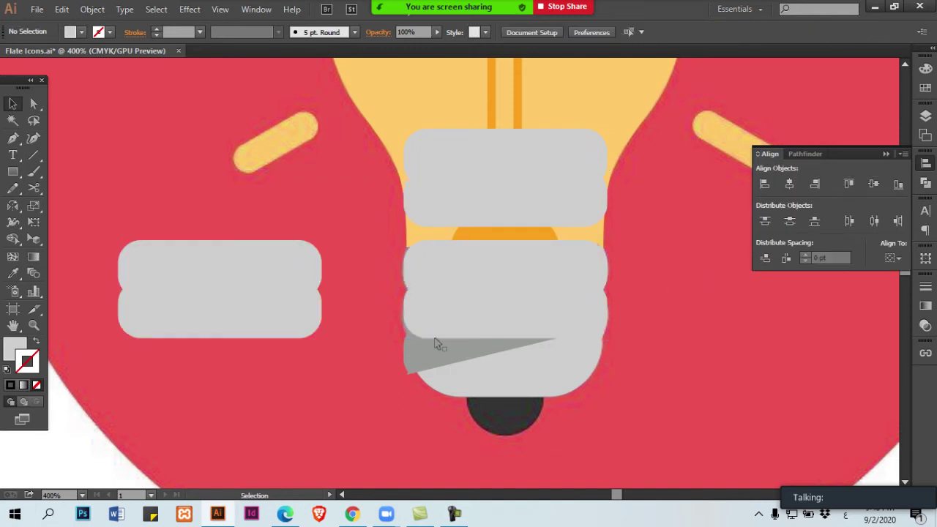
Delete the two spare light gray base copies beside the screw base and over the bulb.
left_click(310, 317)
left_click(537, 182, "shift")
key("Delete")
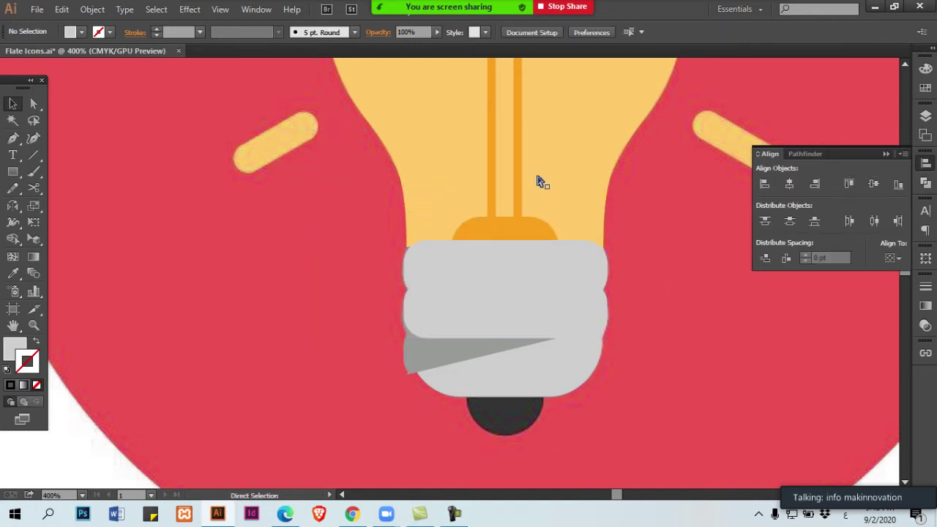
Select the upper two dark wedges in outline view and bring them in front of the base body.
key("ctrl+y")
left_click(546, 257)
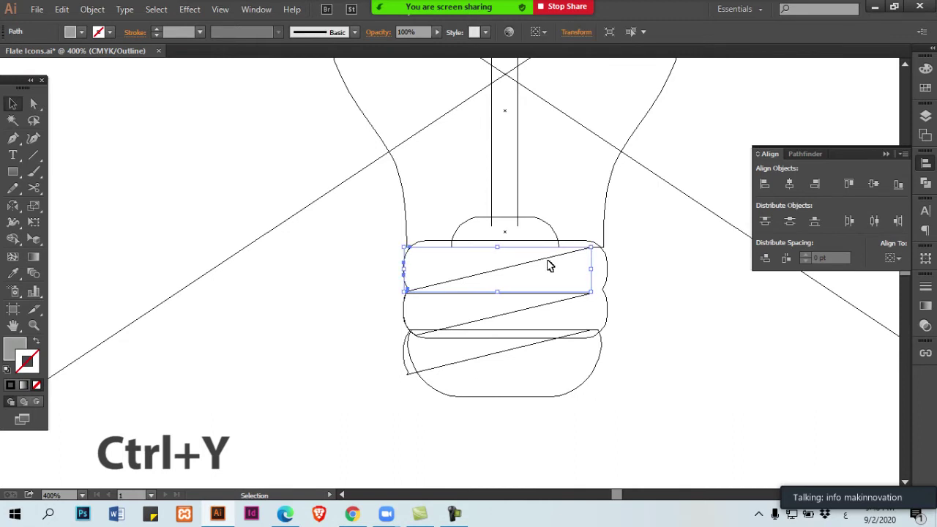
left_click(556, 305, "shift")
key("ctrl+y")
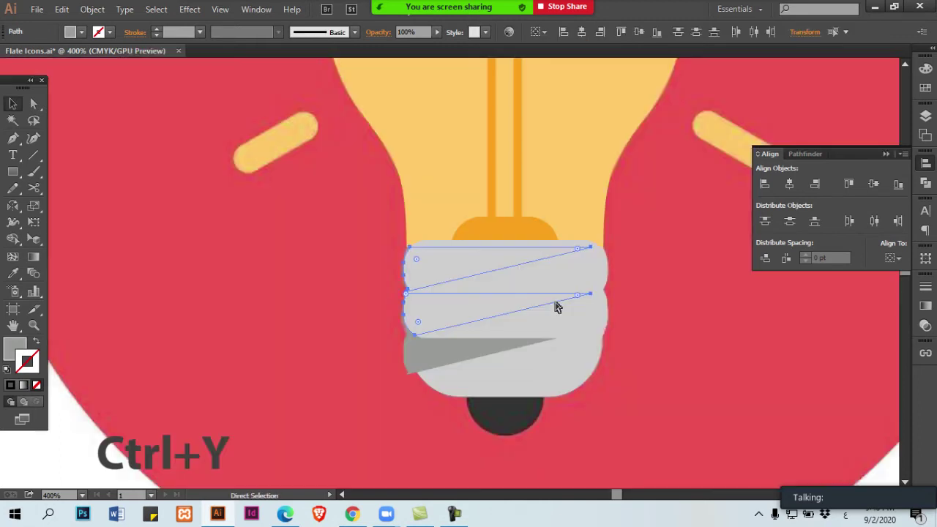
key("ctrl+shift+]")
left_click(469, 327, "ctrl")
key("ctrl+shift+a")
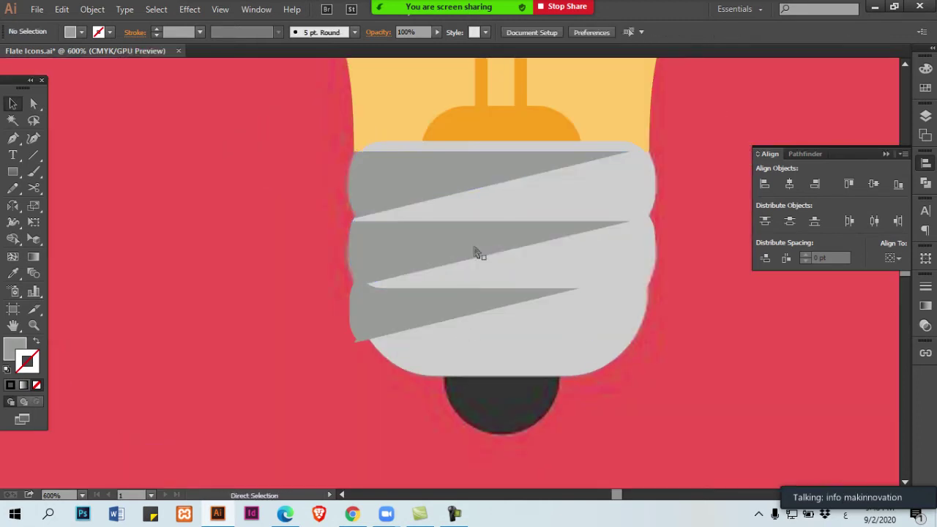
Delete the extra copy of the light gray base body stacked on the screw base, keeping the dark wedges.
left_click(597, 157)
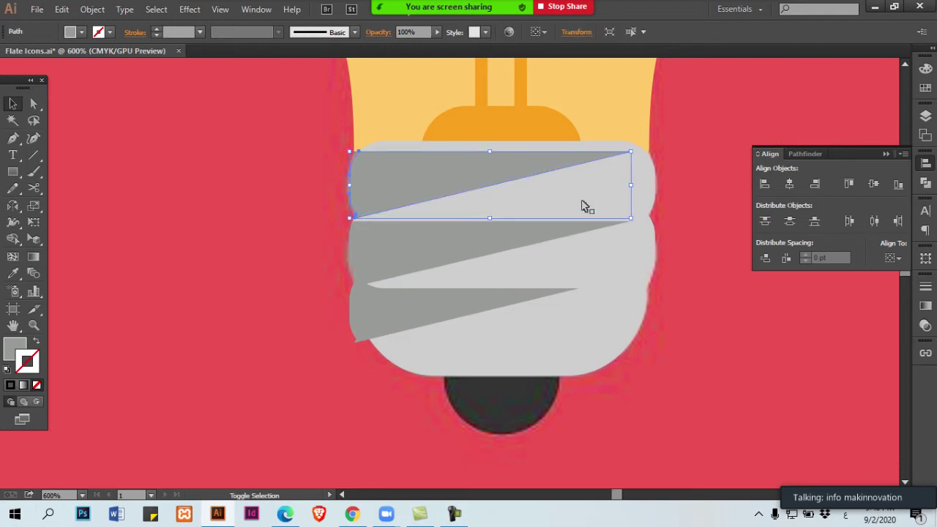
left_click(584, 202)
key("Delete")
key("ctrl+z")
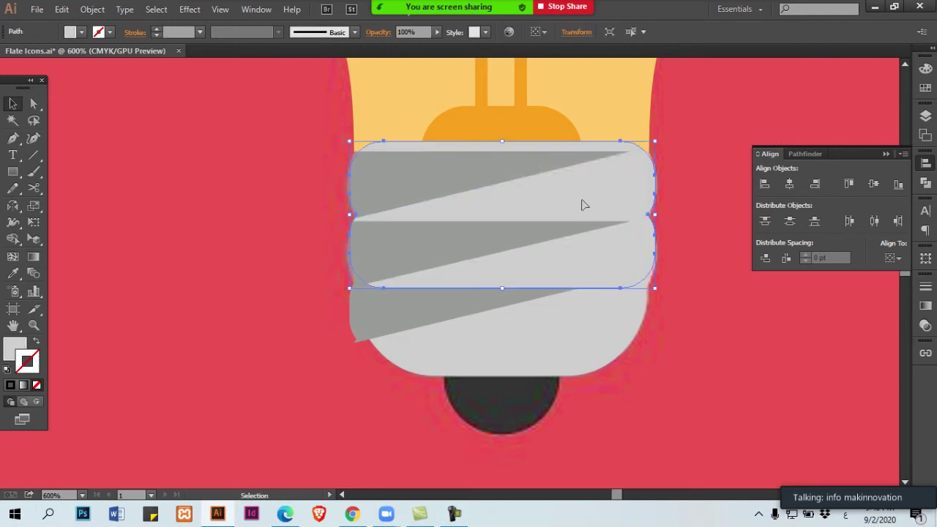
key("Delete")
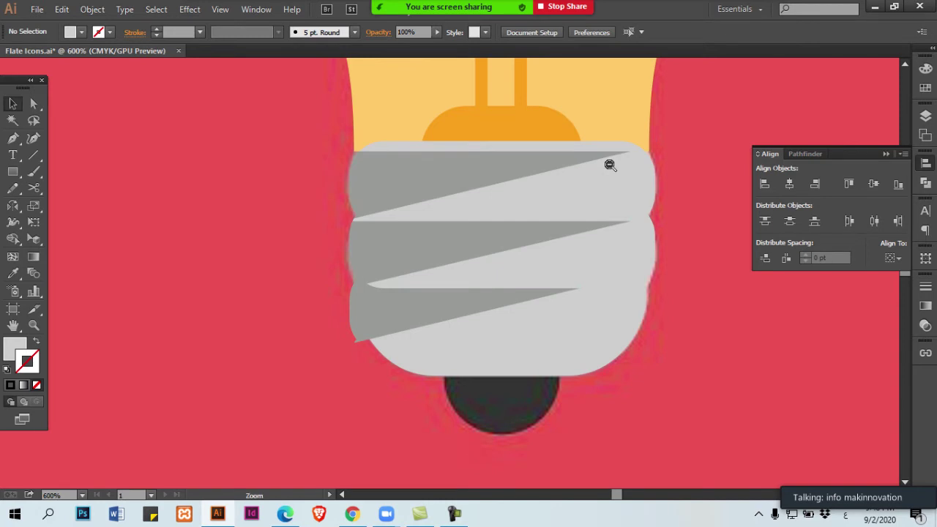
Hide the remaining light gray base body so the reference shows beneath the wedges.
left_click(422, 197, "ctrl+alt")
left_click_drag(530, 293, 547, 224)
left_click(482, 275)
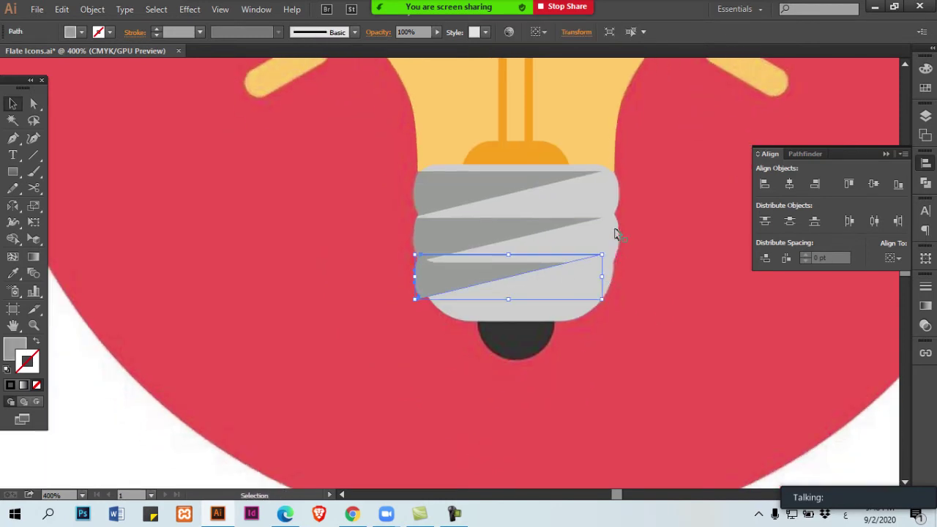
left_click(614, 230)
key("ctrl+3")
left_click(513, 274)
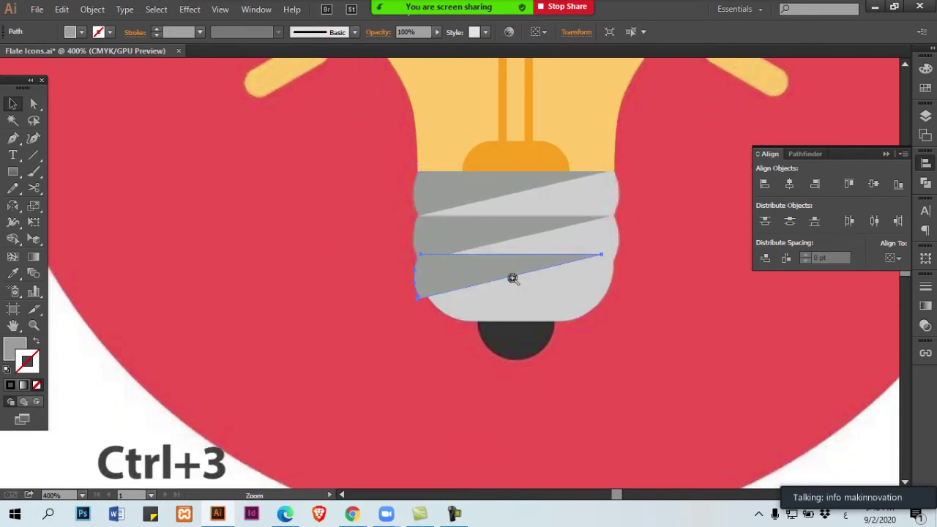
Duplicate the rounded bottom section of the screw base to the left of the bulb.
left_click(512, 278, "ctrl")
left_click(538, 287)
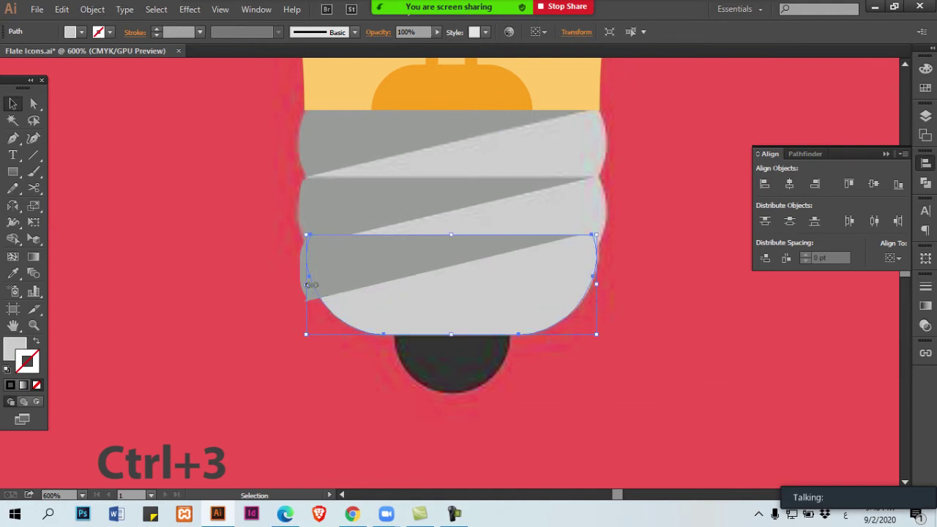
left_click(365, 292, "ctrl")
left_click_drag(364, 291, 414, 287)
left_click_drag(469, 221, 381, 269)
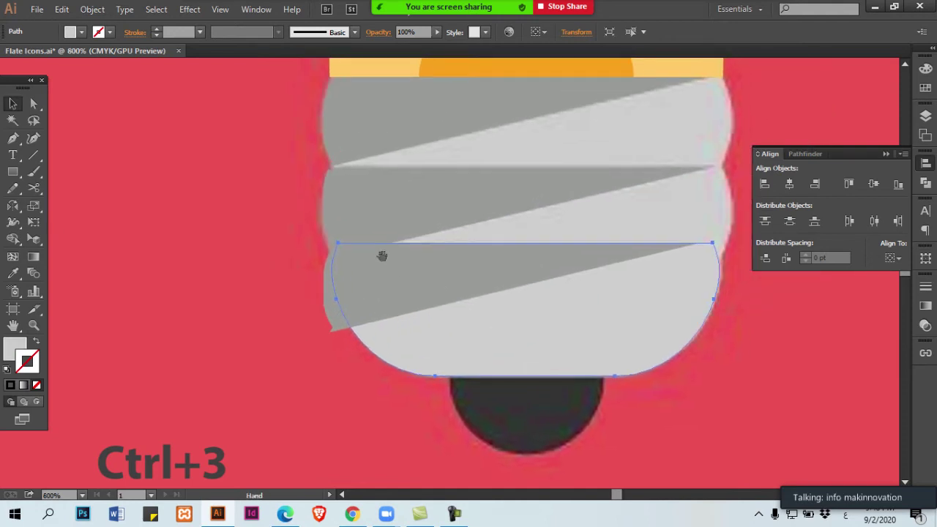
left_click(439, 317, "ctrl+alt")
key("ctrl+shift+a")
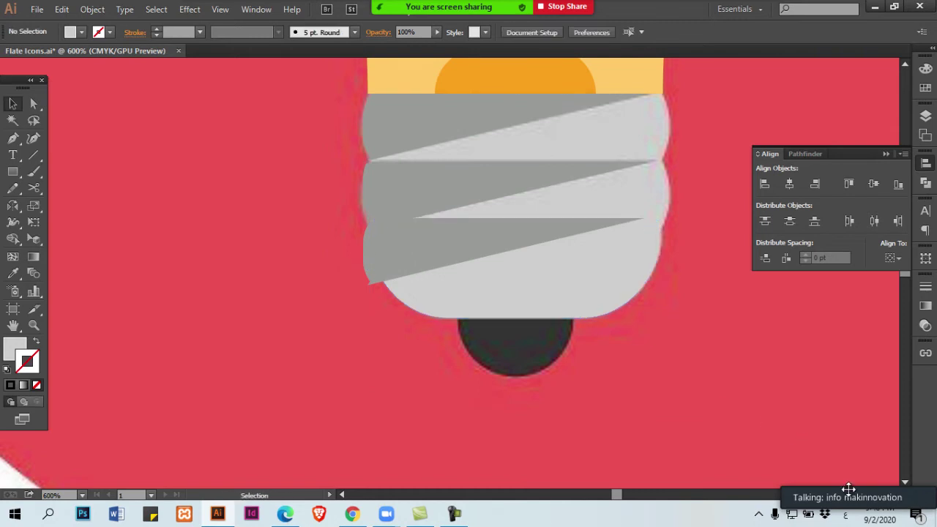
left_click(431, 265)
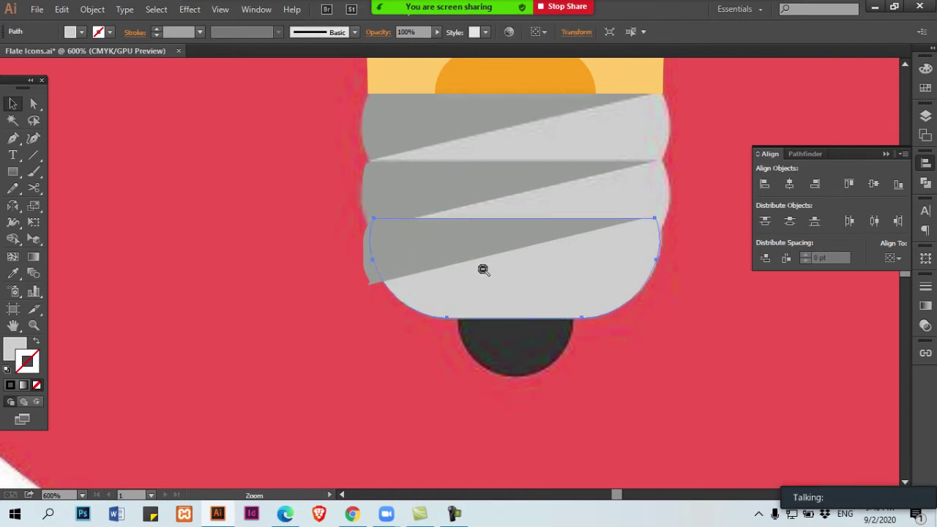
left_click(482, 270, "ctrl+alt")
left_click_drag(561, 278, 336, 282)
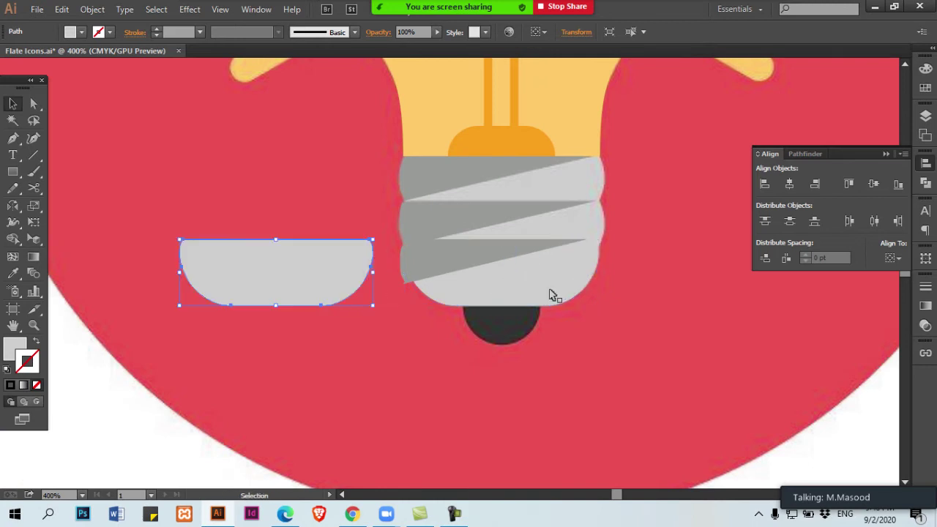
left_click(544, 139)
Trim the third dark wedge to the bottom base section's outline with Pathfinder Intersect.
left_click(471, 284)
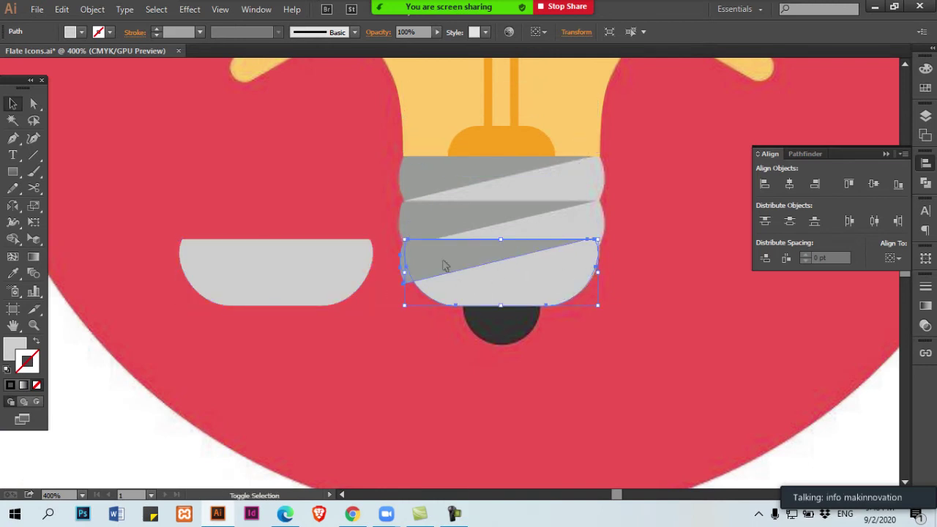
left_click(445, 265, "shift")
left_click(805, 155)
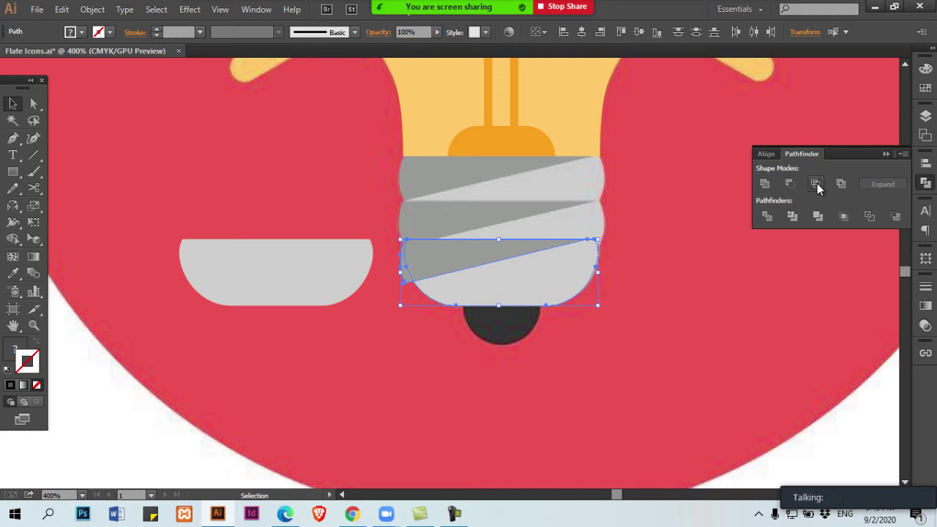
left_click(815, 183)
key("ctrl+shift+a")
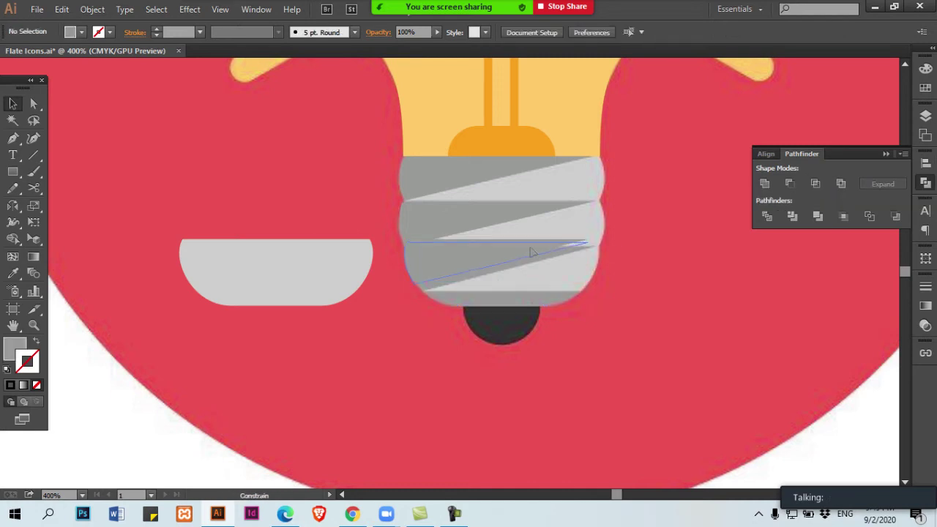
left_click(533, 247)
key("ctrl+shift+a")
left_click_drag(569, 216, 576, 232)
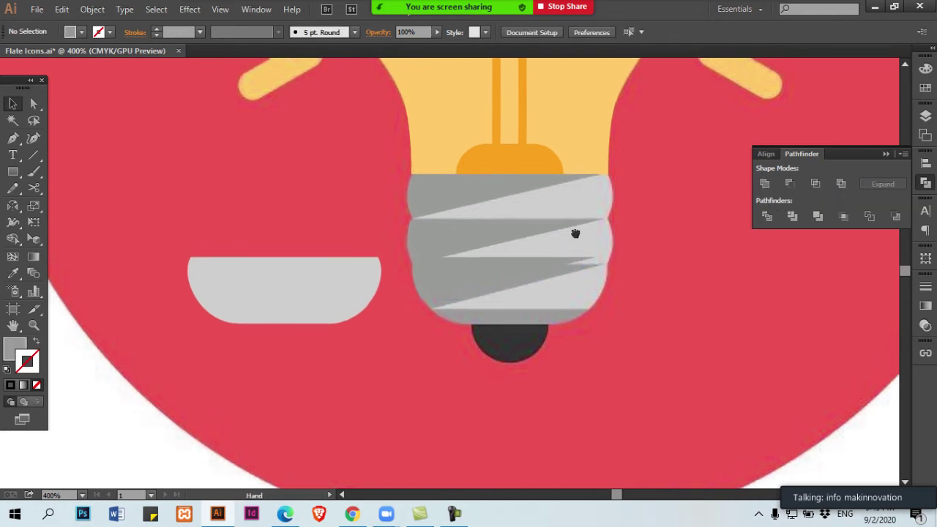
Duplicate the left bottom-section copy and align its right edge with the spare section behind the bulb, behind the third wedge.
left_click(516, 262)
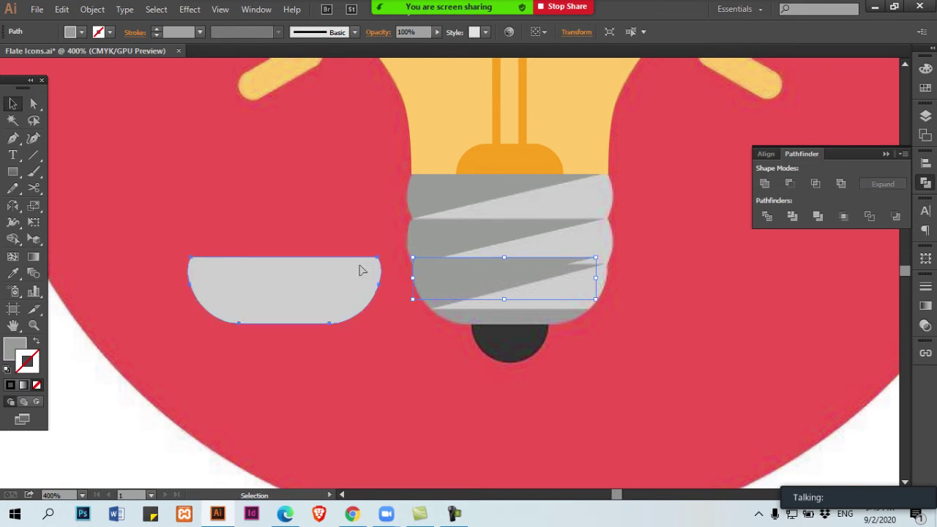
left_click_drag(359, 268, 383, 268)
key("ctrl+y")
left_click(583, 165, "shift")
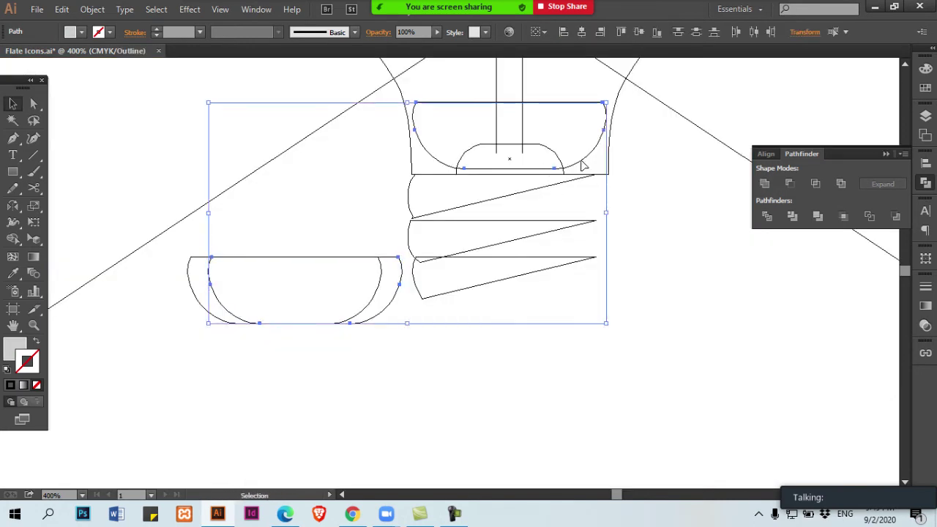
key("ctrl+y")
left_click(600, 32)
left_click(541, 278)
left_click(521, 232, "shift")
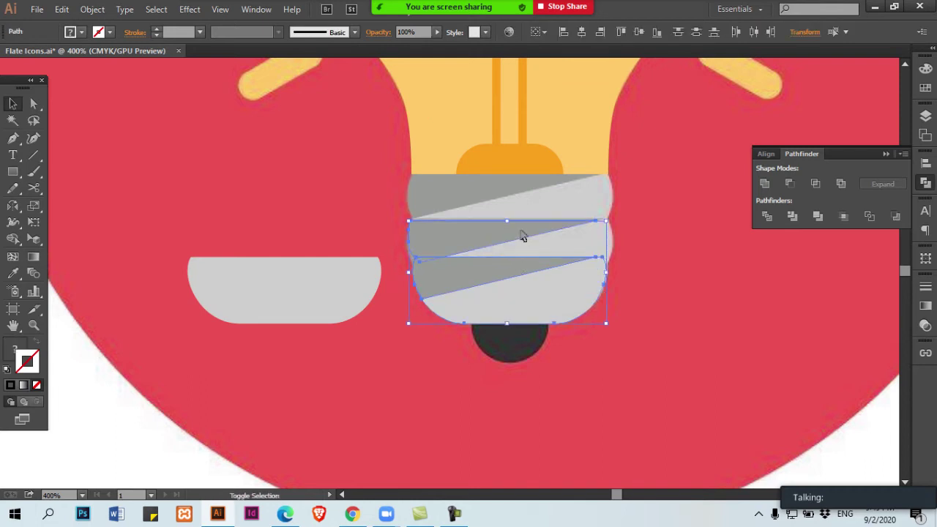
key("ctrl+shift+a")
Show the hidden base body again and lock the red reference image.
key("ctrl+alt+3")
key("ctrl+shift+a")
left_click(685, 238)
key("ctrl+2")
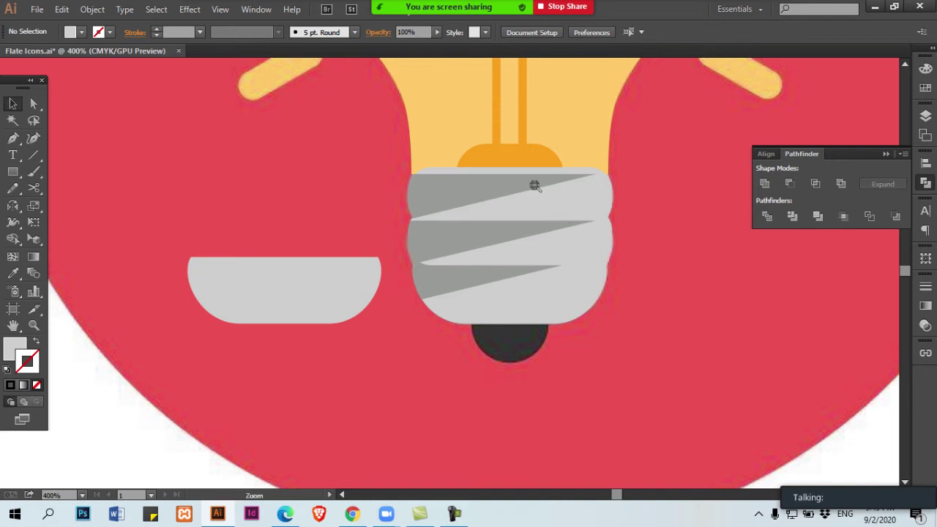
Select the two spare bottom sections, one behind the bulb and one to its left, in outline view and delete them.
left_click(530, 192, "alt")
key("ctrl+y")
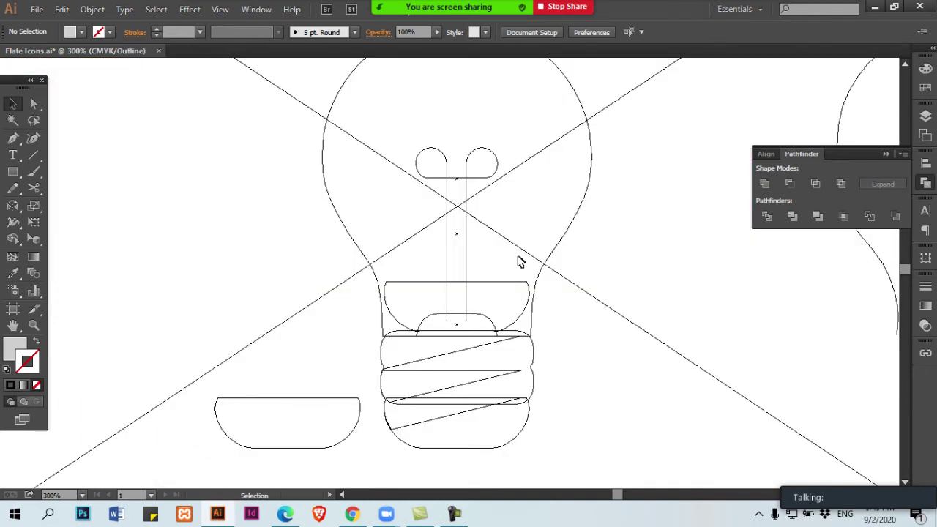
left_click(521, 285)
left_click(298, 400, "shift")
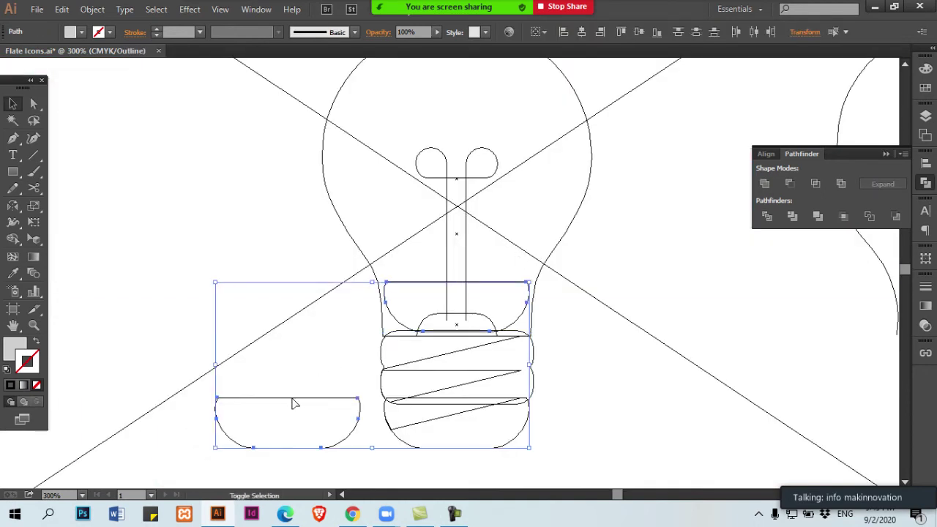
key("Delete")
key("ctrl+y")
Bring the bulb glass and its inner shapes in front of the screw base's top edge.
left_click(478, 364, "ctrl")
left_click(479, 364, "ctrl")
left_click_drag(379, 124, 461, 257)
left_click(432, 200, "ctrl+alt")
left_click(433, 200, "ctrl+alt")
left_click_drag(333, 161, 610, 366)
key("ctrl")
Bring the bottom base section and the third dark wedge in front of the base body.
scroll(590, 241, "down", 3)
left_click(466, 314)
left_click(508, 323)
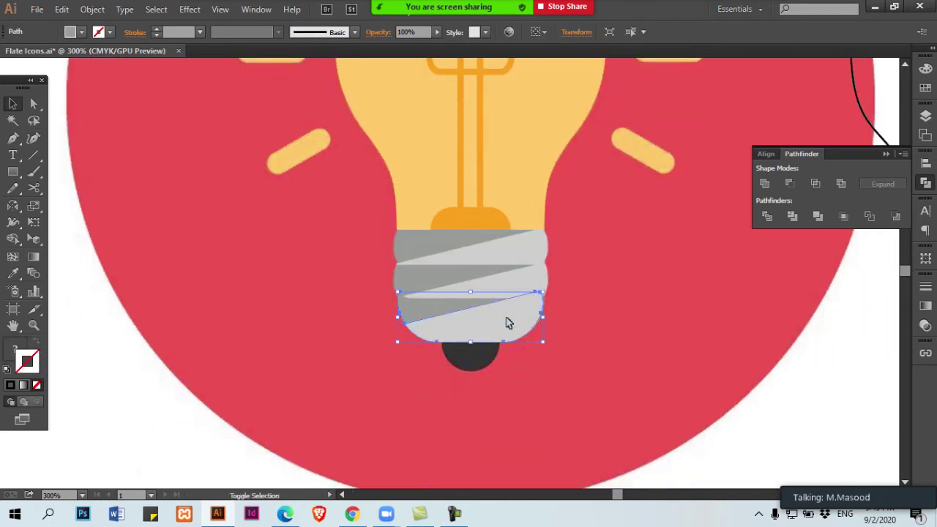
key("ctrl")
key("ctrl+shift+a")
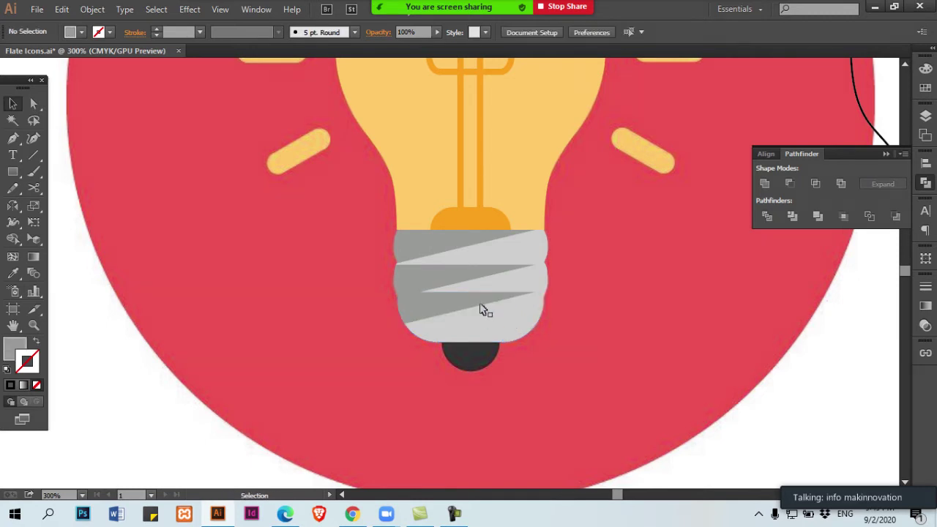
scroll(498, 300, "up", 2)
left_click(517, 299)
left_click_drag(516, 300, 266, 301)
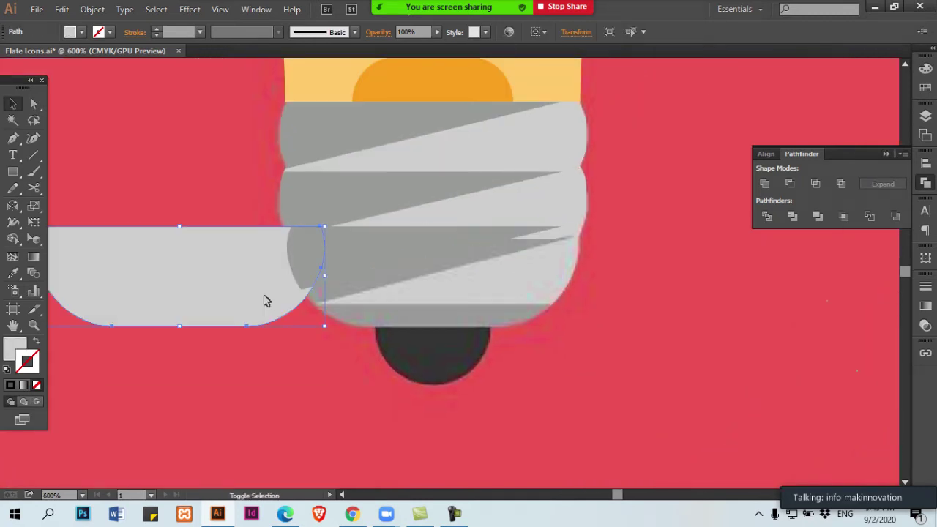
key("ctrl+z")
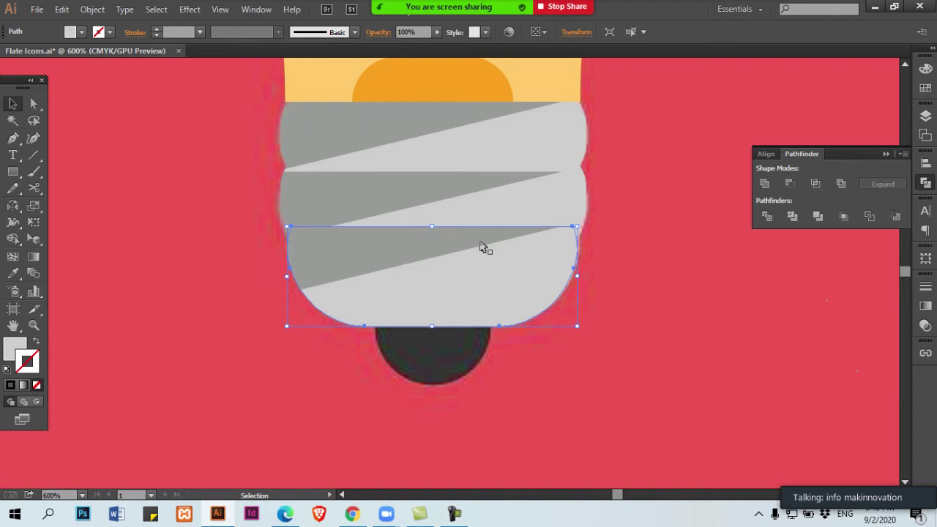
left_click_drag(385, 278, 690, 284)
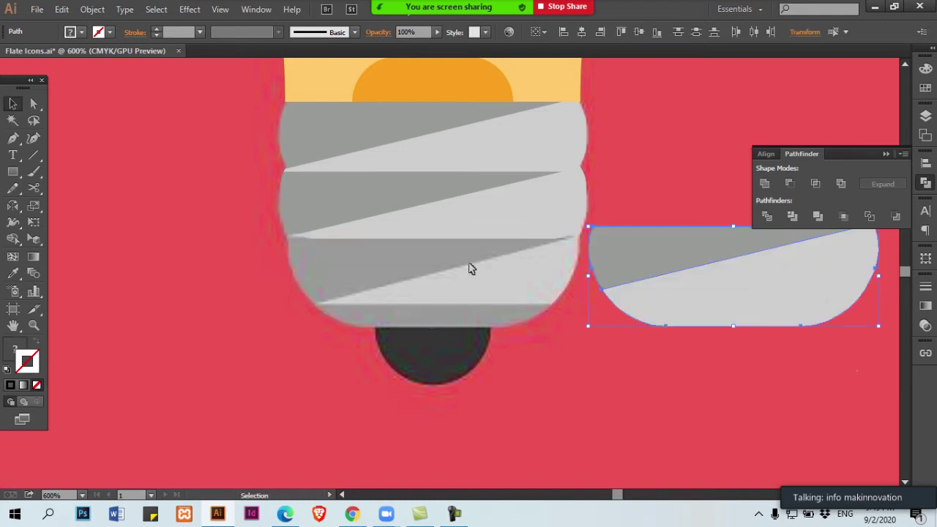
left_click(535, 232)
left_click(683, 268)
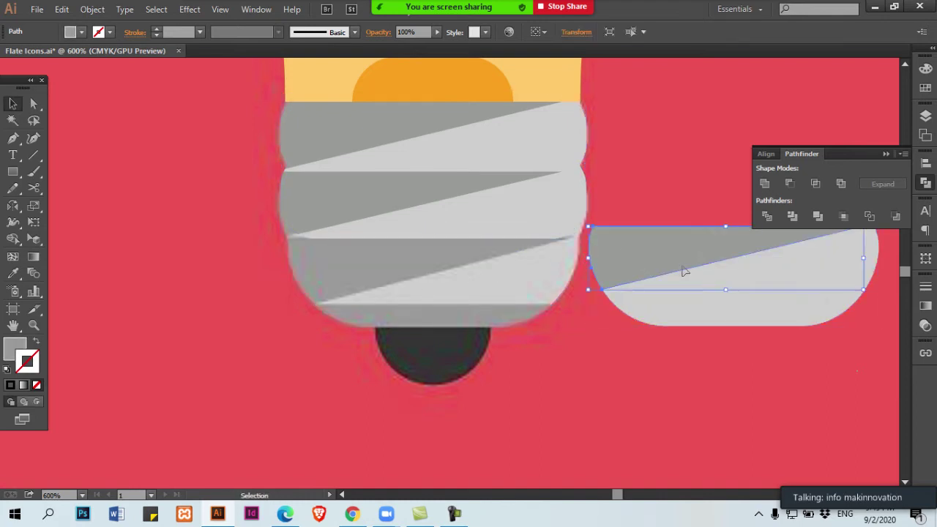
key("a")
key("ctrl+z")
Move the bottom base section together with its dark wedge off the screw base to the right.
key("v")
left_click(573, 221)
left_click(427, 248)
left_click(441, 294, "shift")
left_click_drag(445, 296, 705, 298)
left_click_drag(704, 293, 516, 297)
left_click(439, 366)
Draw a dark gray rectangle about 128 by 8.8 pt from the base body across the moved section, level with the body's lower edge.
key("m")
mouse_move(214, 238)
left_mouse_down()
mouse_move(347, 220)
mouse_move(805, 209)
mouse_move(840, 235)
left_mouse_up()
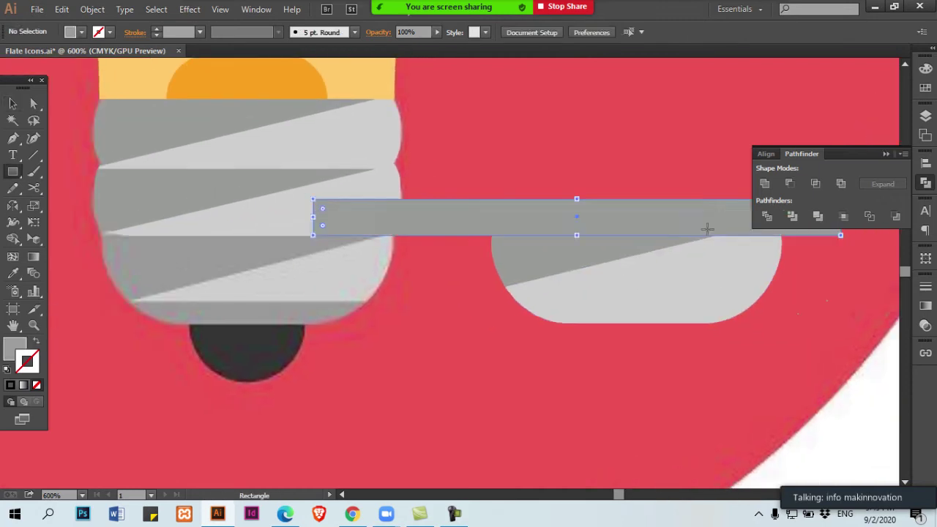
key("v")
left_click(296, 231, "shift")
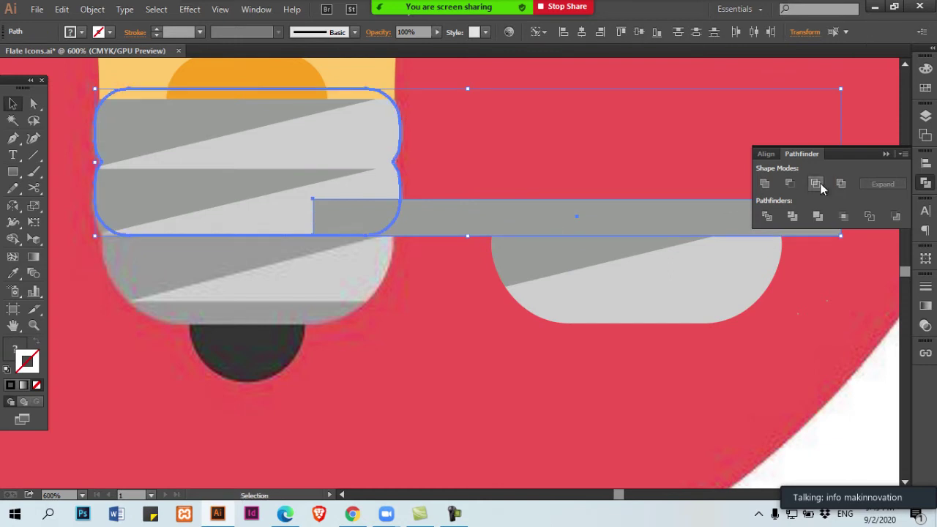
left_click(773, 153)
left_click(386, 311)
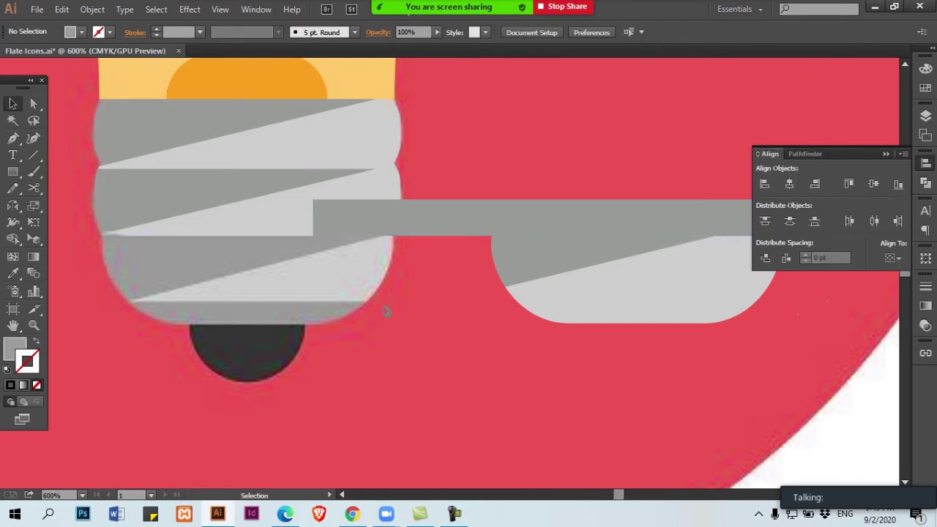
Unlock all objects and hide the red reference image.
scroll(456, 309, "down", 3)
key("ctrl+alt+2")
left_click_drag(451, 329, 442, 356)
key("ctrl+3")
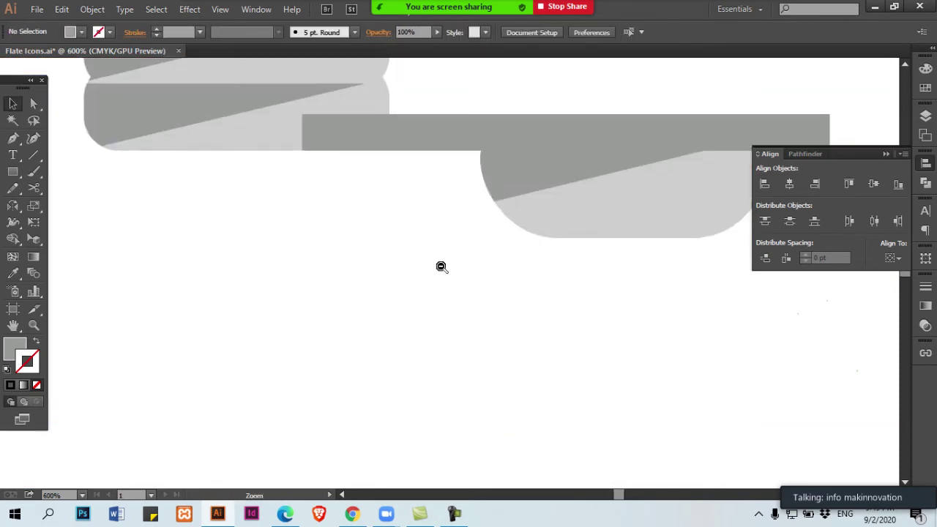
Duplicate the long dark gray rectangle above itself and subtract the original from the moved section's dark wedge with Minus Front.
left_click(440, 120, "ctrl+alt")
left_click(502, 279)
left_click(493, 301, "ctrl")
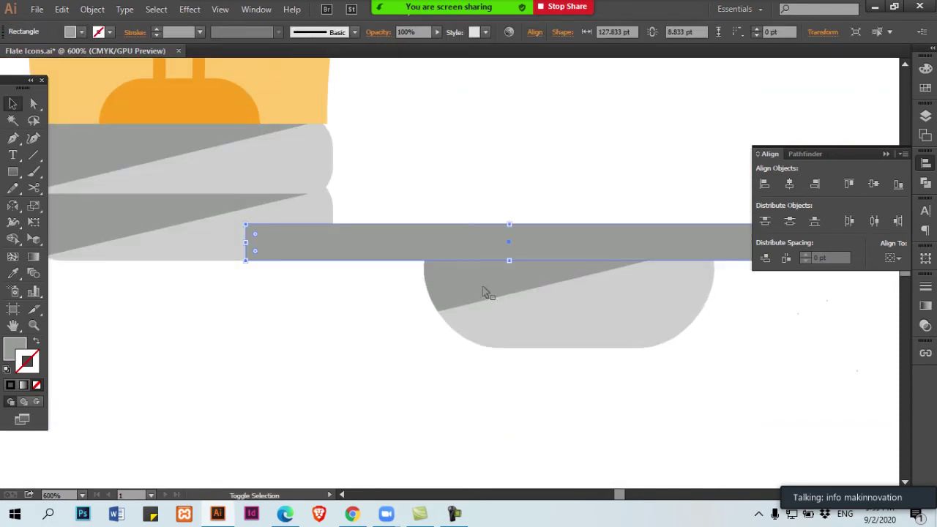
left_click_drag(436, 253, 429, 169)
left_click(410, 245)
left_click(448, 284, "shift")
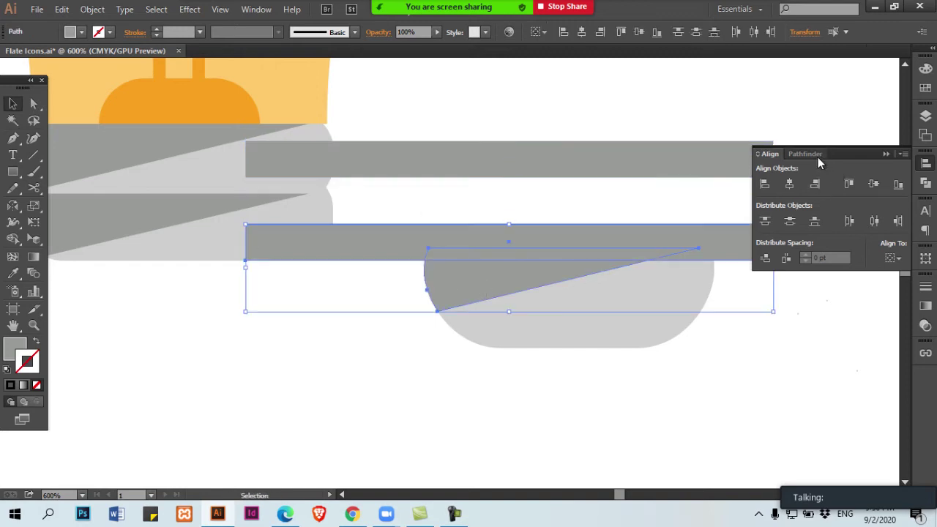
left_click(818, 157)
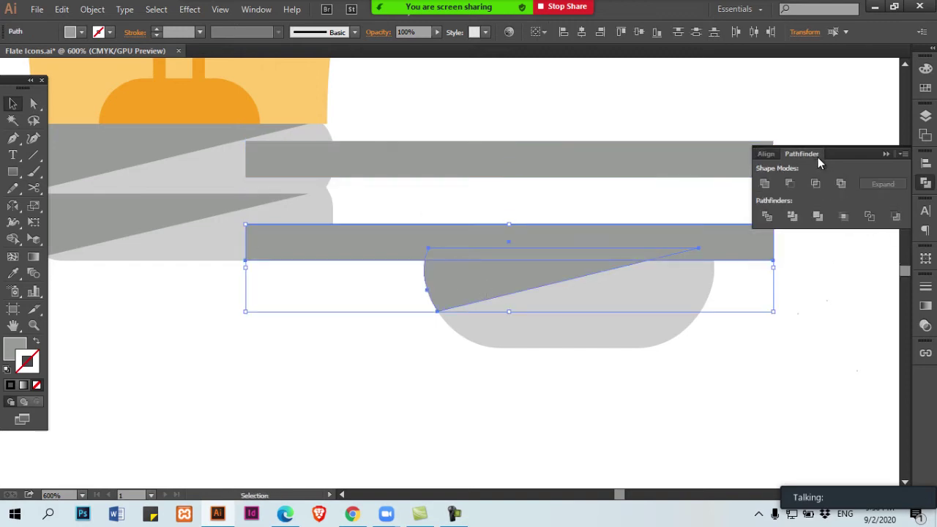
left_click(789, 183)
Place another copy of the rectangle over the light bottom section's upper edge, subtract it with Minus Front and check the shapes in outline view.
left_click(680, 301)
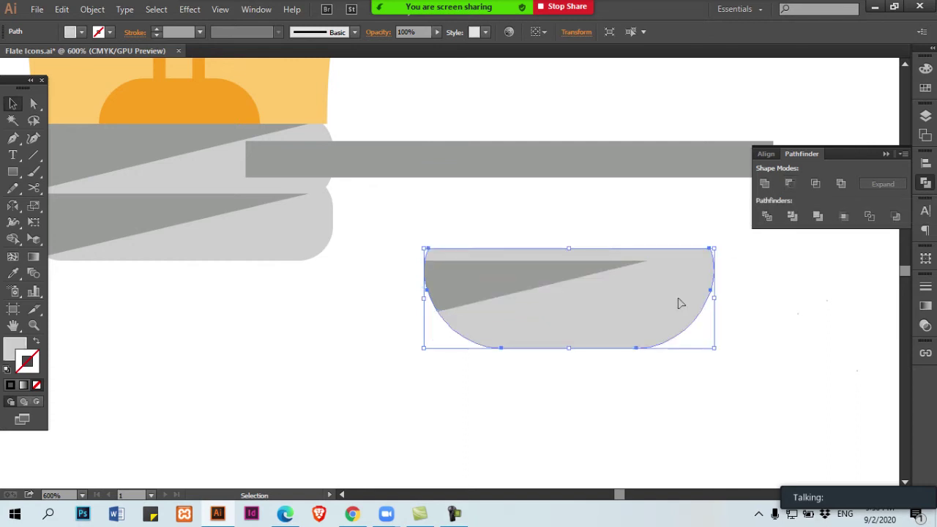
left_click(638, 180)
left_click(293, 250, "shift")
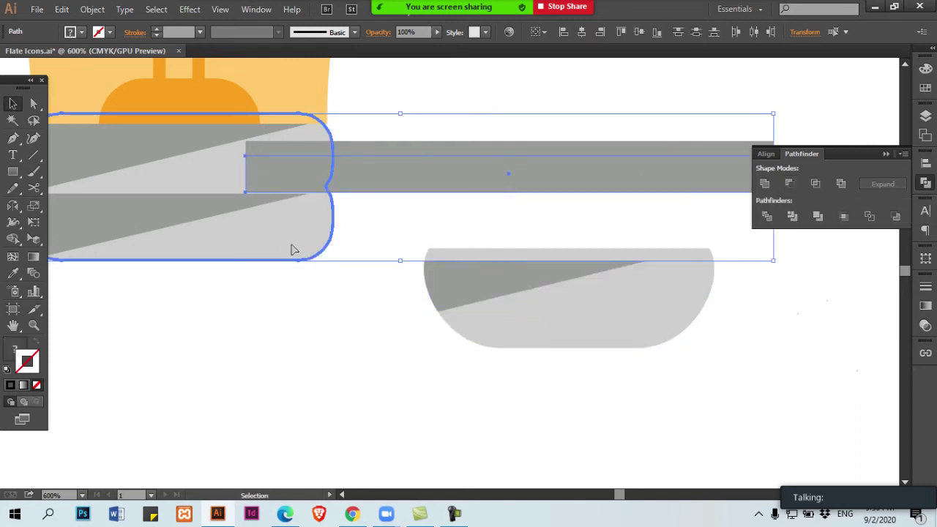
left_click(657, 31)
left_click(588, 214)
left_click(614, 242)
left_click(652, 290, "shift")
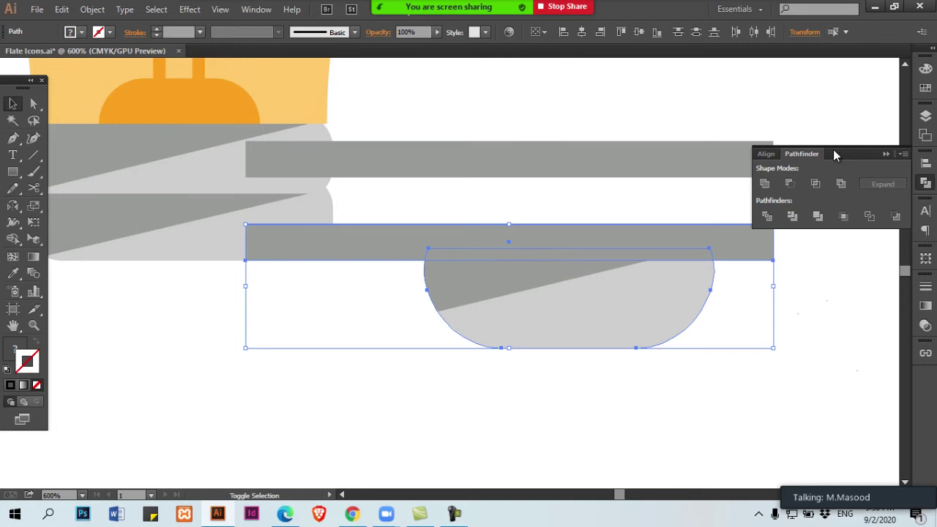
left_click(788, 183)
left_click(659, 237)
key("ctrl+y")
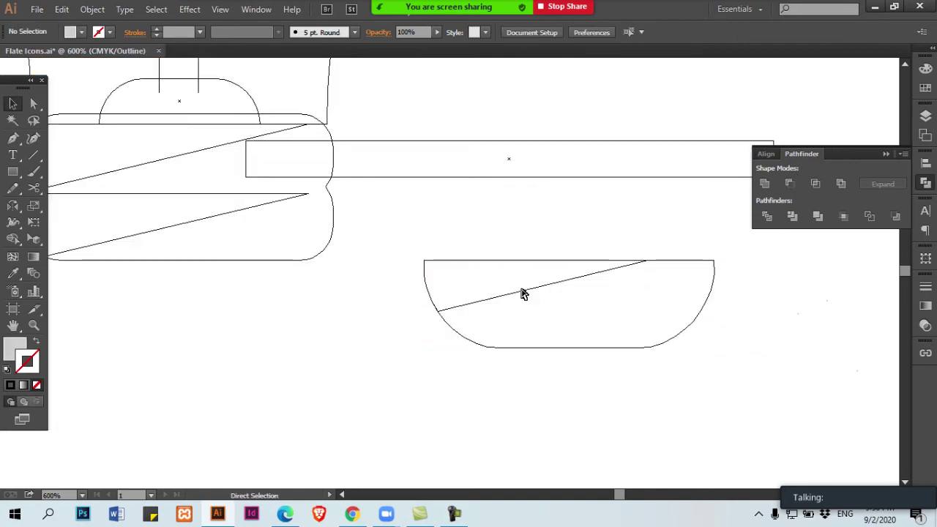
left_click(520, 298)
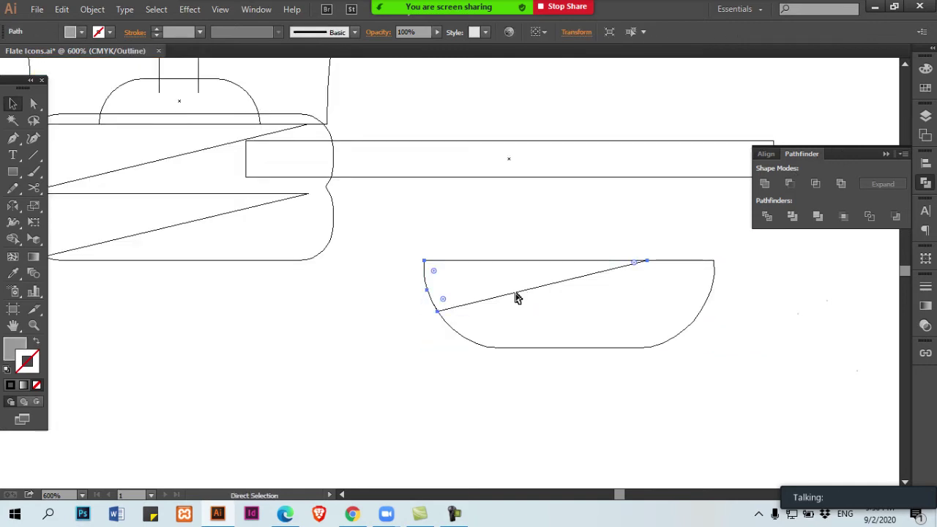
key("ctrl+y")
Move the trimmed bottom section and its dark wedge directly under the base body and align their left edges with it.
left_click(515, 294, "ctrl+alt")
left_click(505, 290, "ctrl+alt")
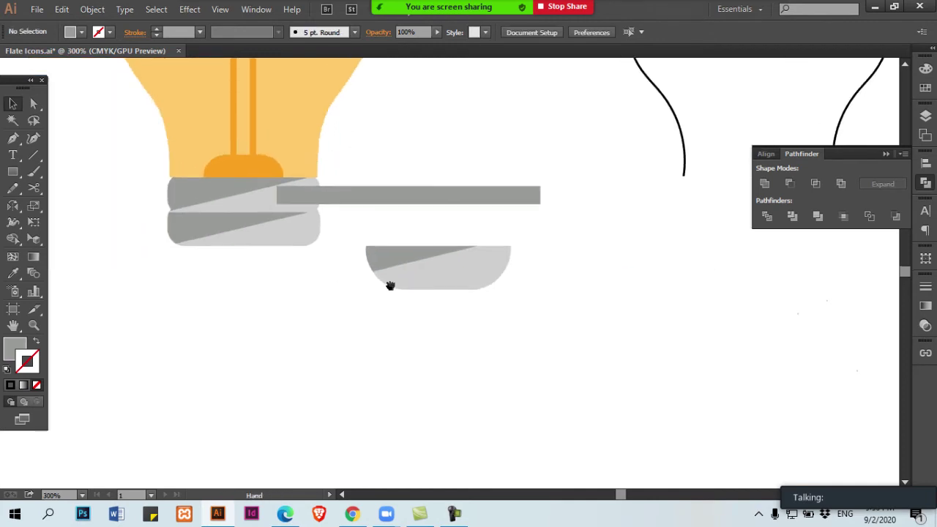
left_click_drag(388, 286, 428, 289)
left_click(455, 260, "shift")
left_click(498, 284, "shift")
left_click(316, 240, "shift")
left_click(317, 240)
left_click(766, 154)
left_click(767, 185)
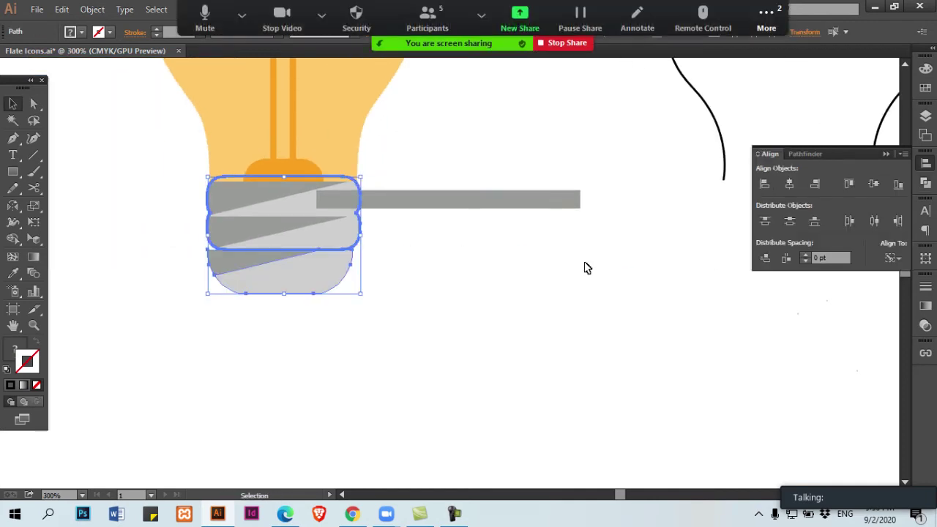
left_click(585, 263)
Group the bottom section with its dark wedge and center the group horizontally on the base body.
left_click(355, 274, "ctrl")
left_click(338, 257)
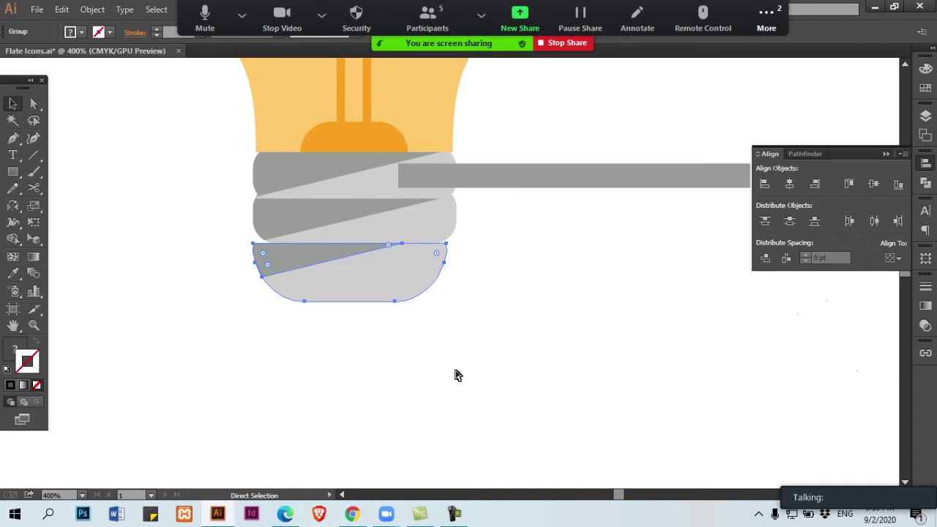
left_click(423, 227, "shift")
left_click(423, 227)
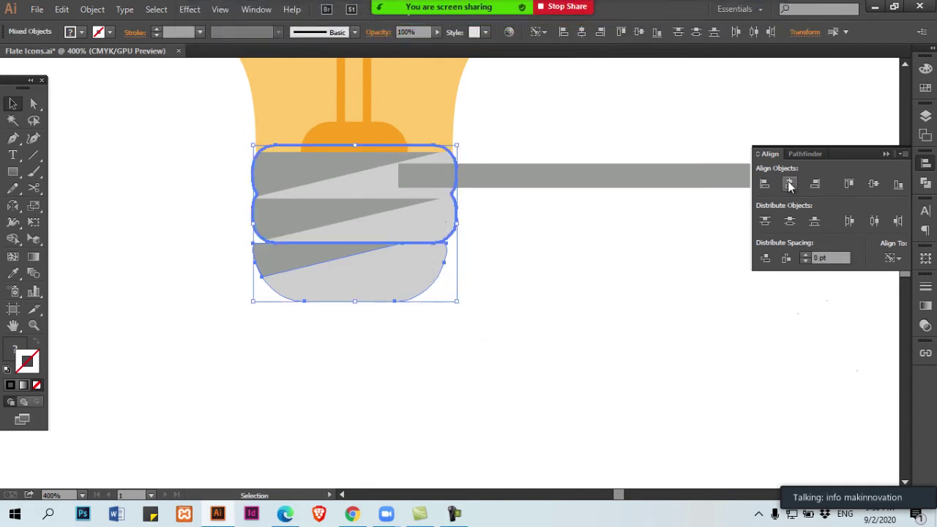
left_click(789, 184)
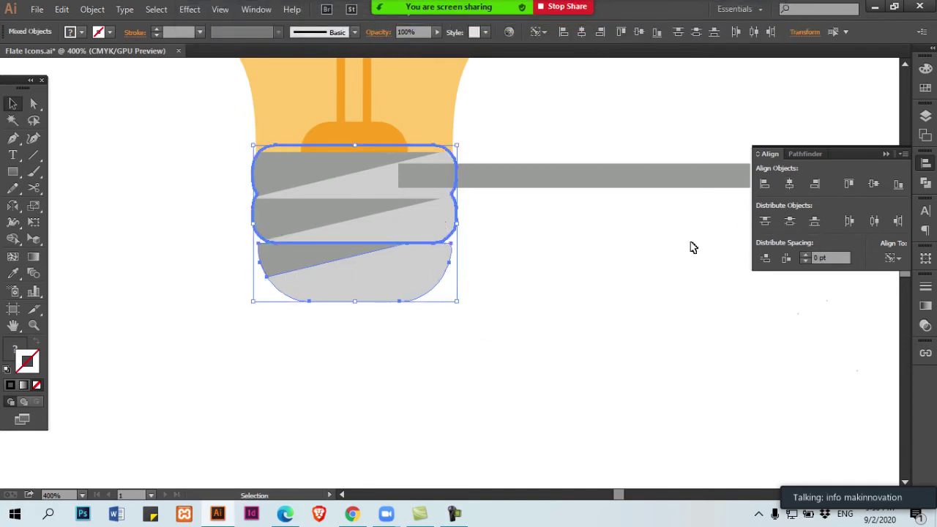
left_click(474, 268)
left_click(434, 268)
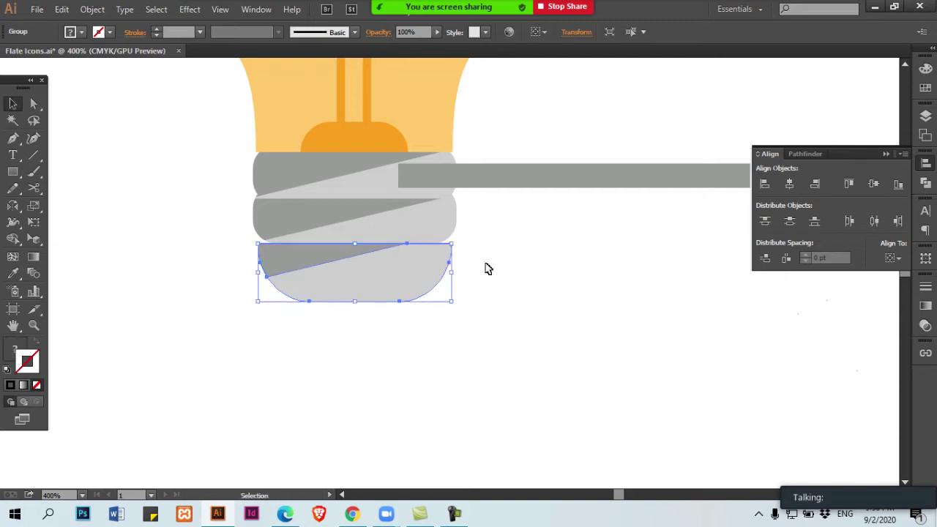
left_click(488, 268)
Show the hidden red reference image again and lock it in place.
left_click(426, 263, "ctrl")
left_click_drag(426, 264, 453, 299)
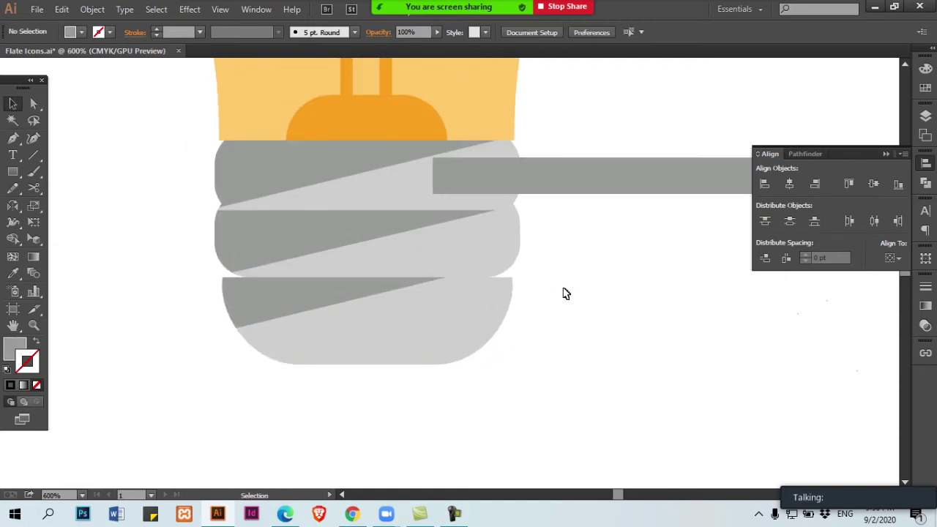
left_click(504, 302)
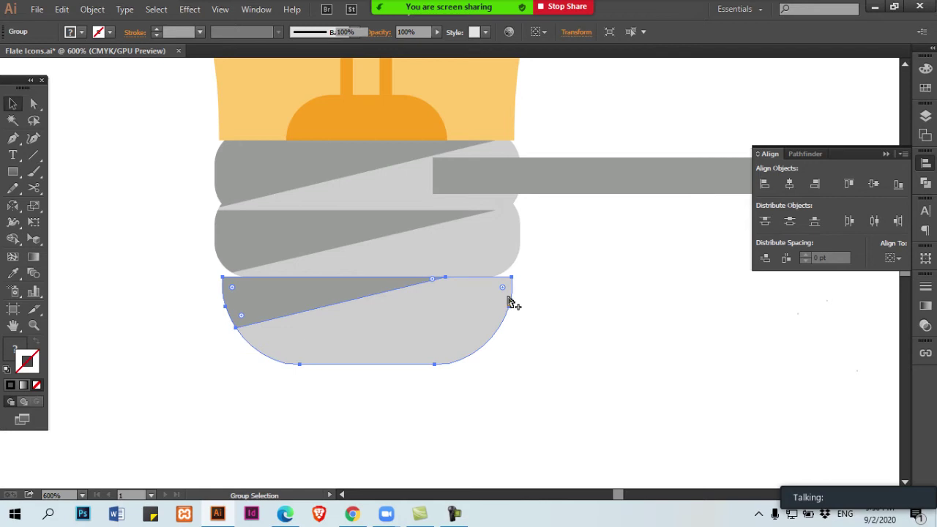
key("ctrl+alt+3")
left_click(490, 300, "ctrl+alt")
left_click(491, 300, "ctrl+alt")
key("ctrl+2")
left_click(464, 304, "ctrl+alt")
left_click(464, 304, "ctrl+alt")
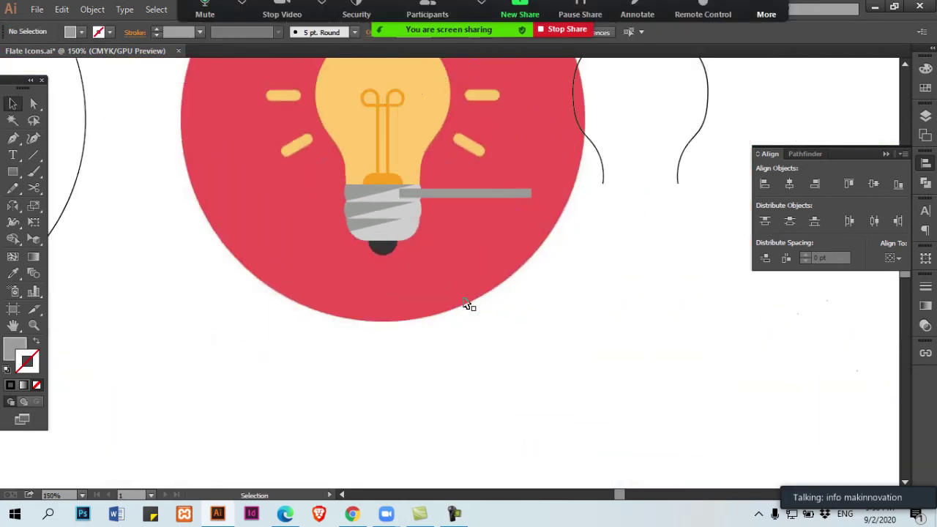
left_click(465, 303)
left_click(418, 273, "ctrl")
left_click_drag(457, 266, 440, 330)
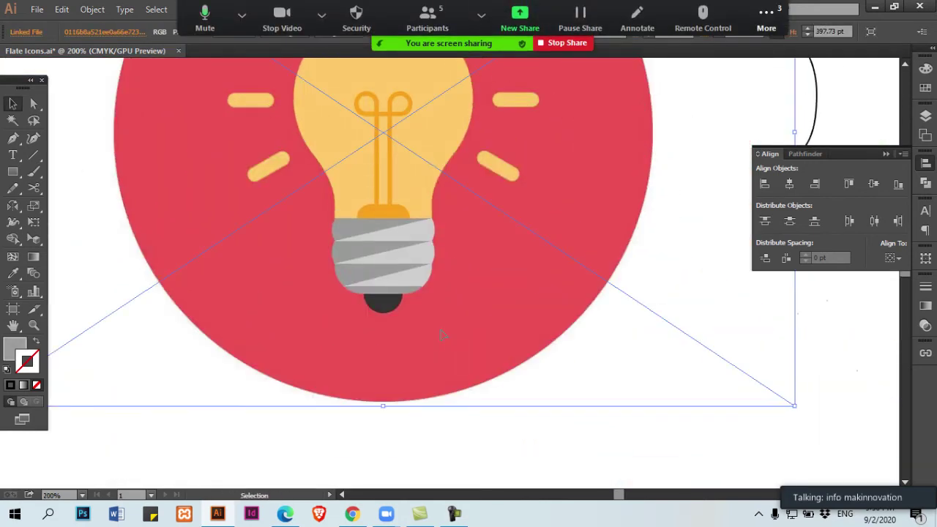
left_click(442, 335, "ctrl")
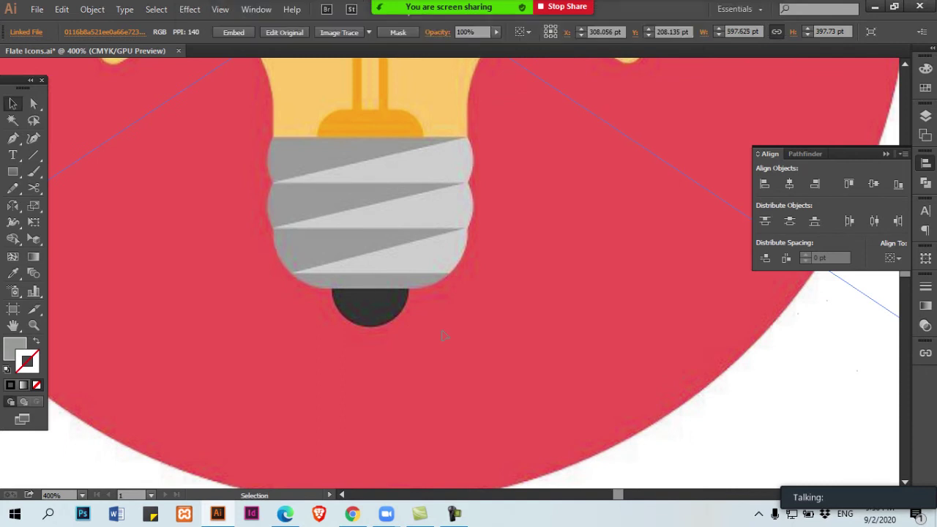
left_click_drag(426, 274, 462, 268)
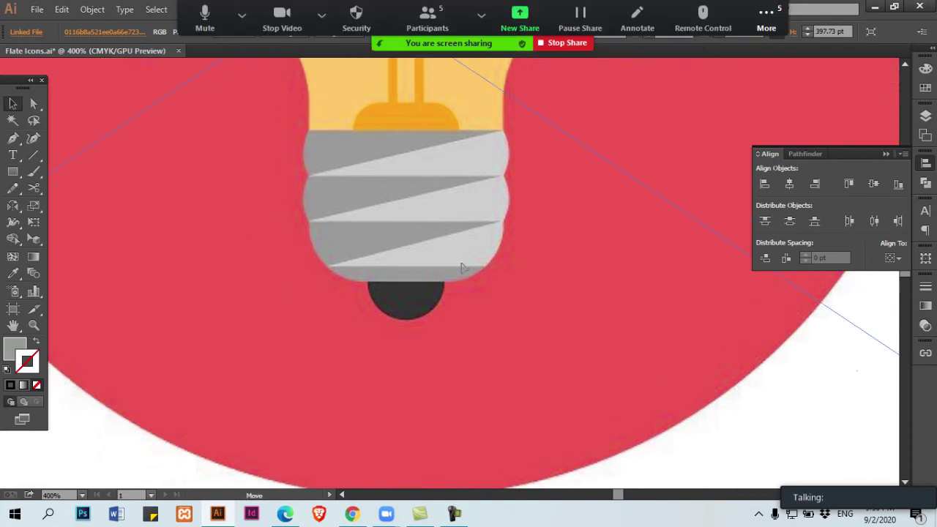
key("ctrl+2")
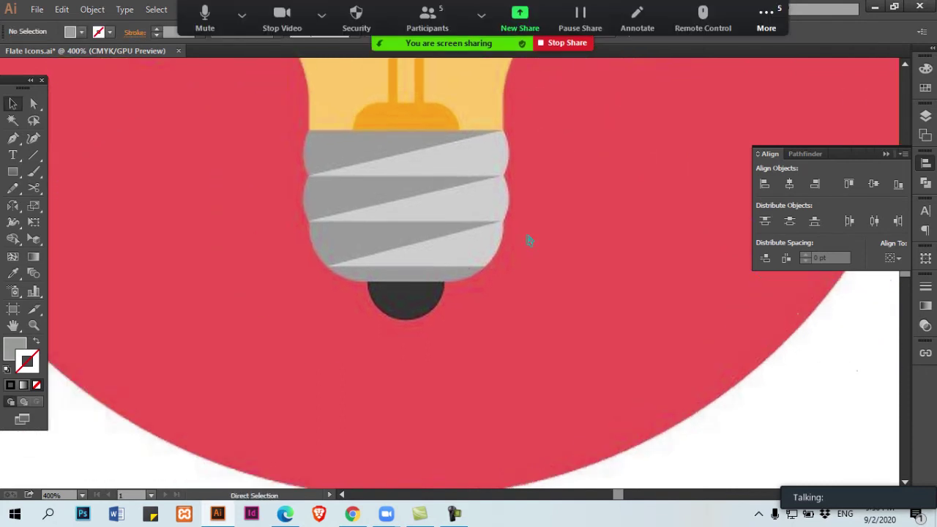
Bring all the screw base shapes and the spare gray rectangle in front of the reference image.
left_click_drag(532, 173, 278, 291)
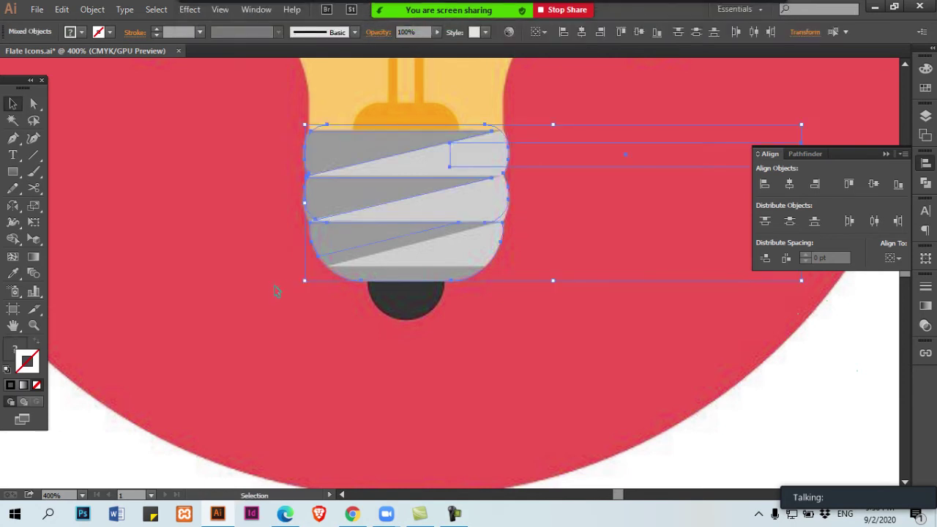
key("ctrl+shift+]")
left_click(278, 287)
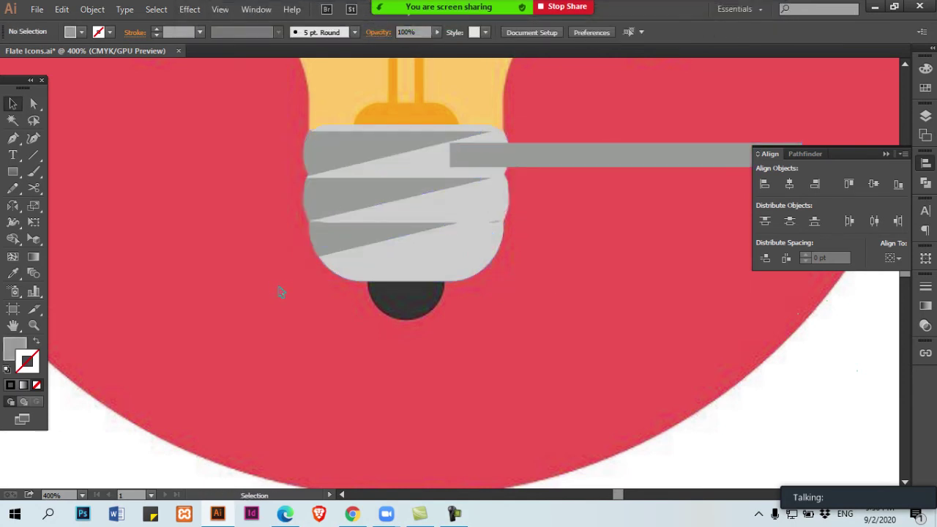
Ungroup the bottom base section and delete its dark wedge.
left_click_drag(471, 229, 472, 299)
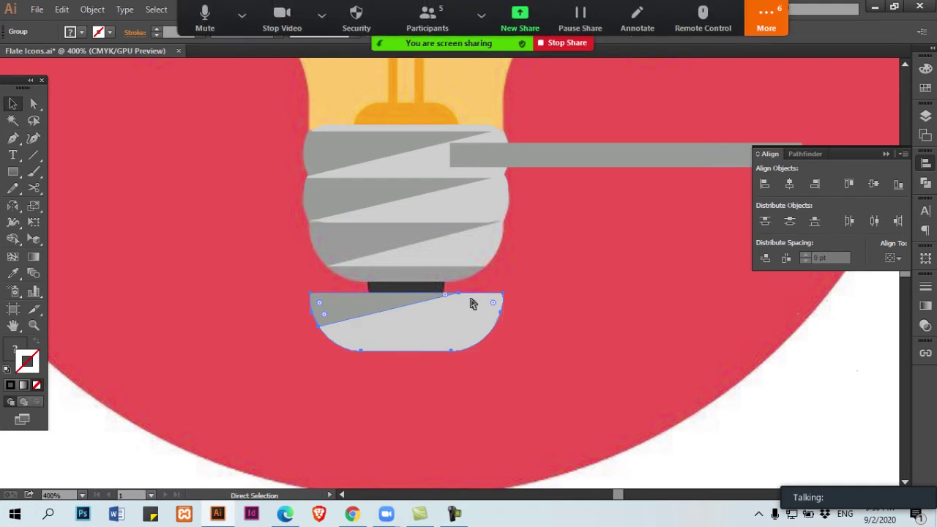
key("ctrl+z")
key("ctrl+shift+g")
key("ctrl+shift+a")
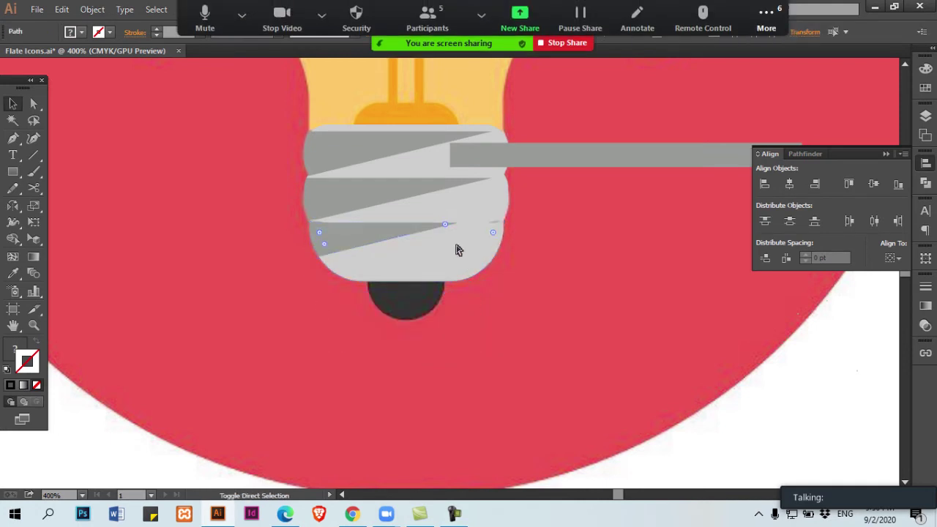
left_click(410, 238)
key("Delete")
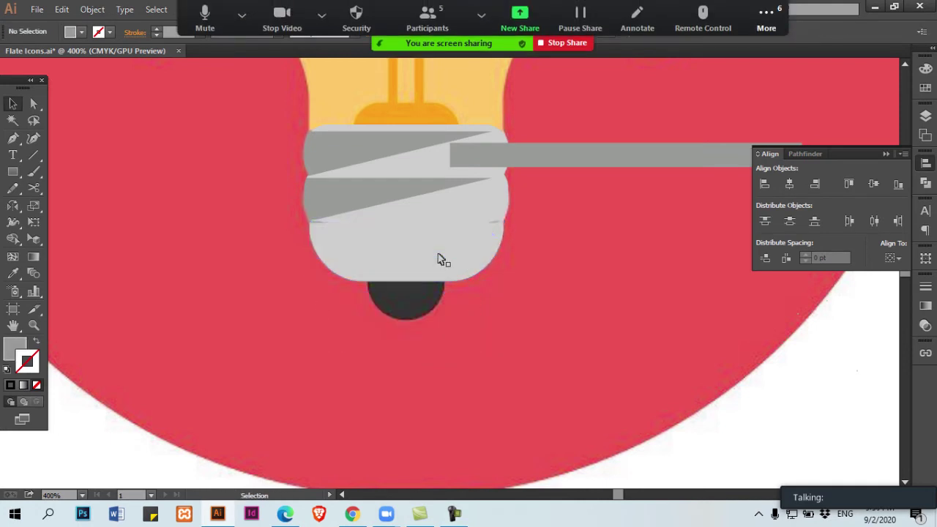
Move the light bottom section below the reference base and trace the third dark wedge with the Pen tool, extending past the base's left edge.
left_click_drag(442, 260, 442, 310)
key("p")
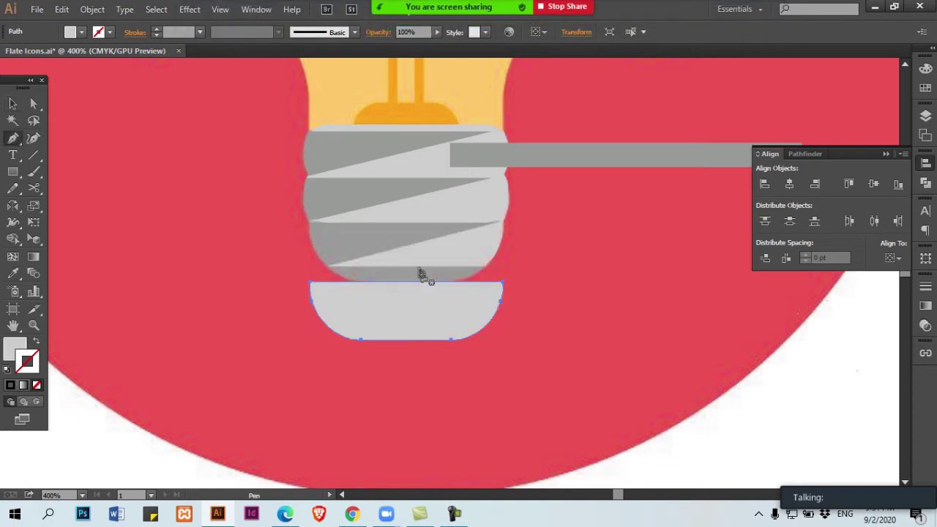
left_click(306, 222)
left_click(495, 222)
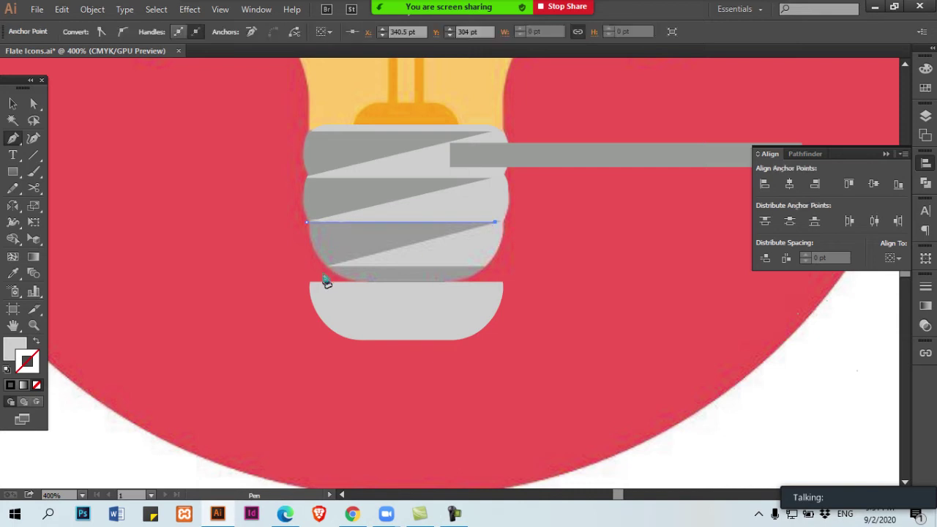
left_click(327, 268)
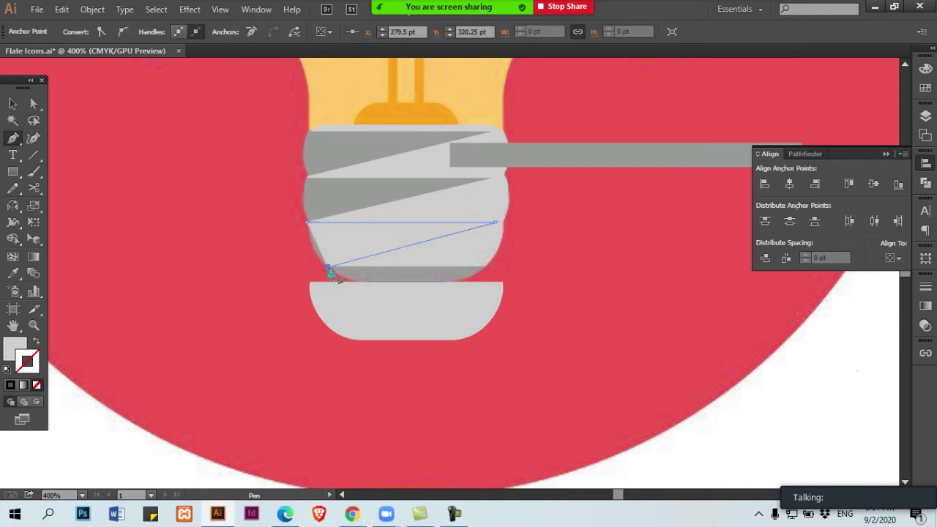
left_click(298, 263)
left_click(298, 225)
left_click(308, 223)
Align the top of the light bottom section with the top of the newly traced wedge.
key("v")
left_click(486, 305, "shift")
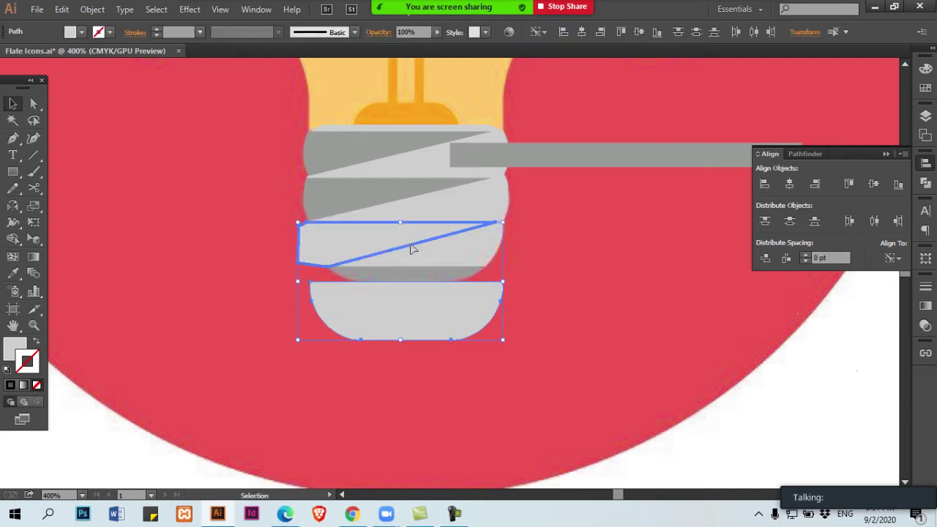
left_click(848, 184)
key("ctrl+shift+a")
Fill the traced third wedge with the dark gray sampled from the wedge above it.
left_click(363, 246)
key("i")
left_click(342, 203)
key("ctrl+shift+a")
key("v")
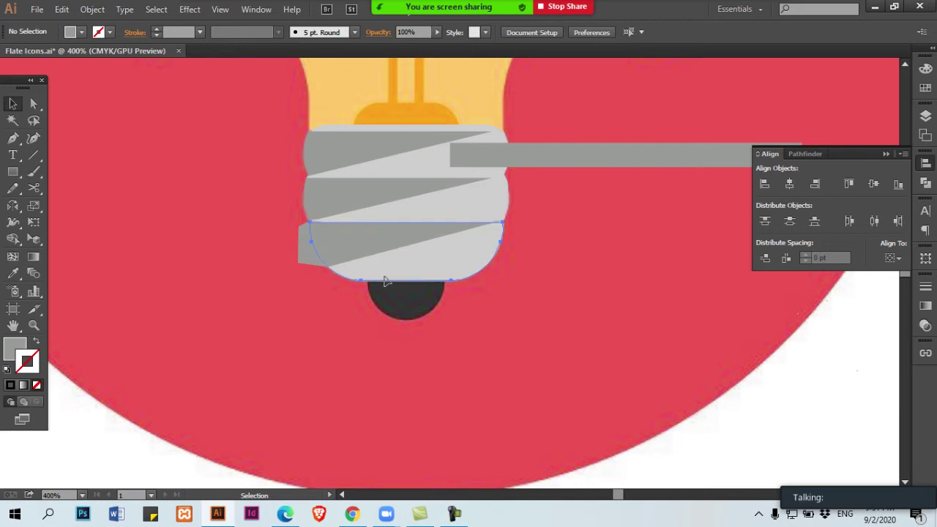
Duplicate the light bottom section twice, placing one copy left of the screw base and the other directly below it.
left_click(396, 278)
scroll(396, 279, "up", 1)
left_click_drag(473, 268, 183, 268)
scroll(439, 255, "down", 1)
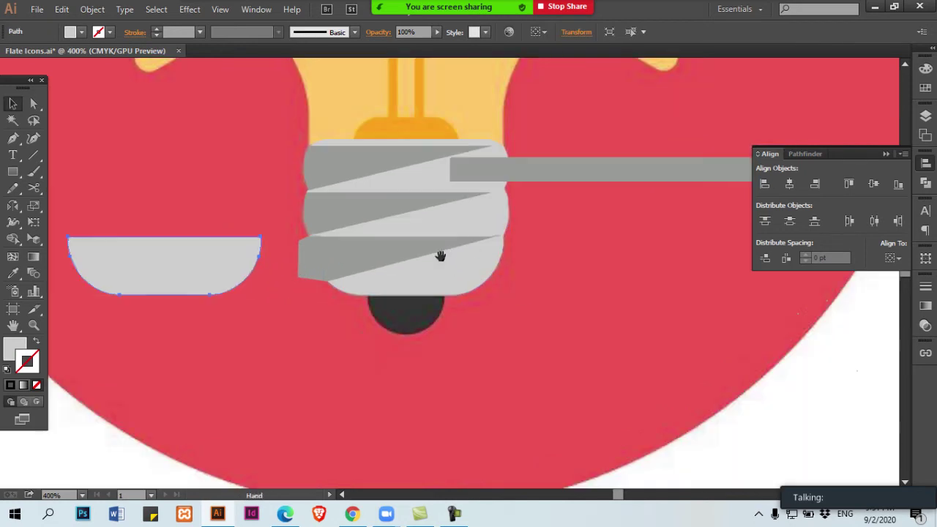
left_click_drag(457, 268, 457, 332)
Subtract the traced dark wedge from the bottom section under it with Minus Front and check the result in outline view.
left_click(322, 265)
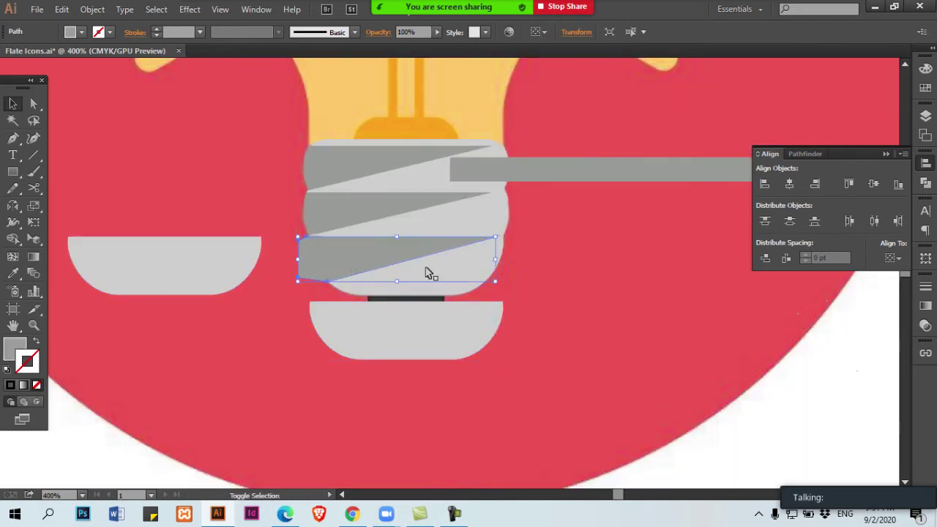
left_click(434, 277, "shift")
left_click(805, 155)
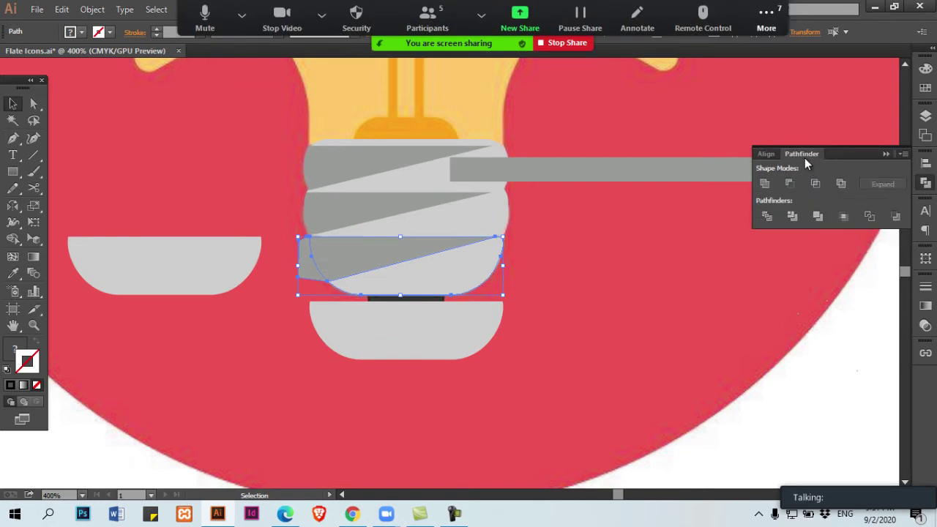
left_click(794, 182)
key("ctrl+y")
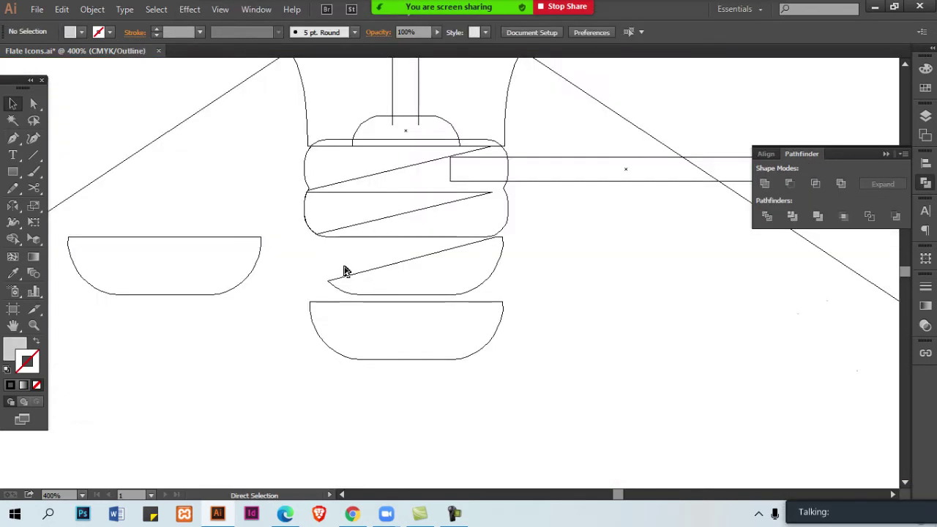
Return to the colour preview and undo the Minus Front subtraction on the light bottom section.
key("ctrl+y")
left_click(394, 285)
key("ctrl+z")
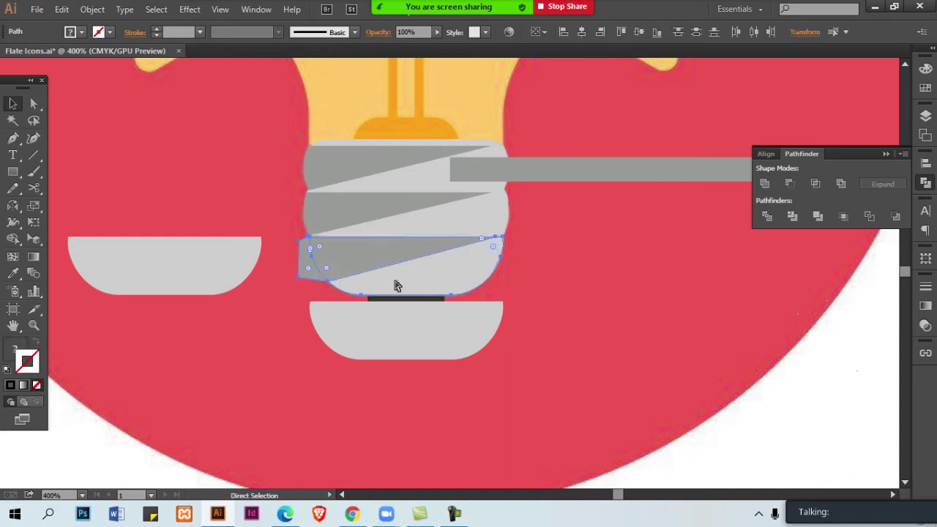
Move the light bottom section together with its traced dark wedge to the blank area right of the red circle.
left_click(461, 287)
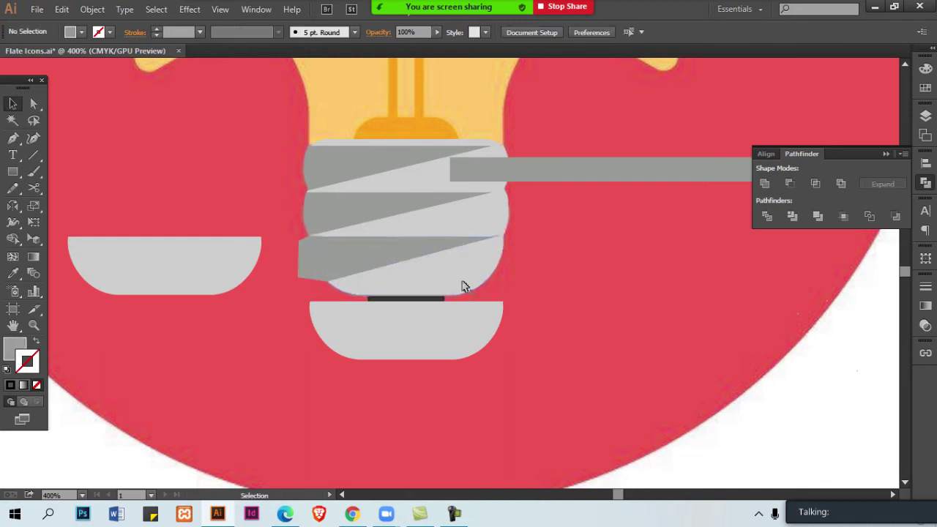
key("ctrl+minus")
key("ctrl+minus")
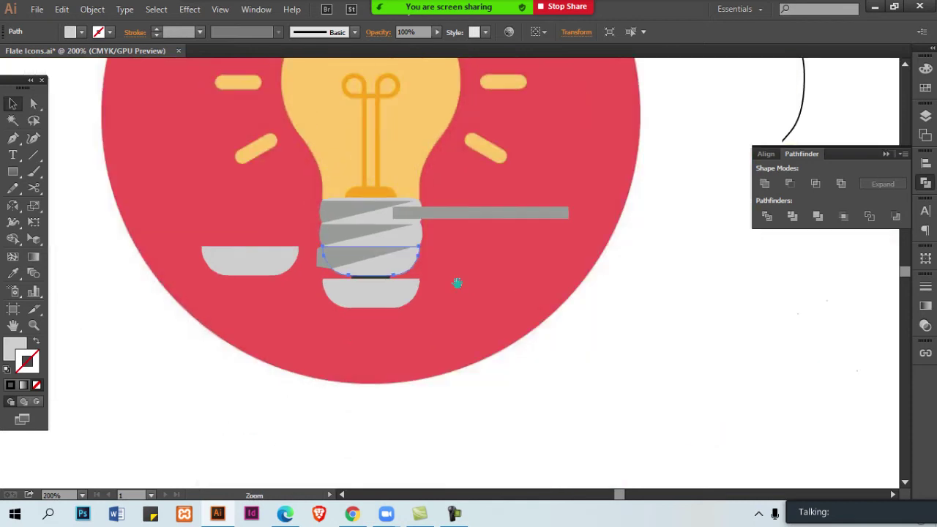
left_click_drag(371, 262, 723, 261)
scroll(608, 310, "right", 4)
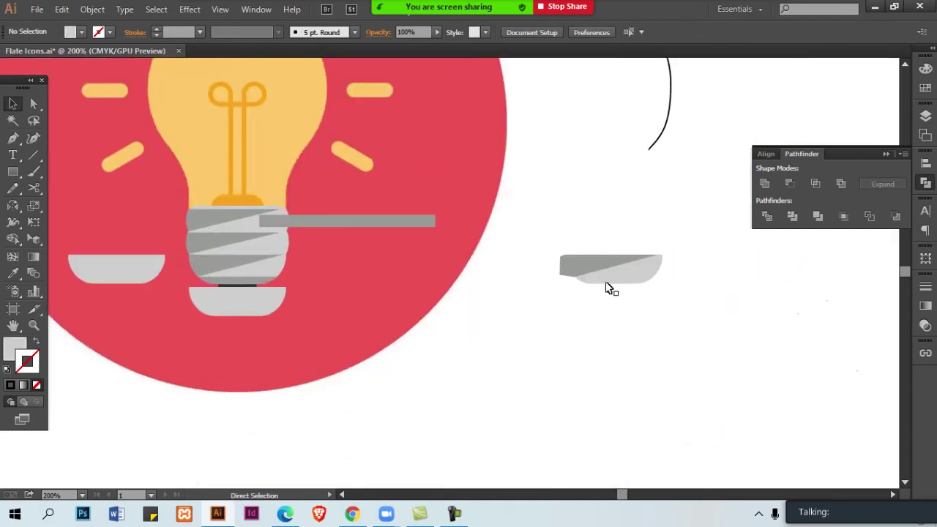
Trim the traced dark wedge to the bottom section's outline by combining the two moved shapes with Intersect.
left_click(606, 279, "shift")
left_click(787, 183)
key("ctrl+z")
left_click(809, 183)
left_click(558, 264, "ctrl")
left_click(570, 264)
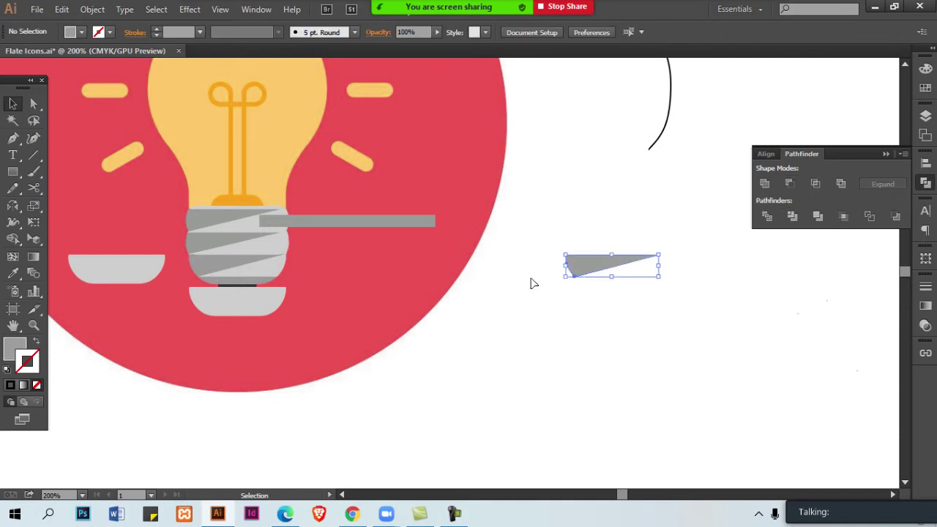
Align the trimmed wedge and the light section copy below the screw base by their left edges and by their tops.
left_click(229, 300, "shift")
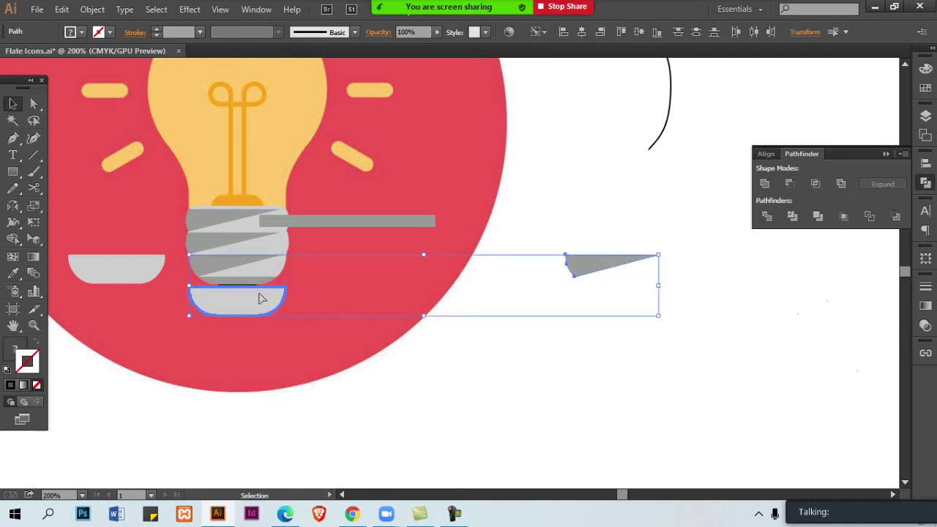
left_click(562, 32)
key("ctrl+shift+a")
left_click(364, 260, "ctrl")
left_click(363, 260, "ctrl")
left_click_drag(316, 371, 480, 218)
left_click(483, 220)
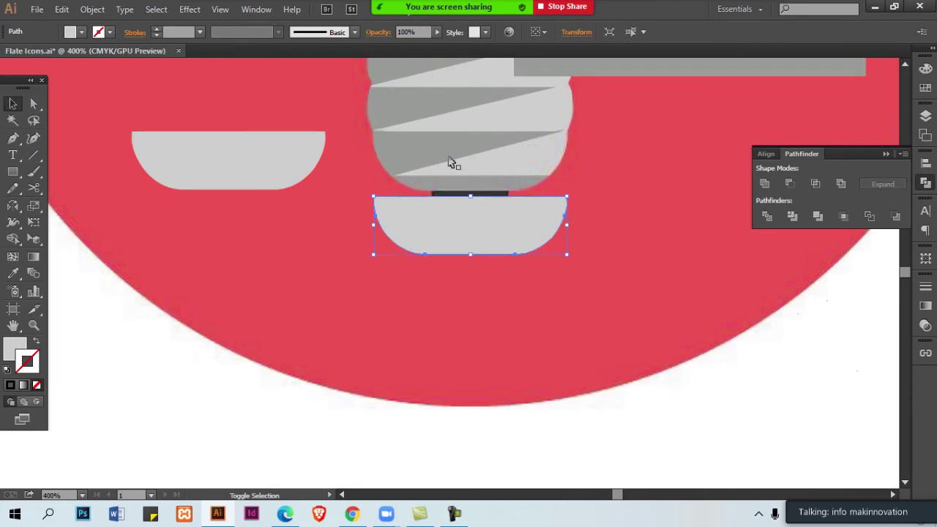
left_click(481, 187, "shift")
left_click(621, 32)
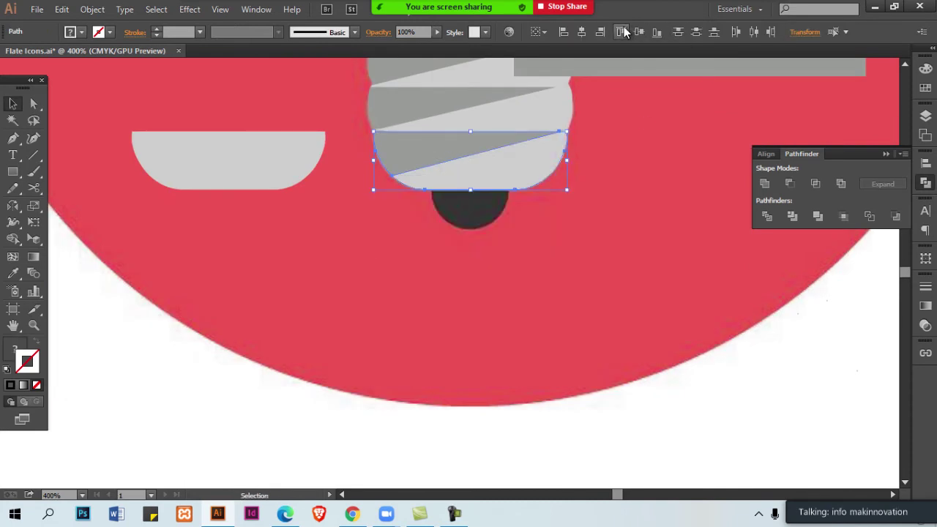
key("ctrl+shift+a")
Delete the leftover gray bar crossing the screw base and bring the bulb body and filament shapes to the front.
left_click_drag(491, 186, 467, 291)
left_click_drag(535, 193, 493, 227)
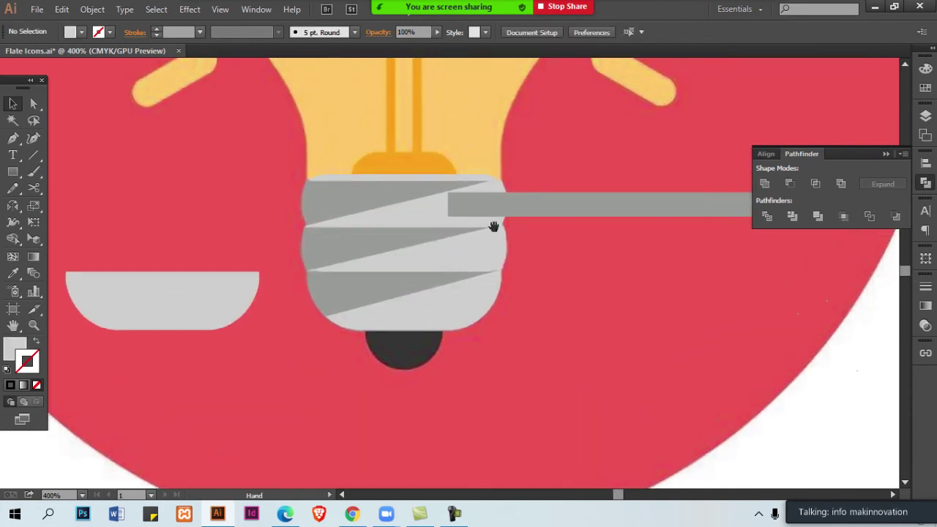
left_click(498, 209)
key("Delete")
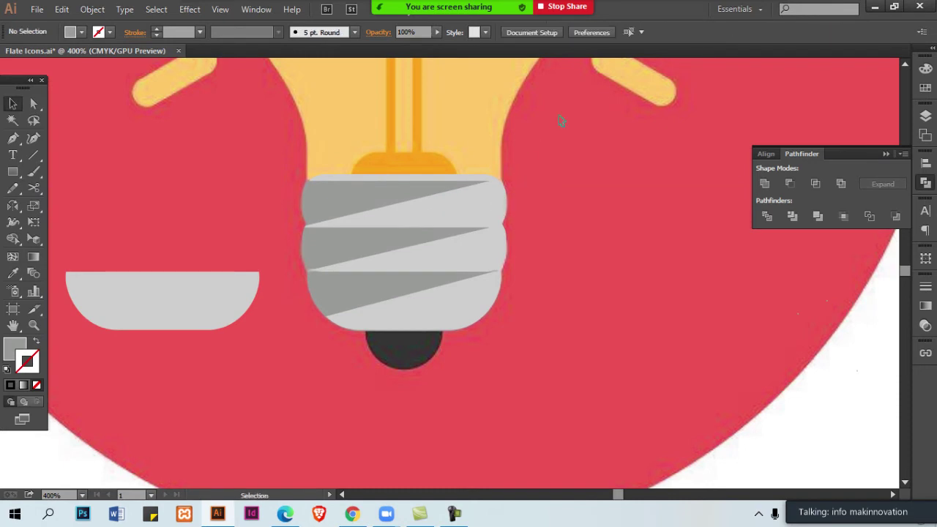
left_click_drag(561, 121, 210, 167)
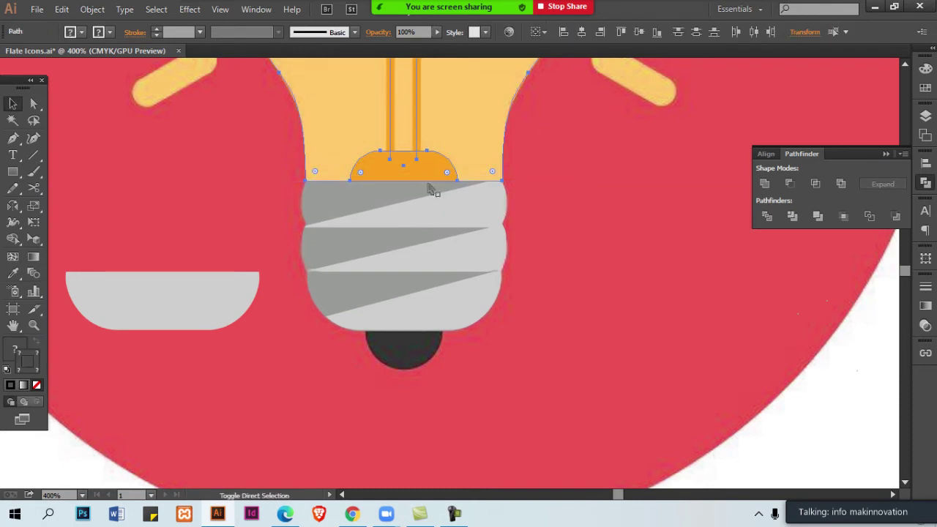
key("ctrl+shift+a")
Examine the stacked screw base sections and wedges up close in preview and in outline view.
left_click_drag(479, 175, 467, 267)
key("ctrl+minus")
left_click(494, 373, "ctrl")
left_click(495, 373, "ctrl")
left_click_drag(418, 213, 492, 291)
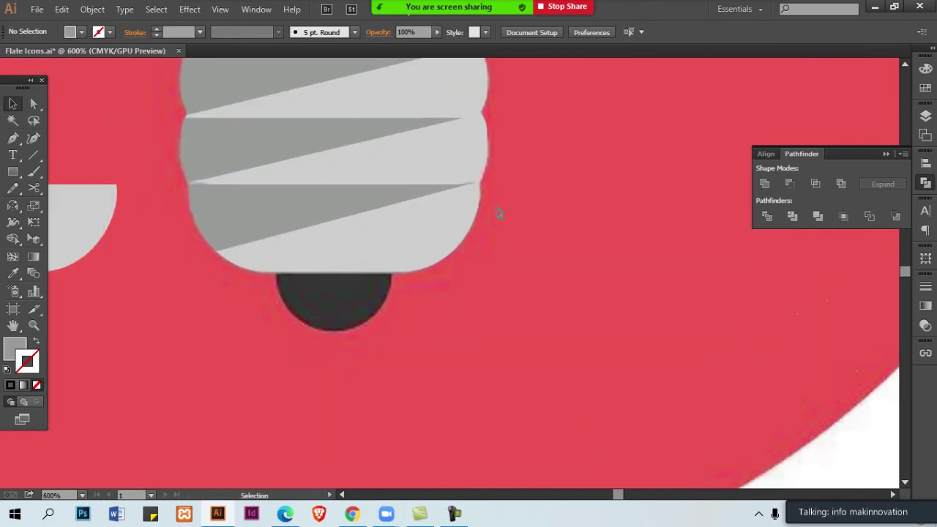
left_click(391, 221, "ctrl+alt")
key("ctrl+y")
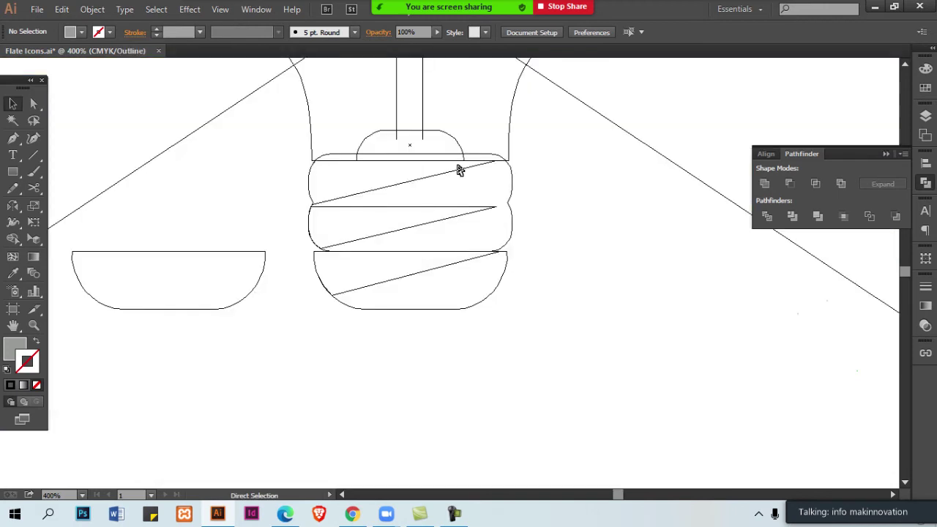
key("ctrl+y")
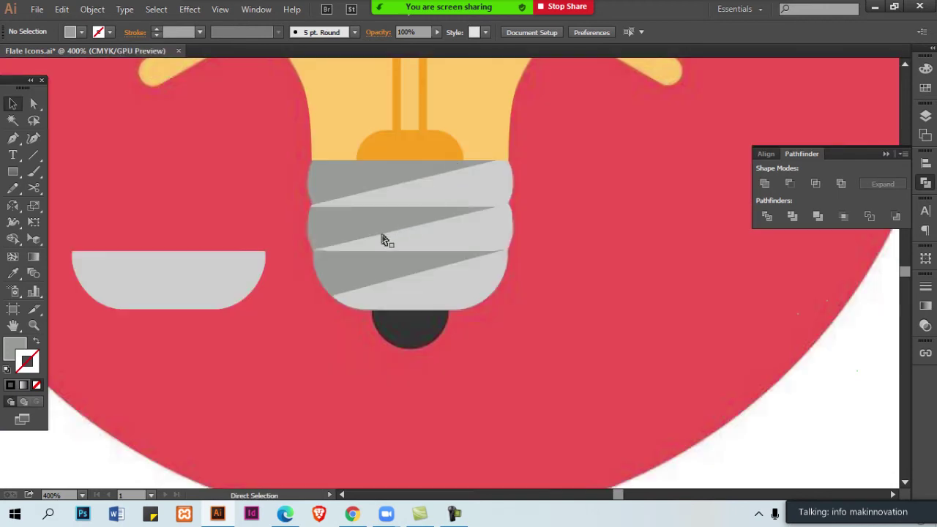
Add an anchor point near the right end of the light bottom section's top edge and raise it into the section above.
left_click(392, 275, "ctrl")
left_click(392, 274, "ctrl")
left_click(428, 261)
left_click_drag(483, 256, 365, 247)
left_click(556, 299, "shift")
key("ctrl+shift+a")
left_click(600, 282)
left_click(605, 254, "ctrl")
key("a")
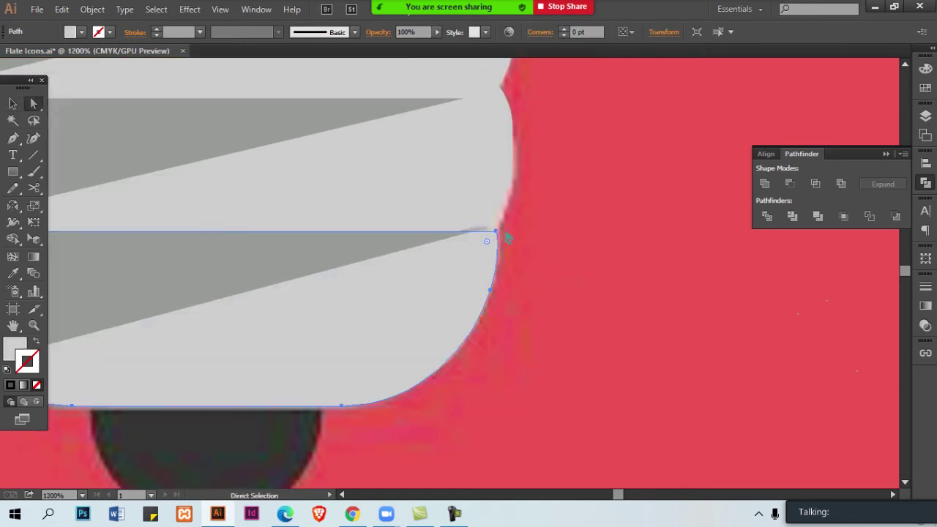
key("p")
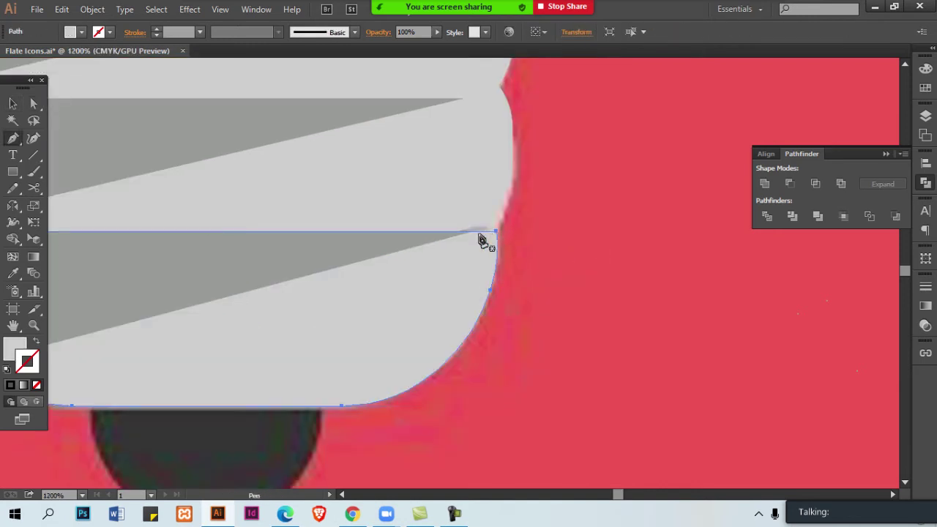
left_click_drag(486, 235, 712, 235)
left_click_drag(317, 257, 336, 271)
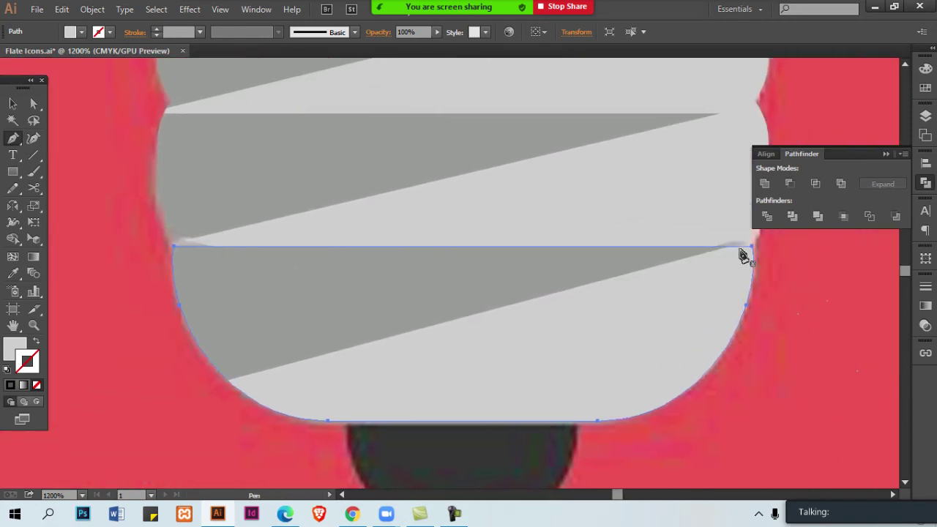
left_click(742, 247)
key("a")
left_click_drag(741, 246, 532, 244)
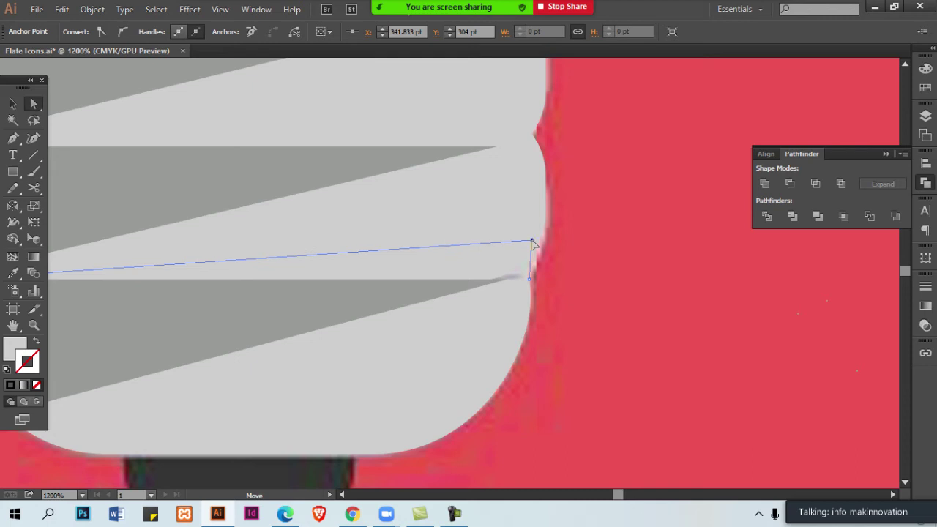
Add an anchor point near the left end of the bottom section's top edge and raise it over the wedge above.
scroll(491, 267, "left", 8)
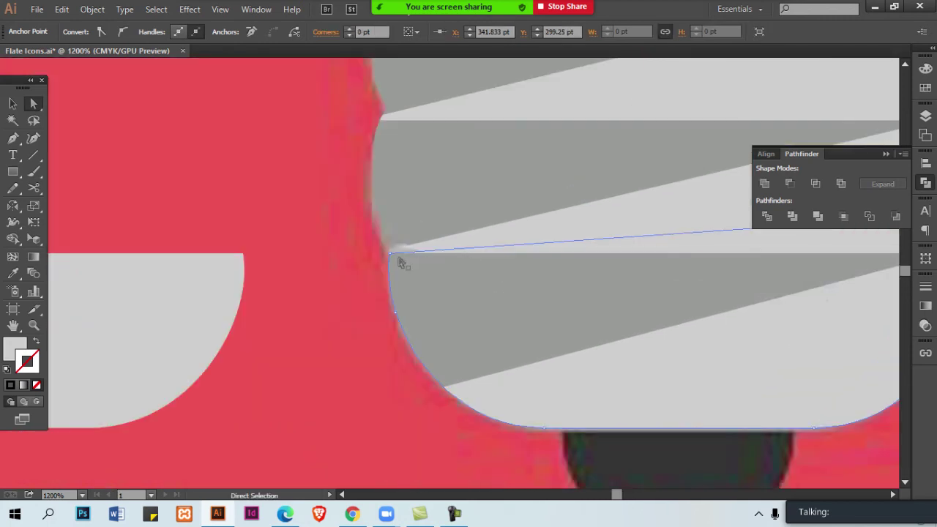
key("p")
left_click(421, 253)
key("a")
left_click_drag(420, 254, 396, 188)
key("ctrl+shift+a")
key("v")
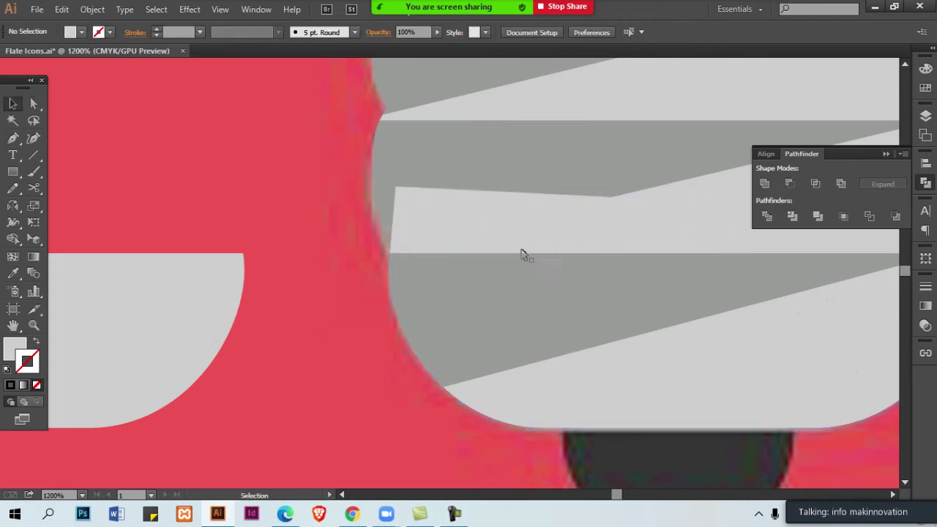
Send the reshaped light bottom section and its dark wedge to the back.
left_click(535, 285, "ctrl+alt")
left_click(535, 285, "ctrl")
left_click_drag(549, 288, 483, 296)
left_click(382, 207)
left_click(346, 276, "shift")
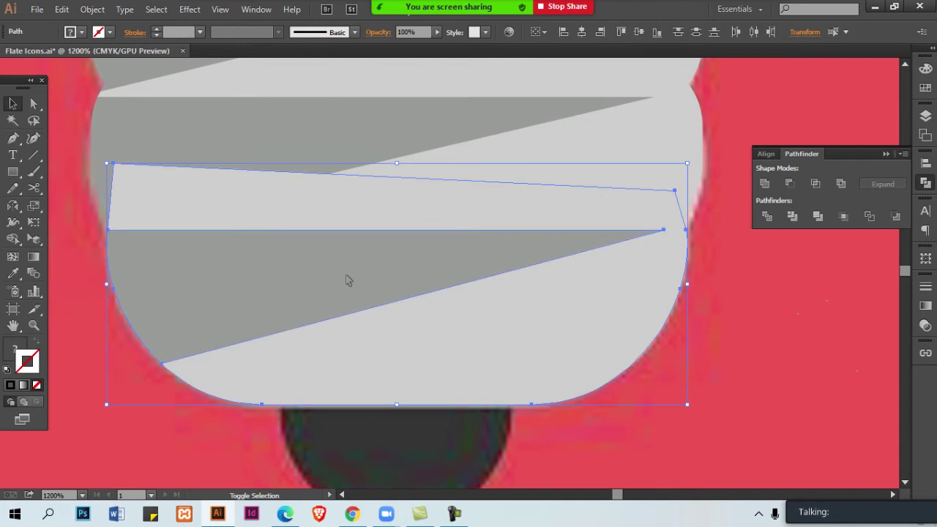
key("ctrl+shift+bracketleft")
key("ctrl+shift+a")
left_click(404, 329, "ctrl+alt")
left_click(403, 329, "ctrl+alt")
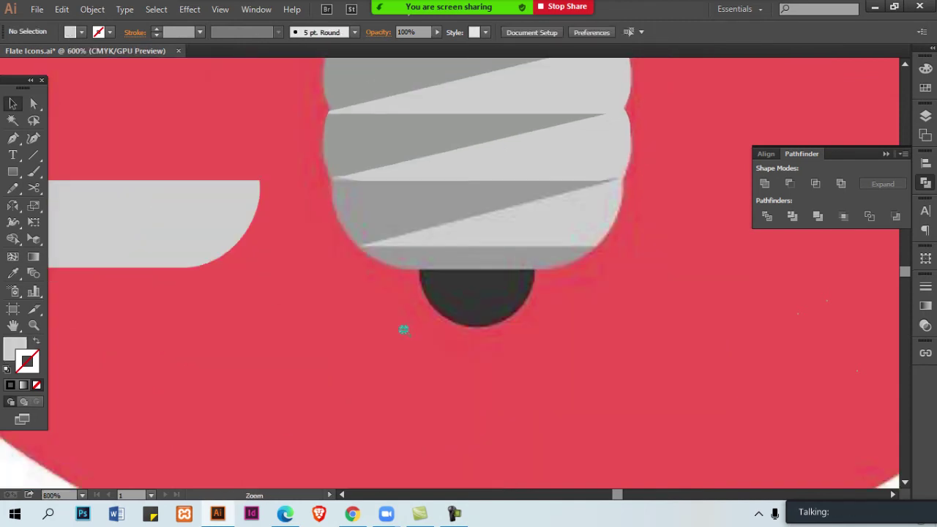
left_click(485, 280, "ctrl+alt")
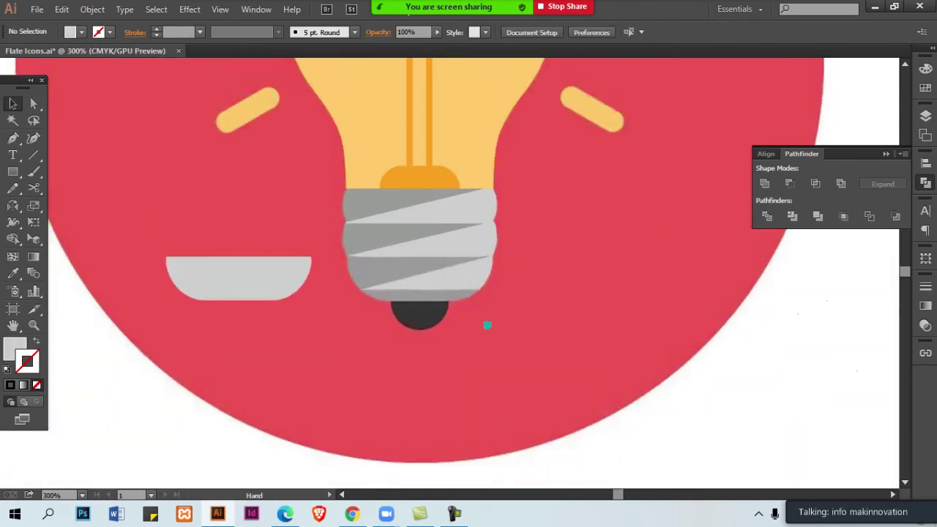
Bring the screw base shapes in front of the reference image, followed by the bulb body and filament shapes above them.
left_click(292, 211)
key("ctrl+shift+bracketright")
key("ctrl+shift+a")
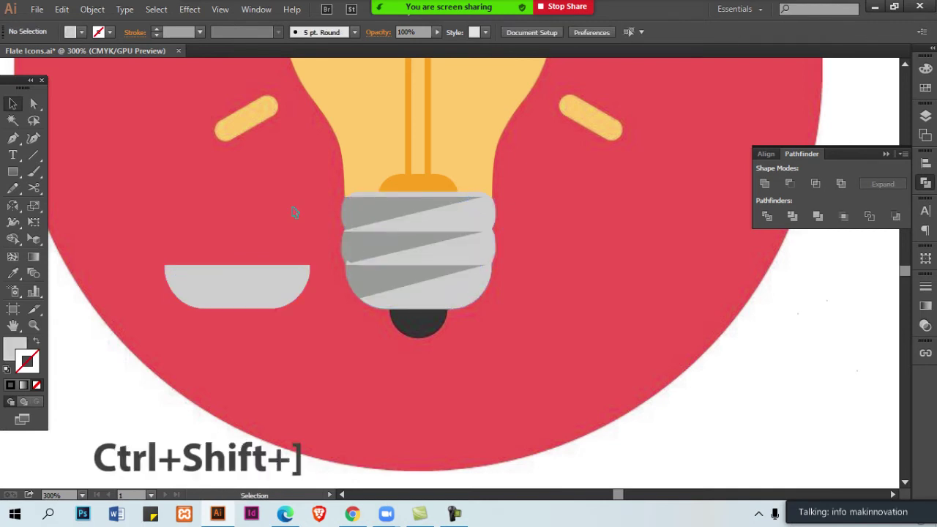
left_click(238, 185)
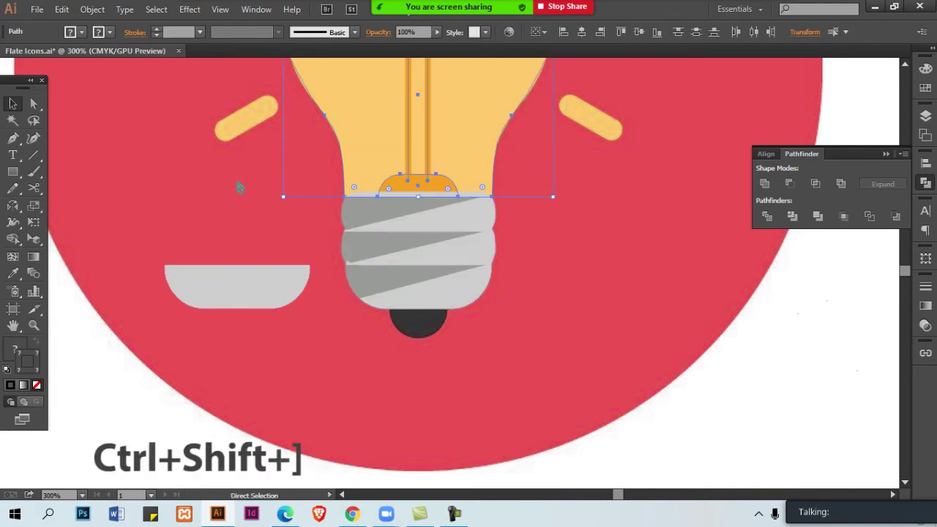
left_click(241, 188)
Try to nudge the light bottom section and its dark wedge slightly upward.
left_click(501, 318, "ctrl")
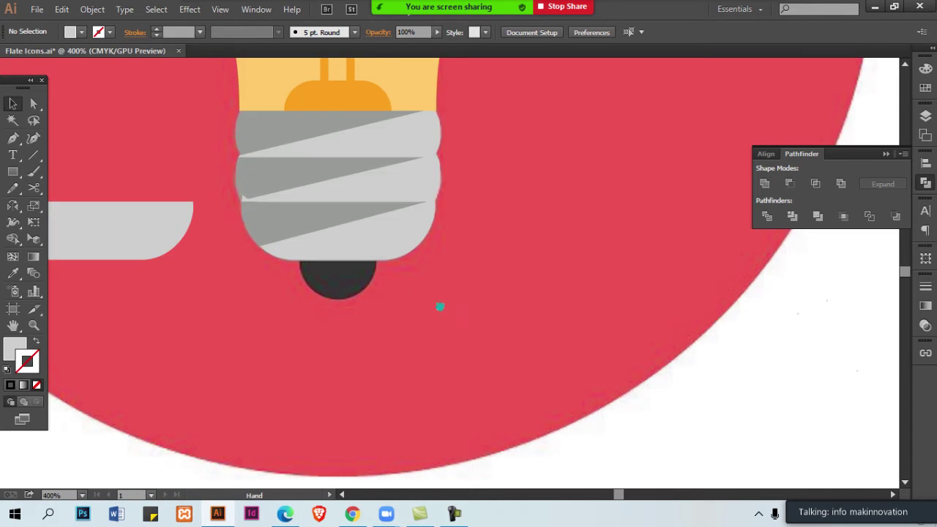
left_click_drag(440, 306, 518, 342)
left_click(382, 219)
left_click(395, 232)
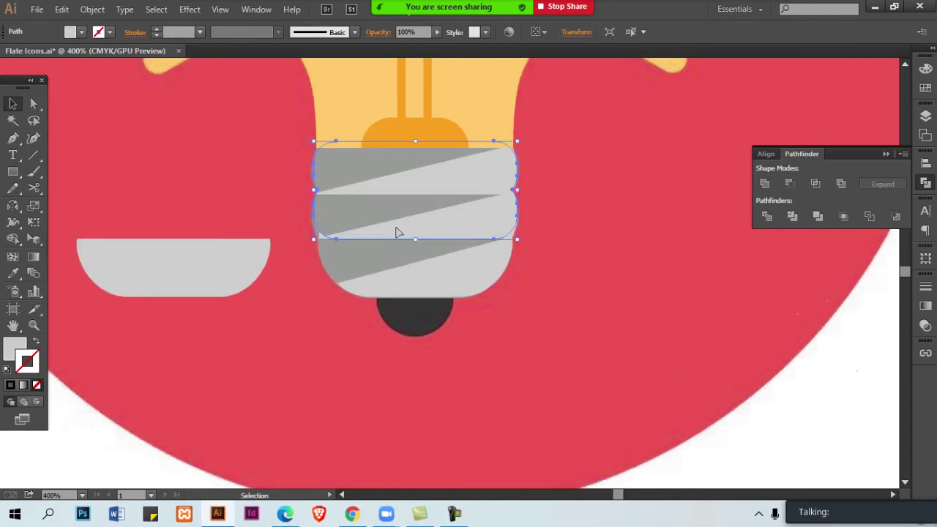
key("ctrl+shift+a")
left_click(427, 249)
left_click(414, 283, "ctrl")
left_click(534, 316, "ctrl+shift")
left_click_drag(533, 316, 534, 314)
left_click(533, 313, "shift")
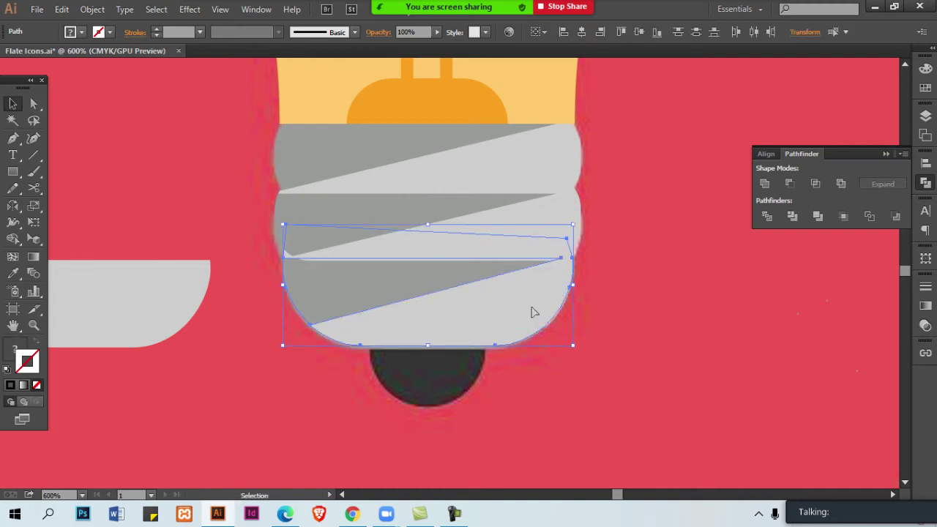
key("a")
key("ctrl+shift+a")
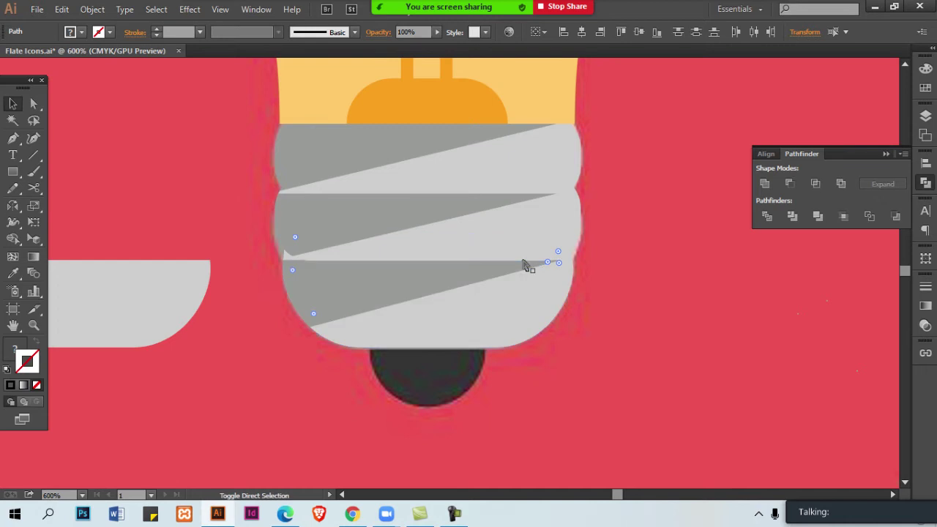
Examine how the raised top of the bottom section overlaps the sections and wedges above it, selecting each shape in turn.
key("ctrl+equal")
left_click_drag(404, 264, 527, 294)
left_click(351, 254)
left_click(374, 272)
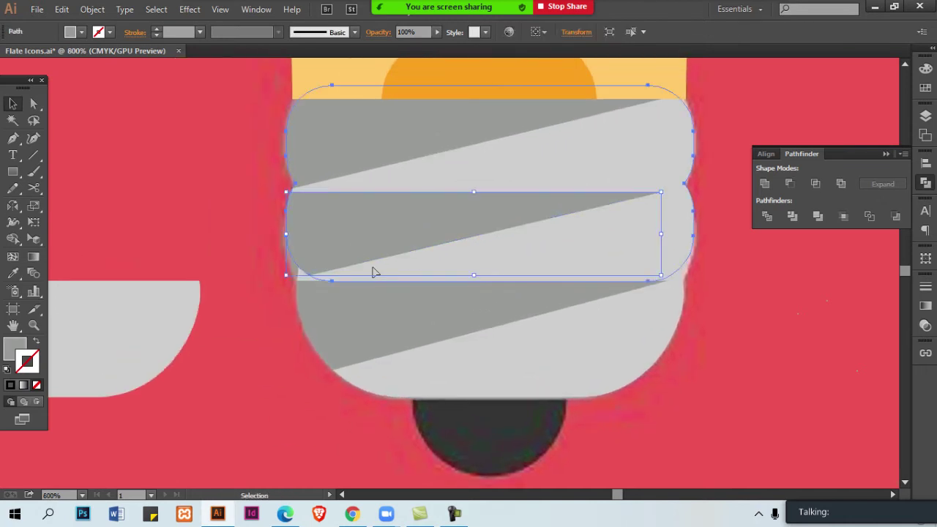
left_click(371, 306)
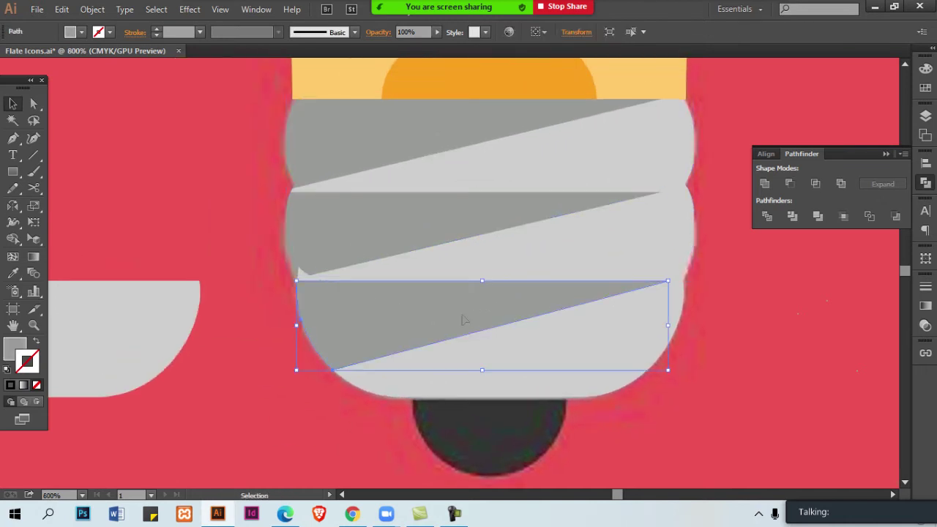
left_click(618, 342)
key("m")
key("v")
Delete the linked reference image behind the traced light bulb.
left_click(502, 273, "ctrl+alt")
left_click(500, 272, "ctrl+alt")
left_click(562, 328, "ctrl+alt")
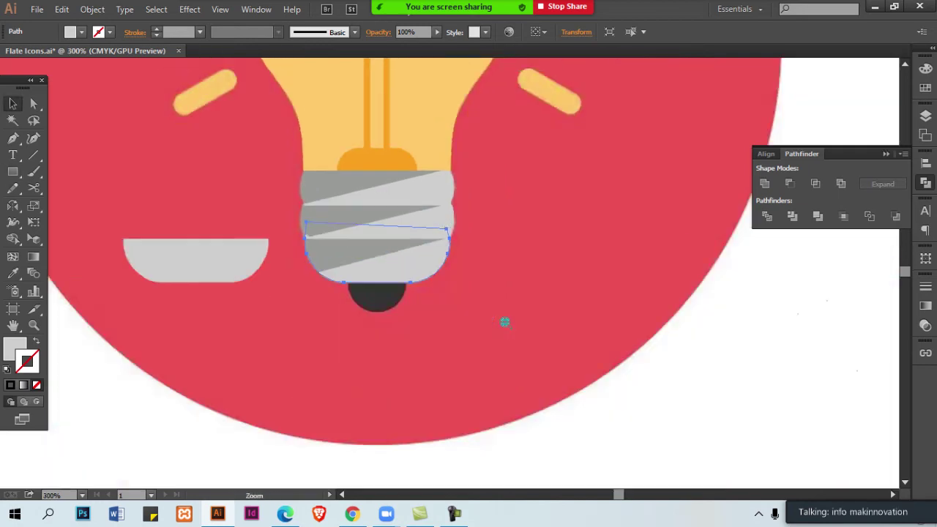
left_click(607, 351)
left_click(607, 355)
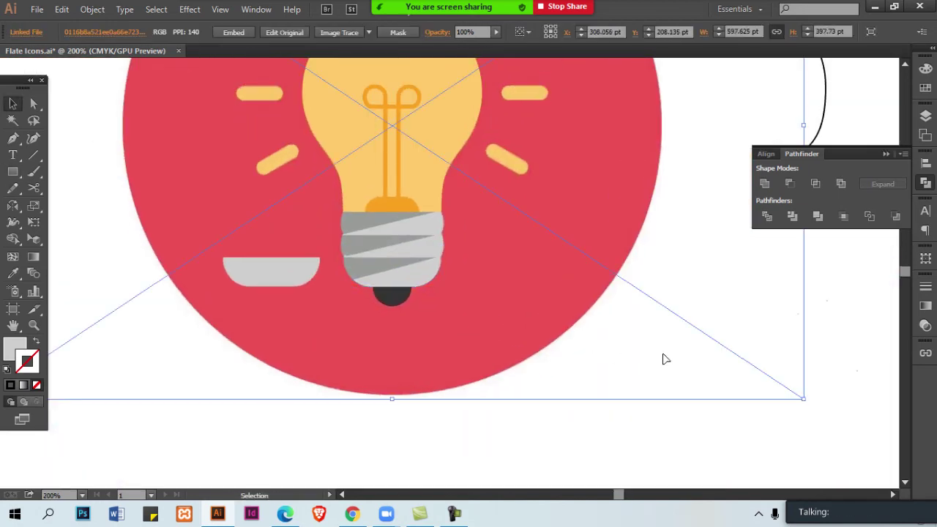
left_click(510, 303)
key("Delete")
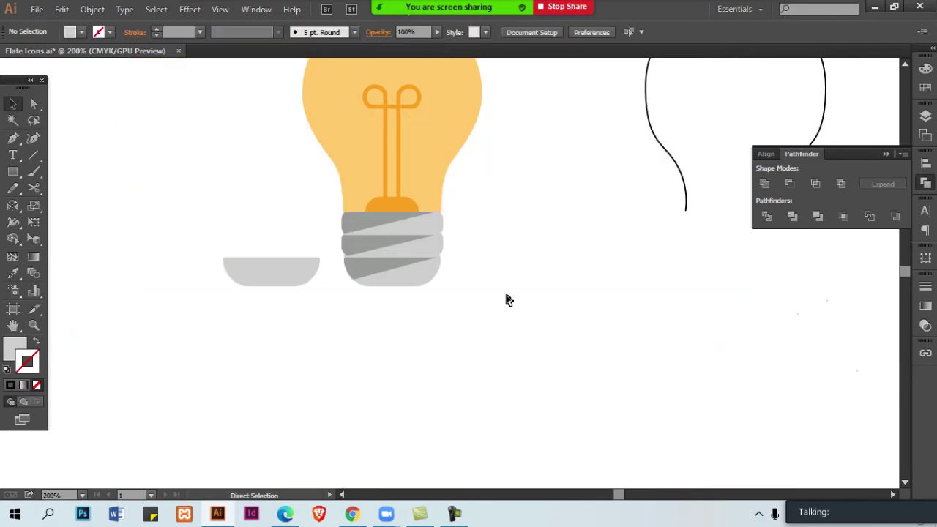
Examine how the bottom section of the traced screw base meets the ridge and dark wedge above it, selecting those shapes.
left_click(398, 286, "ctrl")
left_click(399, 286, "ctrl")
left_click(505, 240, "ctrl")
left_click(502, 240, "ctrl")
left_click(457, 242, "ctrl")
left_click_drag(404, 270, 582, 208)
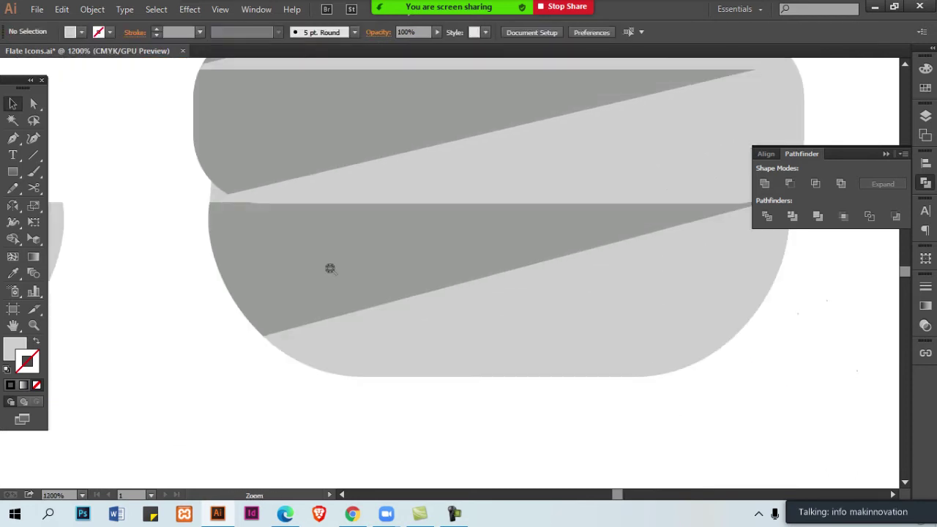
left_click(330, 268, "ctrl+alt")
left_click_drag(330, 268, 301, 299)
left_click(387, 244)
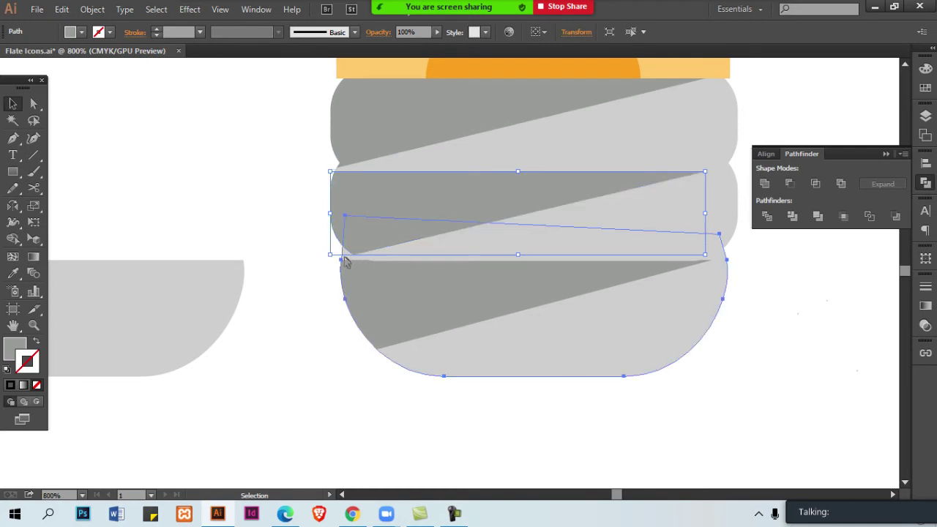
left_click(345, 259)
left_click_drag(441, 268, 368, 275)
left_click(504, 275, "ctrl+alt")
left_click(504, 276, "ctrl+alt")
left_click(504, 275, "ctrl+alt")
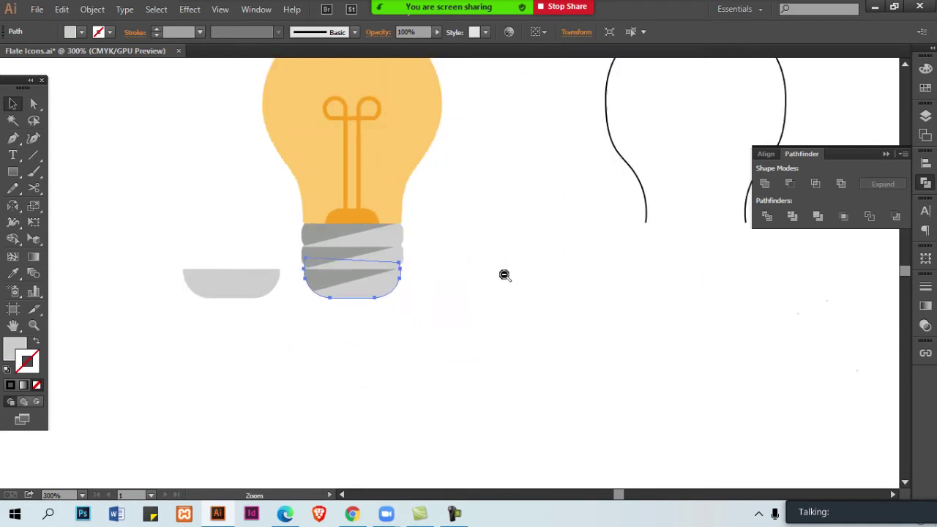
left_click(505, 279)
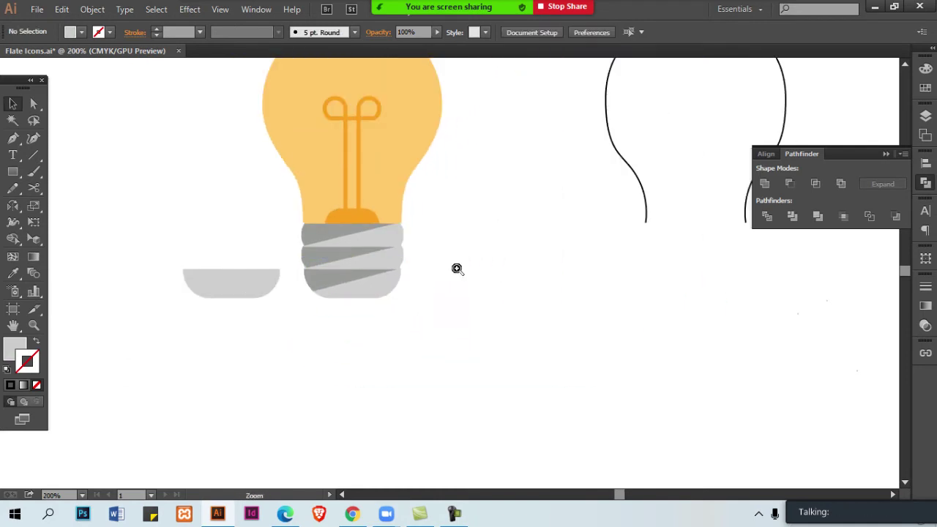
Show the hidden reference image and place a duplicate of it to the right of the original.
key("ctrl+alt+3")
left_click(481, 297, "ctrl+alt")
left_click(481, 297, "ctrl+alt")
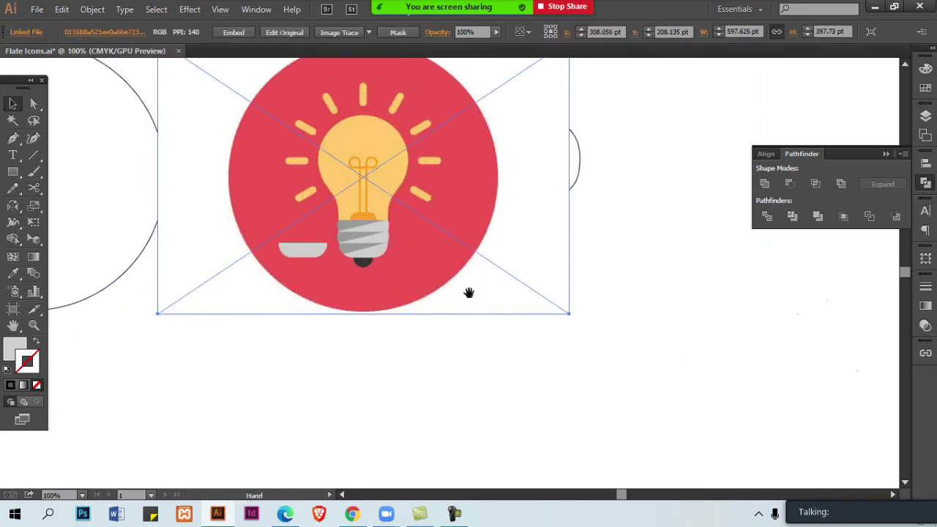
left_click_drag(468, 293, 397, 318)
left_click_drag(262, 297, 626, 305)
Hide the original reference image behind the traced light bulb.
key("a")
left_click(345, 305)
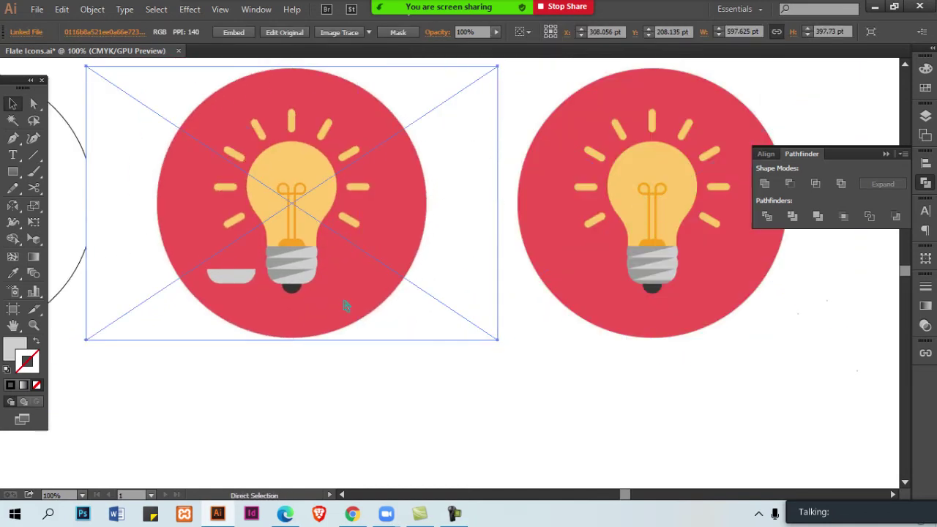
key("Delete")
Move the duplicate reference image closer to the traced bulb so both screw bases can be compared side by side.
left_click(378, 278, "ctrl")
left_click(378, 278, "ctrl")
left_click(546, 293, "ctrl+alt")
left_click_drag(527, 283, 473, 305)
left_click_drag(760, 304, 359, 297)
left_click(386, 276, "ctrl")
key("ctrl+2")
left_click(417, 293, "ctrl")
left_click(423, 279, "ctrl")
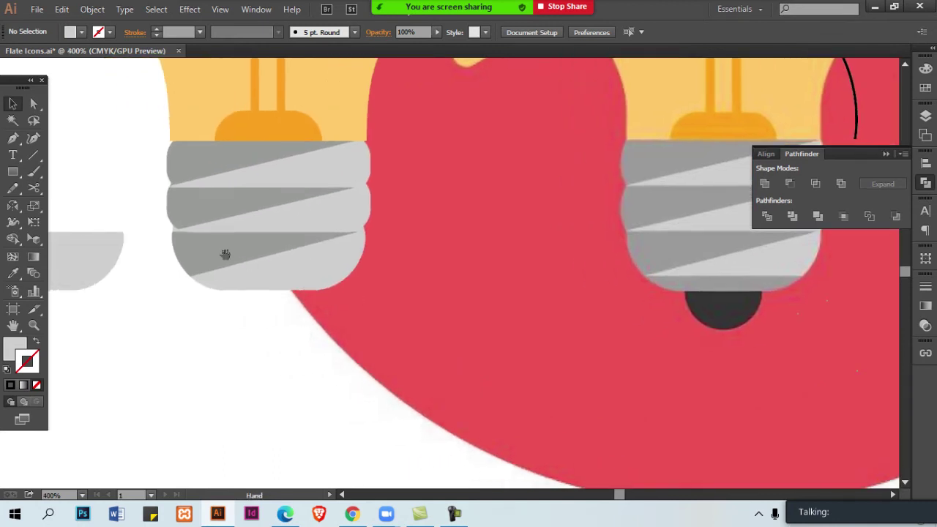
Trim the lower edge of the light two-ridge section by overlapping it with a rectangle and subtracting that with Minus Front.
left_click(233, 232)
left_click_drag(318, 243, 314, 244)
left_click(226, 251, "ctrl")
left_click_drag(248, 247, 230, 273)
left_click_drag(466, 267, 186, 236)
key("m")
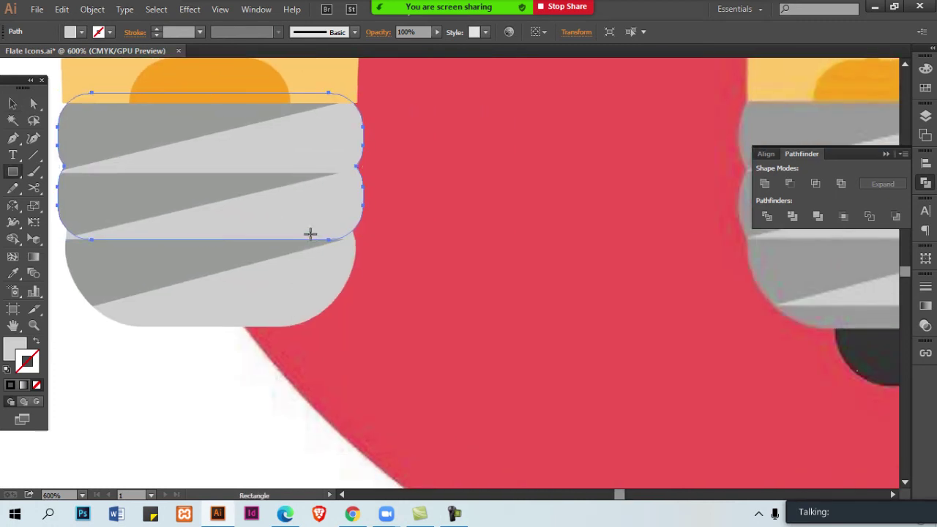
left_click_drag(314, 242, 485, 213)
left_click(485, 213, "ctrl")
left_click_drag(521, 300, 157, 221)
key("v")
left_click(355, 202, "shift")
left_click(790, 184)
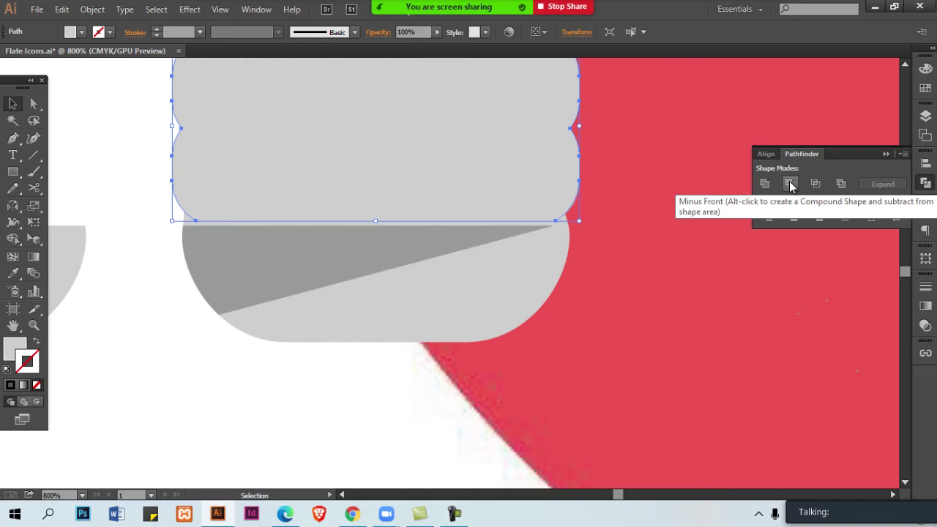
key("ctrl+shift+a")
Move the bottom section and its dark wedge up together, aligning them in outline view with the lower edge of the ridges above.
left_click(478, 242)
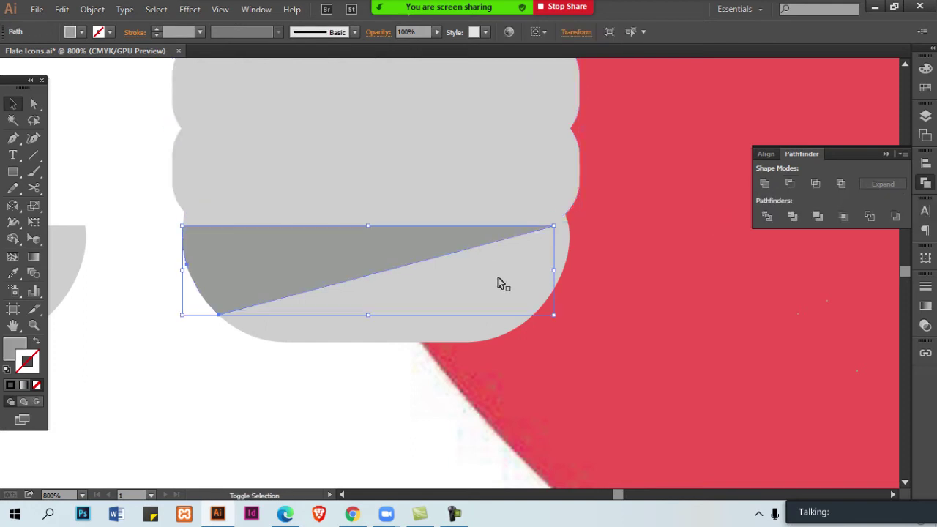
left_click(498, 278, "shift")
key("ctrl+y")
key("ctrl+space")
left_click(518, 240)
left_click_drag(505, 253, 506, 245)
key("ctrl+y")
Show the hidden original reference image behind the traced light bulb again.
key("ctrl+minus")
key("ctrl+minus")
key("ctrl+minus")
key("ctrl+shift+a")
key("ctrl+alt+3")
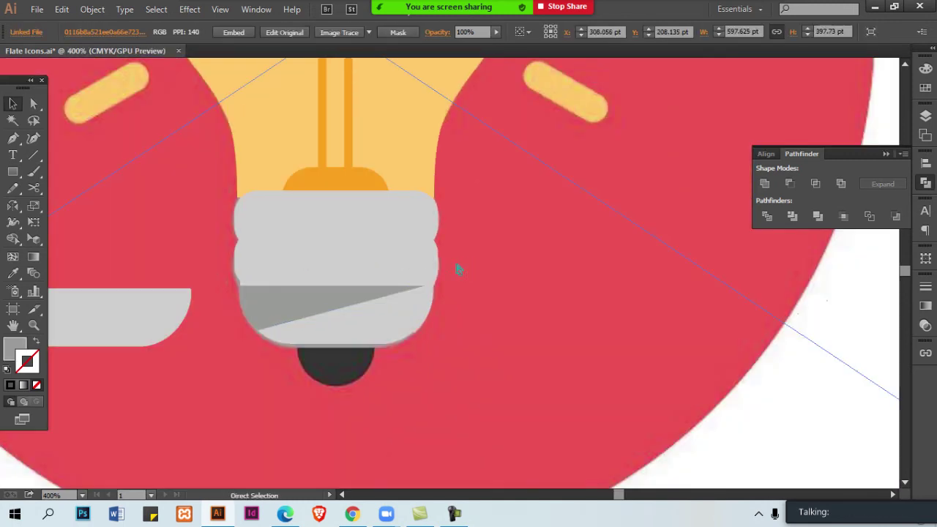
key("ctrl+minus")
key("ctrl+minus")
Select the two upper dark wedges in outline view and bring them in front of the light two-ridge section.
key("ctrl+plus")
key("ctrl+y")
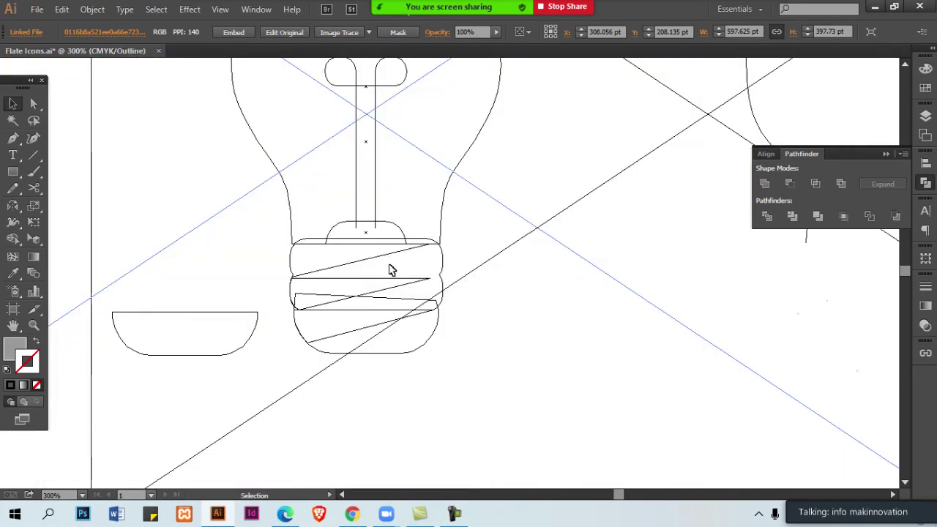
left_click(390, 259)
left_click(404, 288, "shift")
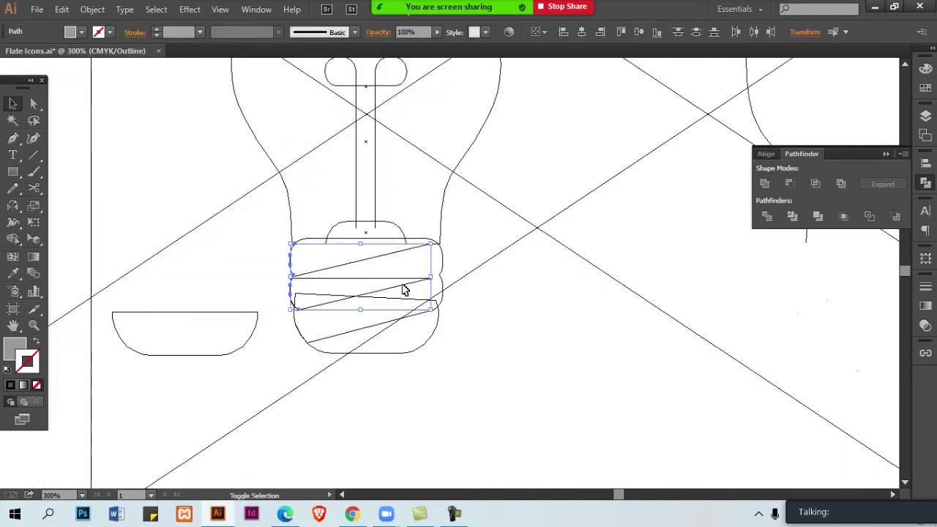
key("ctrl+y")
key("ctrl+shift+a")
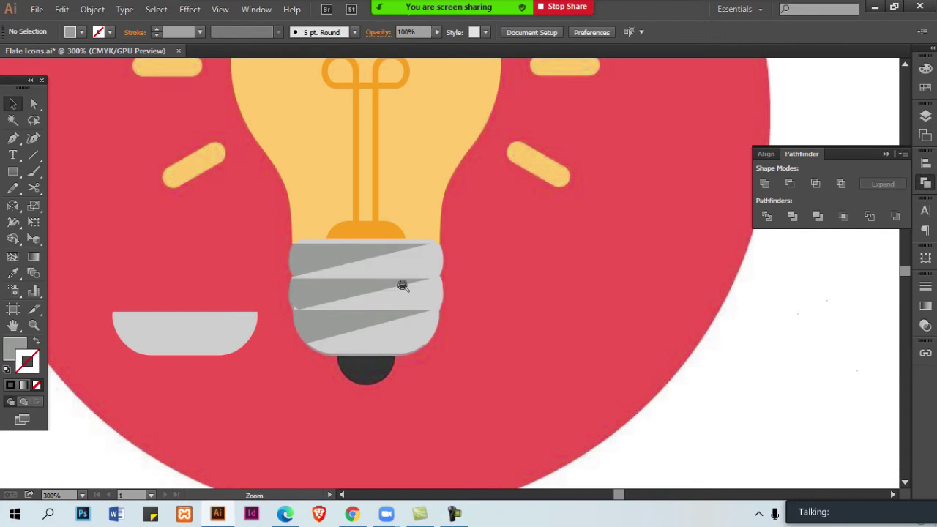
Select the duplicate reference image lying beside the original.
left_click(405, 288, "ctrl+alt")
left_click(404, 289, "ctrl+alt")
left_click_drag(719, 281, 505, 312)
left_click(653, 283)
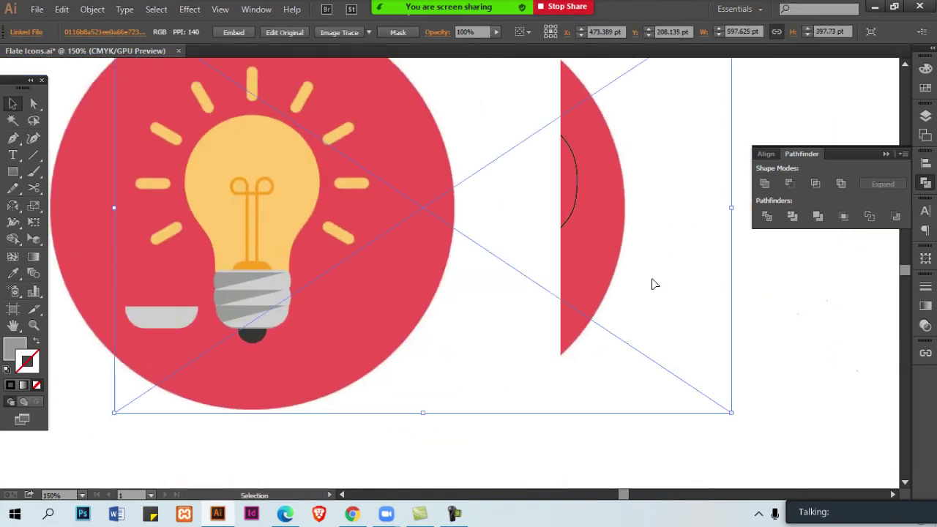
Delete the duplicate reference image and nudge the lowest light-grey section of the screw base down to cover the traced edge.
key("Delete")
left_click(500, 307, "ctrl")
left_click_drag(115, 328, 457, 313)
left_click(427, 276, "ctrl")
left_click(458, 263, "ctrl")
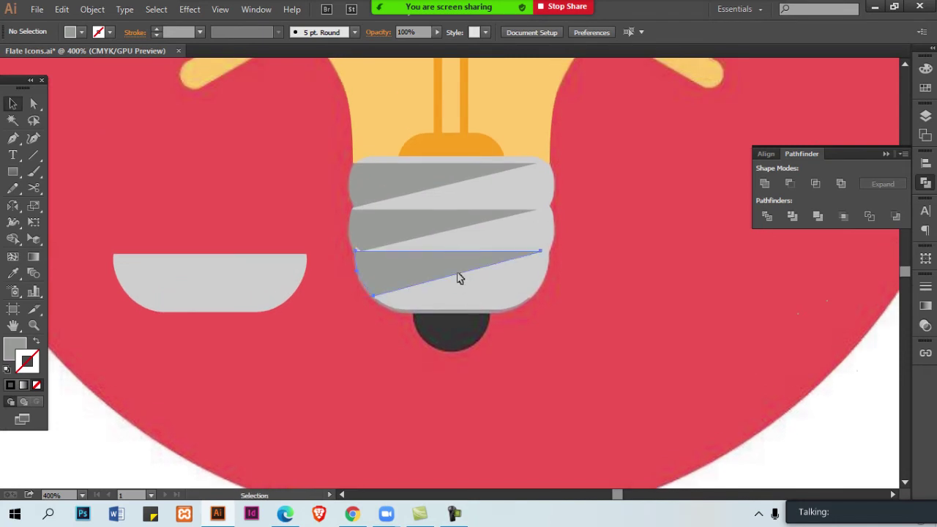
left_click(492, 296)
left_click(565, 277)
left_click(513, 282)
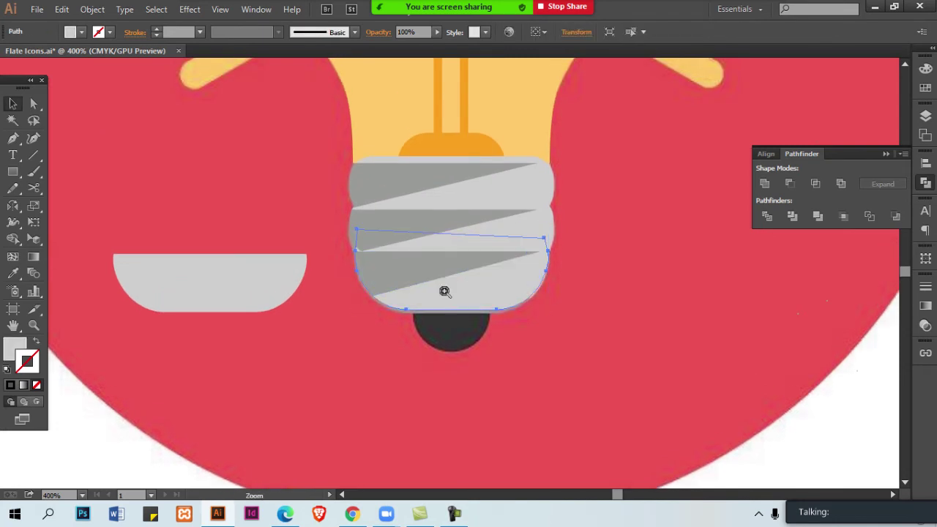
left_click(445, 291, "ctrl")
left_click(446, 243, "shift")
left_click_drag(461, 304, 463, 310)
key("ctrl+shift+a")
left_click_drag(470, 273, 480, 273)
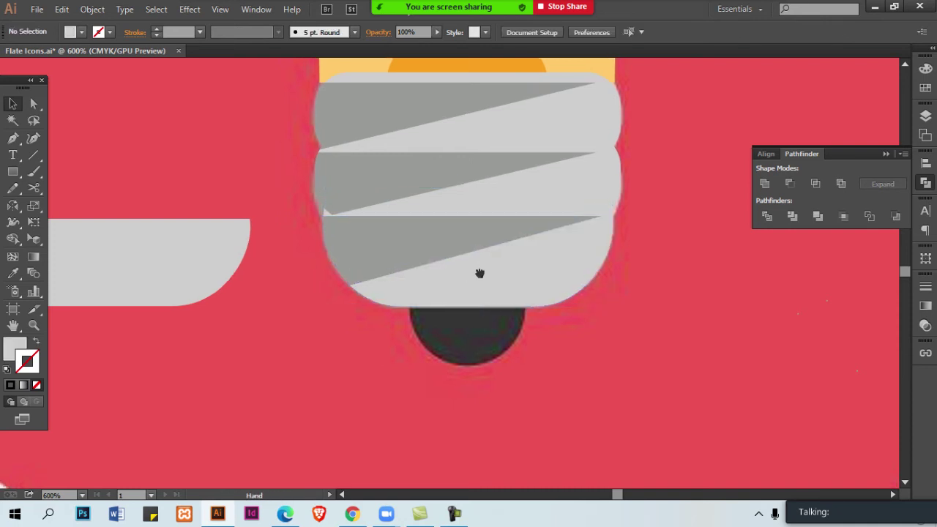
Draw a circle over the dark contact beneath the screw base and clear its fill using the Eyedropper.
key("ctrl+minus")
key("ctrl+minus")
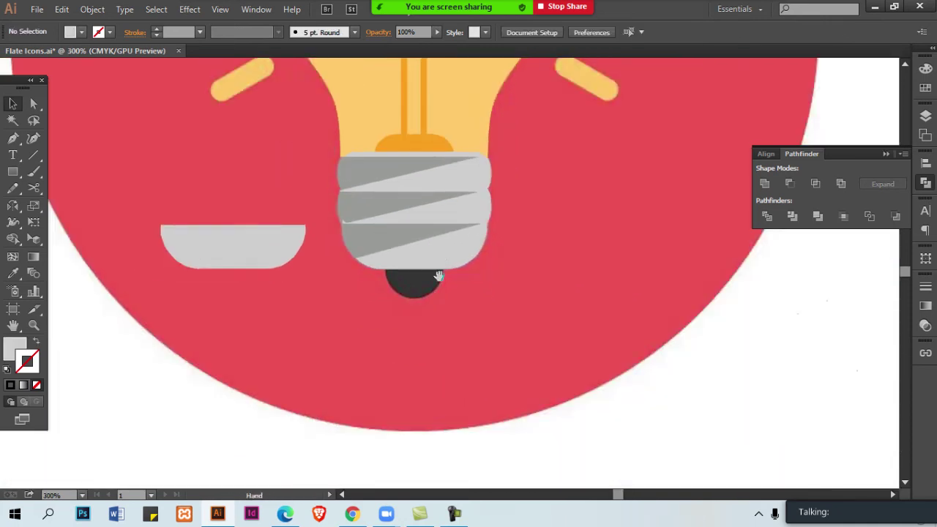
scroll(438, 275, "up", 1)
left_click_drag(13, 171, 77, 204)
scroll(321, 291, "up", 1)
left_click_drag(404, 276, 471, 321)
key("i")
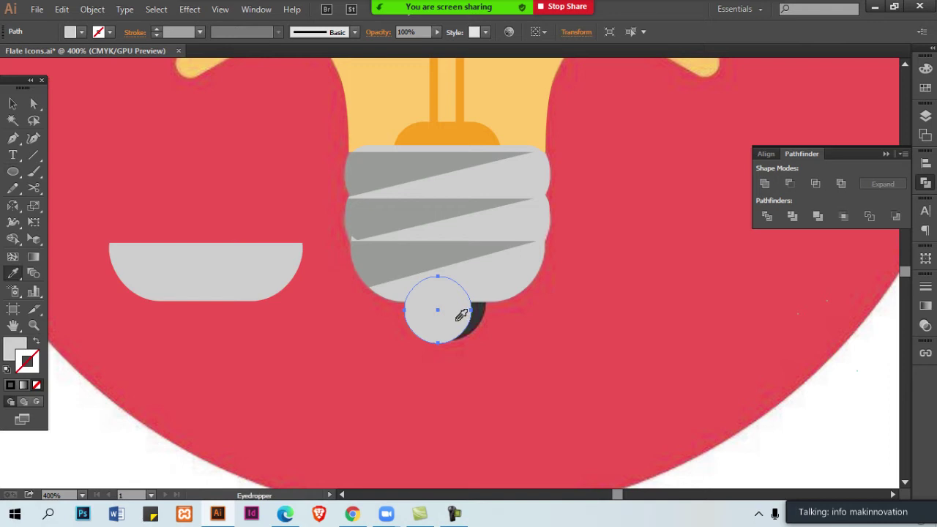
left_click(457, 314)
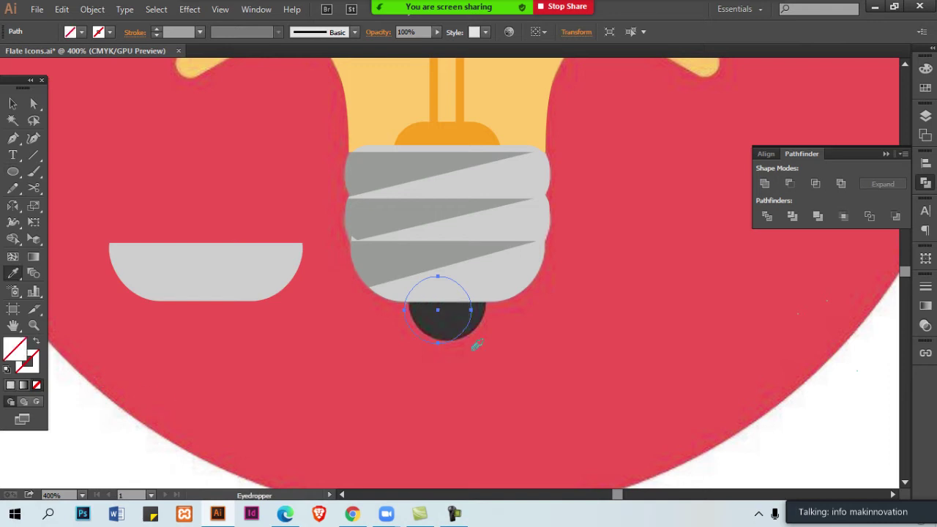
key("v")
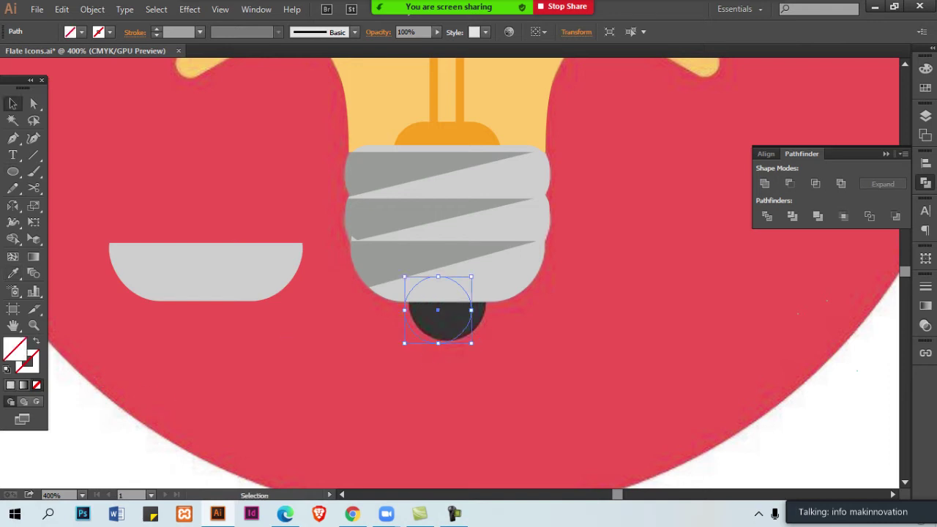
Give the circle a 0.25 pt stroke and move and enlarge it to fit the dark contact.
left_click(925, 286)
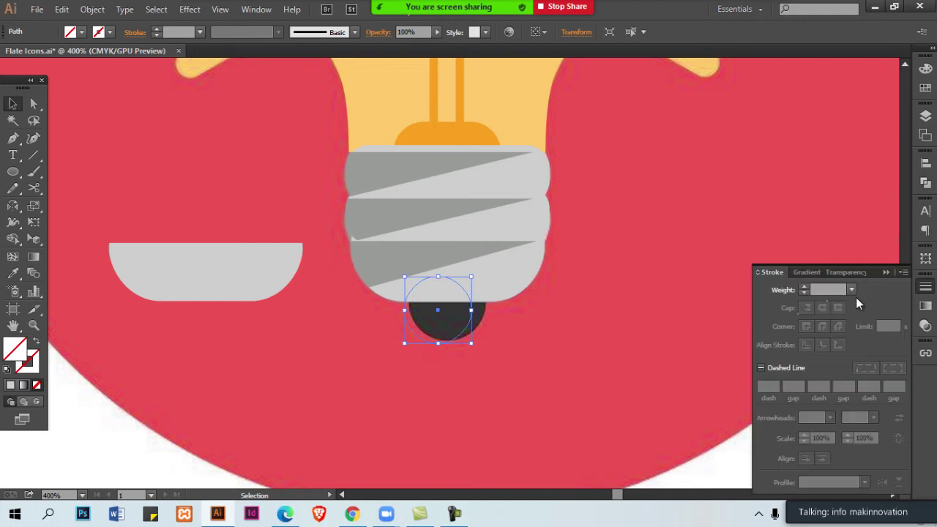
left_click(850, 289)
left_click(873, 6)
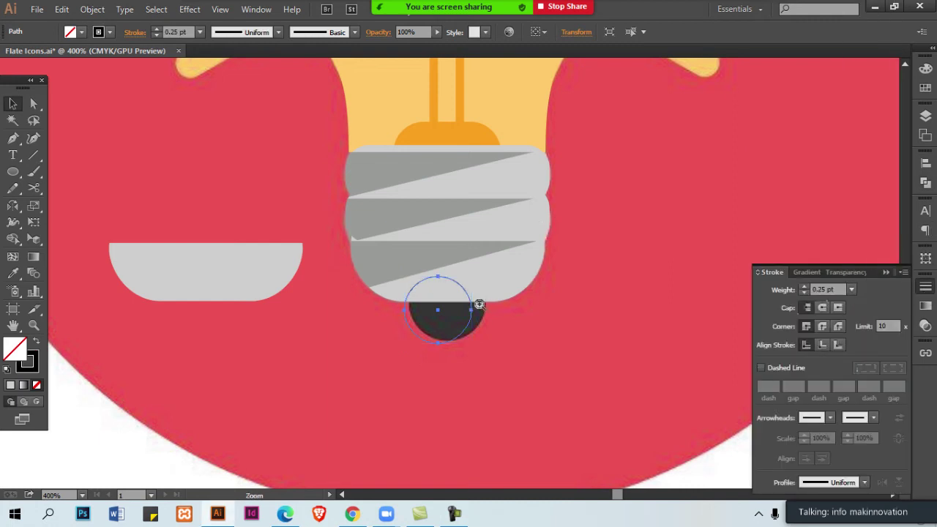
key("ctrl+=")
left_click_drag(420, 315, 432, 310)
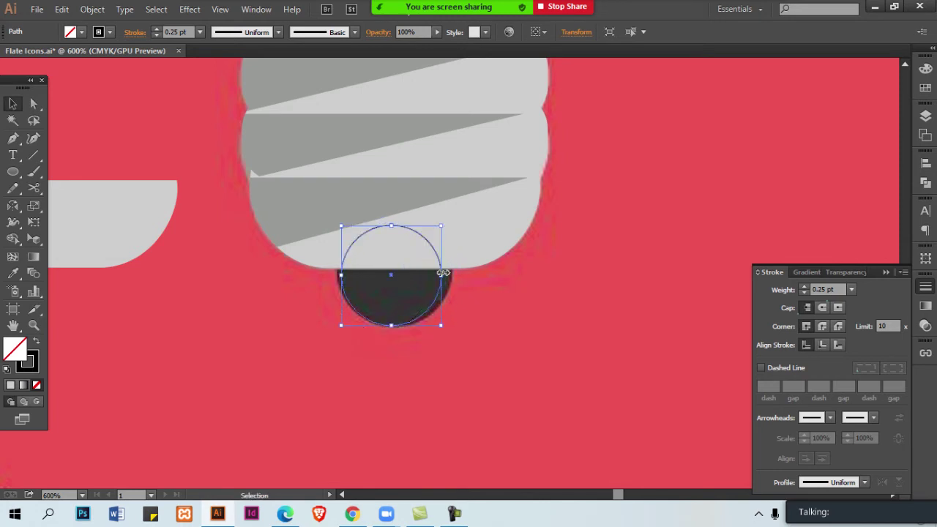
mouse_move(440, 225)
left_mouse_down()
mouse_move(464, 210)
mouse_move(455, 216)
left_mouse_up()
Fill the circle with the contact's dark colour and centre it horizontally on the lowest section of the screw base.
key("i")
left_click(409, 290)
key("v")
left_click(483, 246, "shift")
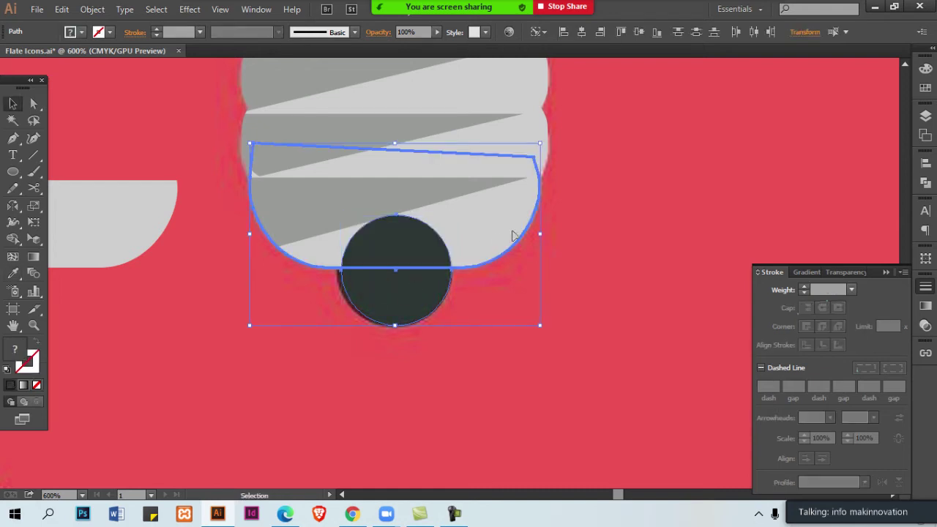
left_click(400, 288, "ctrl")
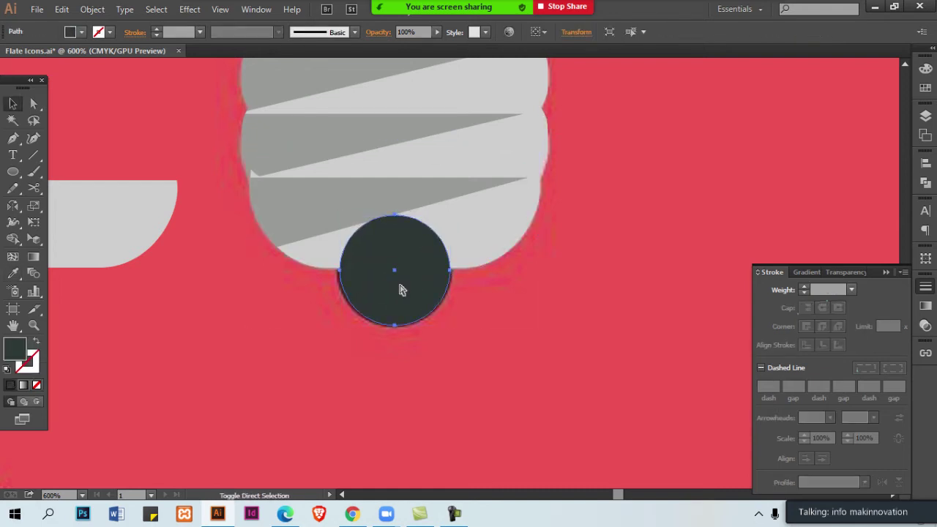
Delete the dark circle's top anchor point and close the remaining path with the Pen tool to form a half circle.
key("a")
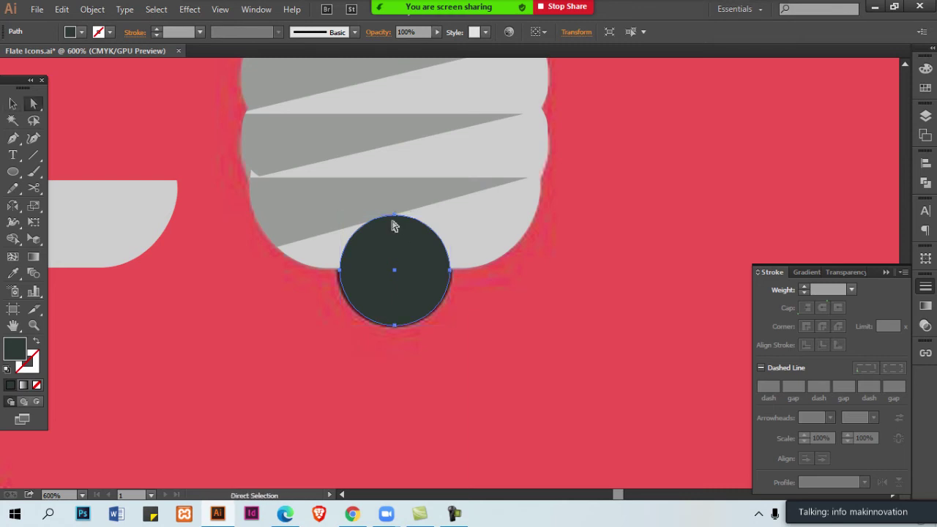
left_click(395, 219)
key("Delete")
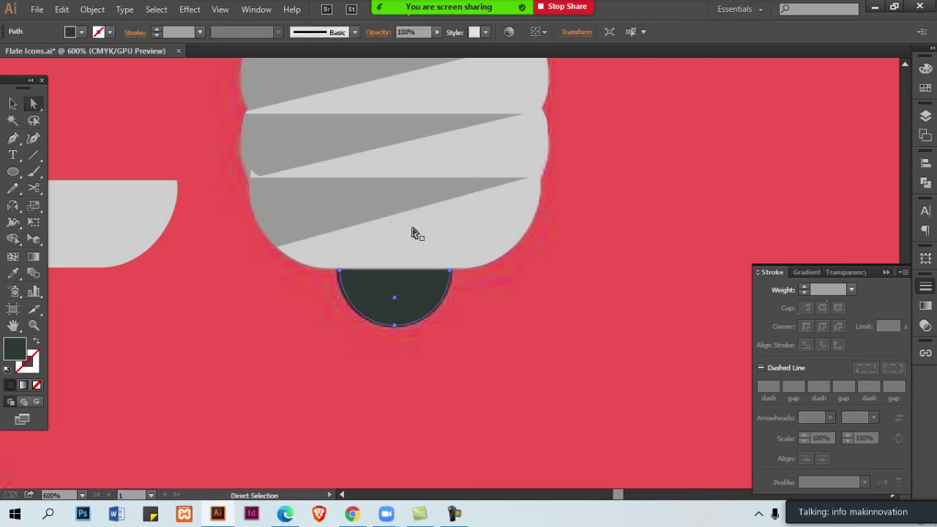
left_click(450, 271)
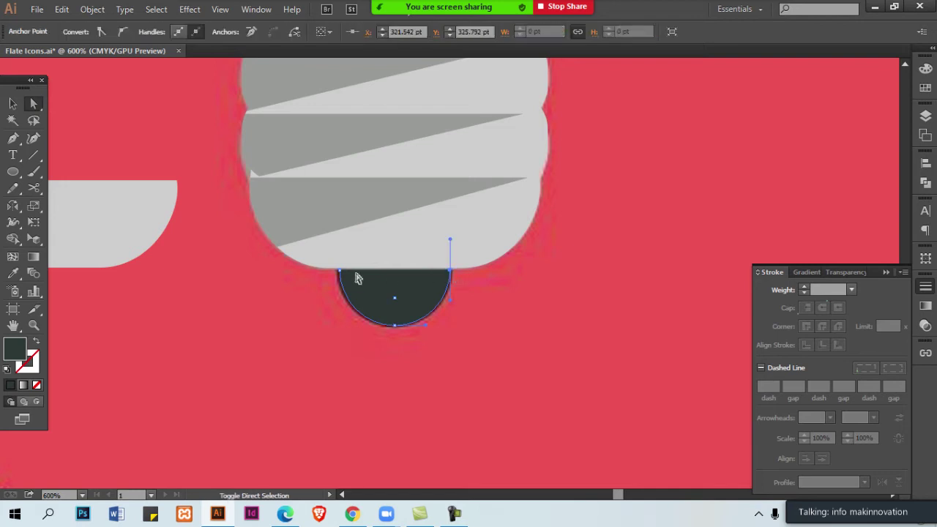
left_click(340, 271)
key("p")
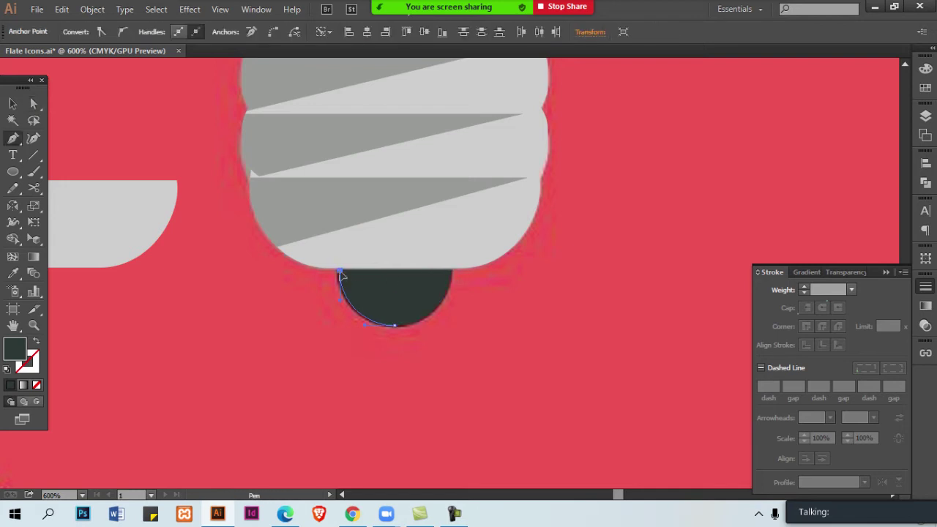
left_click(465, 276, "ctrl")
key("v")
left_click(442, 288)
Fill the separate large background circle with the red sampled from the reference image and save the document.
scroll(443, 287, "down", 3)
scroll(445, 276, "down", 1)
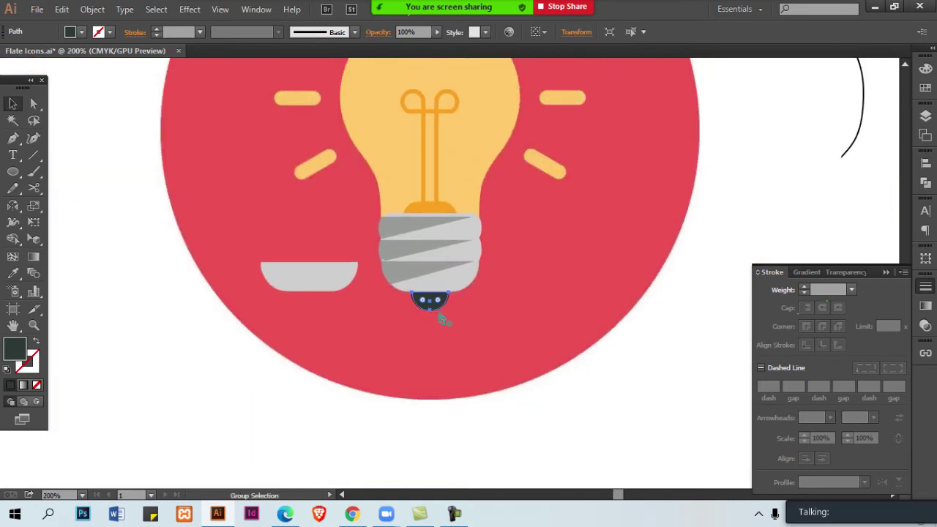
scroll(441, 317, "down", 3)
left_click(522, 313)
left_click(211, 285)
key("i")
left_click(497, 278)
key("ctrl+shift+a")
key("v")
scroll(480, 248, "left", 6)
left_click_drag(392, 236, 339, 237)
scroll(460, 240, "right", 5)
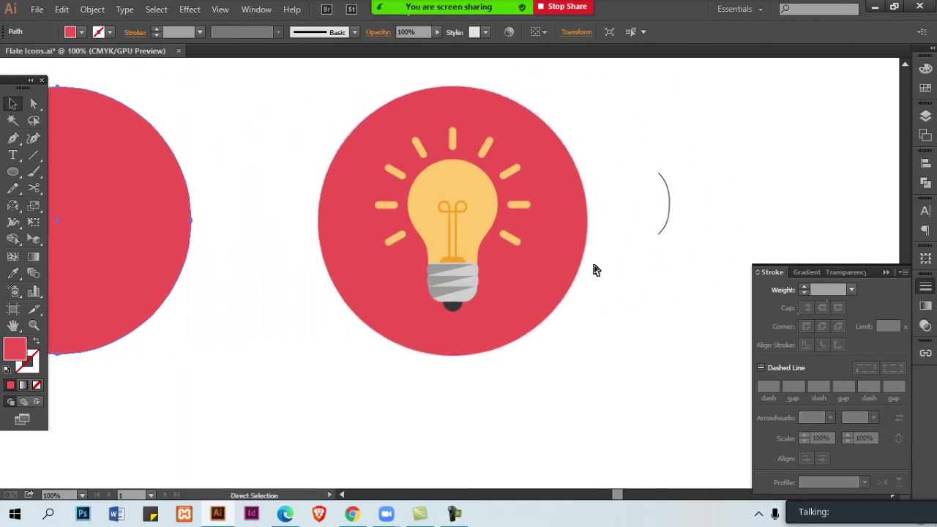
key("ctrl+s")
key("ctrl+shift+a")
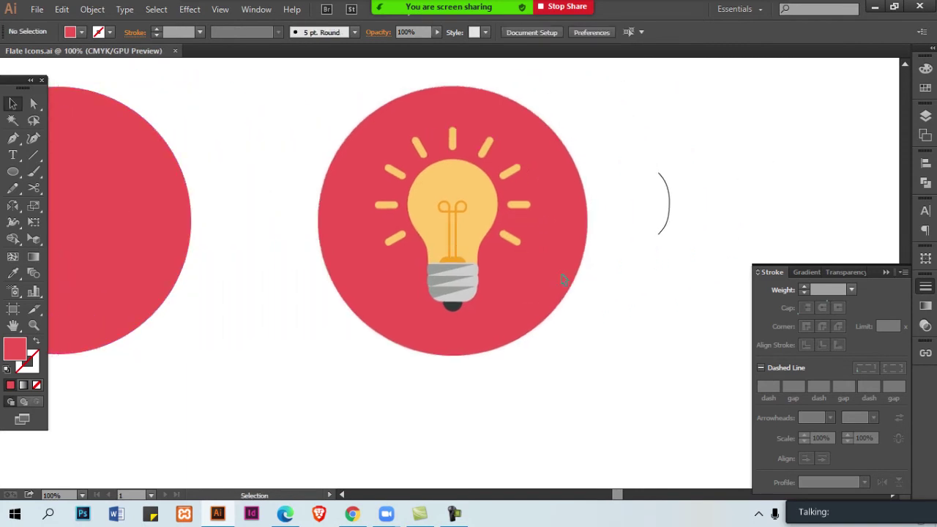
Hide the reference image to leave only the traced bulb artwork, showing and hiding it again for comparison.
left_click(565, 284)
key("ctrl+shift+a")
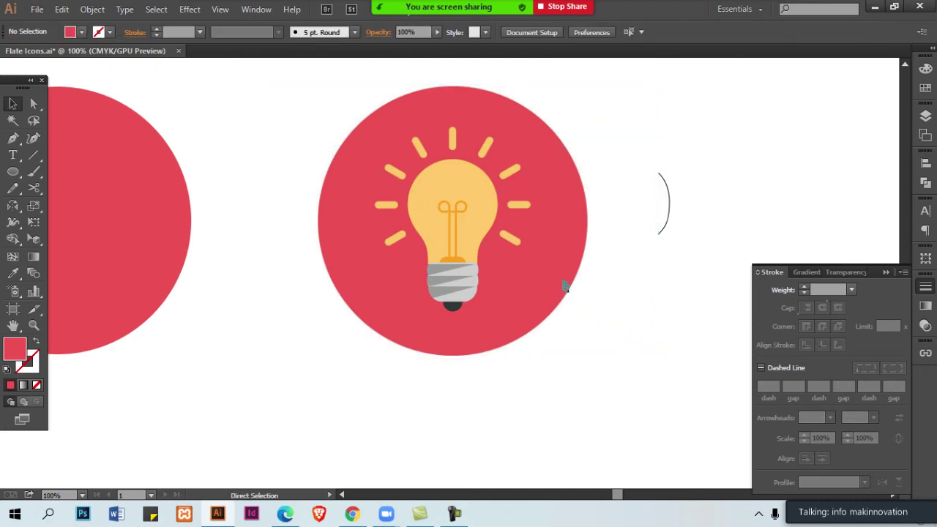
left_click(564, 284)
key("ctrl+3")
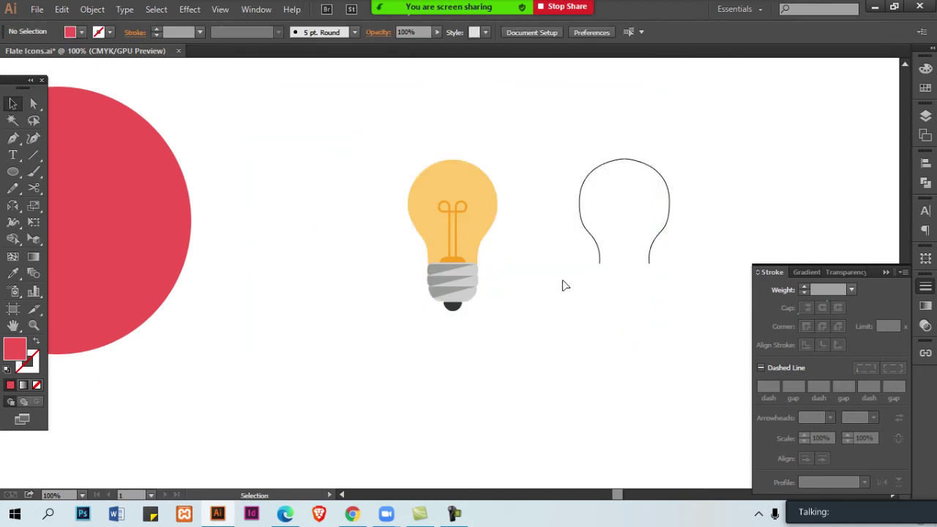
key("ctrl+alt+3")
key("ctrl+shift+a")
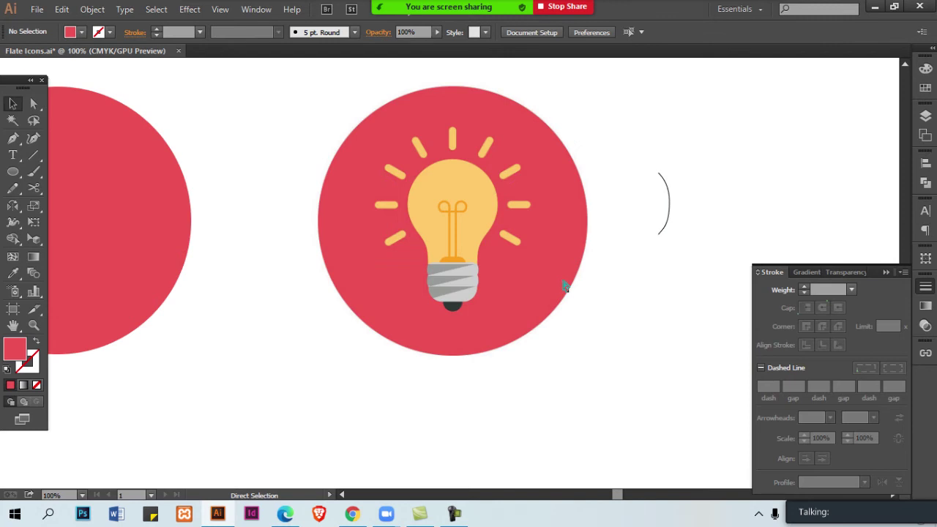
left_click(564, 284)
key("ctrl+3")
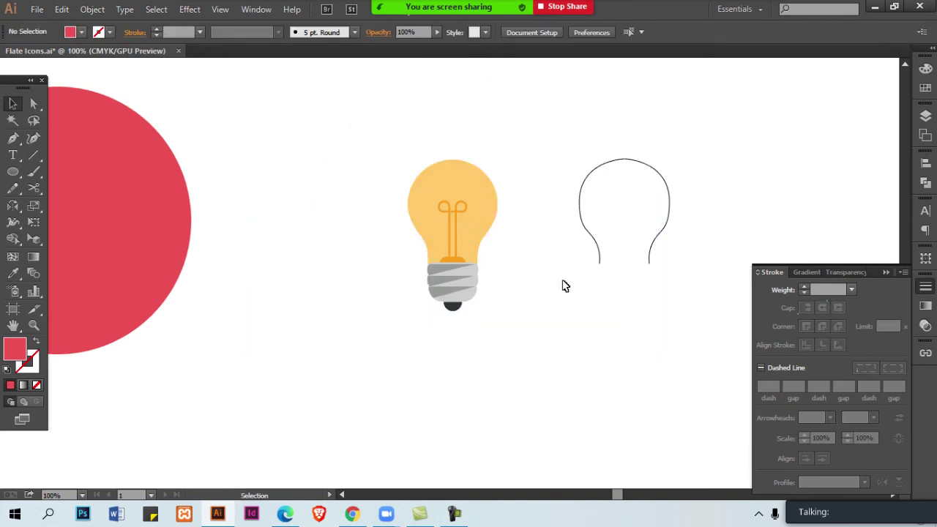
Examine the traced bulb without the reference, including a close-up of the dark contact under the screw base.
left_click(469, 275, "ctrl")
left_click(469, 275, "ctrl")
left_click_drag(474, 243, 527, 312)
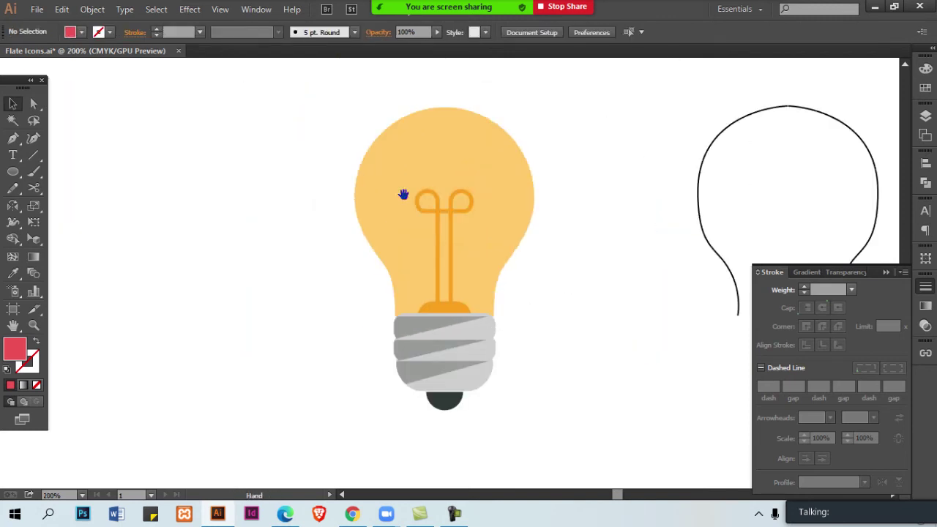
left_click(519, 282, "ctrl+alt")
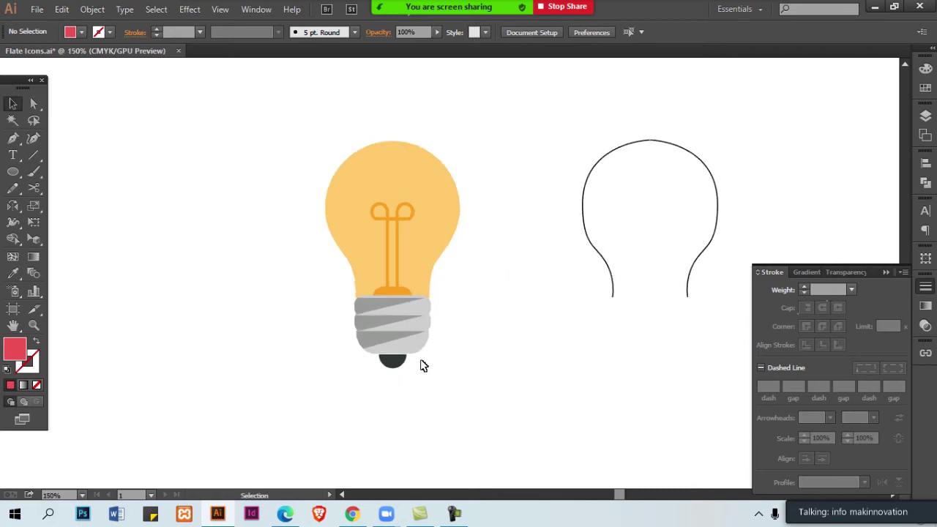
left_click(396, 362)
left_click(398, 359, "ctrl")
left_click(397, 359, "ctrl")
left_click(397, 360, "ctrl")
left_click_drag(619, 102, 541, 311)
left_click(518, 210, "ctrl")
left_click(517, 210, "ctrl")
left_click(497, 229, "ctrl")
left_click_drag(432, 323, 674, 156)
left_click_drag(544, 224, 545, 219)
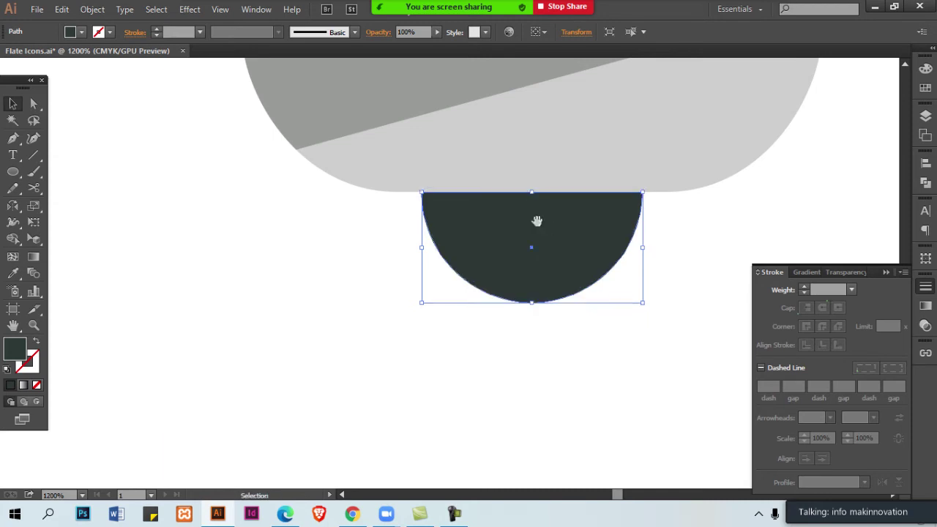
left_click(535, 221, "ctrl+alt")
left_click(535, 221, "ctrl+alt")
left_click(535, 221, "ctrl+alt")
left_click(535, 221, "ctrl+alt")
left_click(535, 221, "ctrl+alt")
left_click(424, 268, "ctrl+alt")
left_click_drag(424, 269, 521, 335)
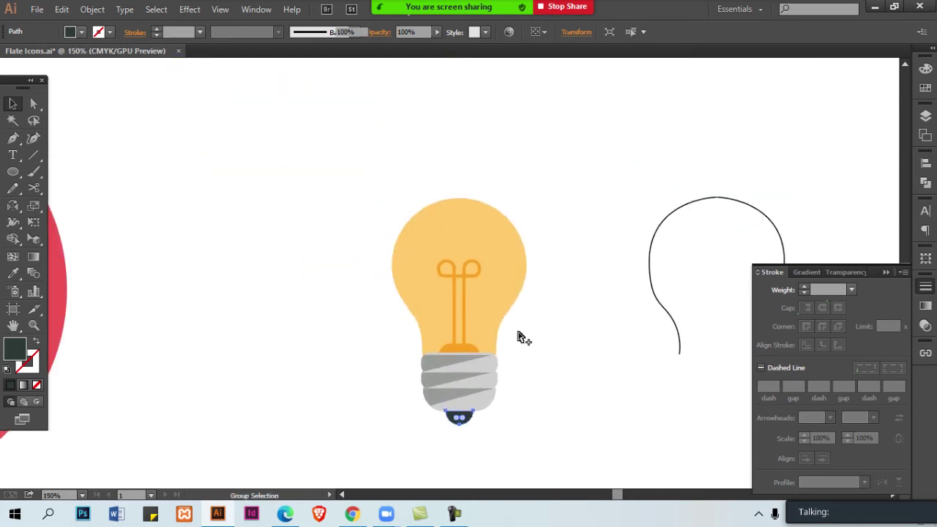
Show the hidden reference image again behind the traced bulb and deselect it.
key("ctrl+alt+3")
left_click_drag(522, 201, 486, 146)
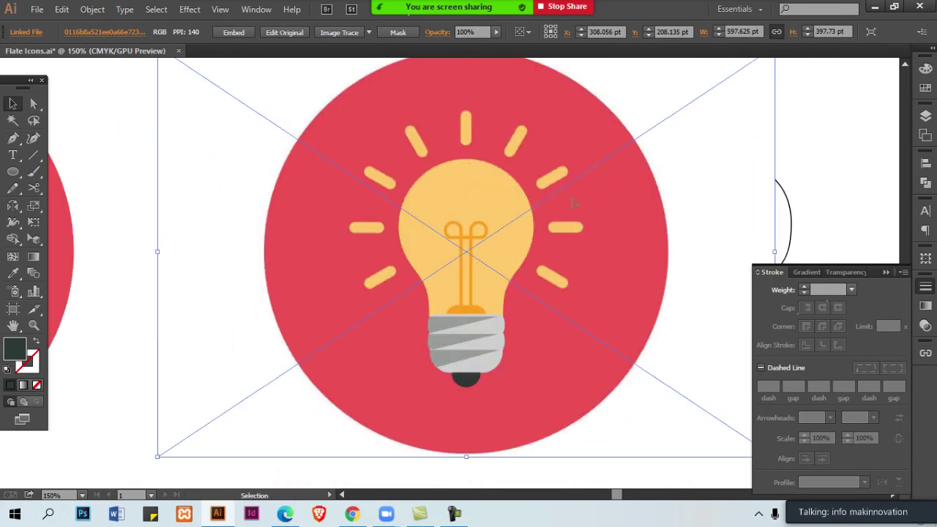
key("ctrl+3")
key("ctrl+alt+3")
key("v")
key("ctrl+shift+a")
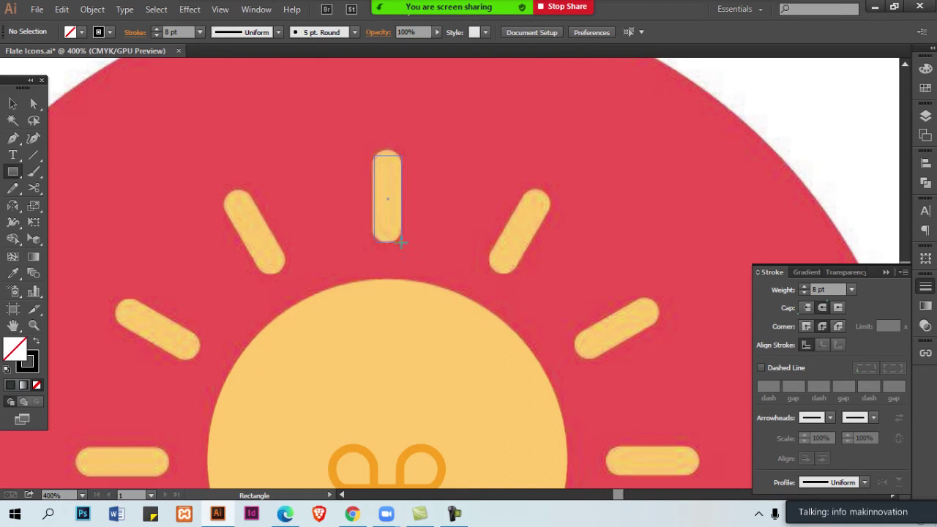
Trace the topmost light ray with a fully rounded rectangle about 9.75 by 33 pt, using a 0.25 pt stroke.
left_click_drag(374, 154, 402, 242)
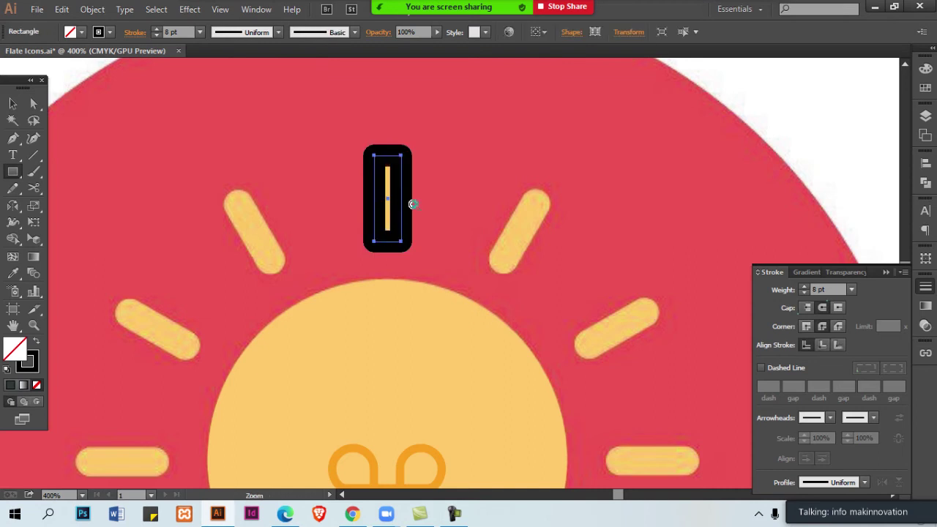
key("ctrl+equal")
left_click(851, 289)
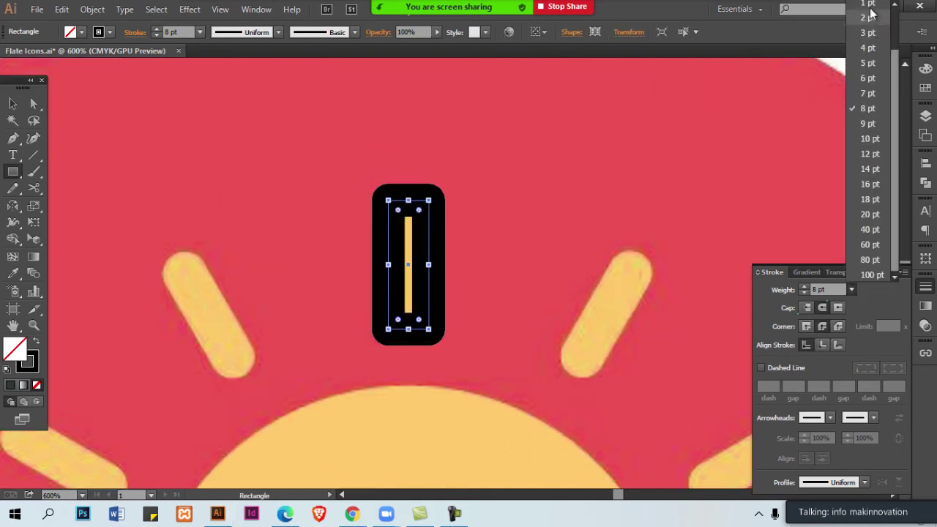
left_click(892, 24)
left_click(867, 8)
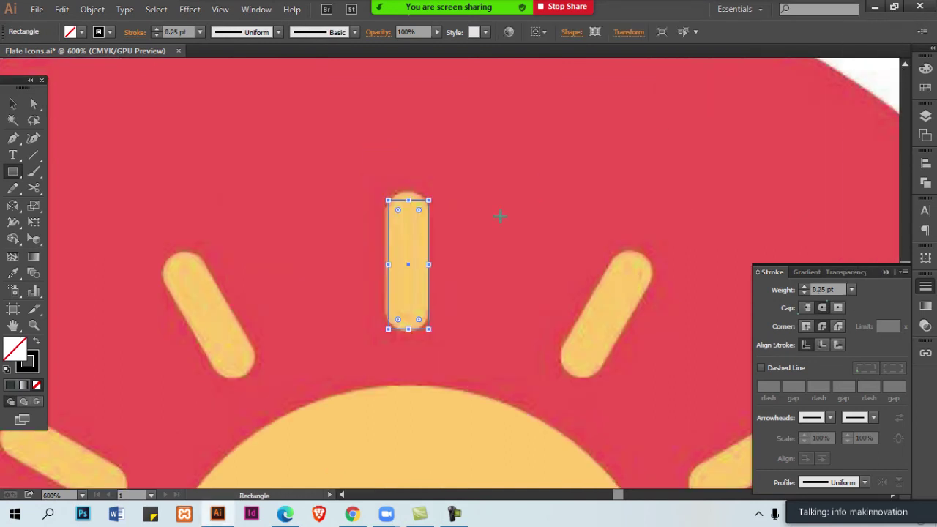
key("v")
left_click_drag(398, 210, 409, 193)
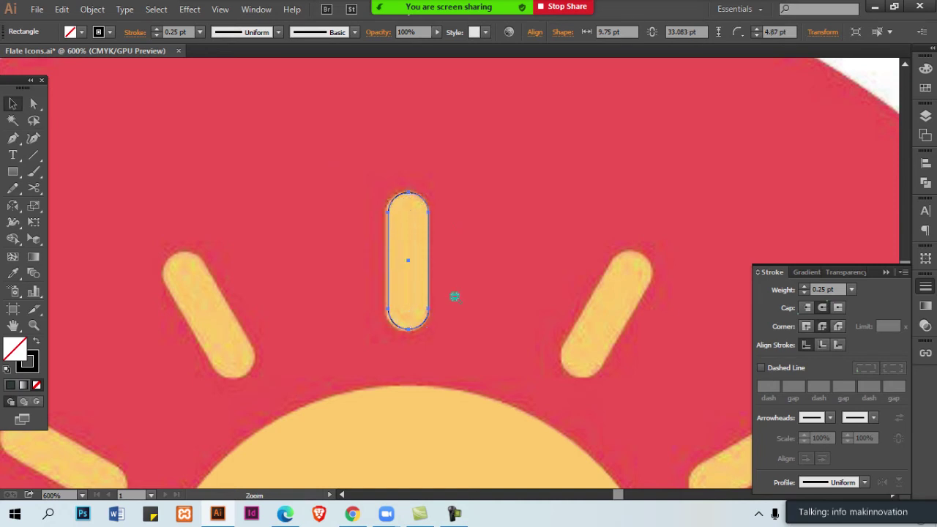
Fill the rounded rectangle with the yellow sampled from a neighbouring ray, replacing its outline, and deselect it.
key("ctrl+minus")
key("ctrl+minus")
key("i")
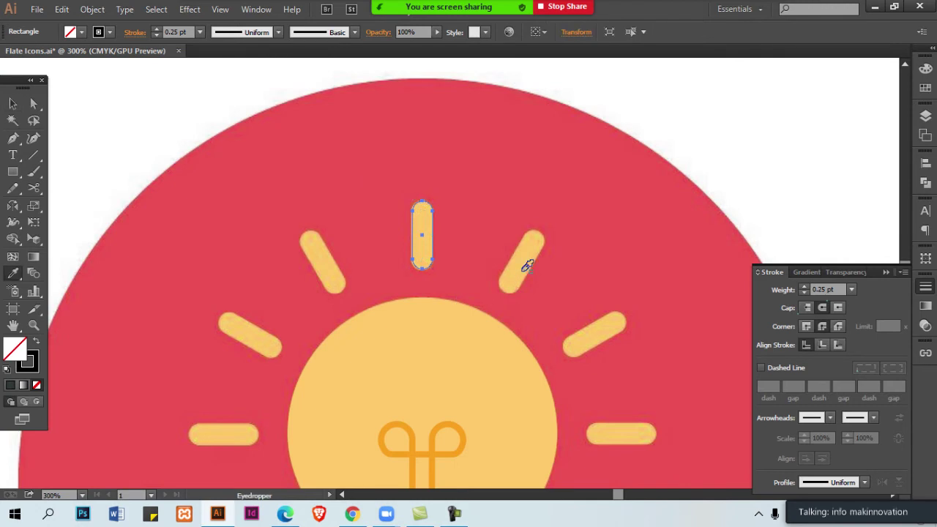
left_click(526, 265)
left_click(454, 261, "ctrl")
key("v")
left_click(426, 254)
key("ctrl+minus")
key("ctrl+minus")
left_click_drag(306, 276, 355, 241)
left_click_drag(495, 237, 485, 178)
key("ctrl+shift+a")
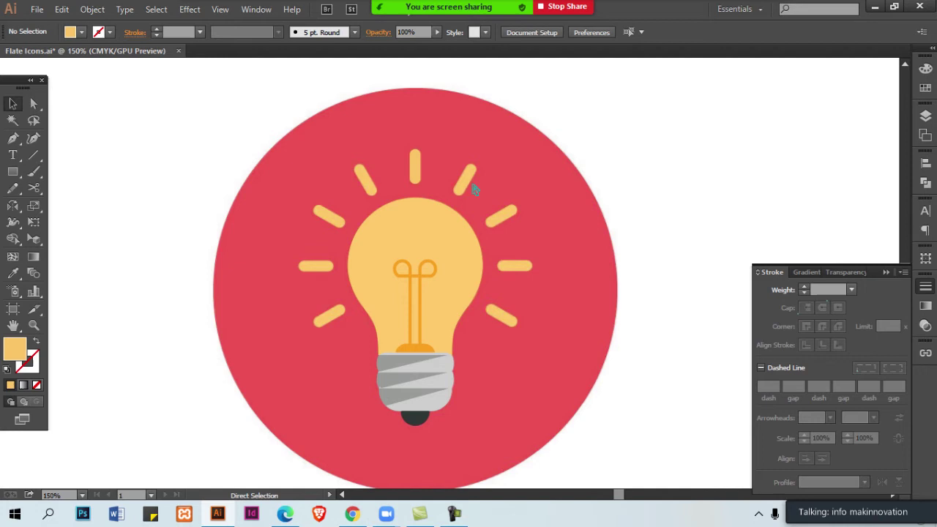
Paste a copy of the traced light ray and rotate it to lie horizontally over the reference ray beside the bulb.
key("ctrl+v")
key("ctrl+plus")
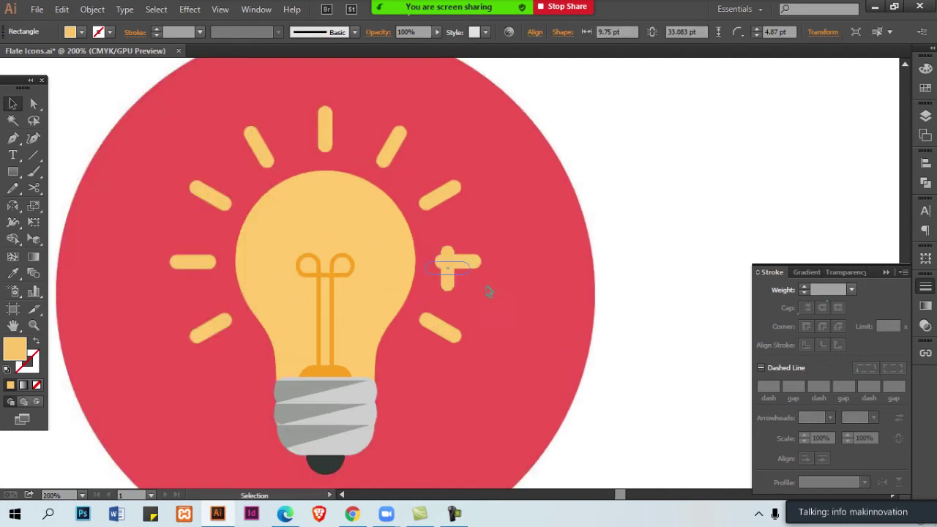
left_click_drag(489, 291, 488, 292)
scroll(488, 290, "up", 1)
left_click(456, 284)
left_click_drag(408, 265, 425, 255)
Duplicate the horizontal ray onto the matching reference ray on the bulb's opposite side and group the two rays.
left_click_drag(522, 259, 878, 230)
left_click_drag(790, 222, 398, 289)
left_click(803, 226, "shift")
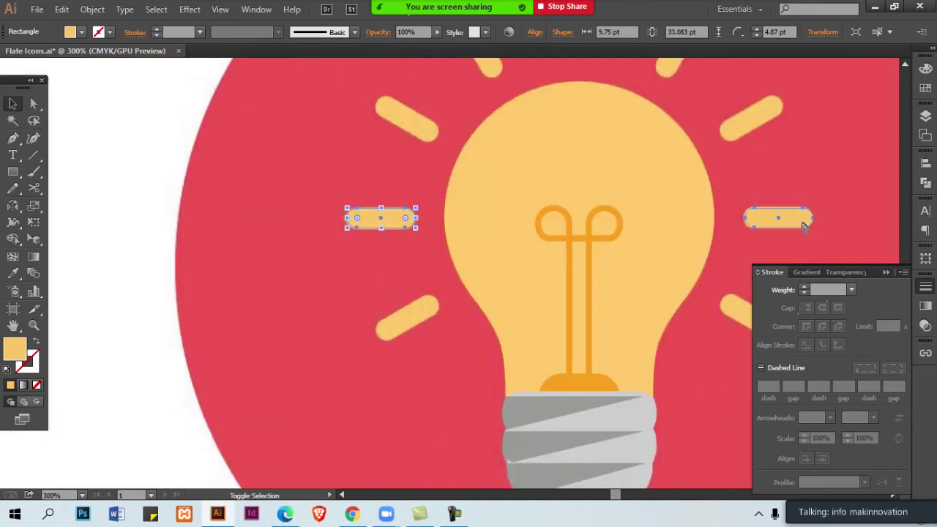
key("ctrl+g")
left_click(517, 225, "ctrl+alt")
left_click_drag(517, 225, 479, 231)
Fill the grouped pair of horizontal rays with black and leave the pair selected.
left_click(925, 68)
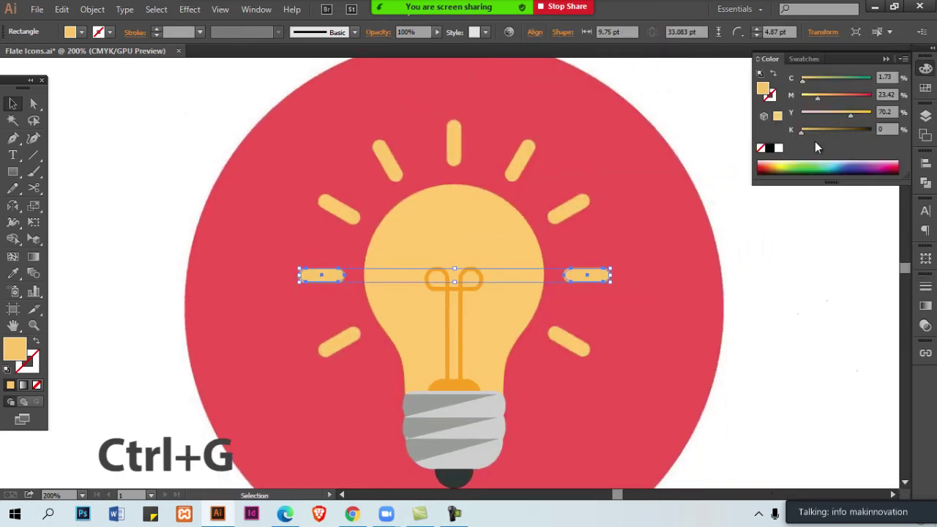
left_click(770, 150)
left_click_drag(567, 254, 491, 236)
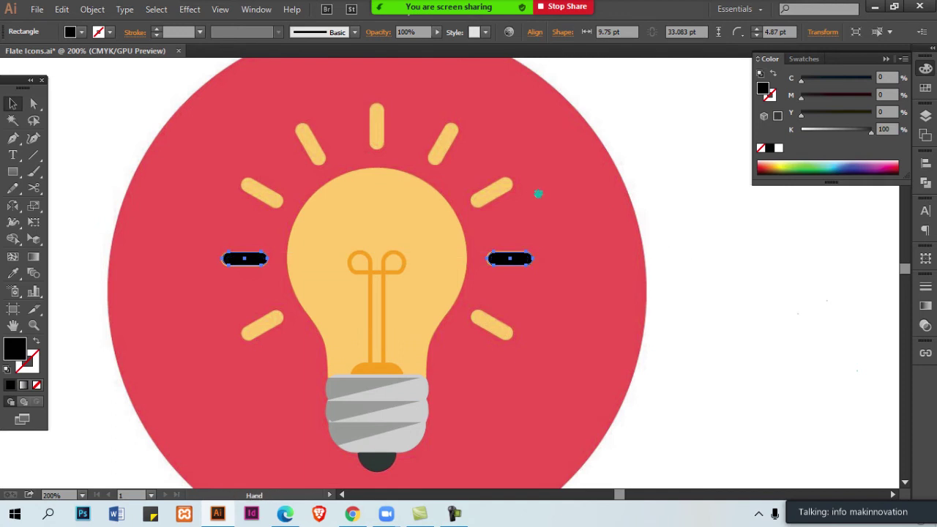
left_click_drag(538, 194, 554, 219)
left_click(685, 229)
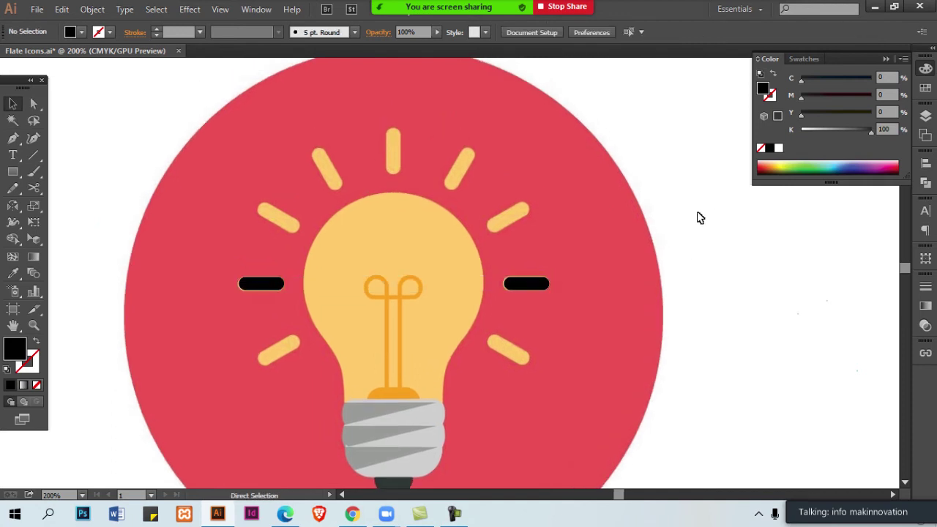
left_click(513, 284)
left_click(92, 10)
mouse_move(132, 25)
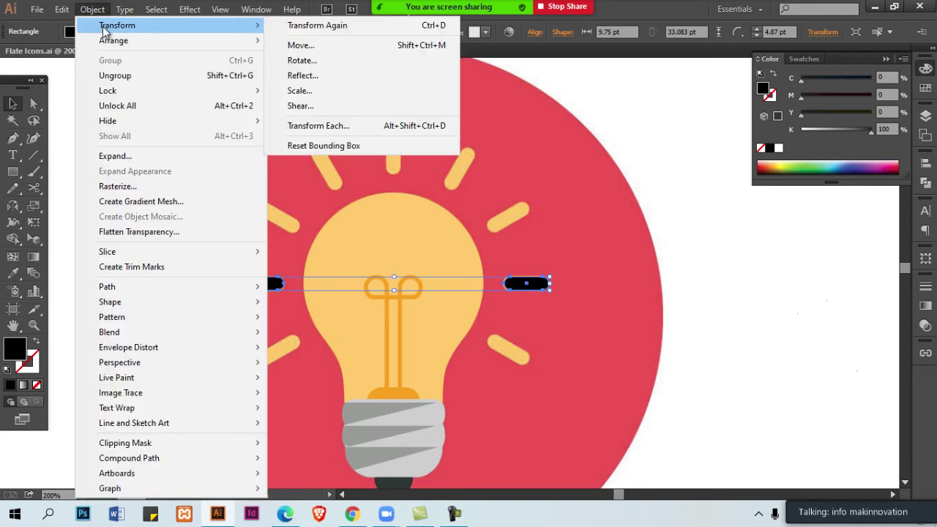
left_click(370, 66)
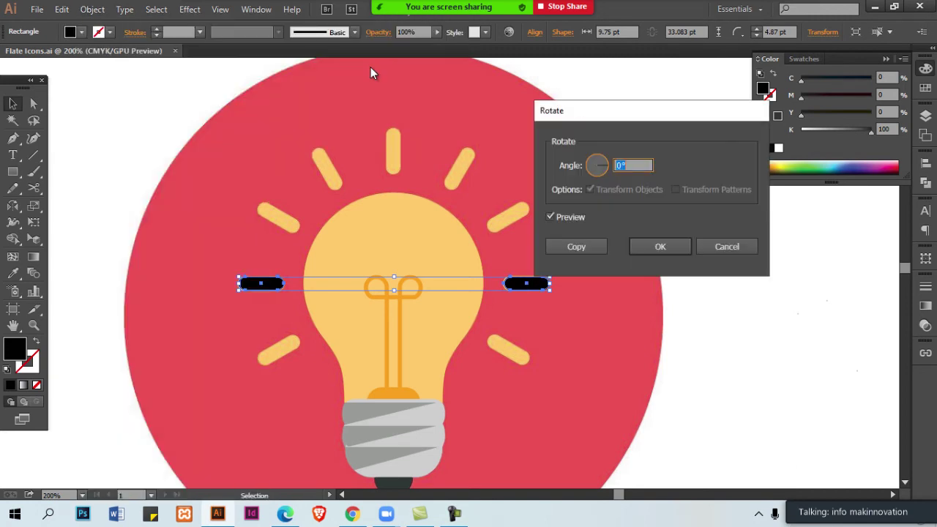
left_click(732, 248)
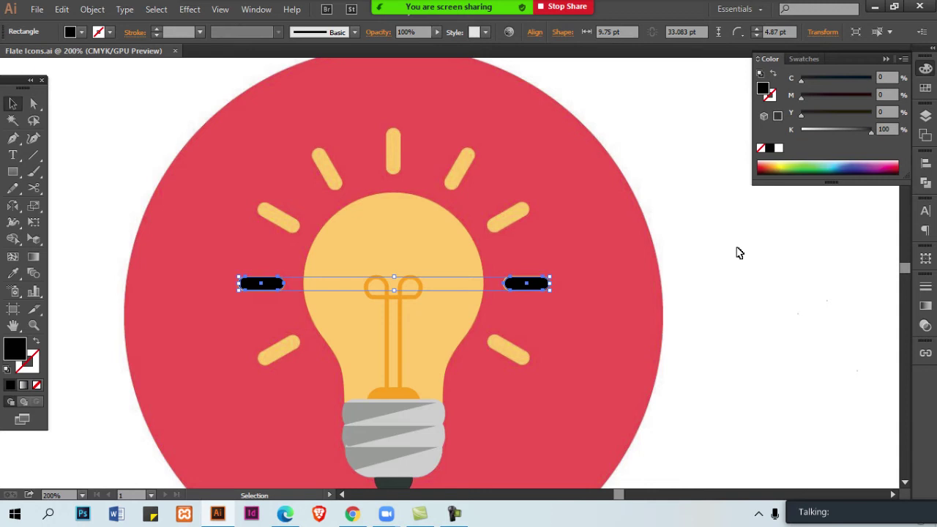
Start rotating the grouped ray pair about its centre and preview angles of 15° and 25°.
key("r")
key("Return")
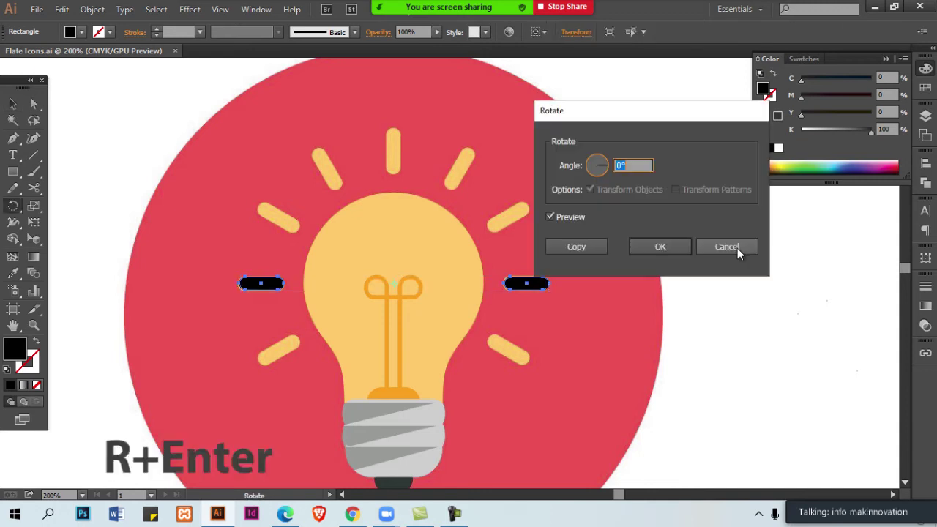
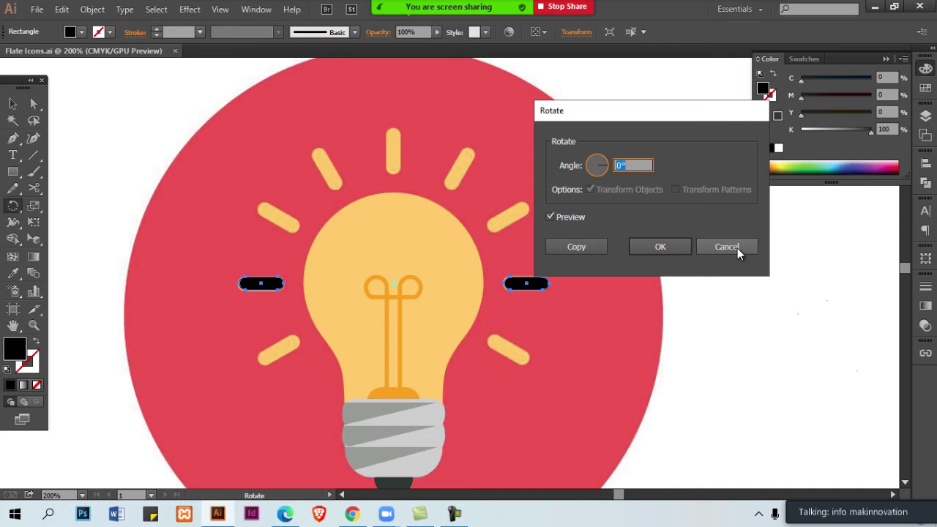
left_click_drag(644, 111, 681, 107)
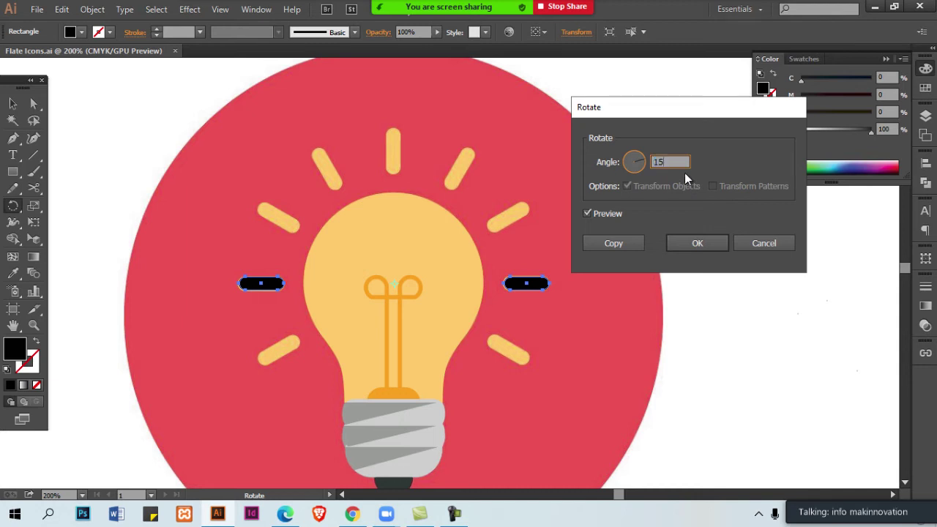
left_click(612, 219)
left_click(611, 219)
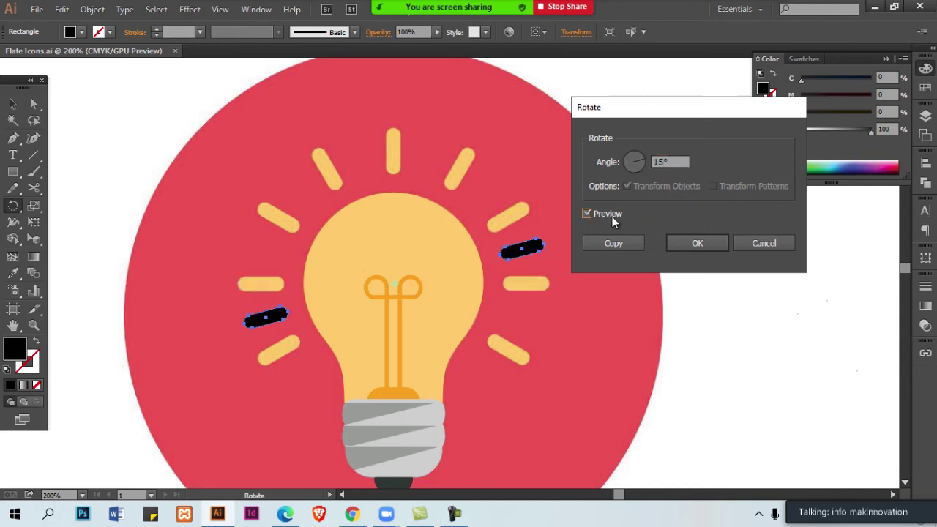
left_click(658, 160)
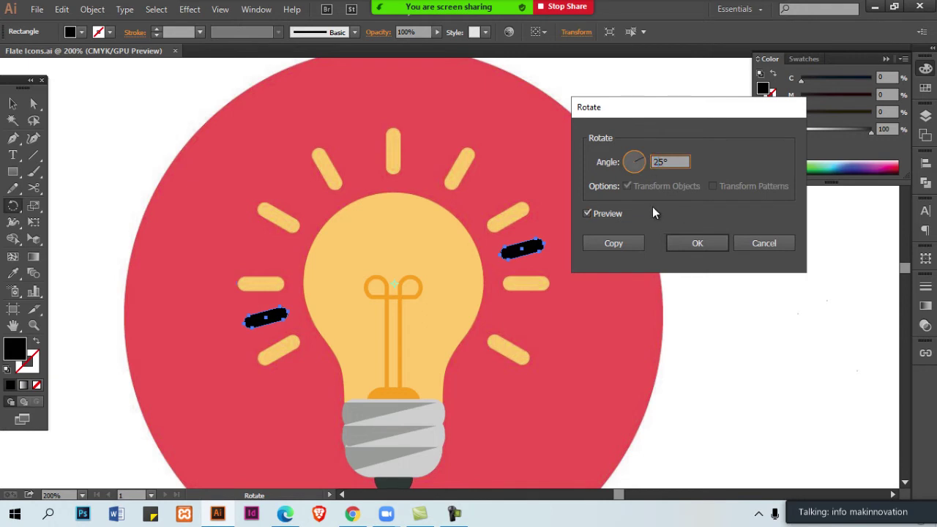
type("25")
left_click(611, 213)
left_click(612, 214)
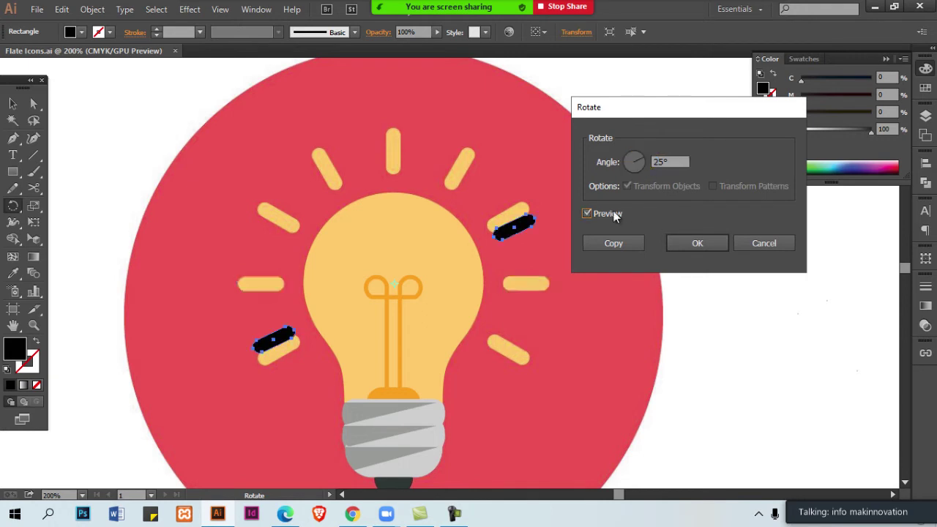
Set the rotation angle to 30° and create a rotated copy of the ray pair.
left_click(660, 161)
left_click(610, 214)
left_click(610, 214)
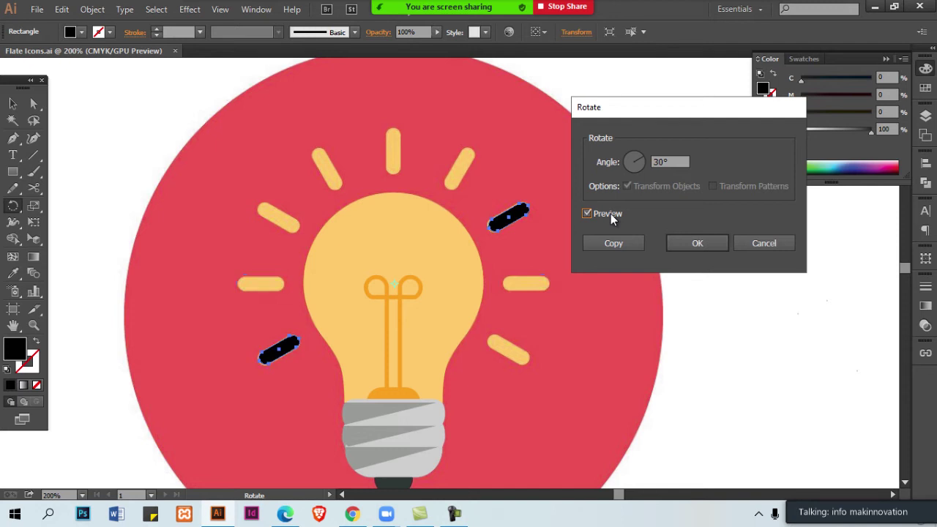
left_click(622, 243)
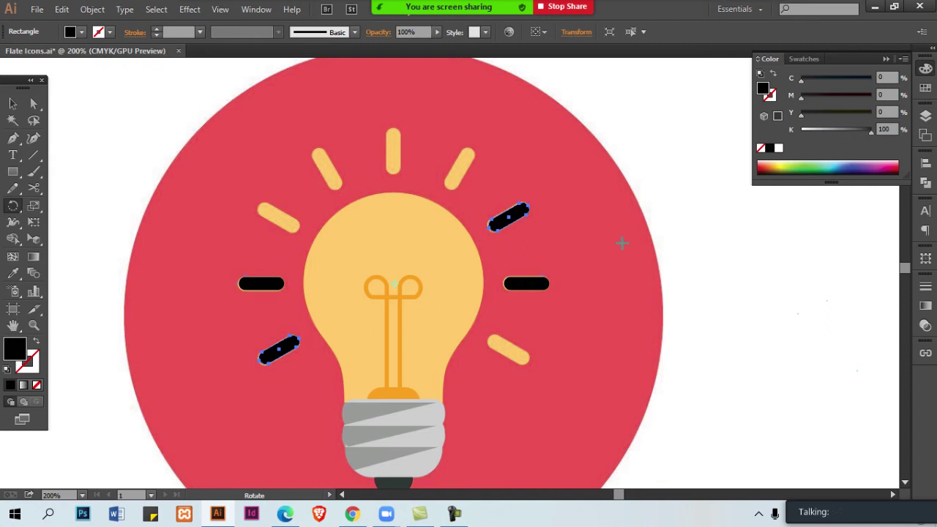
Repeat the 30° rotated copy of the ray pair four times to complete the ring around the bulb.
key("v")
key("ctrl+d")
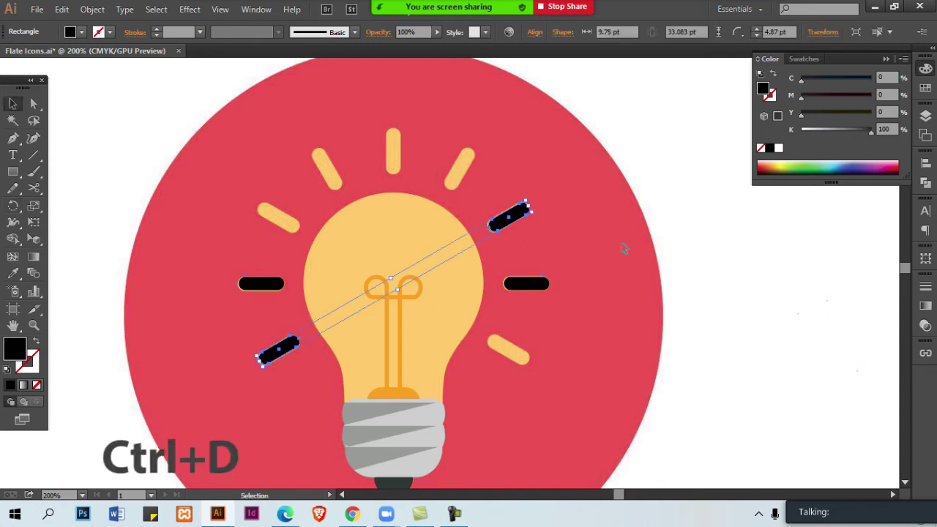
key("ctrl+d")
key("ctrl+d")
key("ctrl+d")
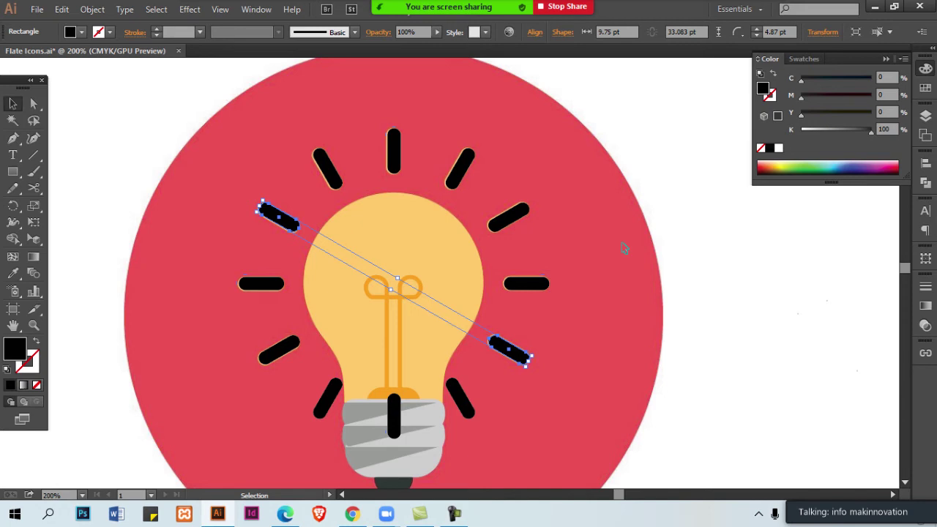
Ungroup the ray pairs that include the rays beside and over the screw base.
key("space")
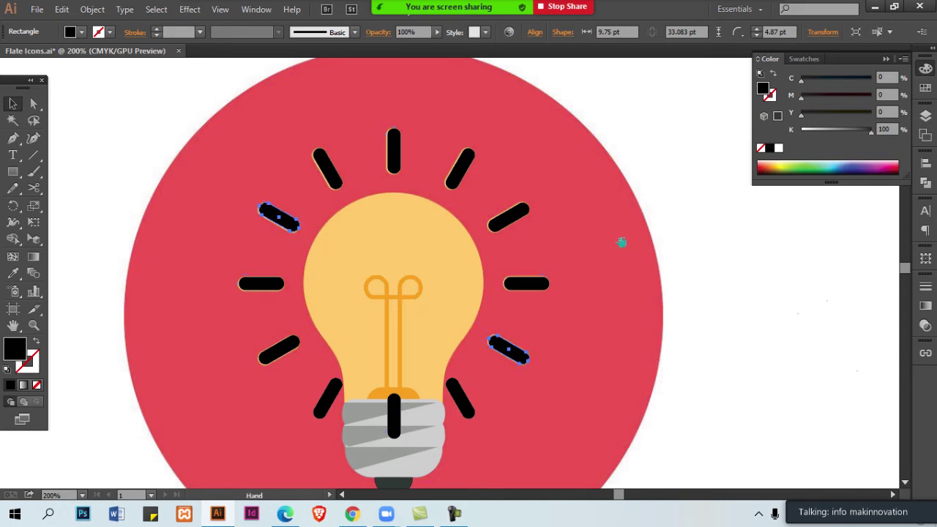
left_click_drag(453, 345, 501, 204)
left_click(508, 253)
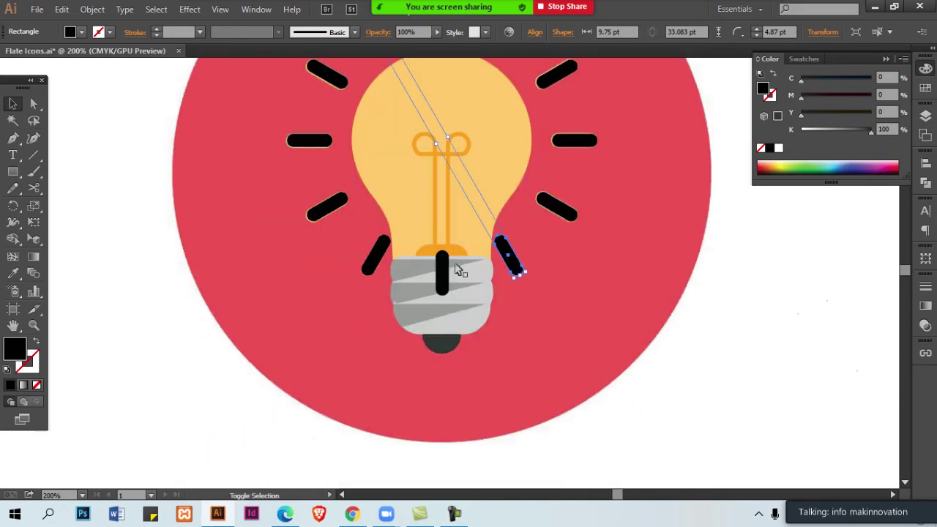
left_click(442, 273, "shift")
key("ctrl+shift+g")
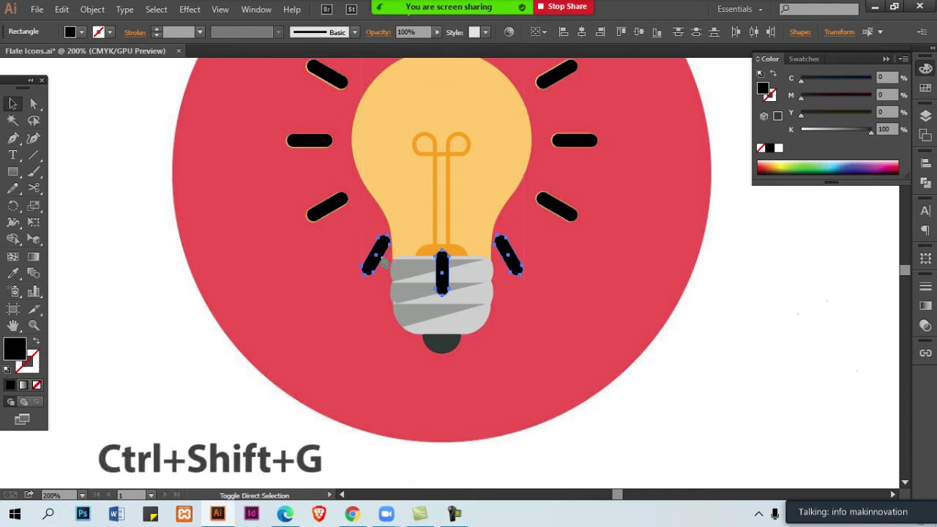
Delete the three lowest rays, beside and over the screw base.
left_click(383, 262)
left_click(374, 257)
left_click(442, 273, "shift")
left_click(512, 263, "shift")
key("Delete")
key("ctrl+minus")
key("ctrl+minus")
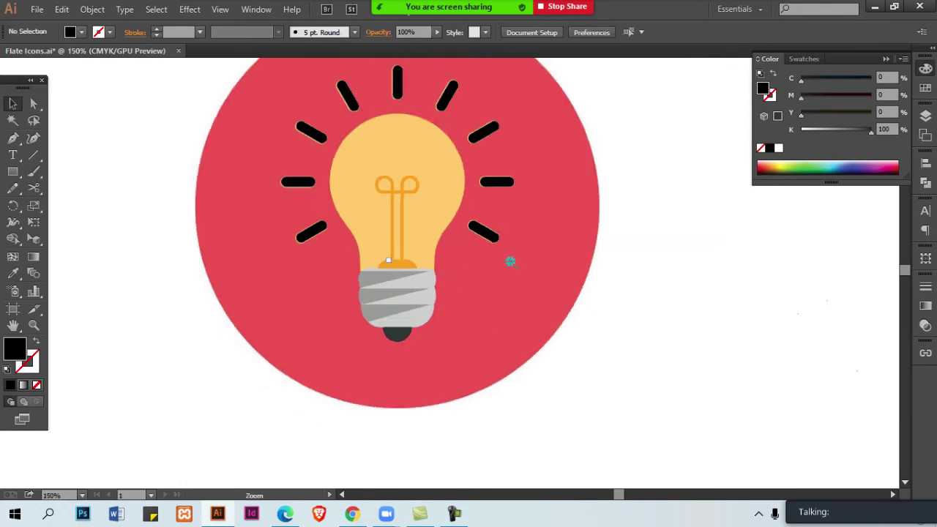
Select all remaining black rays around the bulb and fill them with the yellow sampled from the bulb.
left_click_drag(283, 135, 466, 174)
left_click(444, 214, "ctrl")
left_click_drag(248, 191, 264, 140)
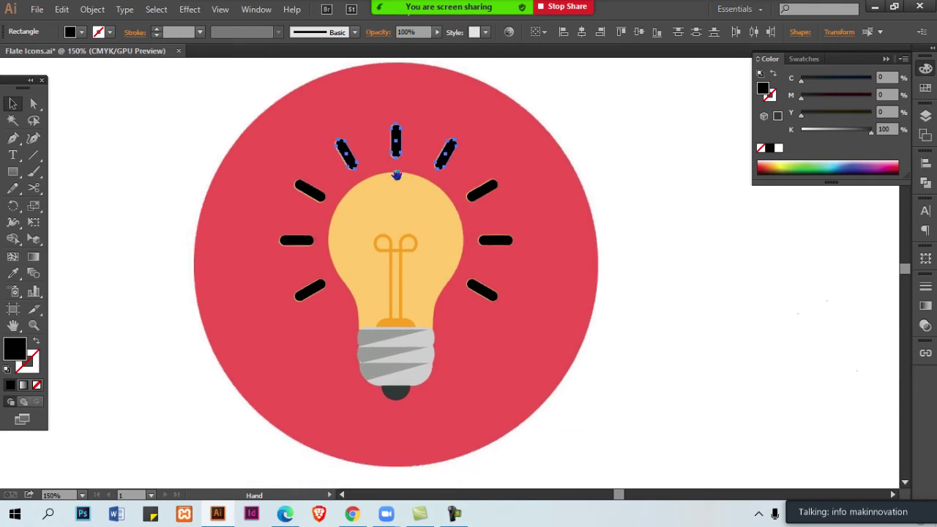
left_click(483, 192, "shift")
left_click(502, 242, "shift")
left_click(484, 291, "shift")
key("i")
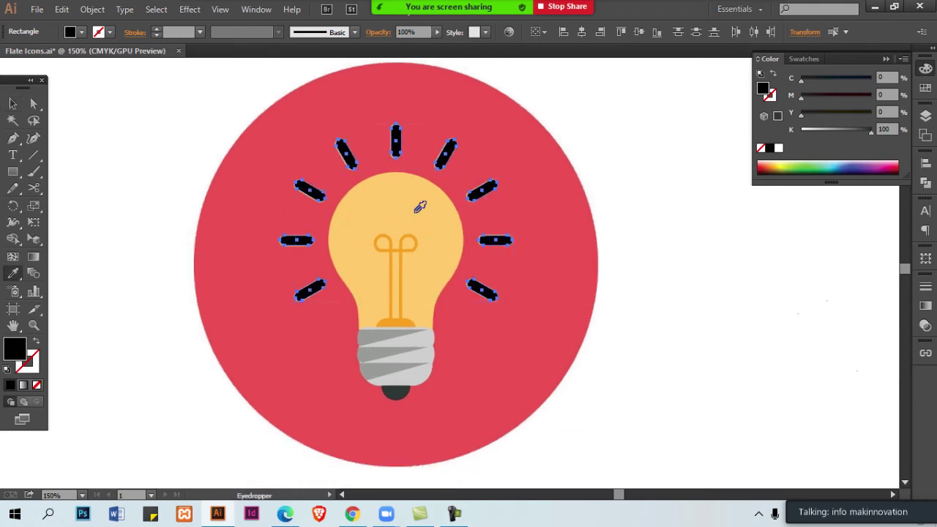
left_click(418, 208)
key("v")
Select the traced bulb together with all its rays and group them.
key("ctrl+minus")
left_click(480, 303, "ctrl+alt")
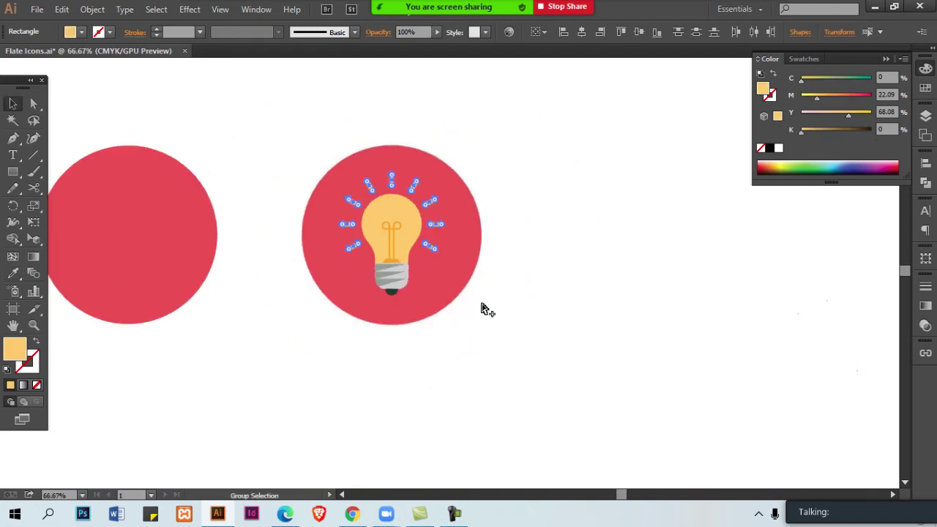
left_click(469, 297)
left_click_drag(403, 284, 470, 295)
left_click_drag(395, 168, 570, 356)
left_click_drag(361, 263, 485, 249)
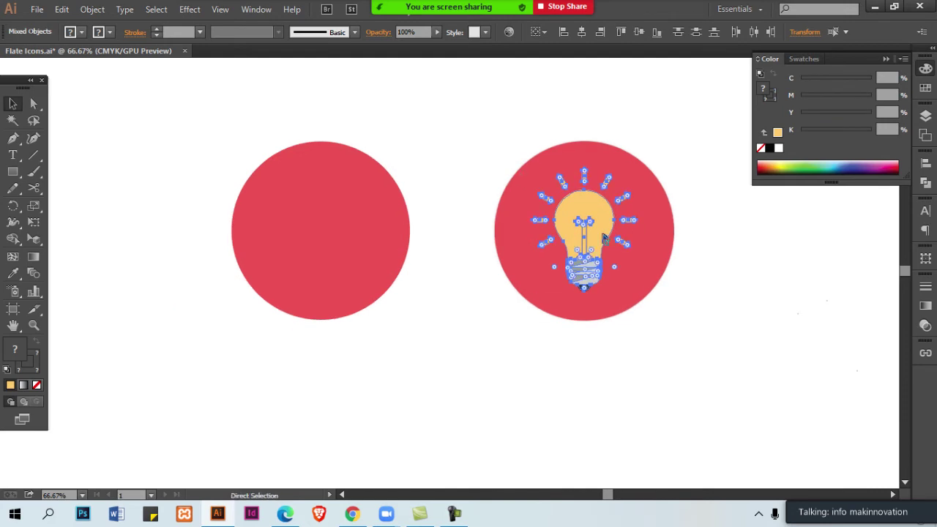
key("ctrl+g")
Align the bulb group to the horizontal centre of the separate red circle, keeping the circle in place, and deselect.
left_click(322, 230, "shift")
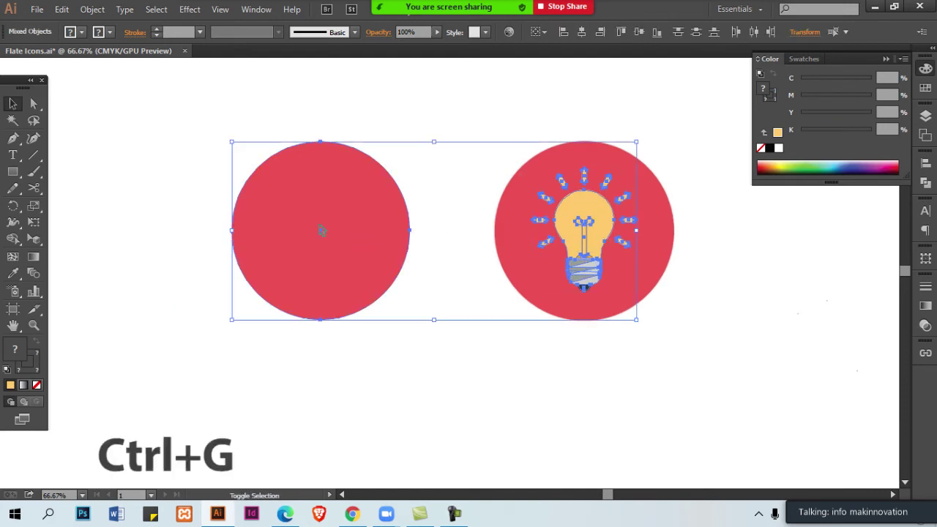
left_click(349, 211)
left_click(581, 31)
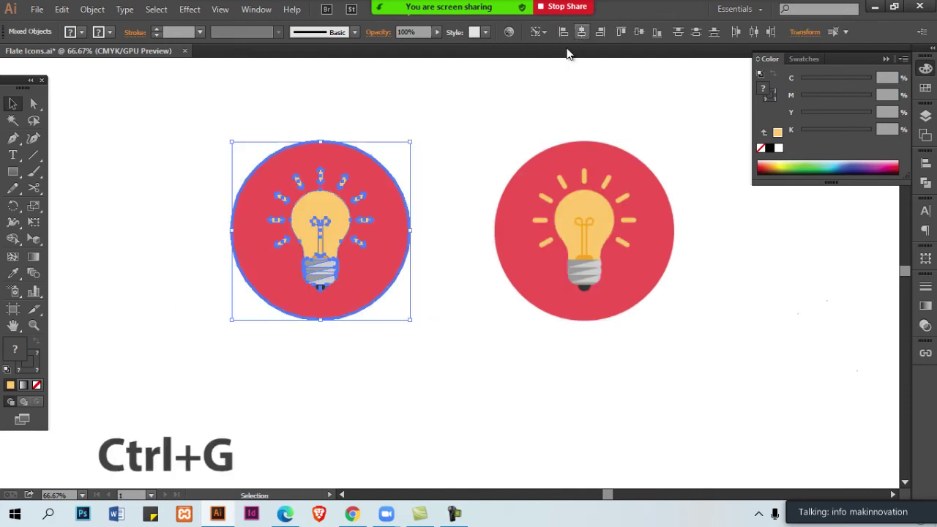
left_click(449, 214)
Compare the traced icon with the reference image, both up close and in Outline view.
key("ctrl+space")
left_click(450, 249, "ctrl")
left_click(451, 249, "ctrl")
left_click_drag(401, 267, 541, 233)
left_click(542, 232, "ctrl+alt")
key("ctrl+y")
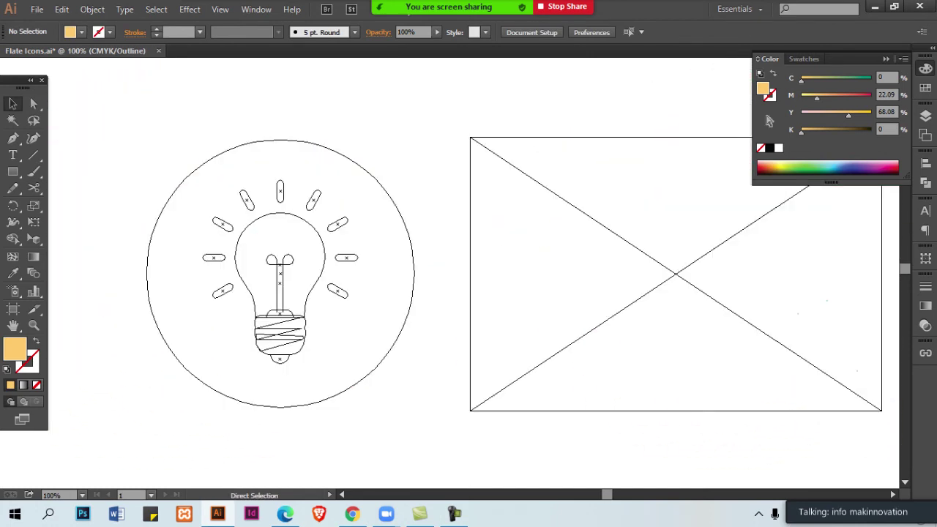
key("ctrl+y")
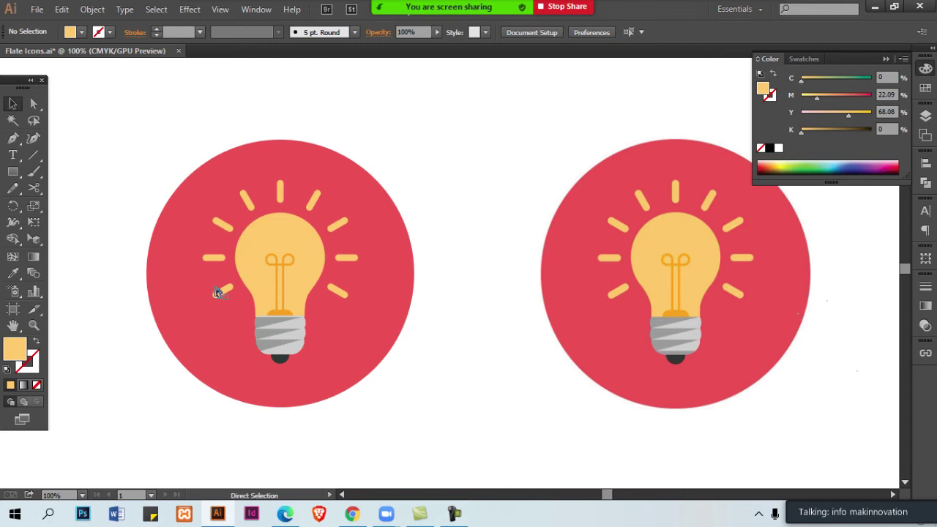
Move the finished light-bulb icon closer to the reference image and save the document.
left_click_drag(150, 109, 398, 418)
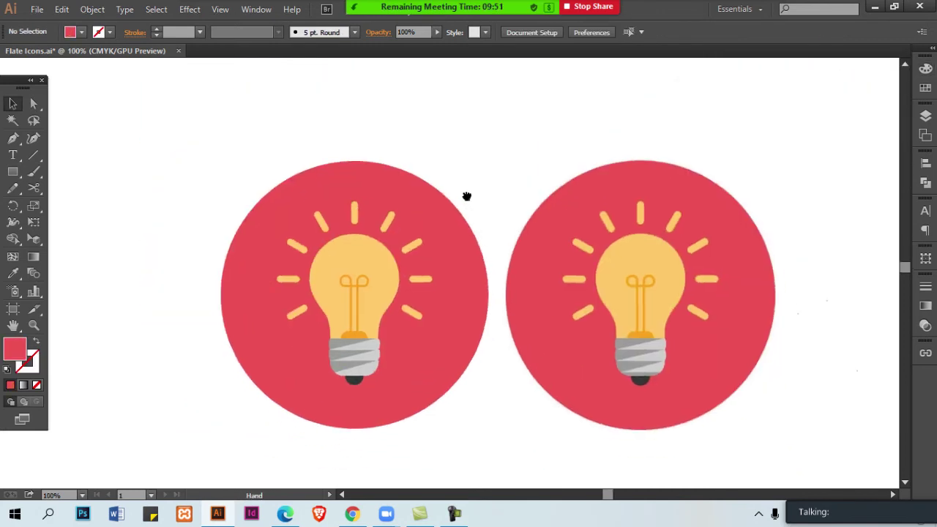
left_click_drag(467, 196, 466, 195)
key("ctrl+s")
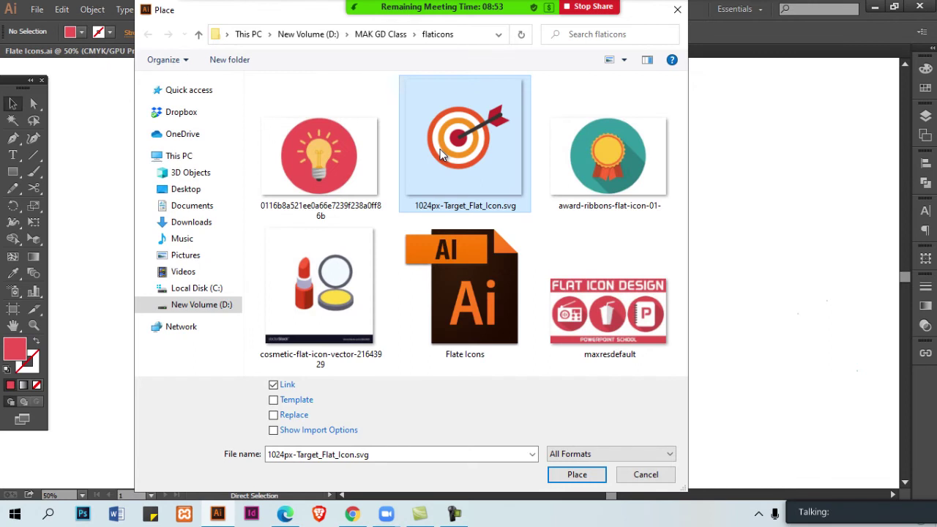
Place the linked image 1024px-Target_Flat_Icon.svg on an empty area of the canvas and lock it.
double_click(440, 148)
left_click(320, 244)
scroll(359, 283, "down", 3)
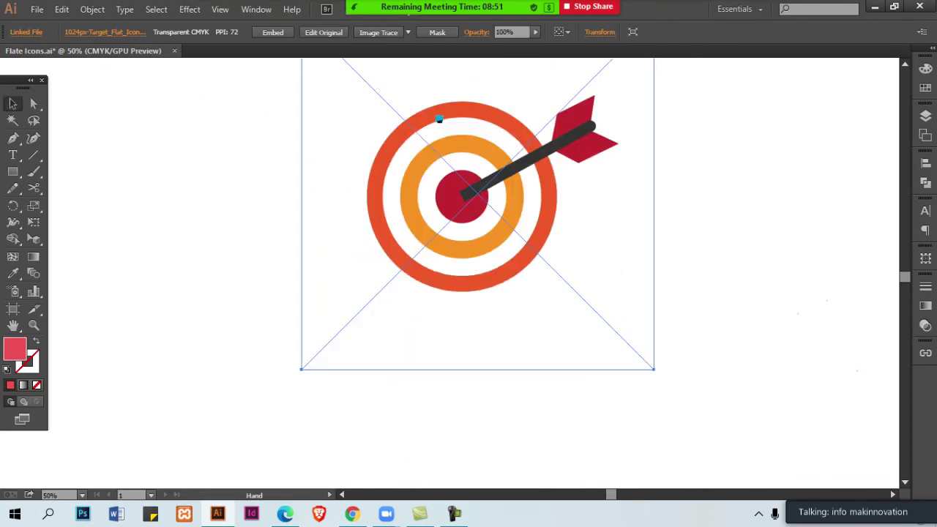
left_click_drag(456, 161, 461, 199)
key("ctrl+2")
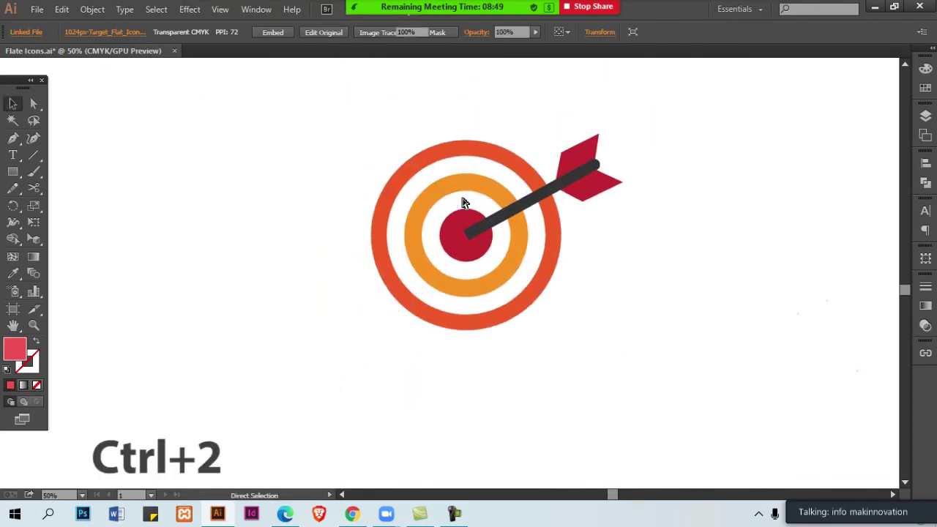
Draw a circle over the target with the Ellipse tool and give it no fill and a black stroke.
left_click_drag(13, 172, 74, 202)
left_click_drag(406, 170, 554, 292)
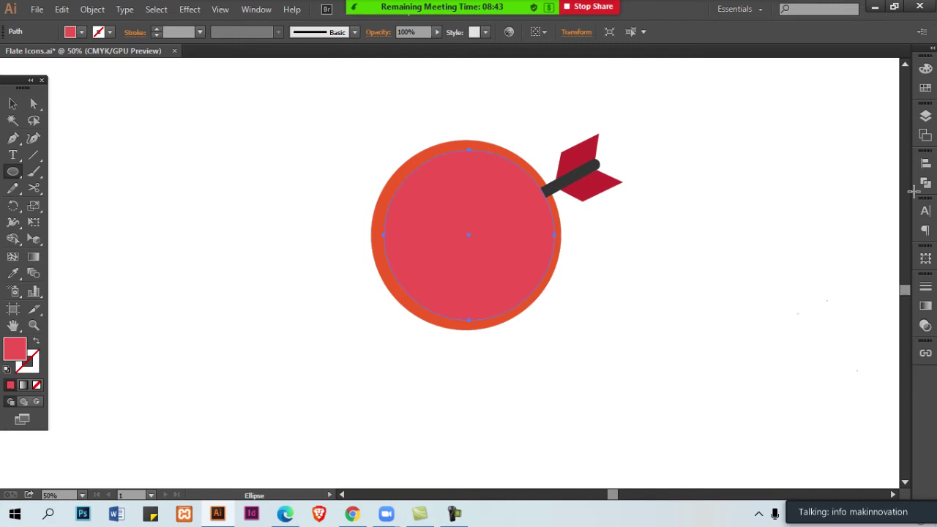
left_click(925, 68)
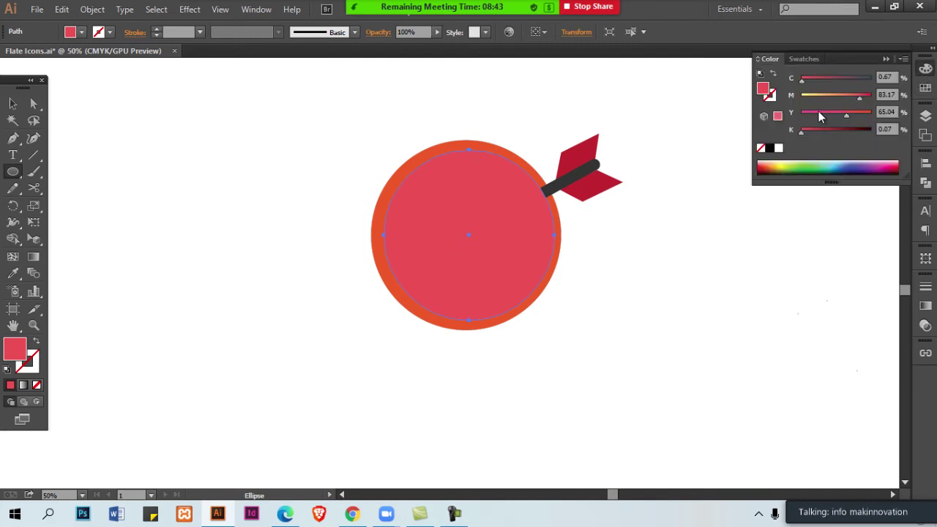
left_click(760, 148)
left_click(769, 97)
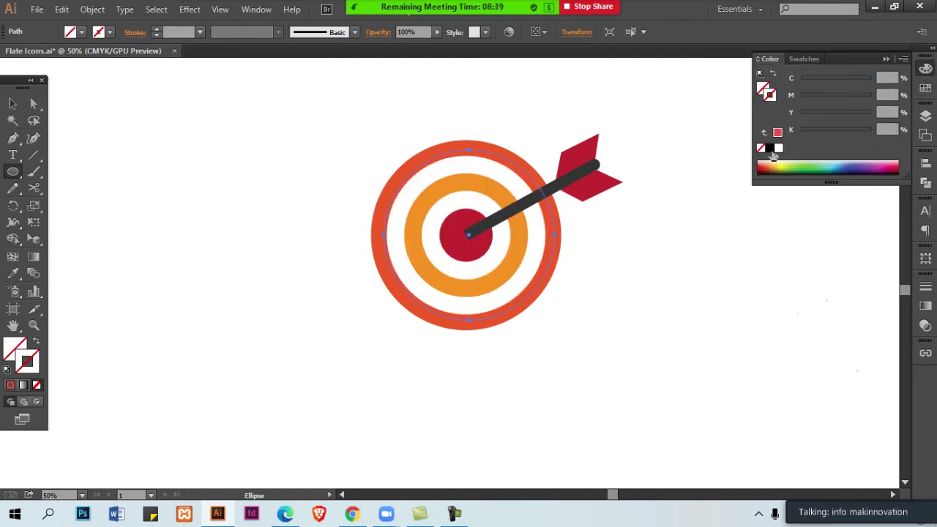
left_click(769, 148)
key("v")
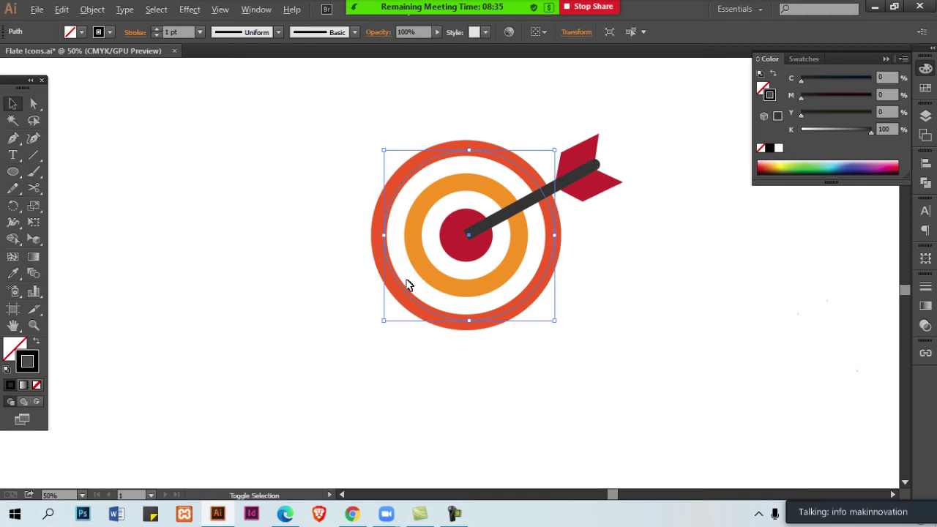
Resize the circle so its path runs along the middle of the target's outer orange-red ring.
left_click_drag(383, 321, 378, 328)
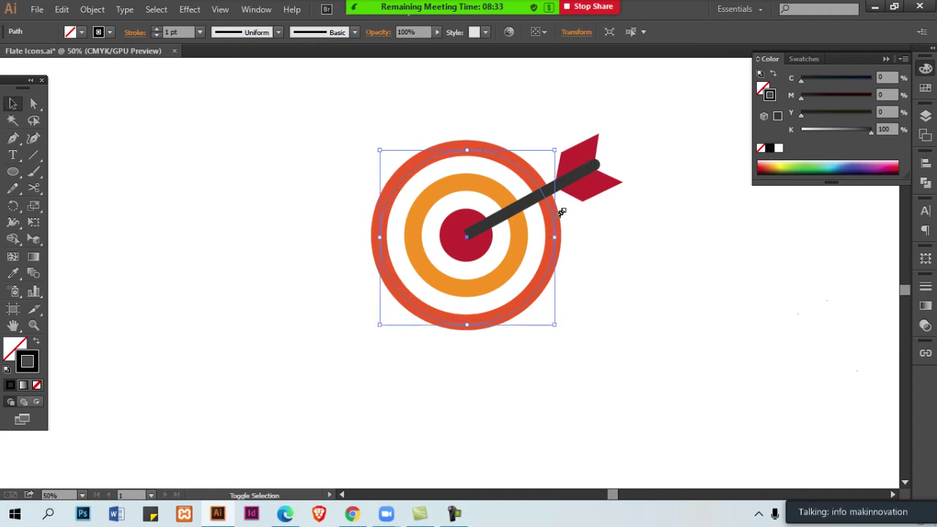
left_click_drag(555, 150, 557, 148)
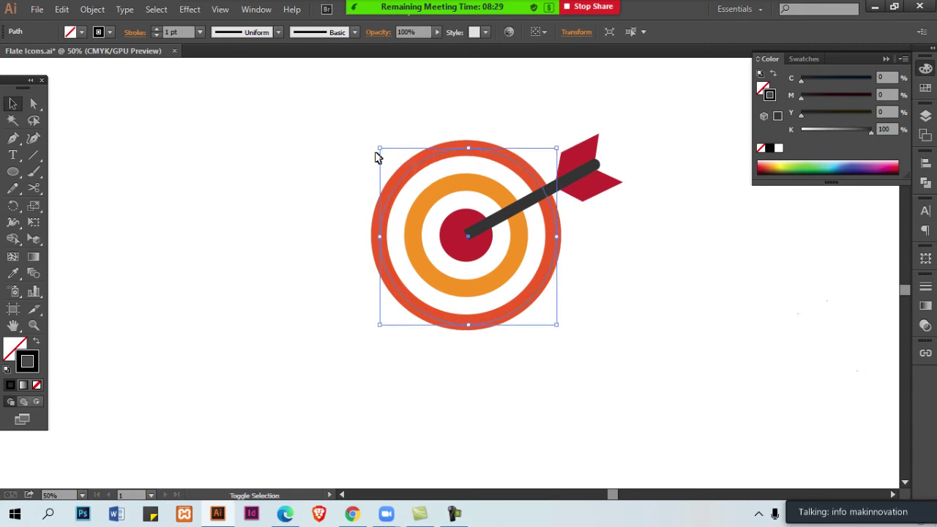
left_click_drag(379, 149, 379, 150)
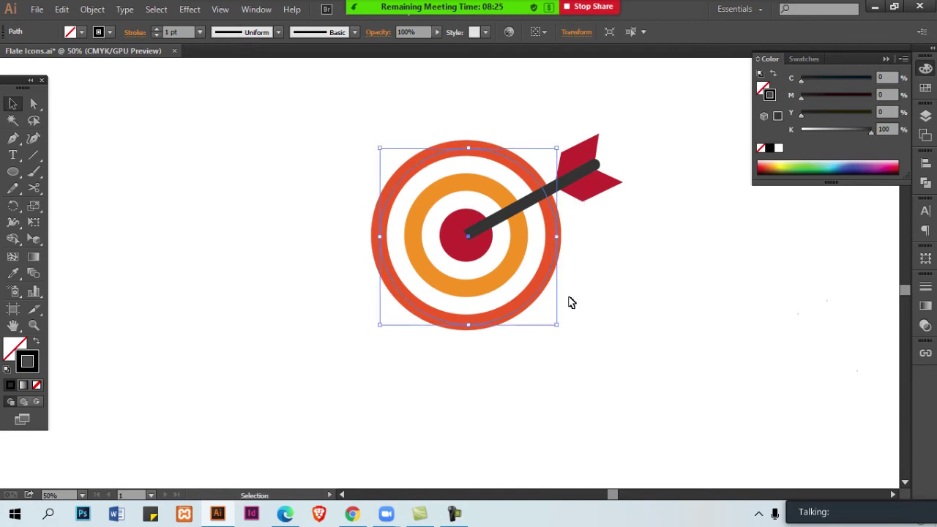
left_click_drag(556, 324, 553, 321)
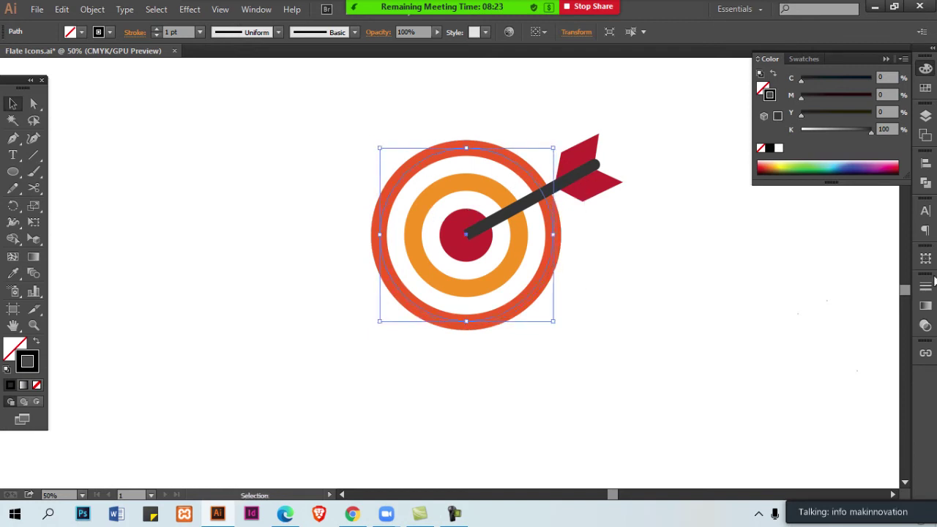
Set the circle's stroke weight to 44 pt so it covers the outer ring.
left_click(926, 284)
left_click(804, 287)
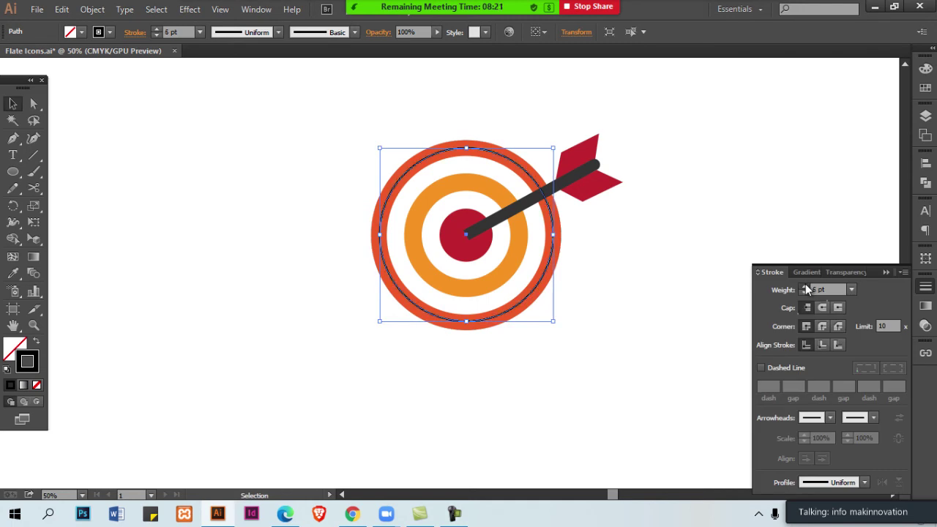
left_click_drag(805, 289, 805, 289)
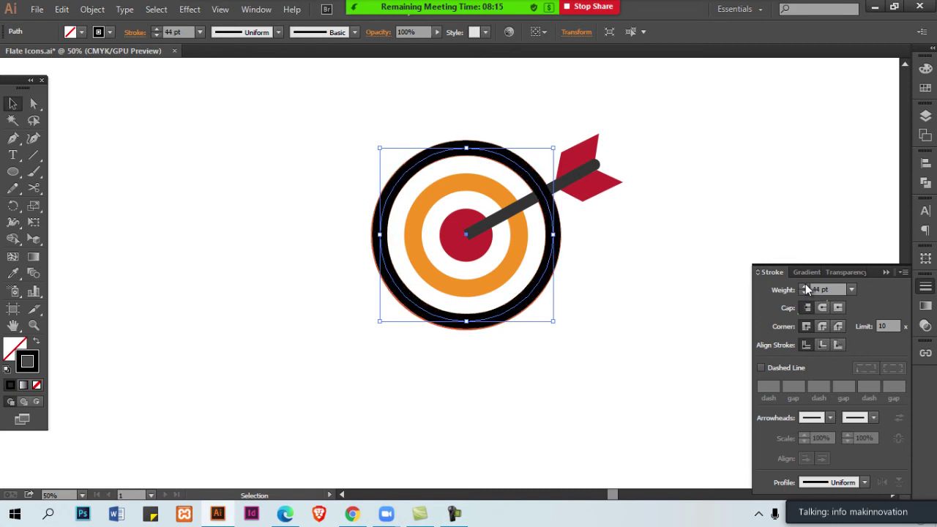
Copy the ring in place with a zero vertical offset and scale the copy concentrically to match the orange ring.
key("Return")
key("Tab")
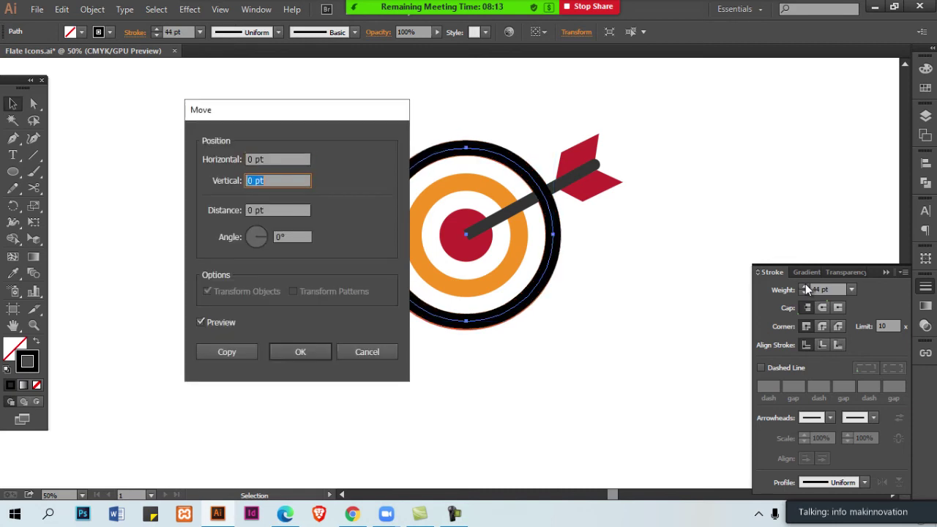
type("0")
left_click(226, 352)
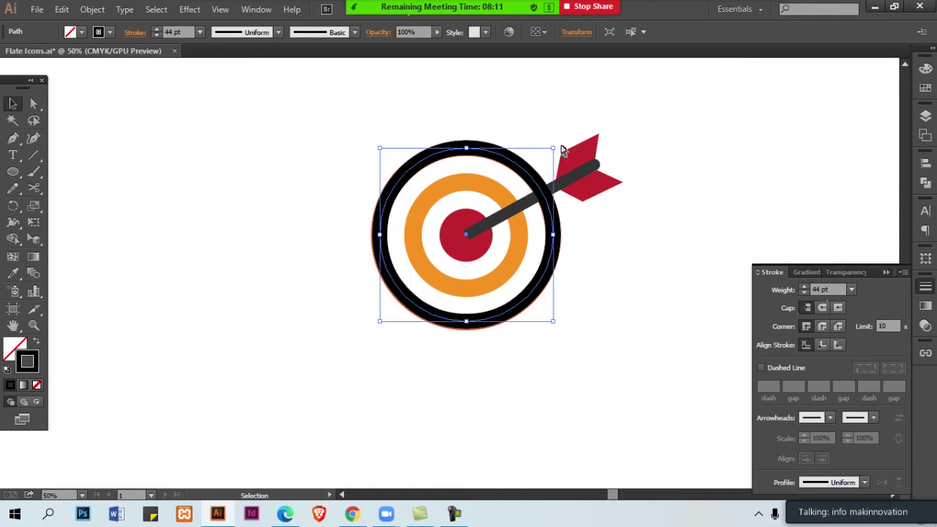
left_click_drag(554, 147, 537, 186)
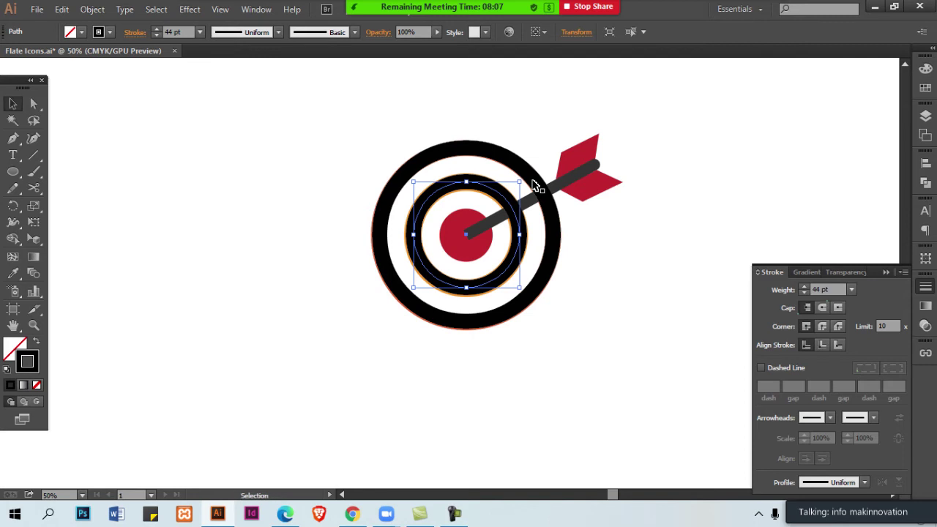
Copy the middle ring in place and scale the copy concentrically down to the outline of the red bullseye.
key("Return")
key("Tab")
key("Tab")
left_click(227, 351)
left_click_drag(518, 183, 504, 213)
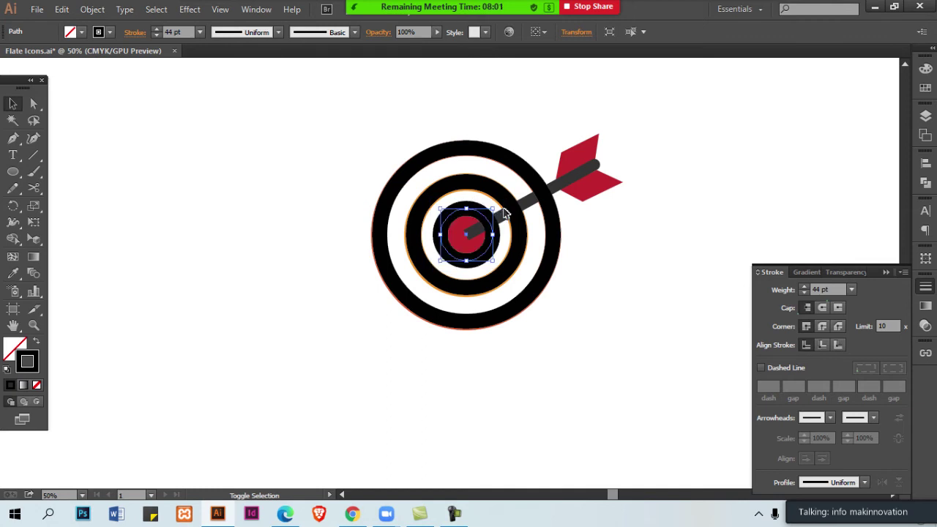
Apply the reference bullseye's dark red fill without a stroke to the innermost circle, and hide that circle.
key("i")
left_click(467, 236)
key("ctrl+shift+a")
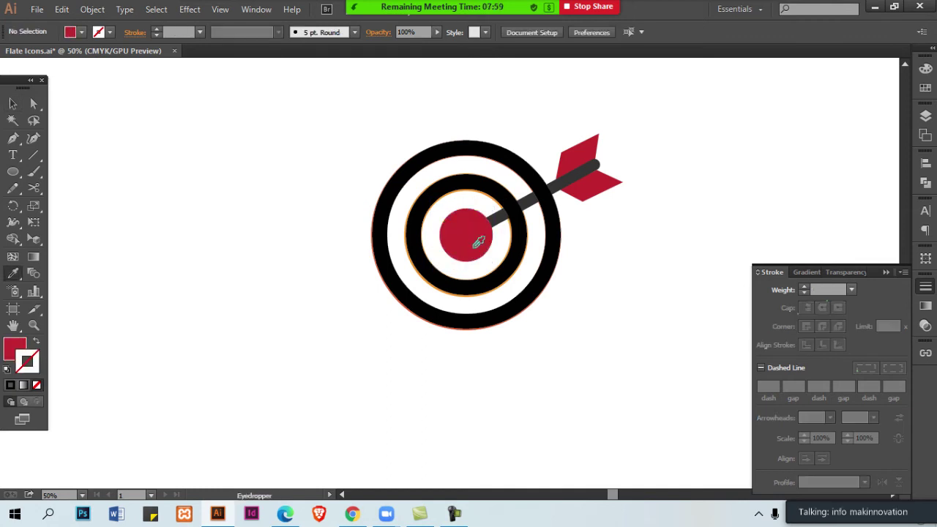
key("v")
left_click(487, 236)
key("ctrl+3")
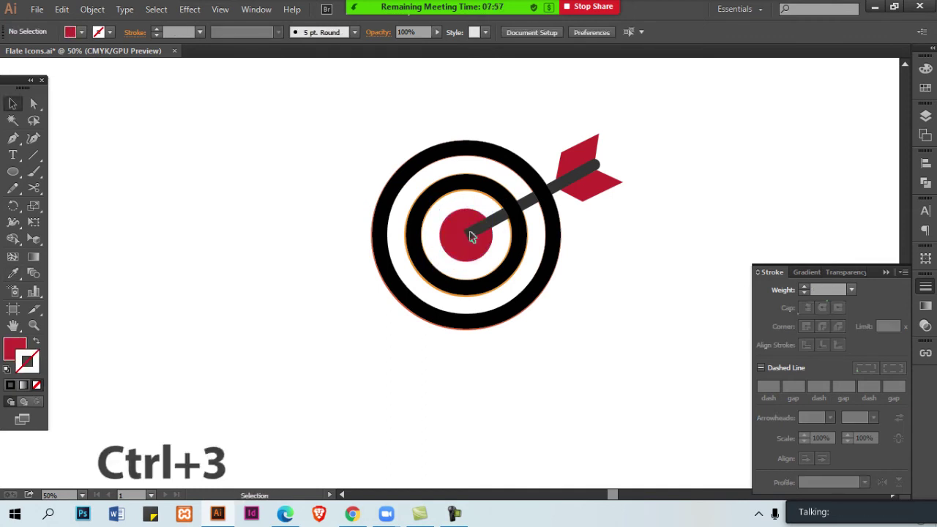
Draw a straight line along the arrow shaft from its tip to its rounded end, and copy the outer ring's stroke onto it.
left_click(38, 150)
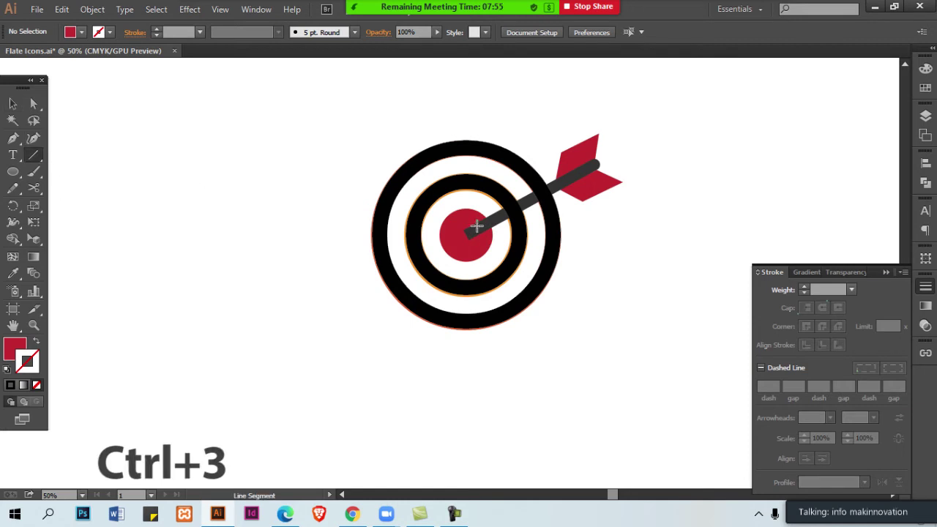
left_click_drag(466, 236, 597, 163)
key("v")
key("i")
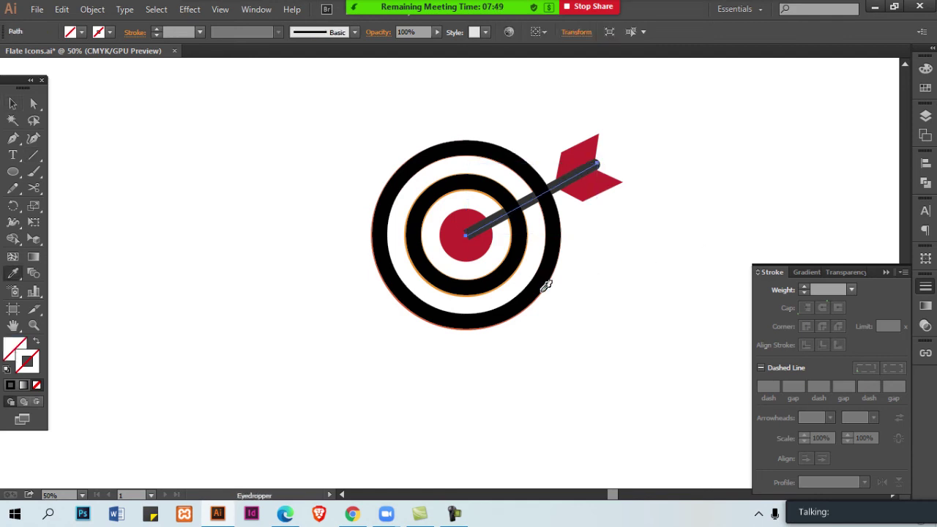
left_click(538, 289)
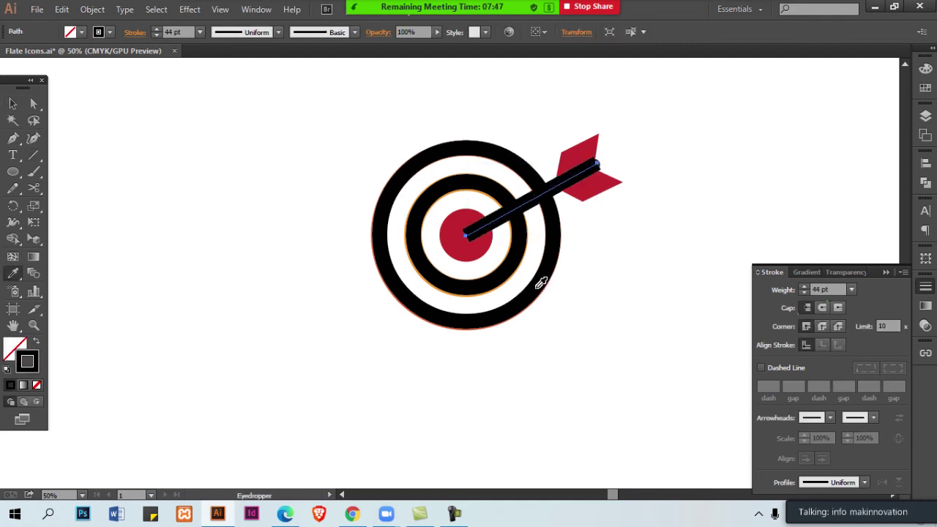
Give the shaft line round caps and corners and reduce its stroke weight to 30 pt.
key("v")
left_click(631, 224)
left_click(566, 184)
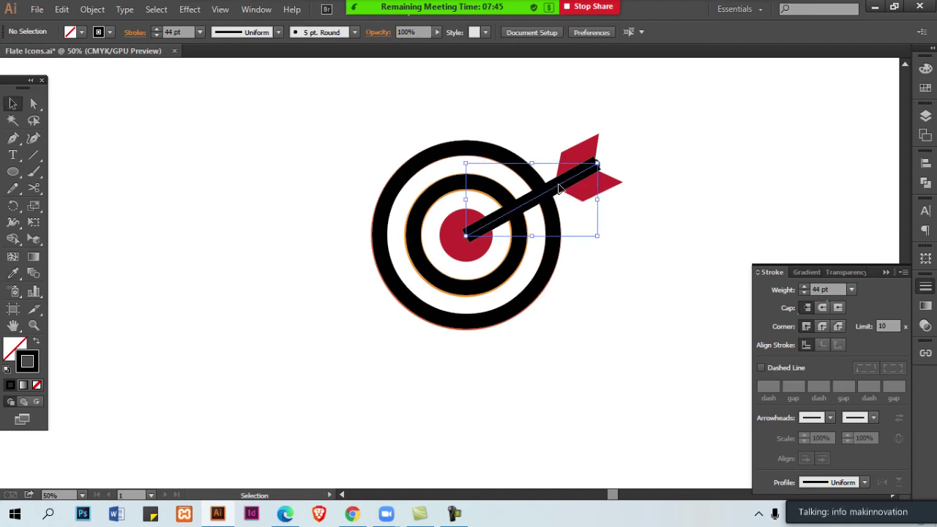
left_click(821, 325)
left_click(803, 294)
left_click(803, 294)
left_click(803, 293)
left_click(803, 294)
left_click(803, 294)
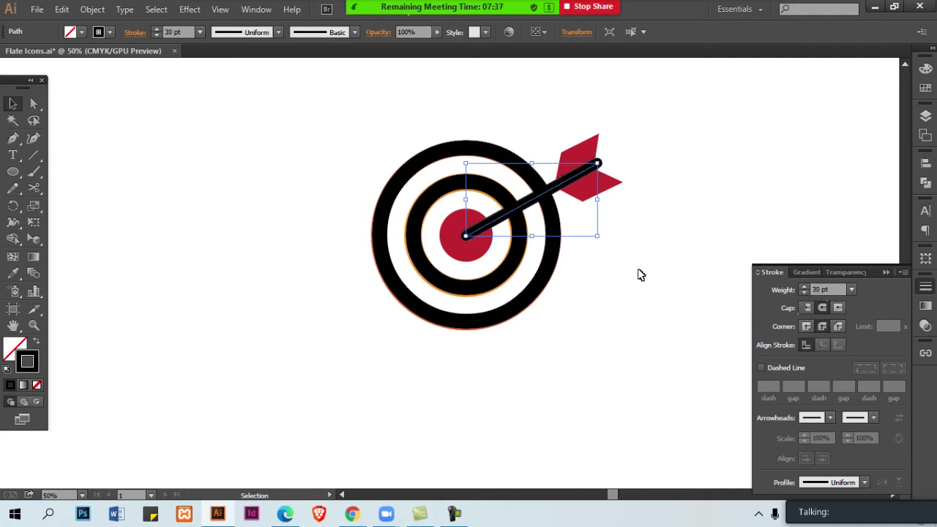
Show the hidden bullseye circle again and clear the selection.
key("ctrl+shift+a")
key("ctrl+alt+3")
key("ctrl+shift+a")
left_click(469, 236)
left_click(535, 225, "ctrl")
left_click(535, 225, "ctrl")
left_click(535, 225, "ctrl")
left_click_drag(273, 295, 686, 121)
key("ctrl+shift+a")
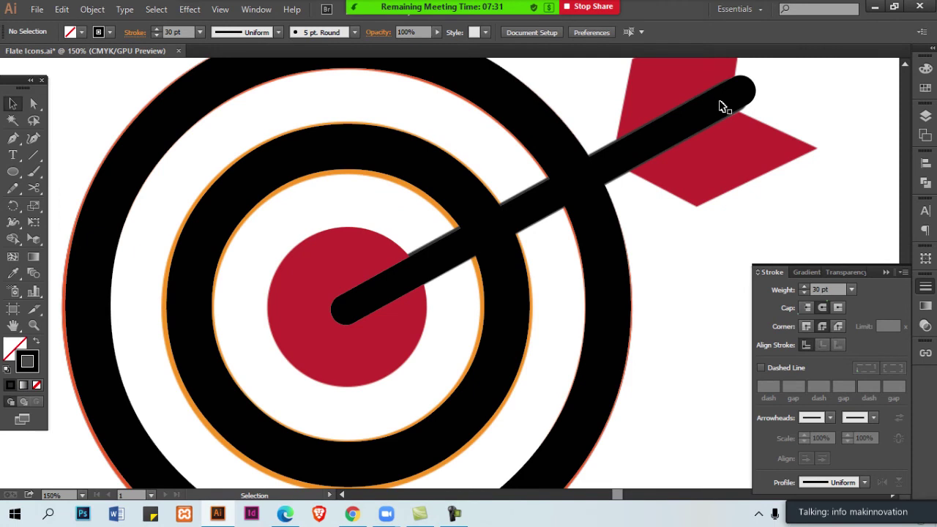
left_click_drag(407, 279, 476, 329)
key("ctrl+z")
left_click(324, 290, "shift")
key("Delete")
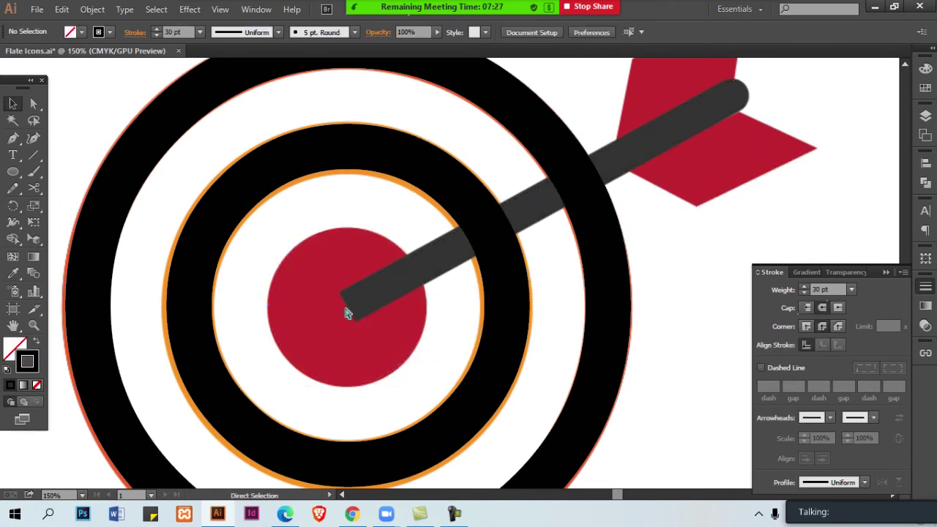
key("ctrl+z")
Expand the arrow shaft line's fill and stroke into an outlined shape.
key("ctrl+shift+a")
left_click(376, 303)
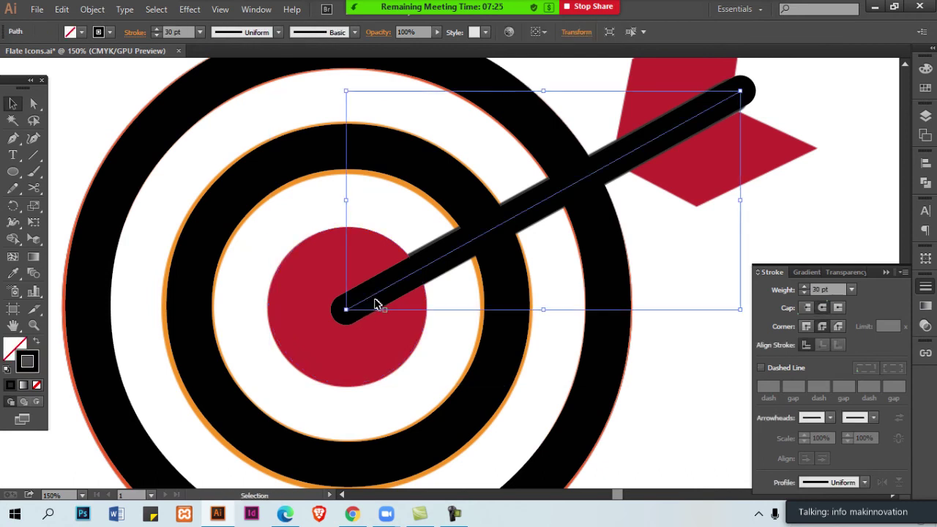
left_click(92, 9)
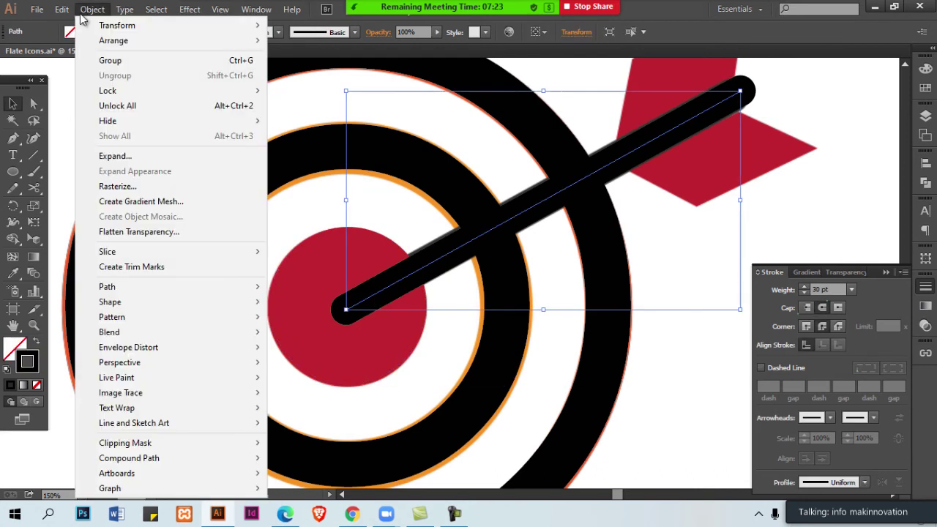
left_click(117, 156)
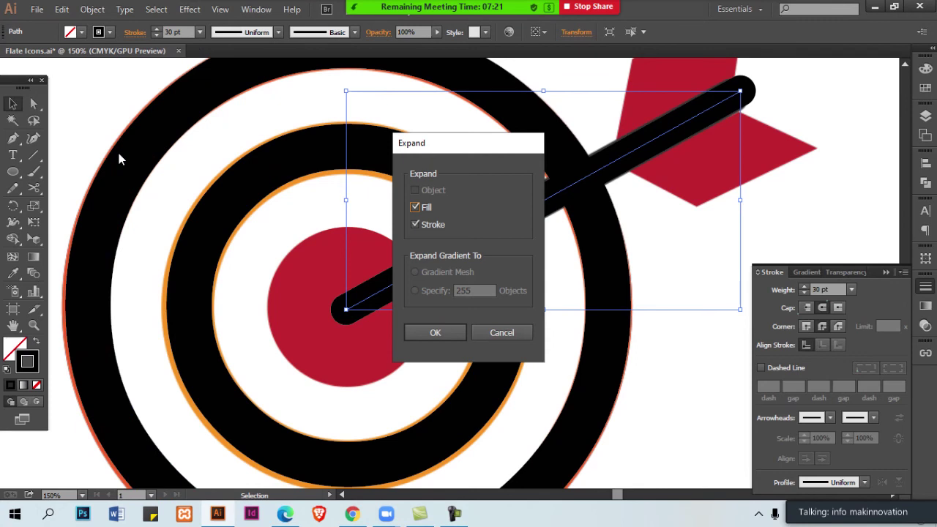
key("Return")
Square off the shaft's end in the bullseye by deleting its rounded anchor points and joining the two open corner points.
key("a")
key("ctrl+y")
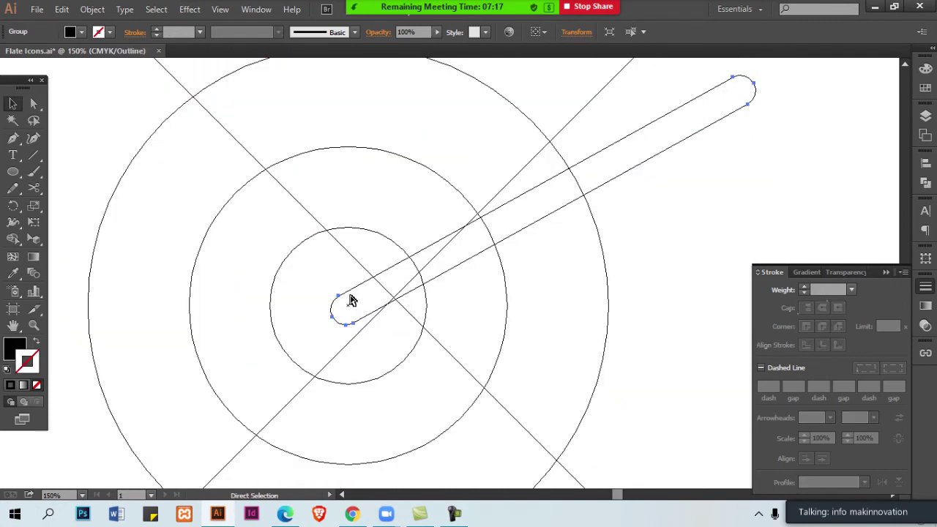
key("ctrl+y")
key("v")
key("a")
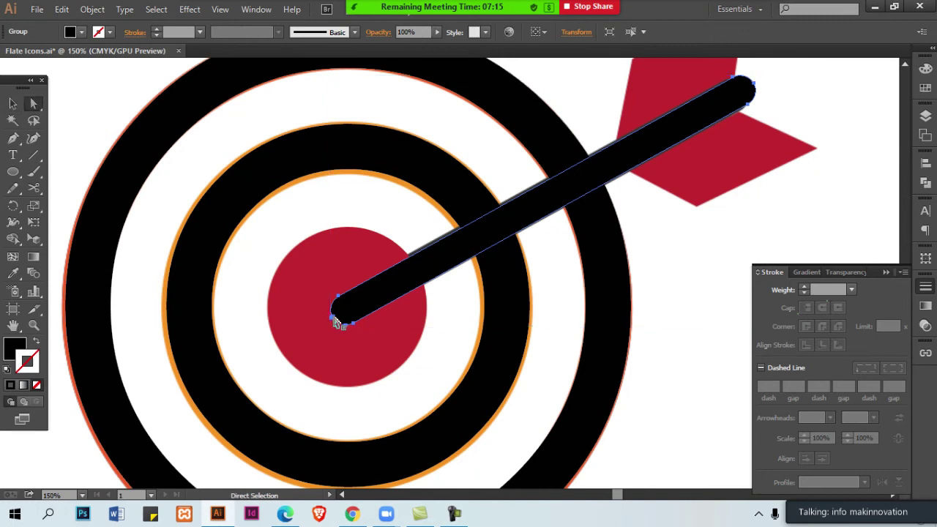
left_click(336, 323)
key("Delete")
left_click(354, 323)
left_click(339, 296, "shift")
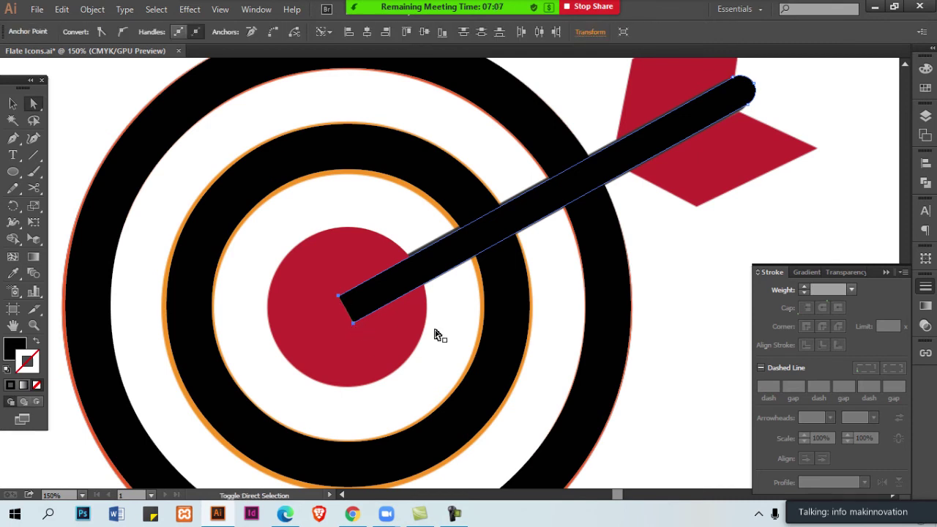
key("ctrl+j")
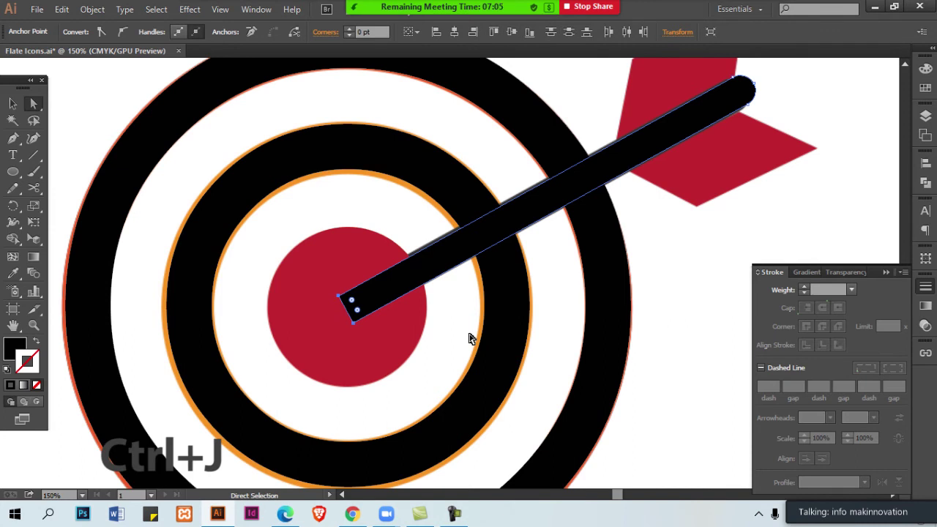
left_click(432, 321, "ctrl+alt")
left_click(396, 308, "ctrl+shift")
key("Delete")
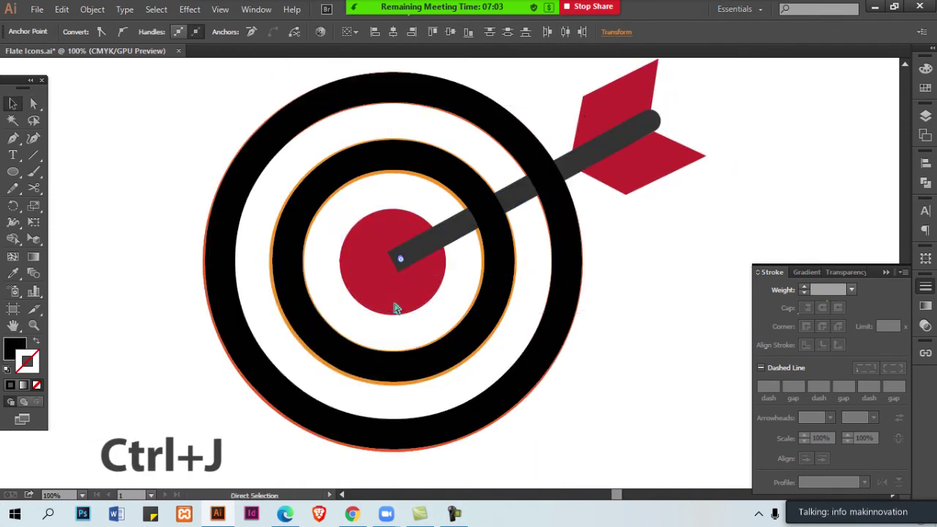
key("ctrl+z")
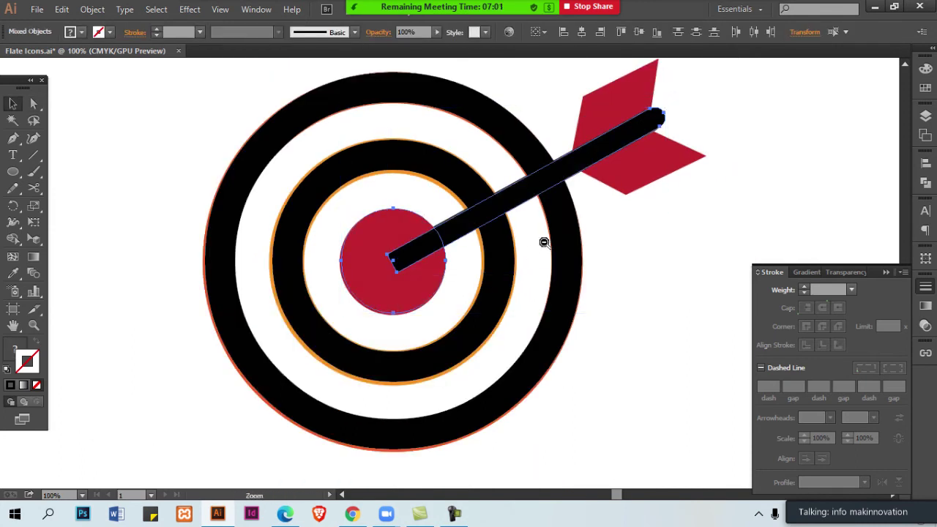
Trace the arrow's upper feather as a closed four-point Pen path with no fill or stroke.
left_click_drag(619, 194, 533, 251)
left_click(533, 252)
key("p")
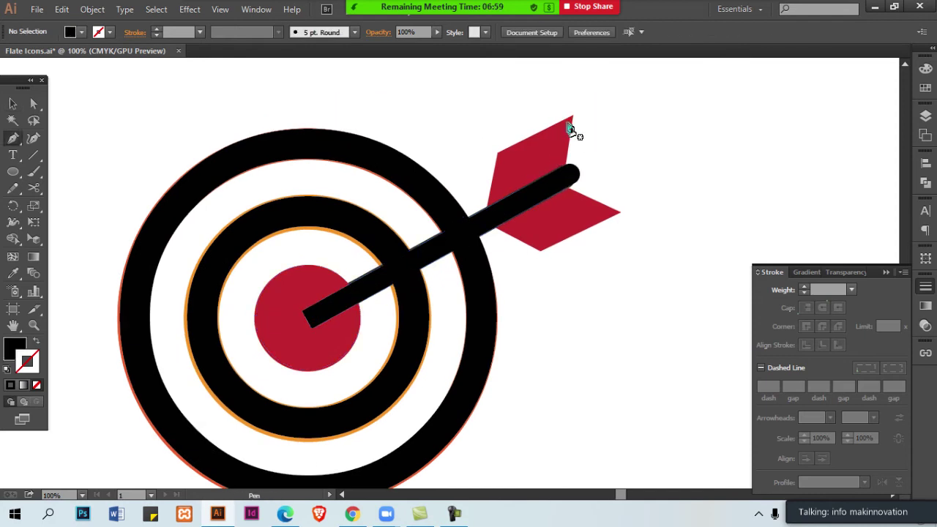
key("slash")
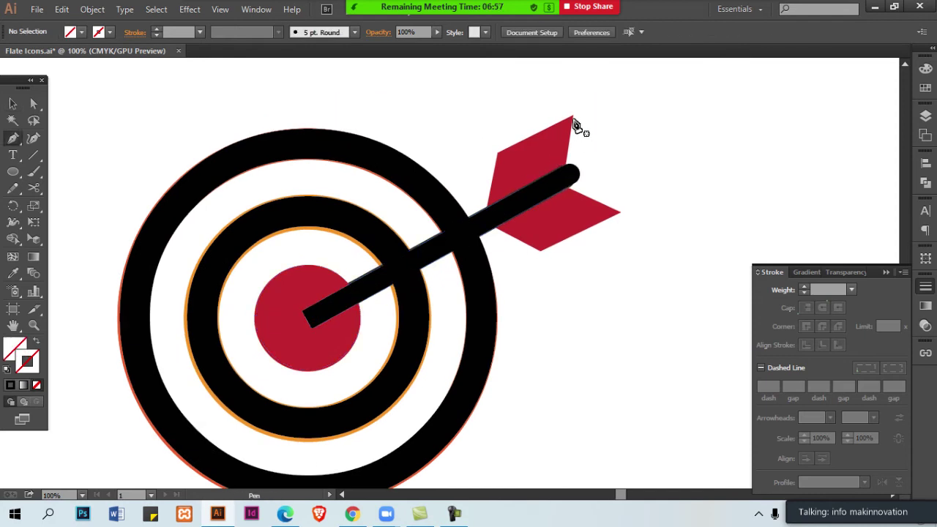
left_click(572, 117)
left_click(566, 167)
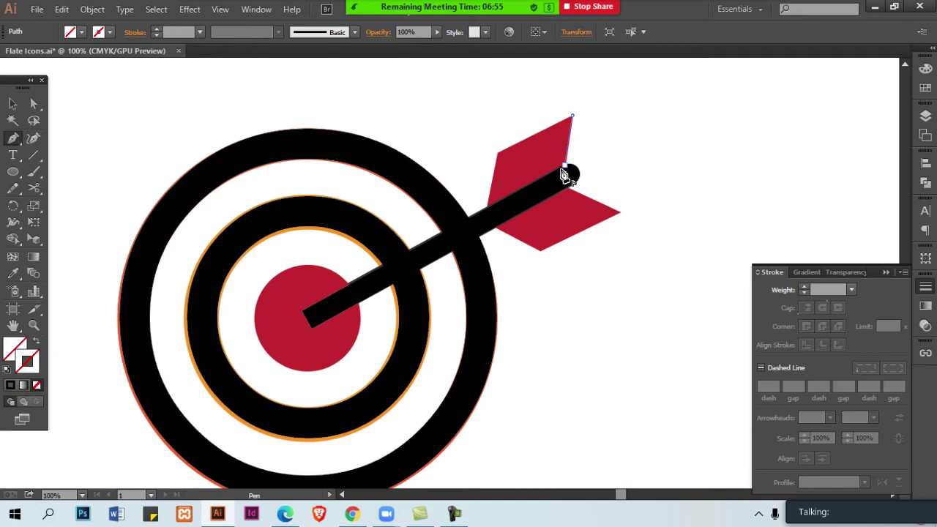
left_click(487, 208)
left_click(498, 158)
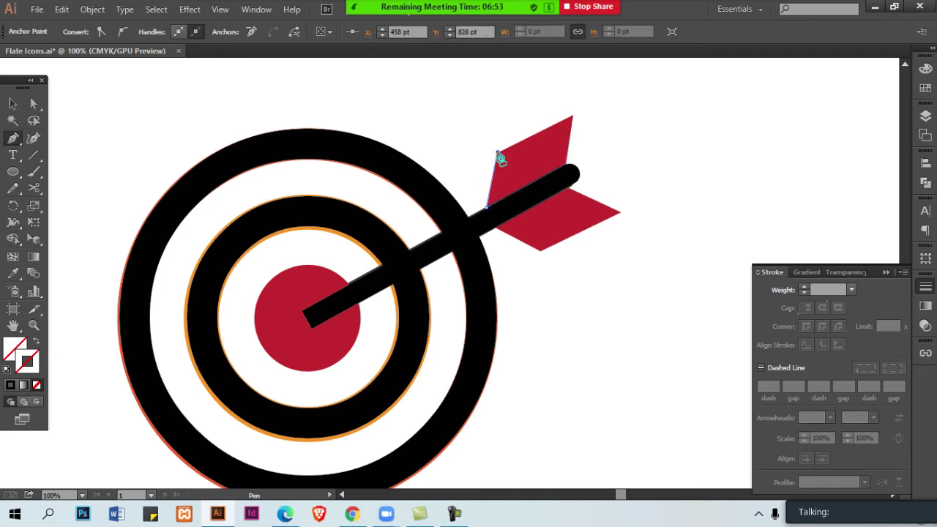
left_click(572, 117)
Fill the upper feather path with the red sampled from the reference image and clear the selection.
key("i")
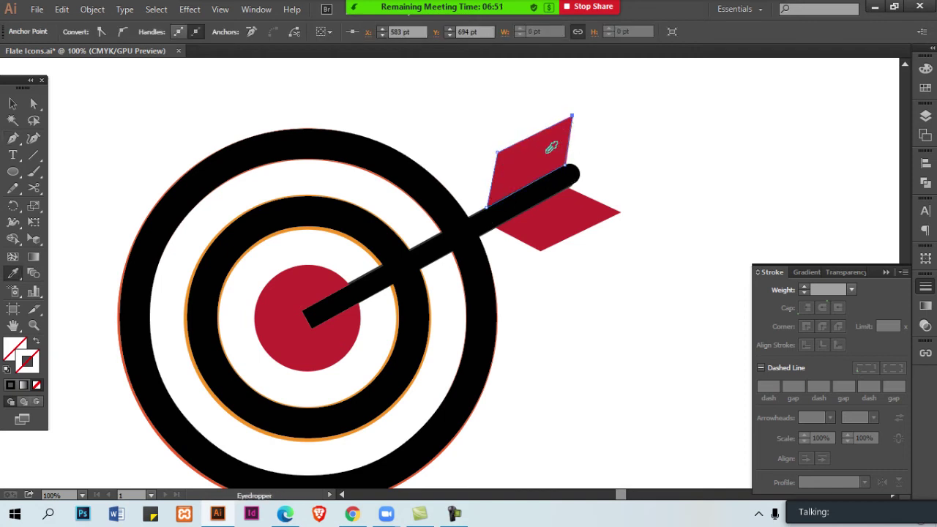
left_click(546, 153)
key("ctrl+shift+a")
key("v")
left_click(543, 158)
left_click(552, 193)
key("ctrl+shift+a")
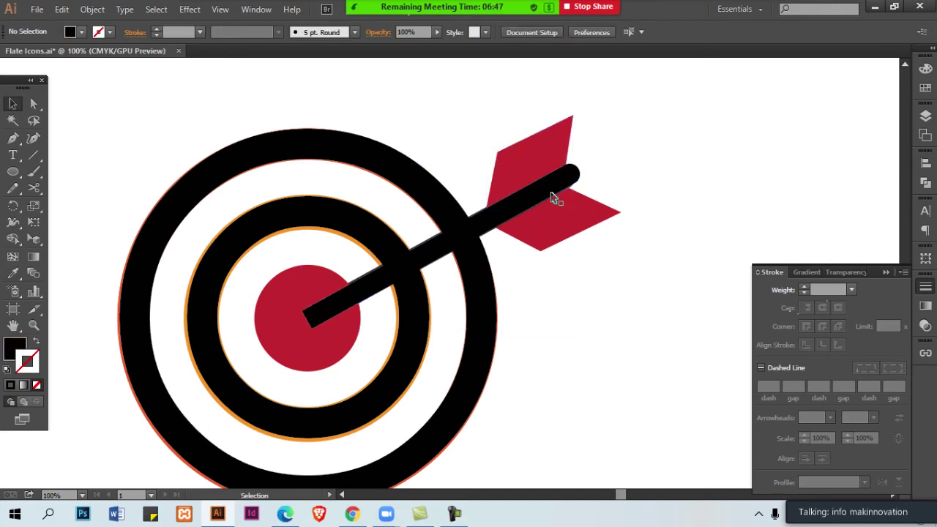
Duplicate the red feather straight down below the shaft and reflect the copy across the vertical axis.
left_click_drag(537, 161, 554, 247)
key("o")
key("Return")
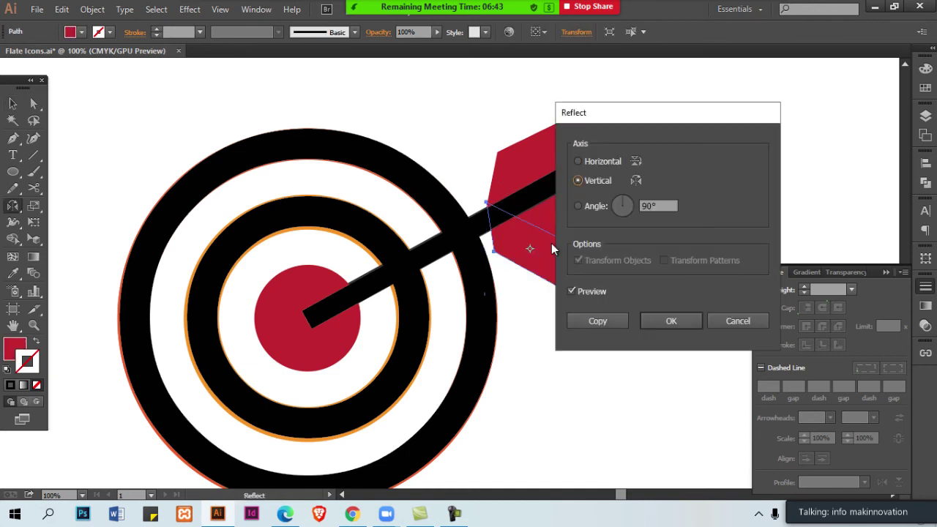
left_click(601, 163)
left_click(598, 180)
left_click(651, 322)
key("v")
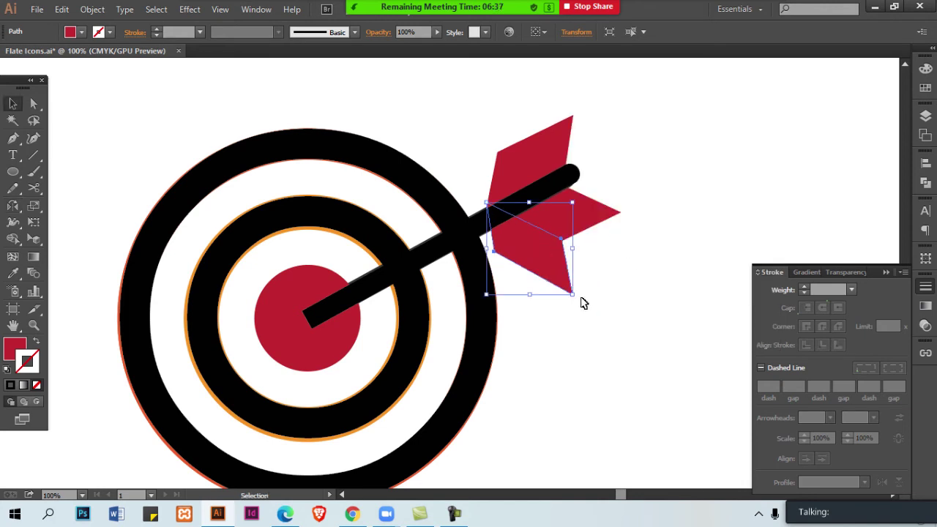
Rotate the copied feather and position it over the reference's lower feather along the shaft.
left_click_drag(585, 286, 623, 204)
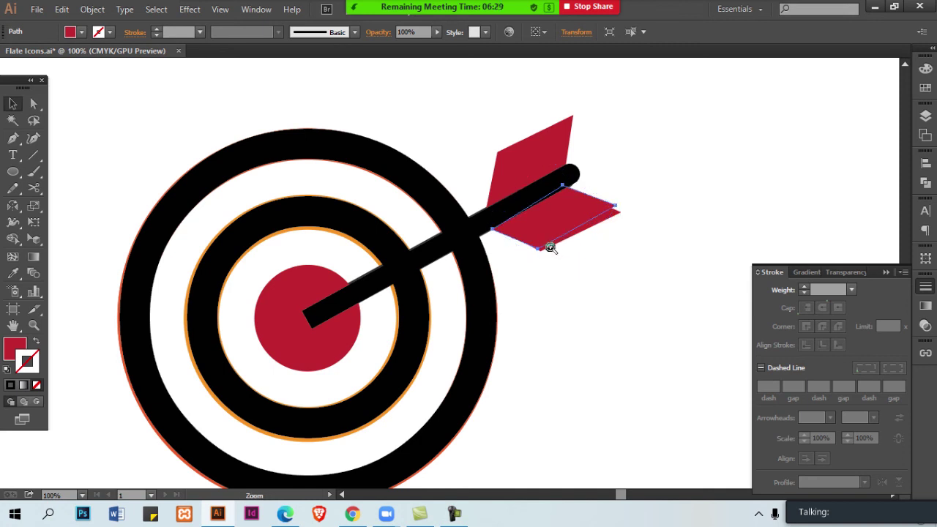
key("ctrl+=")
left_click_drag(563, 211, 563, 215)
left_click_drag(478, 232, 464, 241)
key("Delete")
Shift the lower feather's two outer anchor points to match the reference edge and clear the selection.
key("a")
left_click(558, 221)
left_click(559, 221)
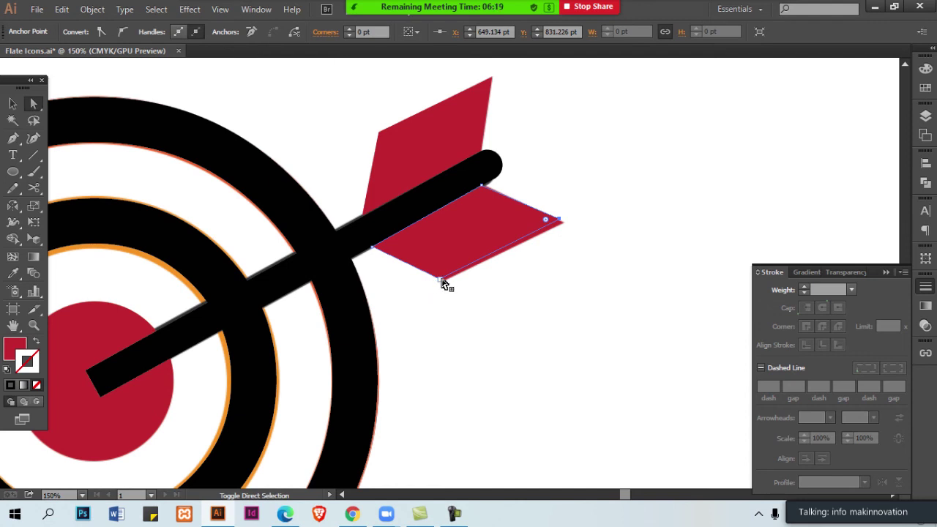
left_click(443, 280, "shift")
left_click_drag(443, 283, 446, 284)
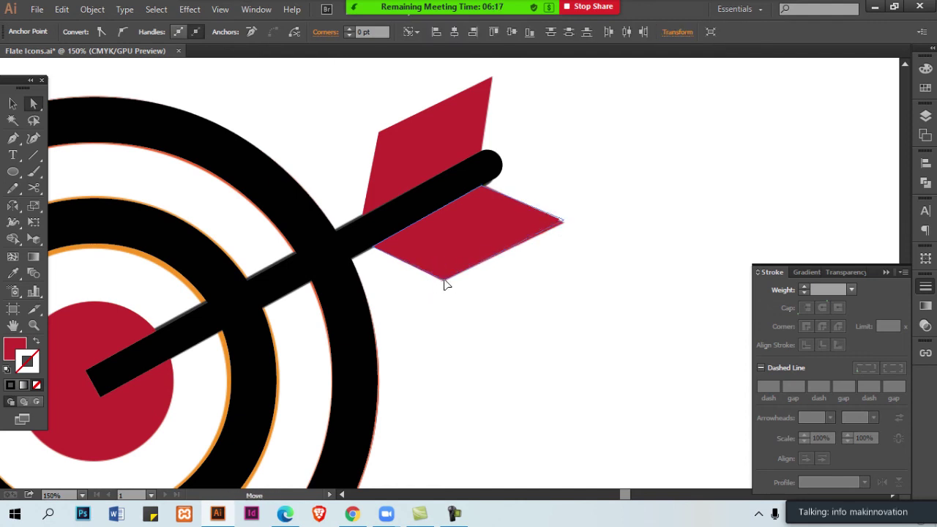
left_click(445, 286)
left_click(444, 189)
key("ctrl+shift+a")
Color the outer ring's stroke orange-red with 75% magenta, 100% yellow and 0% black.
left_click(402, 207, "ctrl+alt")
left_click(402, 207, "ctrl+alt")
left_click(402, 207, "ctrl+alt")
left_click_drag(388, 315, 382, 222)
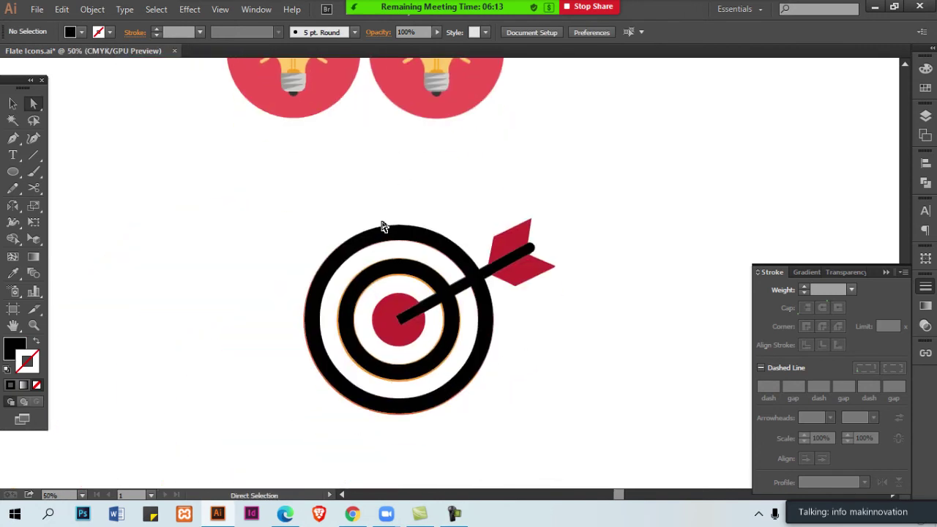
key("v")
left_click(377, 240)
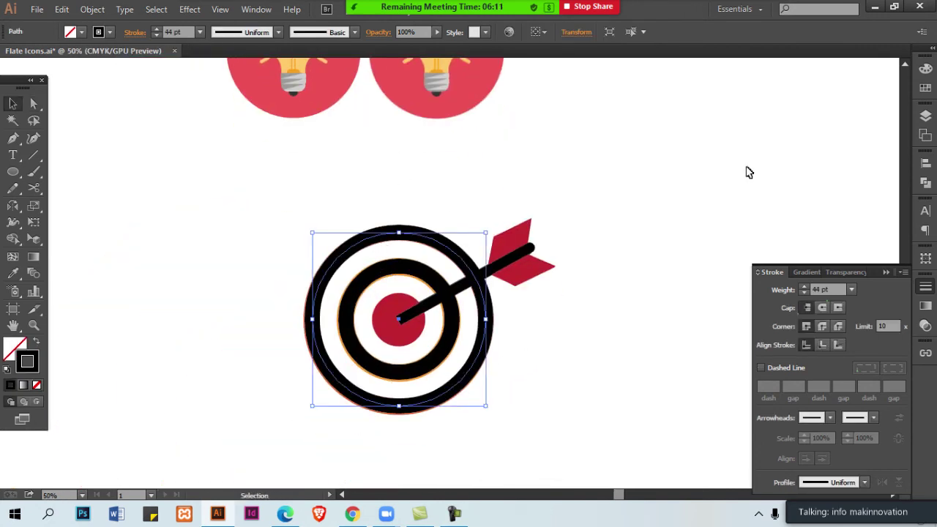
left_click(925, 67)
left_click(880, 95)
key("Tab")
type("75")
key("Tab")
type("100")
key("Tab")
type("0")
key("Return")
Color the inner ring's stroke orange with 45% magenta, 100% yellow and 0% black, and clear the selection.
left_click(578, 253)
left_click(422, 272)
type("45")
key("Tab")
type("100")
key("Tab")
type("0")
key("Return")
key("ctrl+shift+a")
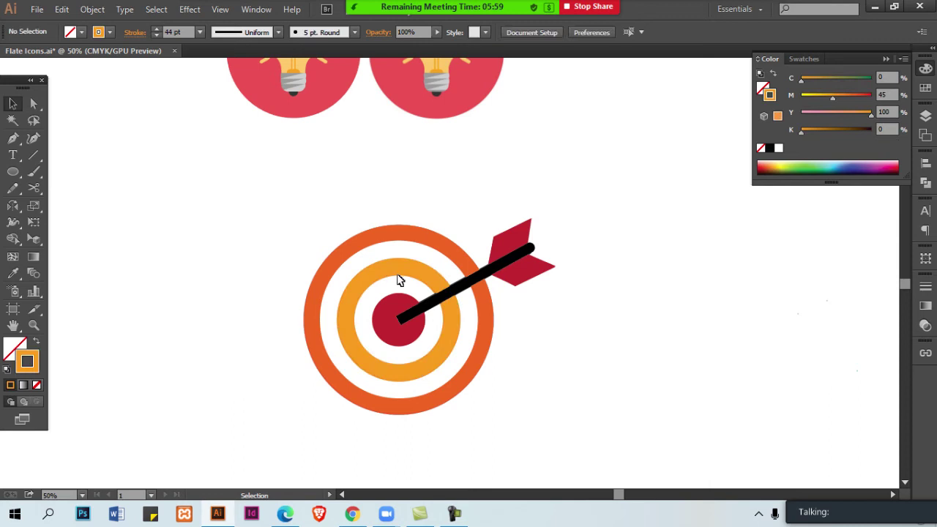
Set the arrow shaft's fill to 75% black and clear the selection.
left_click(436, 303)
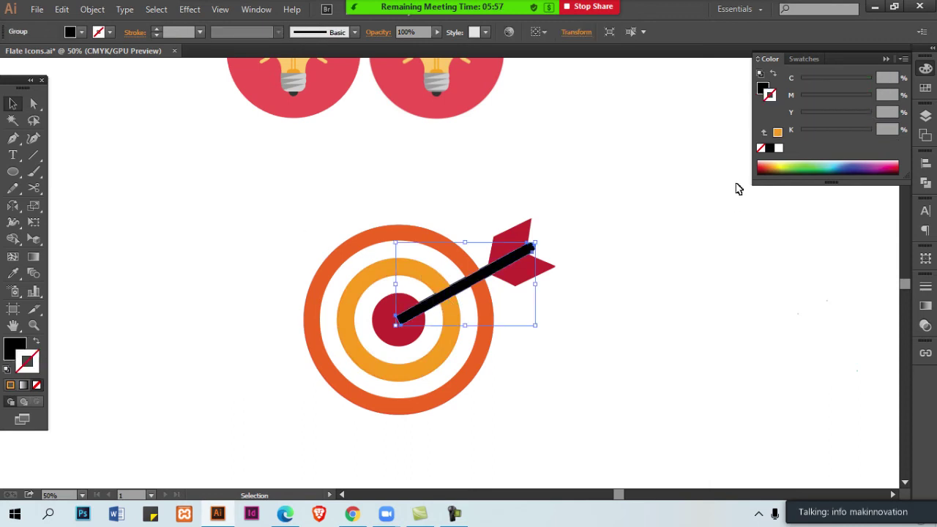
left_click(762, 87)
left_click(887, 129)
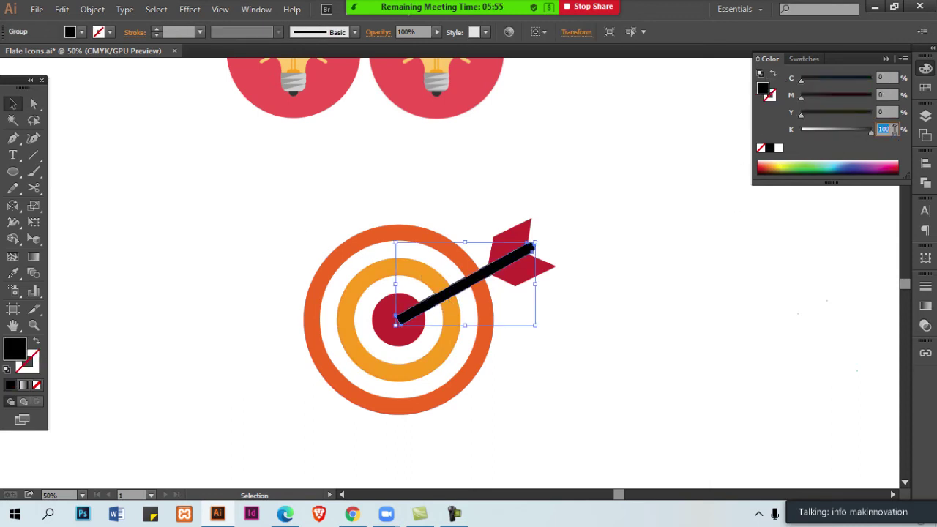
type("75")
key("Return")
key("ctrl+shift+a")
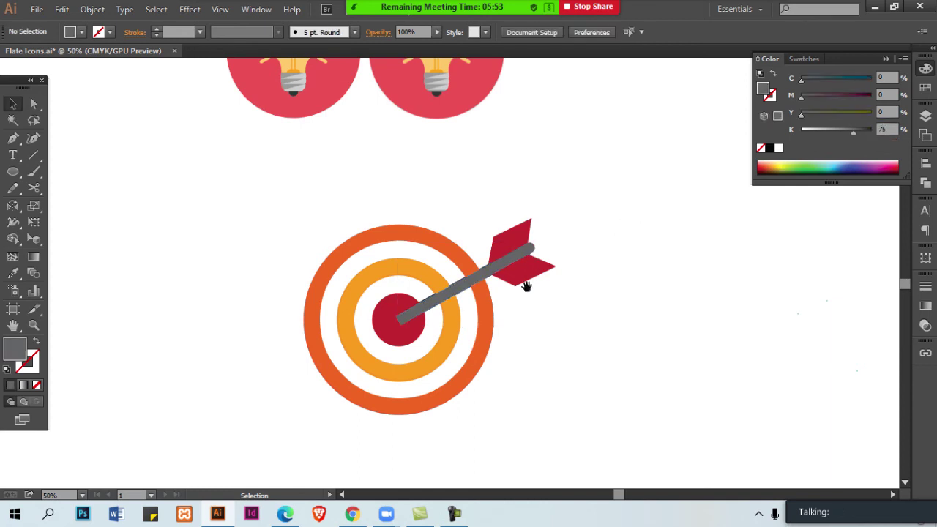
Move the whole traced target icon beside its reference image.
key("ctrl+minus")
left_click_drag(227, 203, 513, 385)
left_click_drag(343, 273, 536, 341)
left_click(500, 315)
key("ctrl+plus")
Fill the traced arrow shaft with the dark gray sampled from the reference arrow and clear the selection.
left_click(549, 269)
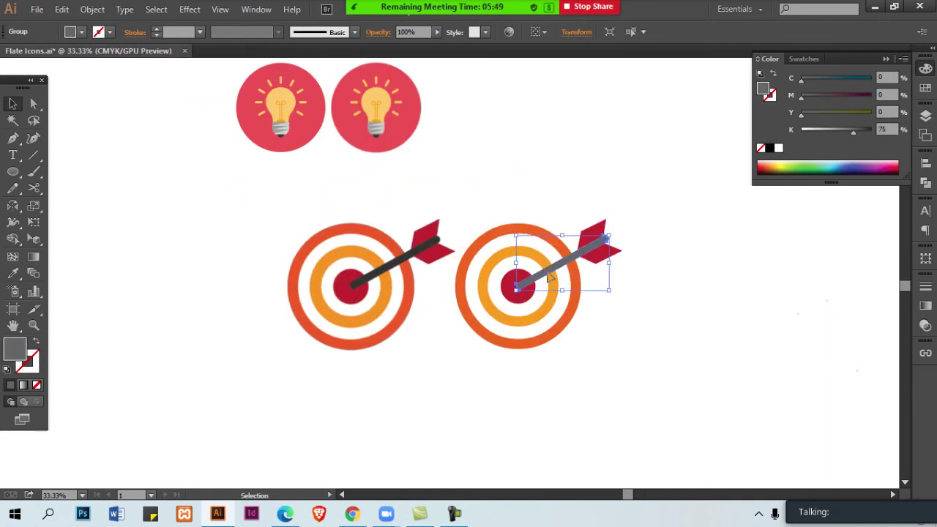
key("i")
left_click(368, 276)
key("ctrl+shift+a")
key("v")
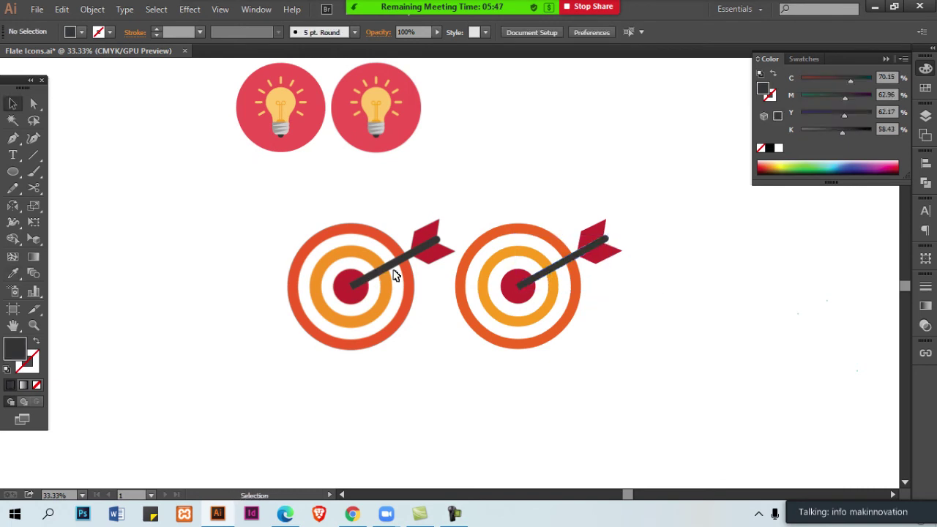
Compare the traced target with its reference, deselect the shaft and save the document.
key("space")
left_click_drag(440, 285, 558, 274)
left_click(503, 275, "ctrl")
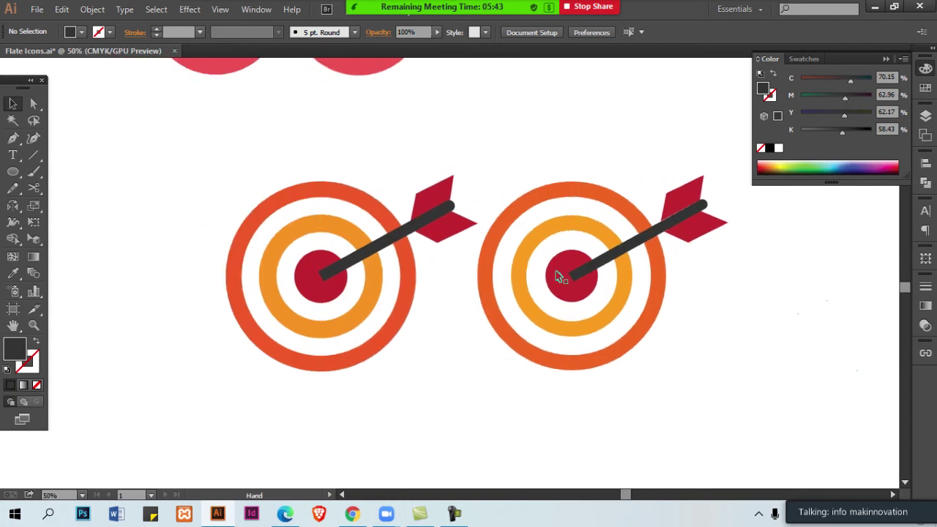
left_click(648, 236)
key("s")
key("p")
key("v")
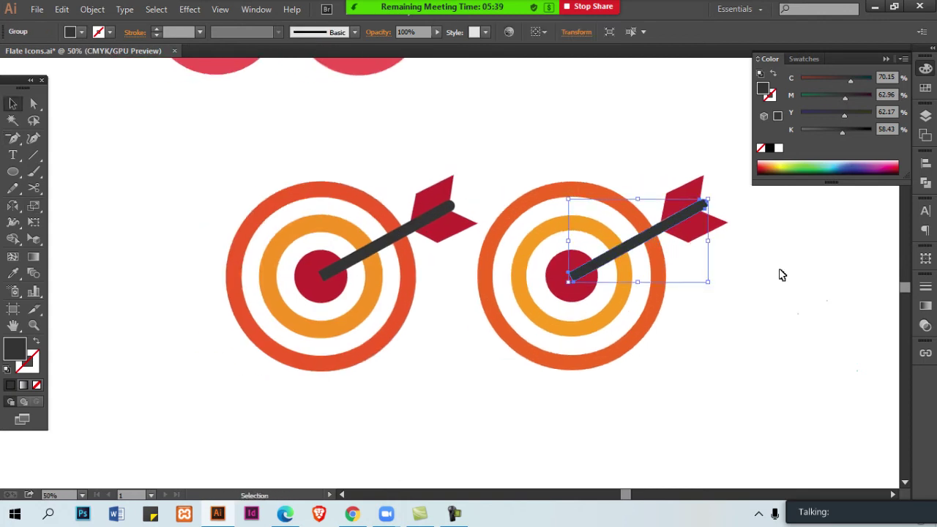
left_click(782, 275)
left_click_drag(624, 281, 653, 277)
key("a")
key("v")
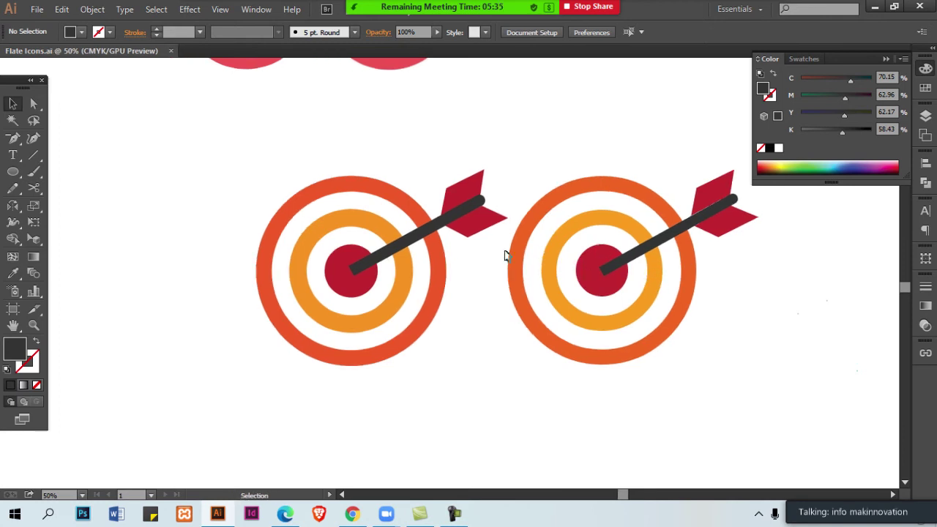
Examine the reference image and traced target by switching between outline and preview display.
scroll(481, 257, "down", 1)
left_click_drag(454, 271, 468, 212)
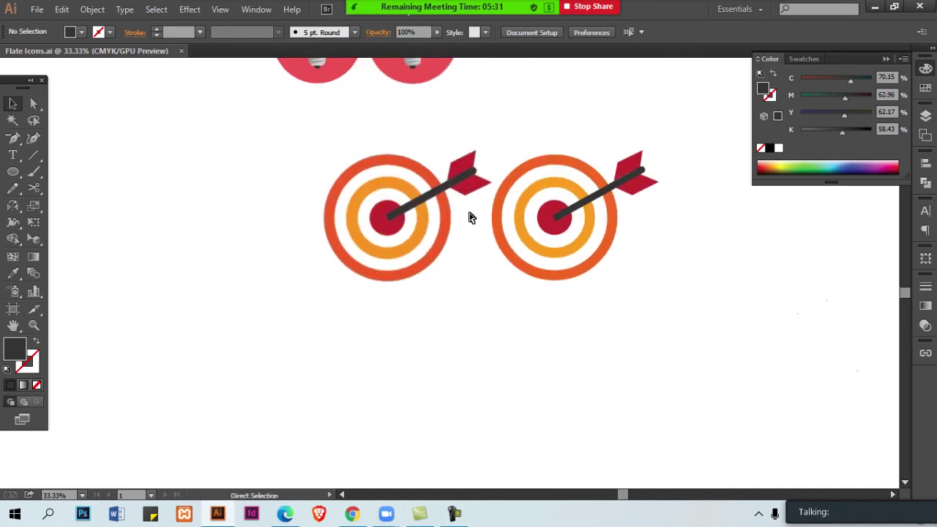
key("ctrl+y")
key("ctrl+y")
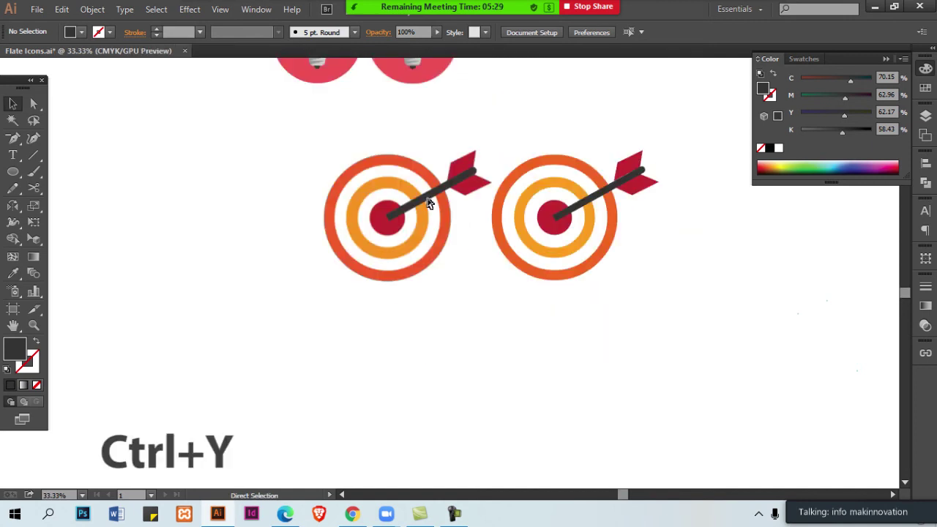
key("ctrl+y")
key("ctrl+y")
key("ctrl+y")
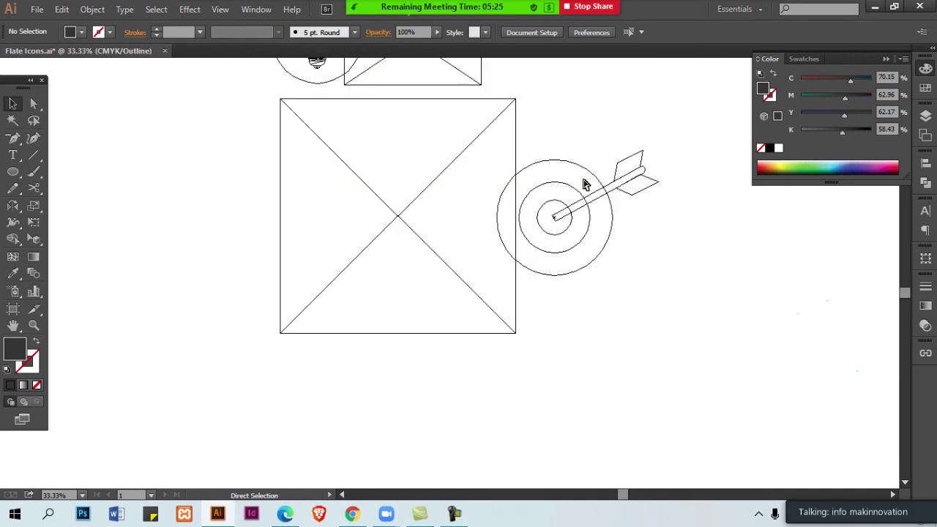
key("ctrl+y")
key("ctrl+minus")
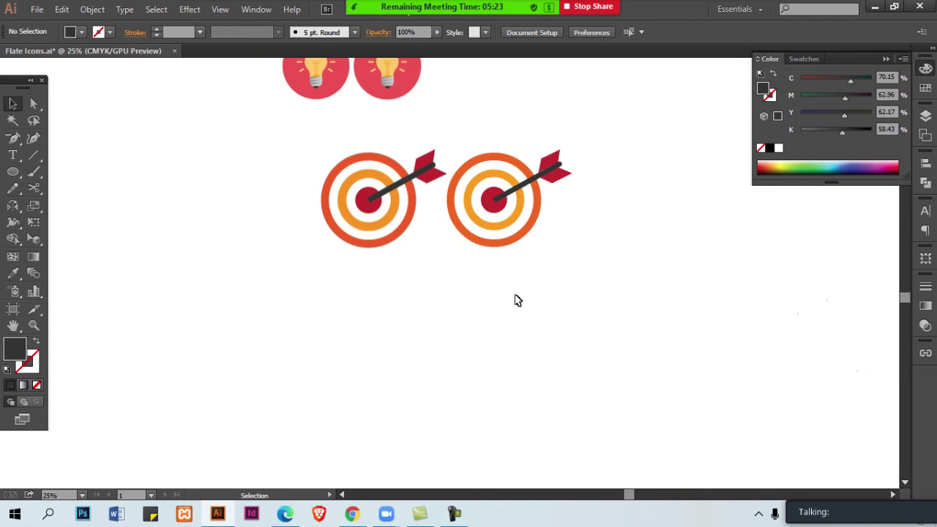
Place the linked image award-ribbons-flat-icon-01- on the canvas beside the target icons.
left_click(34, 10)
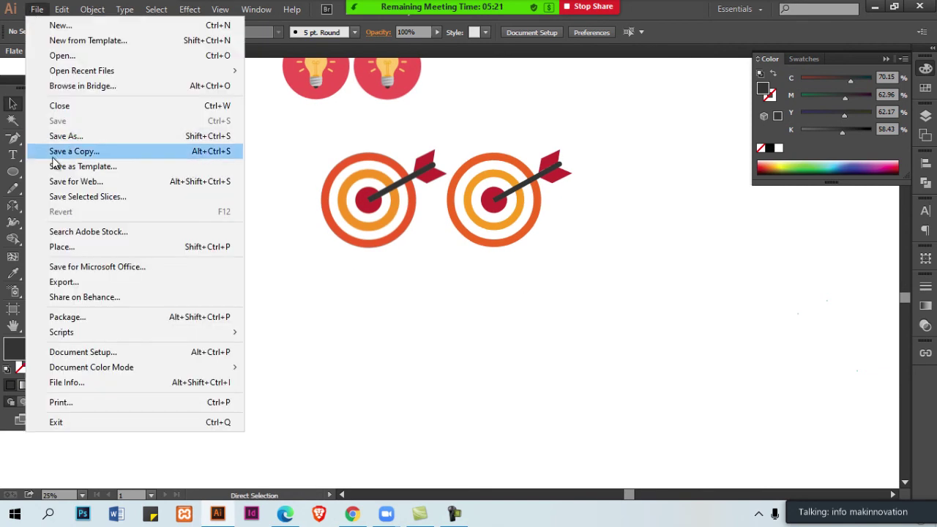
left_click(61, 247)
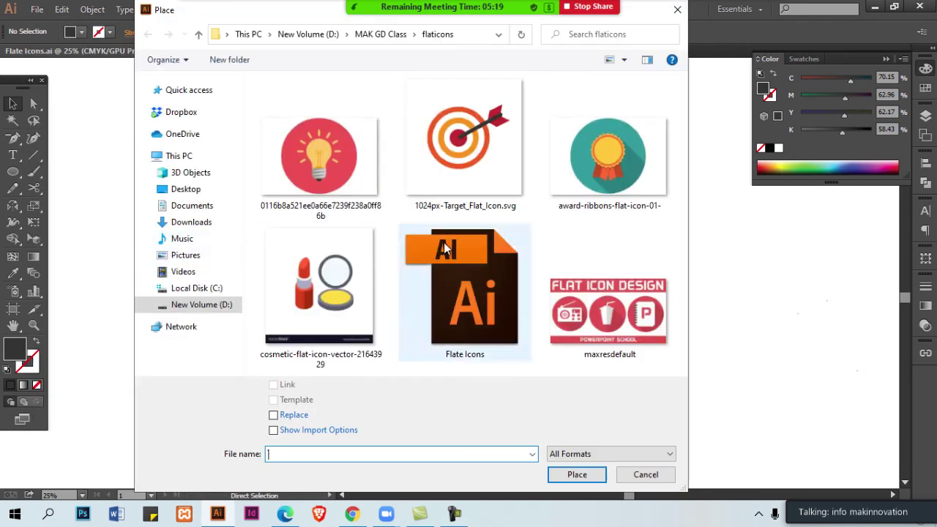
left_click(636, 187)
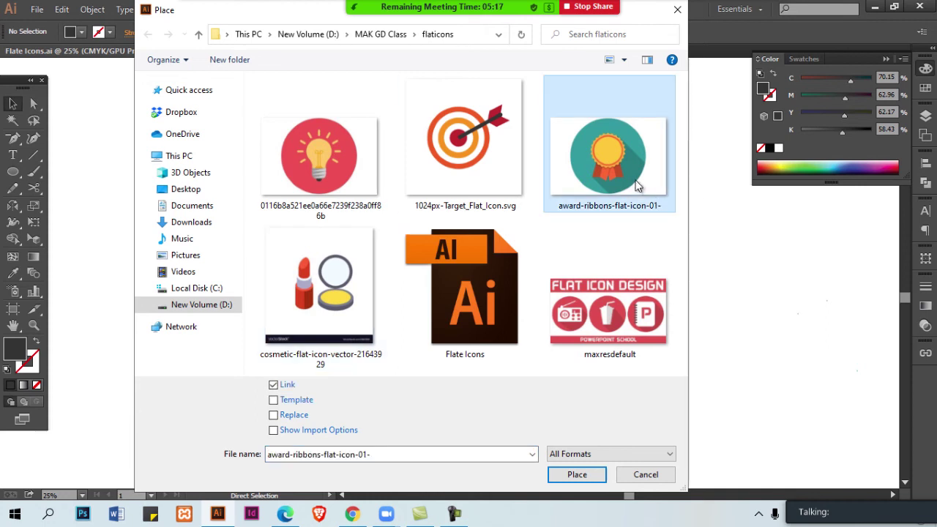
double_click(637, 187)
left_click(603, 171)
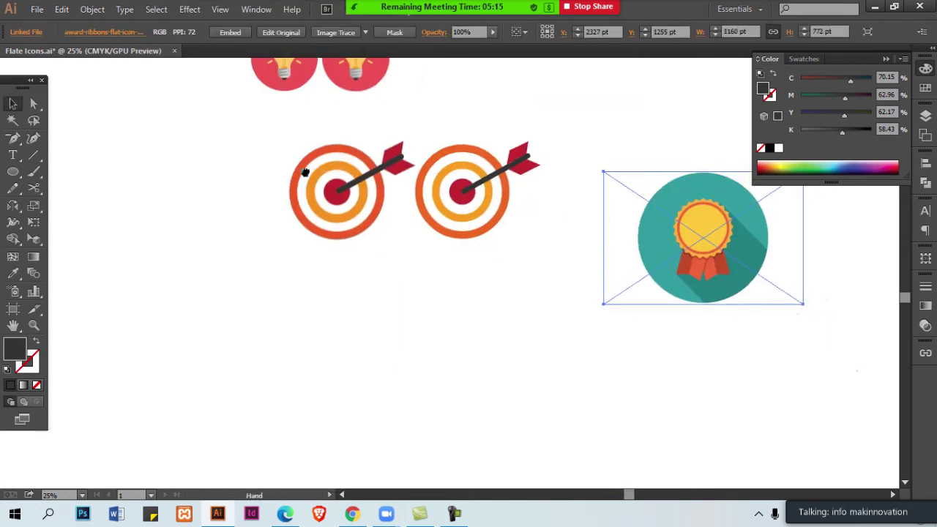
Move the placed award ribbon image below the target icons and save the document.
left_click_drag(642, 243, 305, 172)
left_click_drag(369, 167, 316, 256)
left_click(352, 258, "ctrl")
left_click(354, 258, "ctrl")
left_click_drag(388, 261, 226, 181)
left_click(427, 219, "ctrl")
left_click_drag(423, 235, 452, 204)
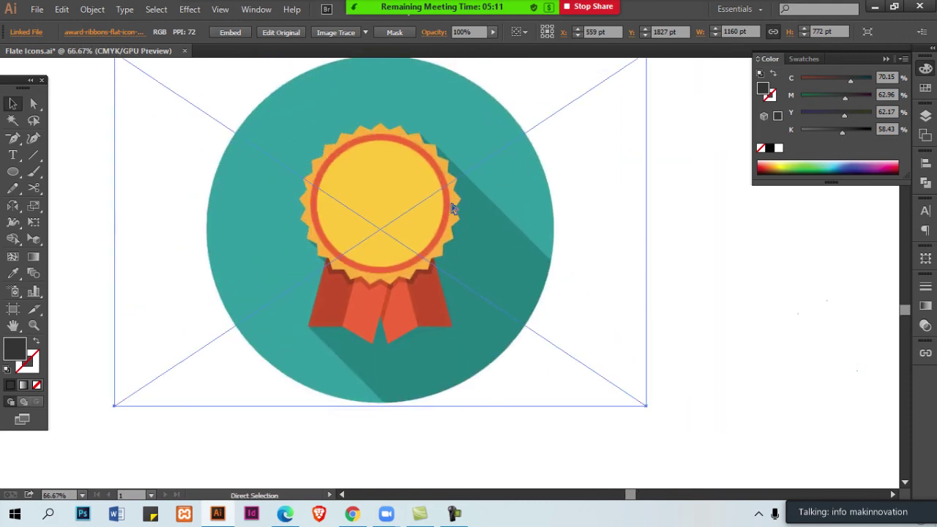
key("ctrl+s")
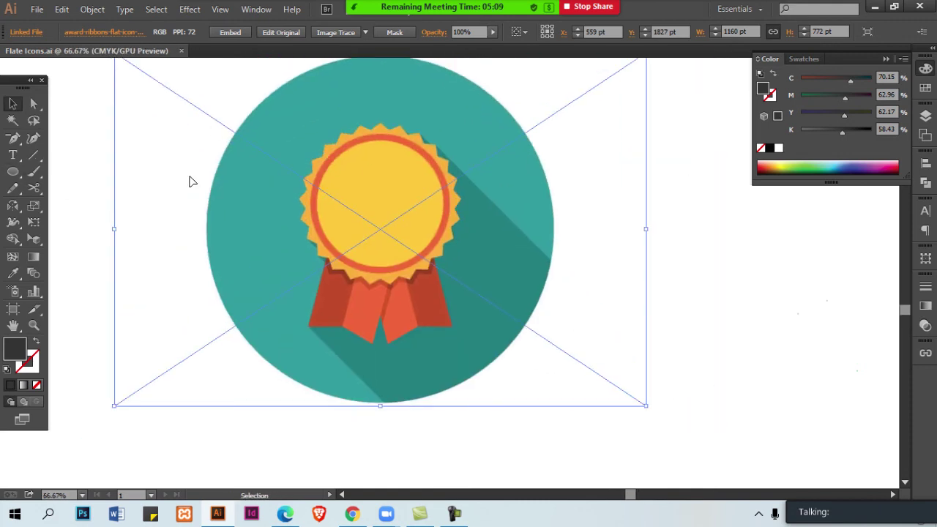
Draw a short vertical line through the badge's topmost scallop, give it a black stroke and deselect it.
left_click(34, 154)
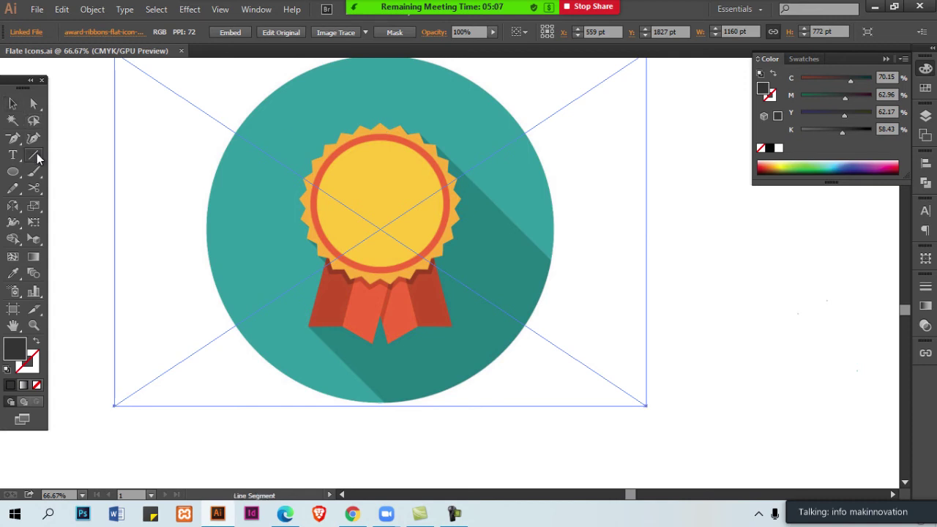
left_click_drag(380, 123, 381, 151)
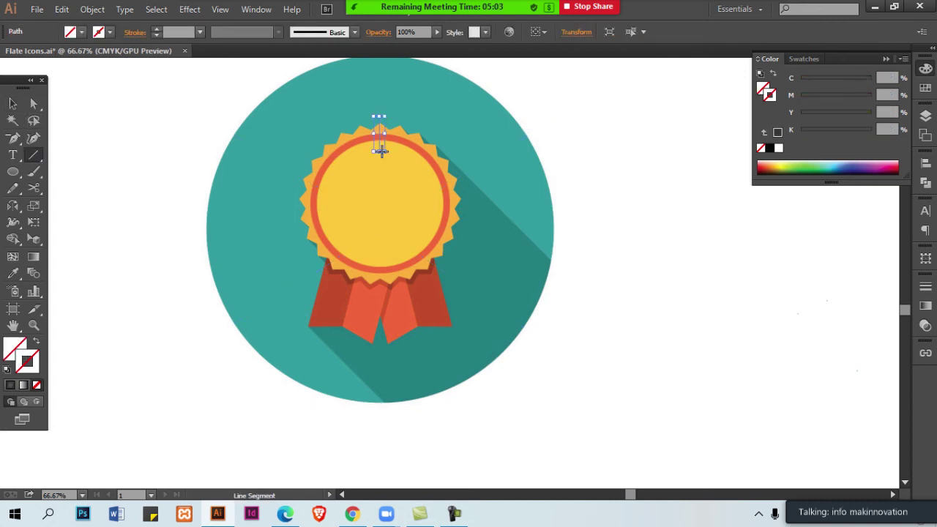
left_click(768, 147)
key("ctrl+shift+a")
key("v")
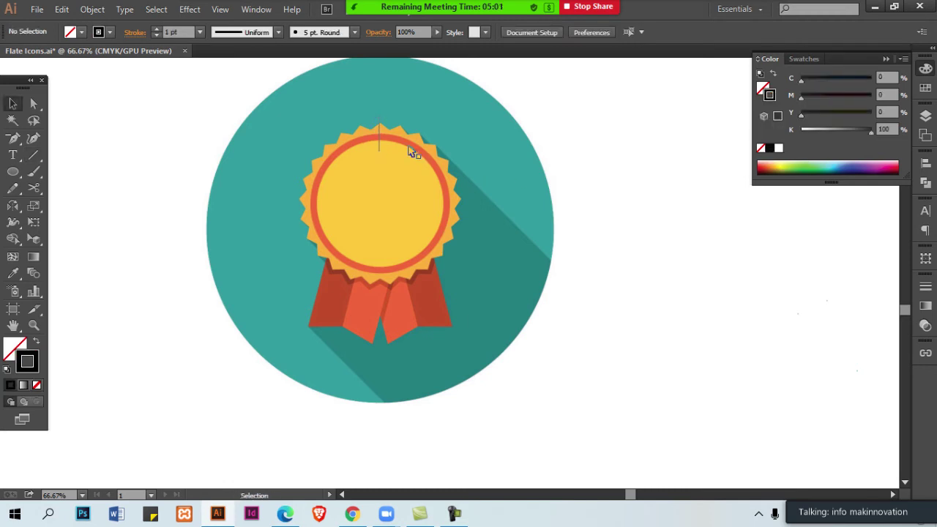
Try out a star shape on the canvas with the Star tool and delete it.
left_click(380, 147)
left_click(444, 202, "ctrl")
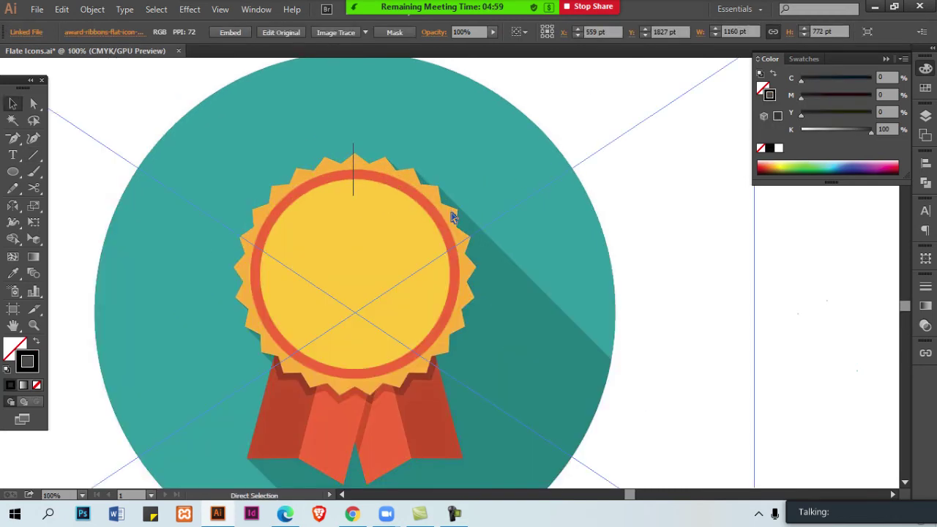
key("ctrl+shift+a")
left_click_drag(382, 234, 508, 198)
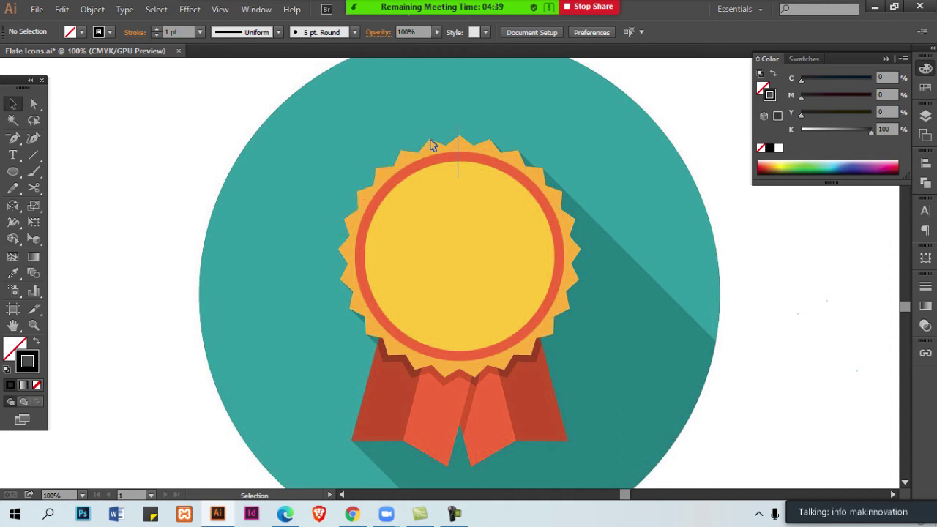
left_click(12, 171)
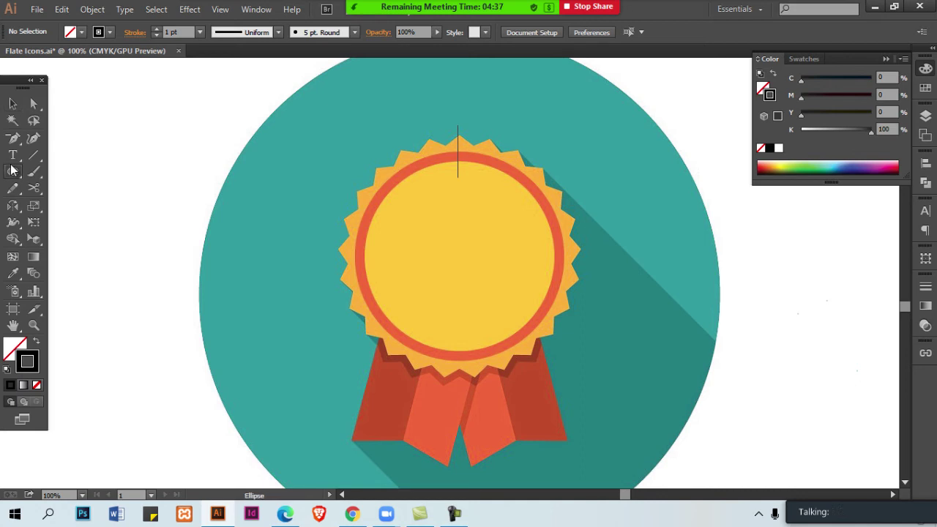
left_click(84, 236)
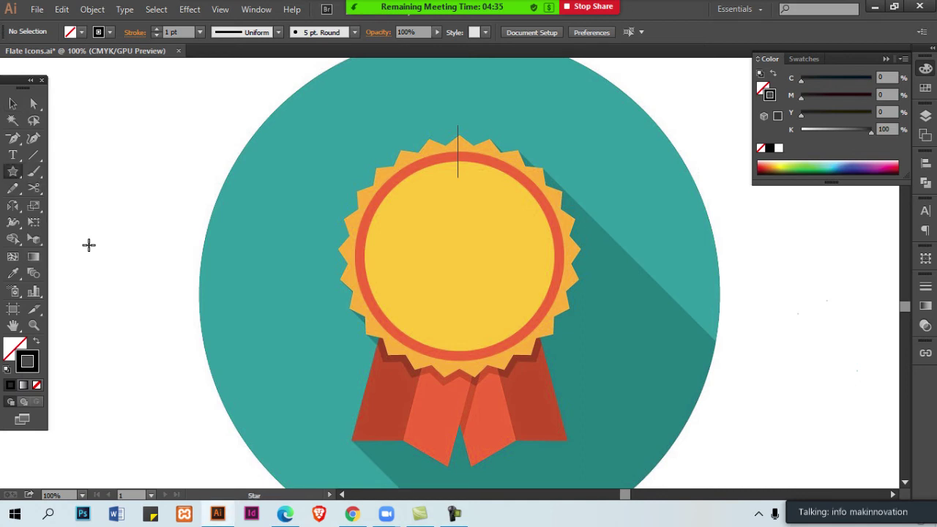
left_click(286, 200)
type("30")
key("Return")
key("v")
left_click_drag(320, 234, 421, 311)
key("Delete")
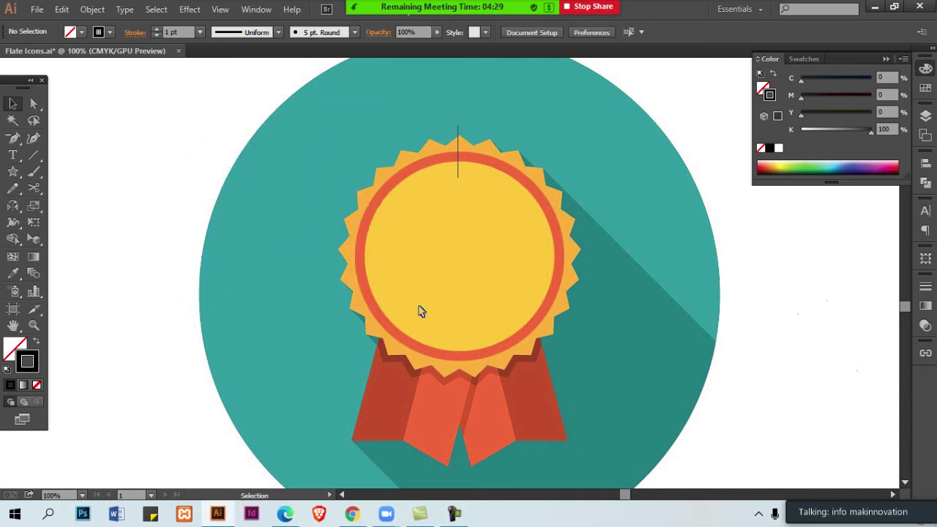
Try a star with Radius 1 of 15 pt on the blank canvas beside the badge, and undo it.
left_click_drag(13, 172, 87, 236)
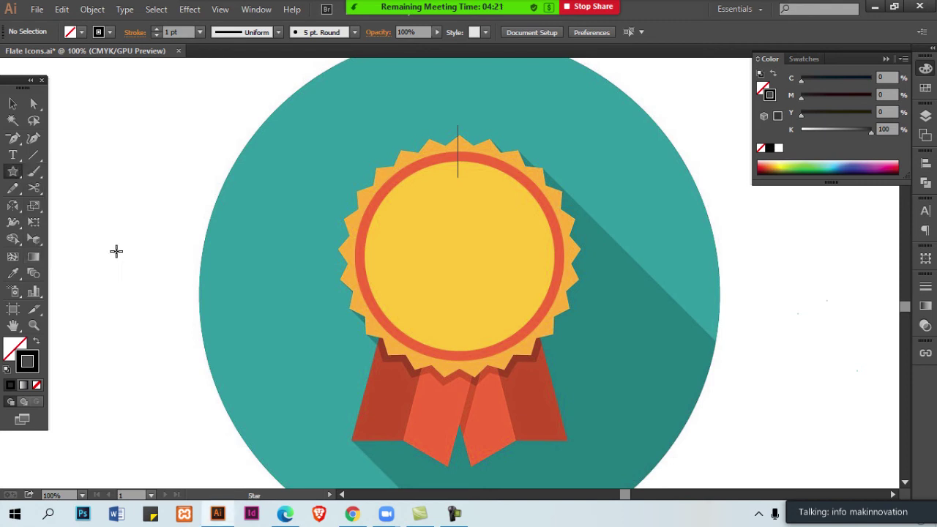
left_click(406, 278, "ctrl+alt")
left_click_drag(489, 271, 300, 235)
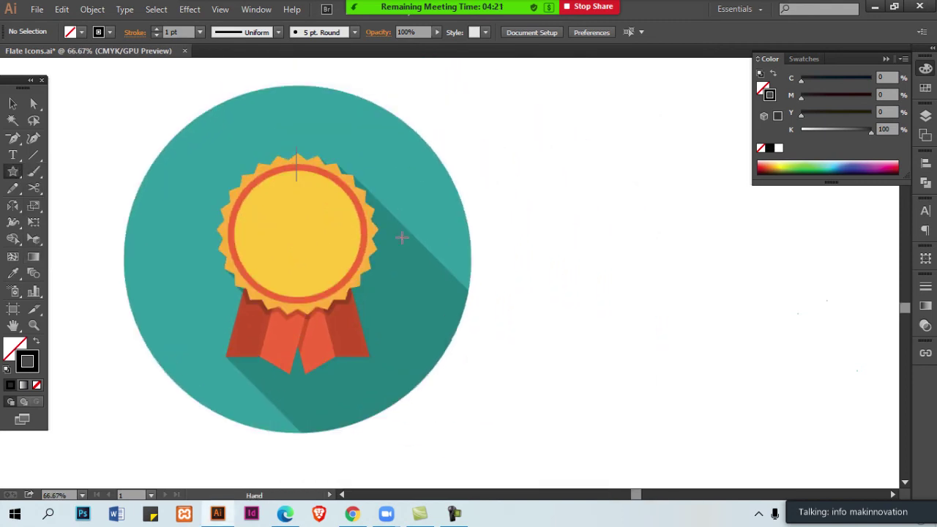
left_click(502, 207)
left_click_drag(436, 138, 536, 161)
type("15")
key("Return")
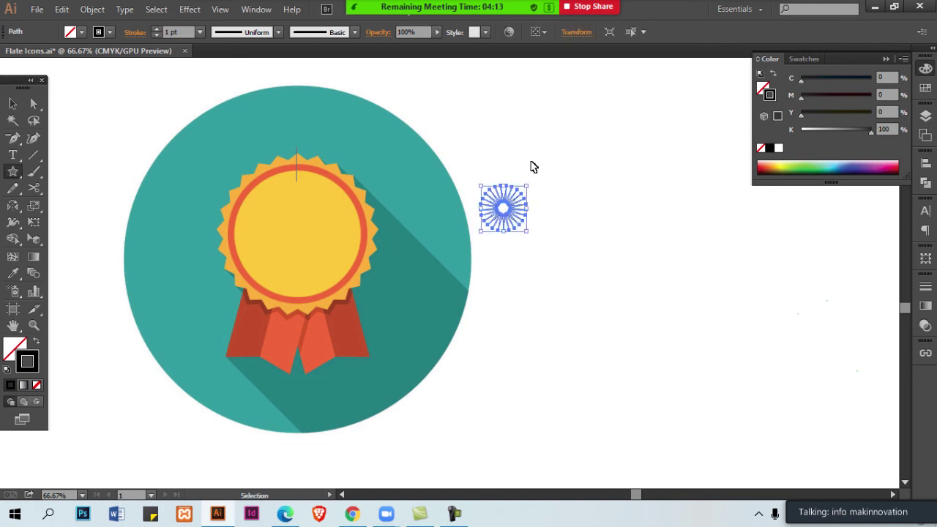
key("ctrl+z")
Try the star again with Radius 1 of 35 pt beside the badge, and undo it.
left_click(531, 162)
left_click_drag(614, 161, 478, 160)
type("35")
key("Return")
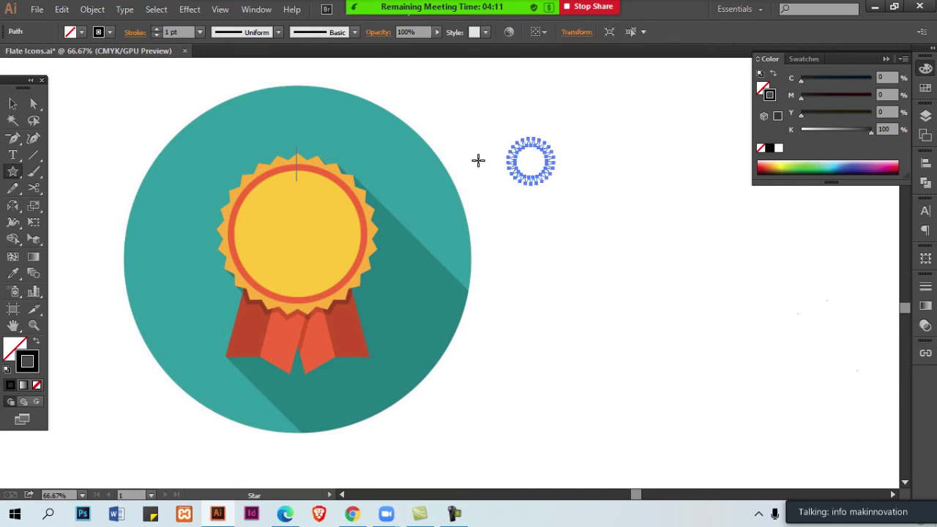
key("ctrl+z")
Create a 25-point star beside the badge with Radius 1 of 45 pt and Radius 2 of 50 pt.
left_click(529, 187)
left_click_drag(614, 162, 472, 162)
type("45")
key("Return")
key("v")
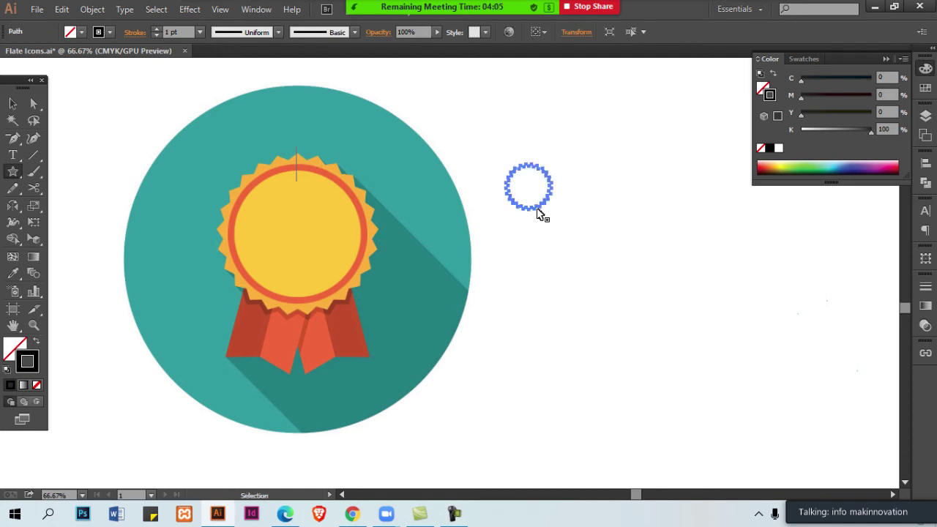
Move the star over the badge and scale it to roughly cover the orange scalloped edge.
left_click(511, 226)
left_click(543, 203)
left_click_drag(552, 210, 619, 266)
left_click_drag(535, 94, 325, 147)
left_click_drag(412, 336, 390, 313)
left_click_drag(390, 150, 385, 153)
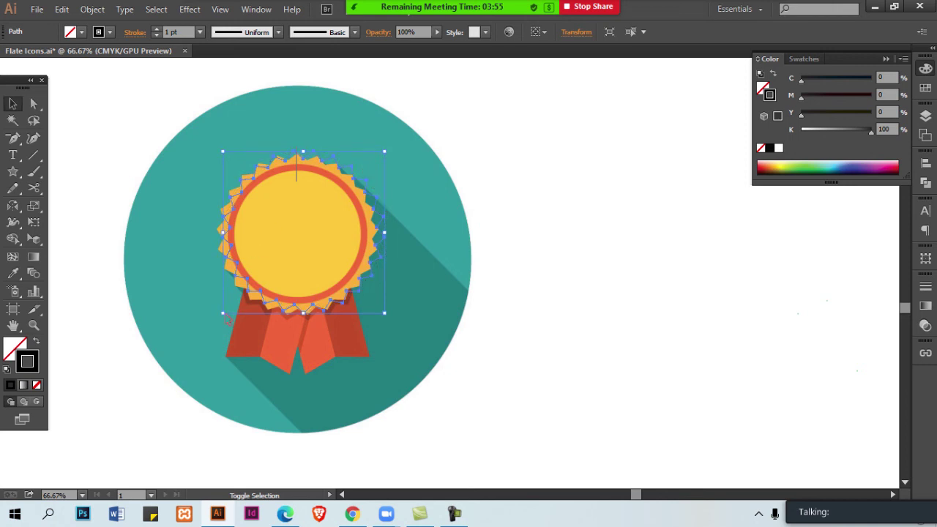
left_click_drag(225, 316, 228, 312)
Reposition, resize and rotate the star so its points line up with the badge's orange scallops.
left_click(370, 286, "ctrl")
left_click_drag(381, 289, 433, 294)
left_click_drag(521, 291, 511, 340)
left_click_drag(498, 207, 473, 209)
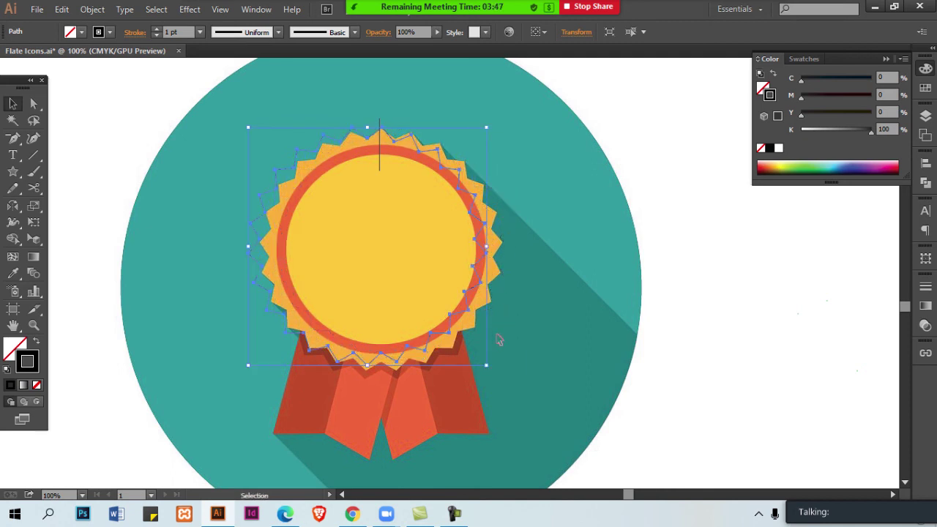
left_click_drag(486, 367, 490, 368)
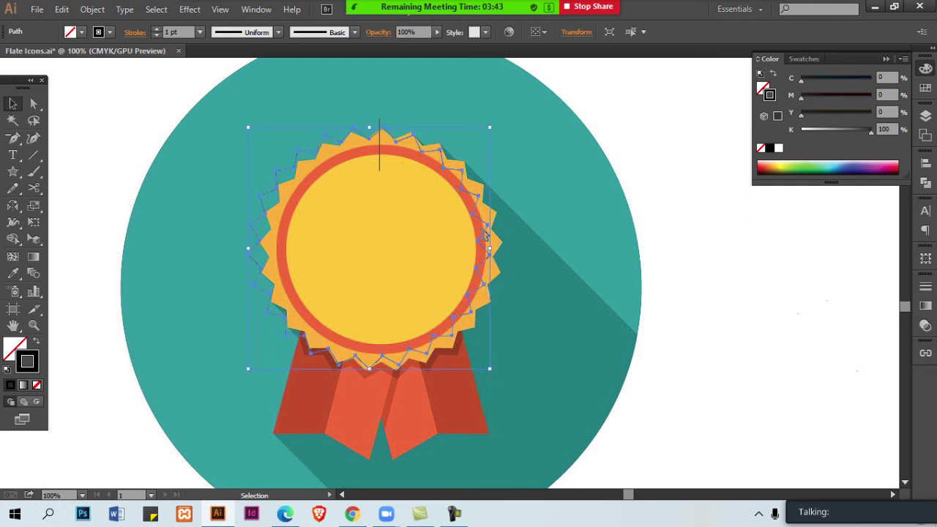
left_click_drag(494, 234, 500, 236)
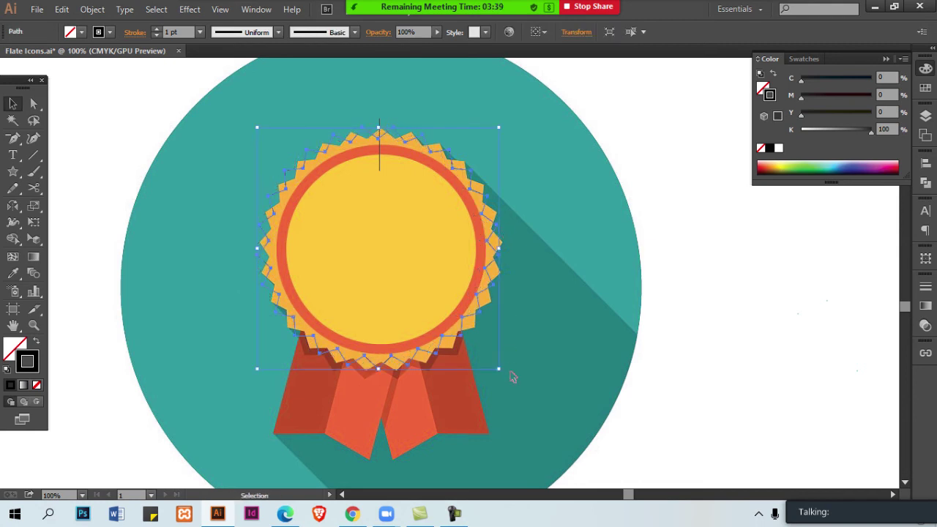
left_click_drag(505, 372, 516, 350)
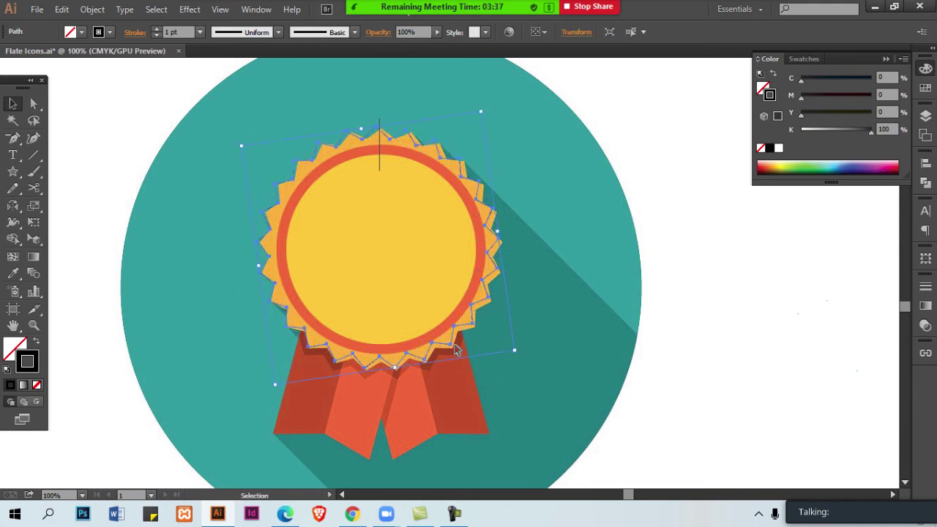
left_click_drag(451, 350, 454, 351)
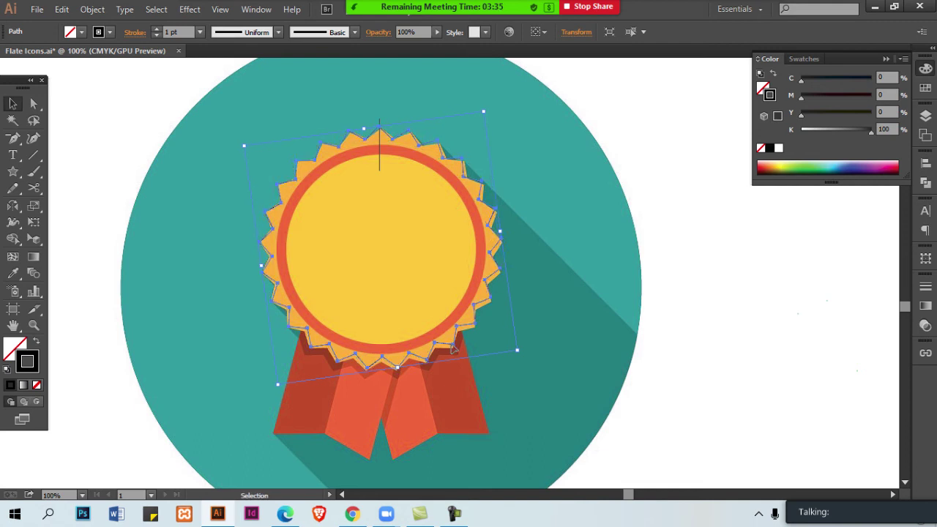
key("ctrl+2")
Lengthen the vertical line through the topmost scallop at both ends and slightly enlarge the star to fit the badge edge.
left_click(379, 153)
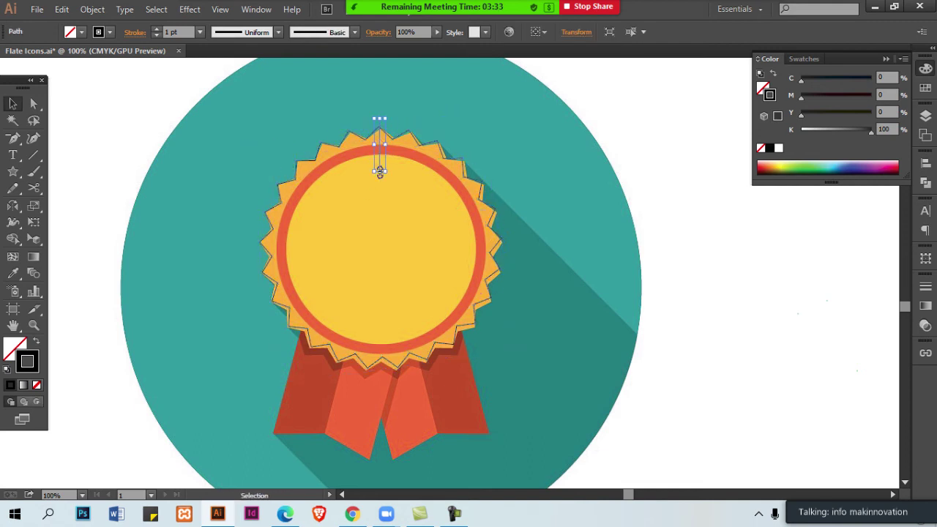
left_click_drag(380, 174, 380, 190)
key("ctrl+shift+a")
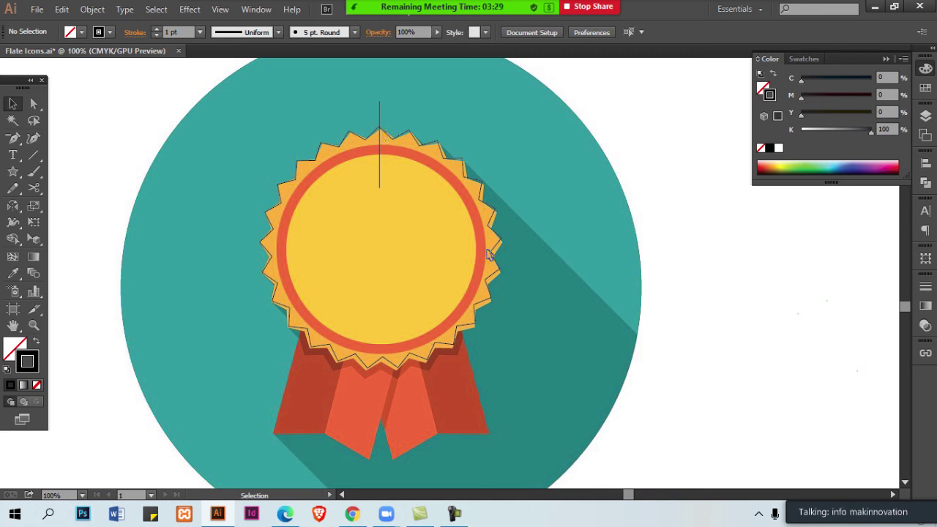
left_click(490, 311)
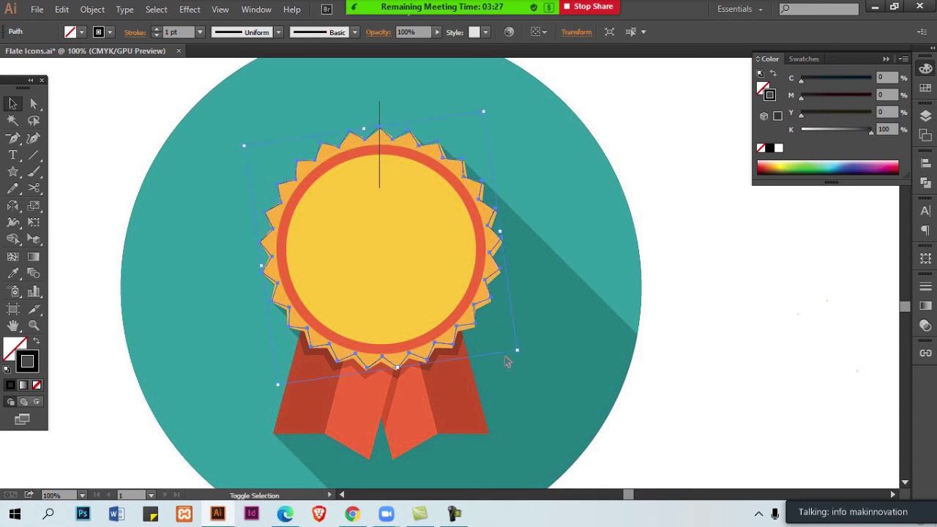
left_click_drag(278, 385, 276, 387)
key("ctrl+shift+a")
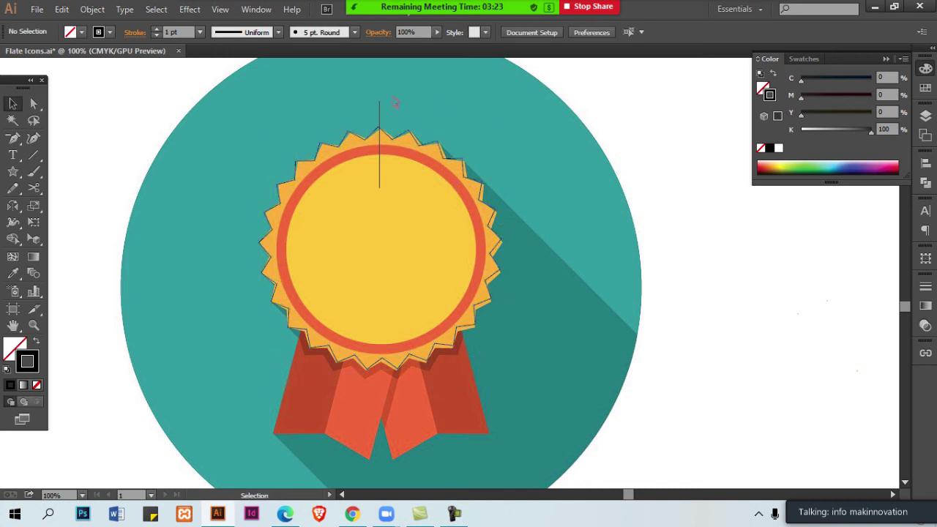
Create a trial 25-point star with Radius 1 of 45 pt and Radius 2 of 50 pt, enlarge it and delete it.
left_click(12, 171)
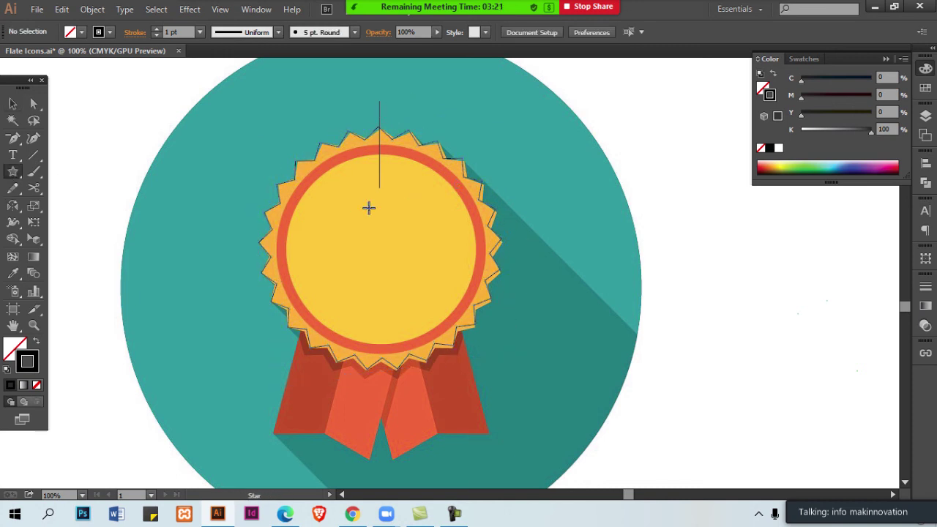
left_click(621, 206)
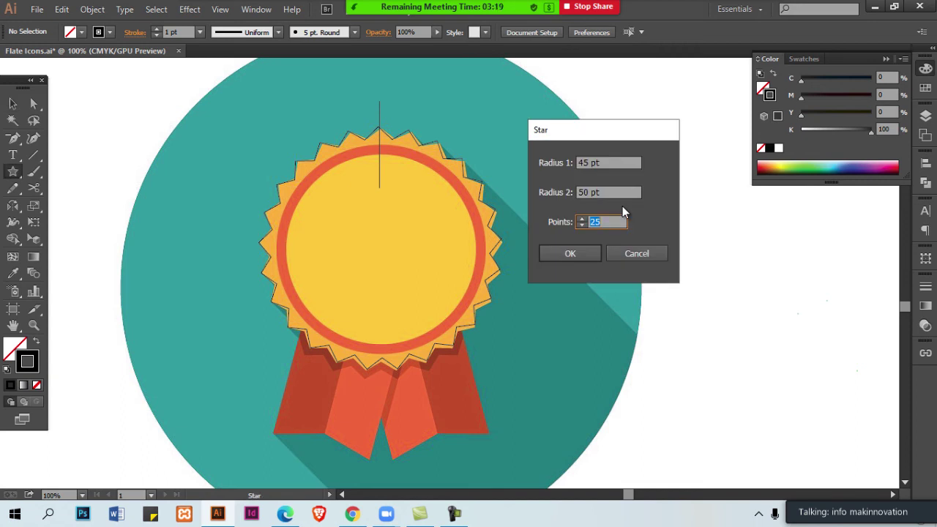
left_click(542, 162)
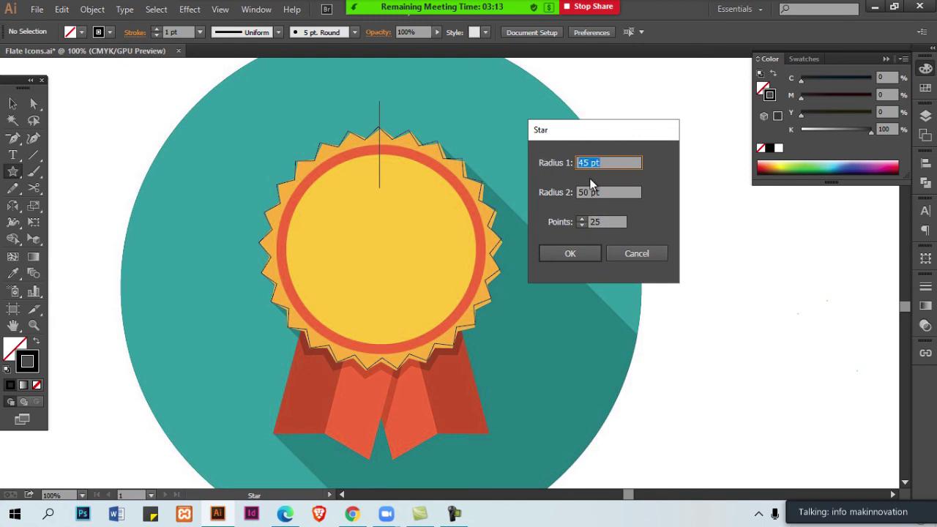
key("Tab")
key("Tab")
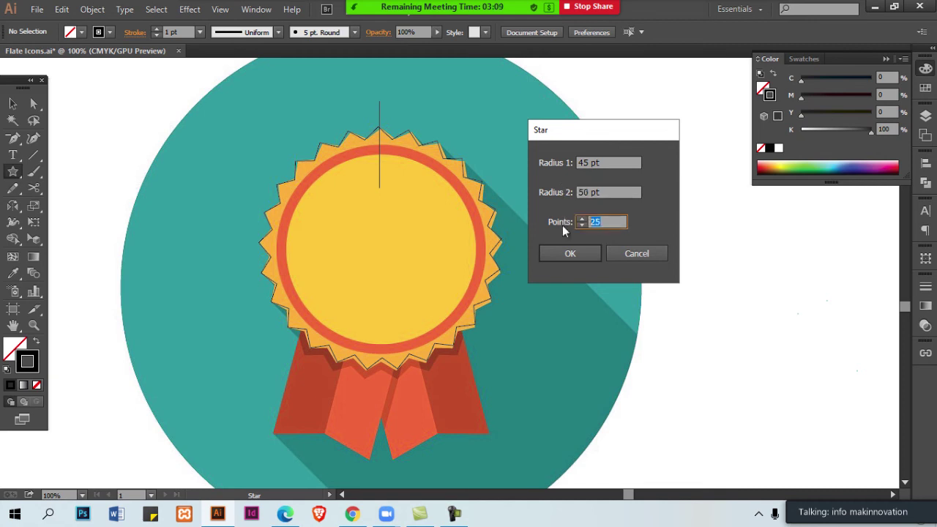
left_click(590, 254)
key("v")
left_click_drag(657, 240, 709, 285)
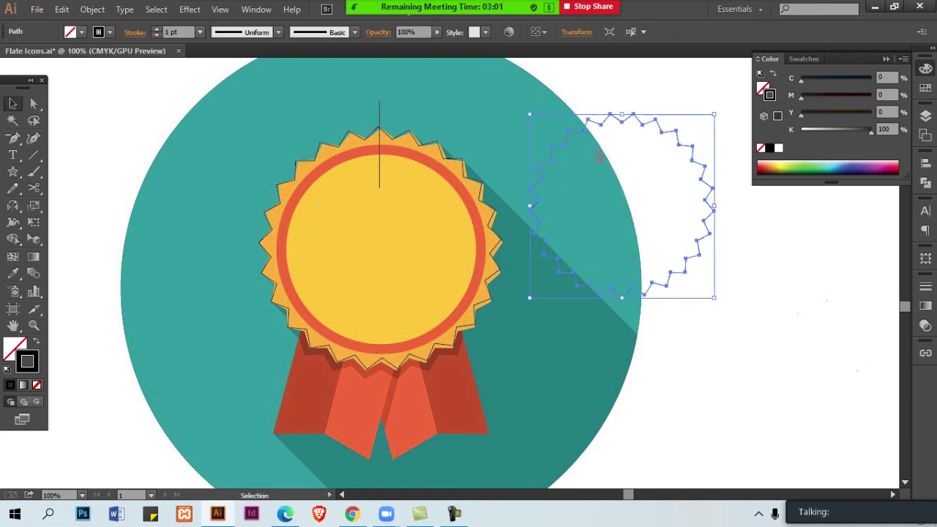
key("Delete")
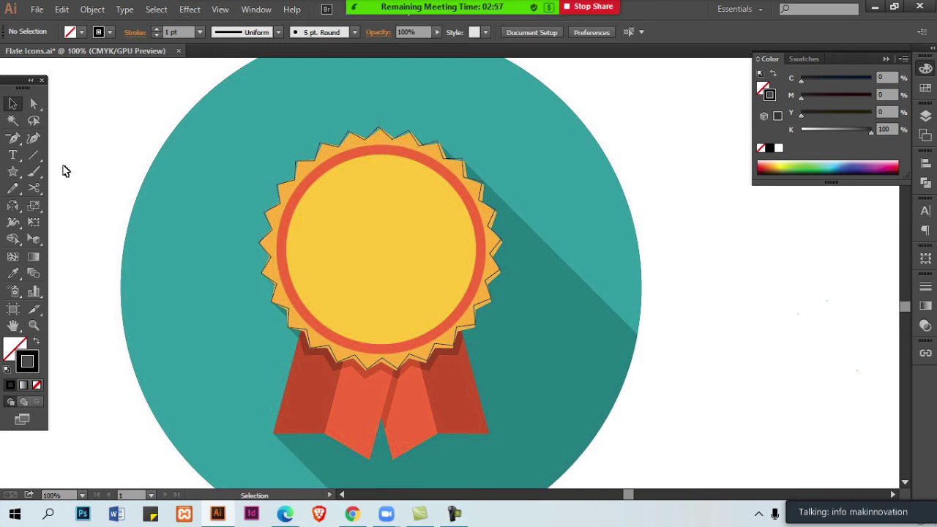
Draw a circle over the badge's red ring with the Ellipse tool and align its centre with the star's.
left_click_drag(12, 172, 71, 202)
mouse_move(279, 161)
left_mouse_down()
mouse_move(441, 263)
mouse_move(477, 311)
left_mouse_up()
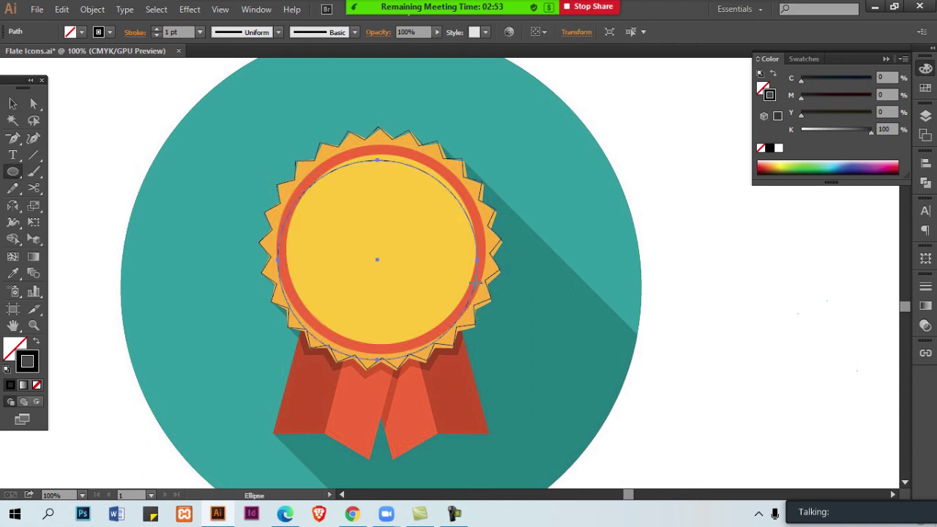
key("v")
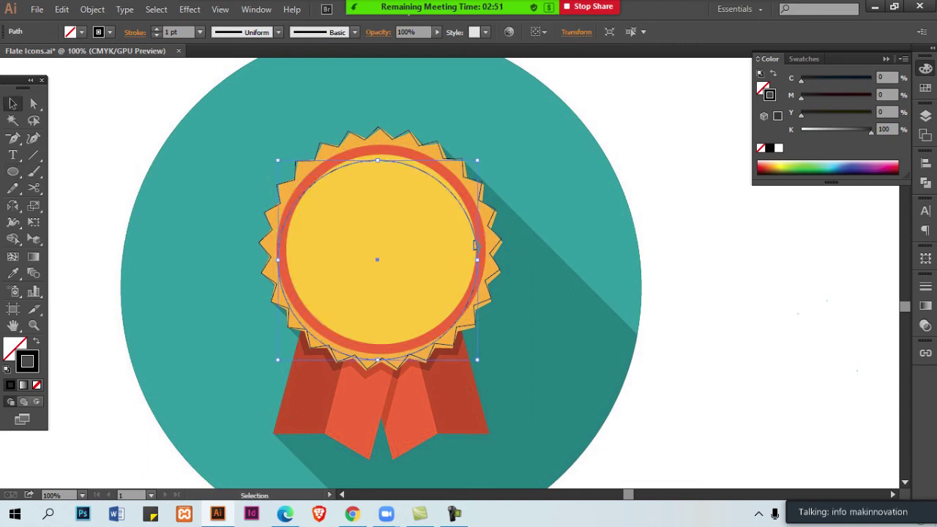
left_click(493, 221, "shift")
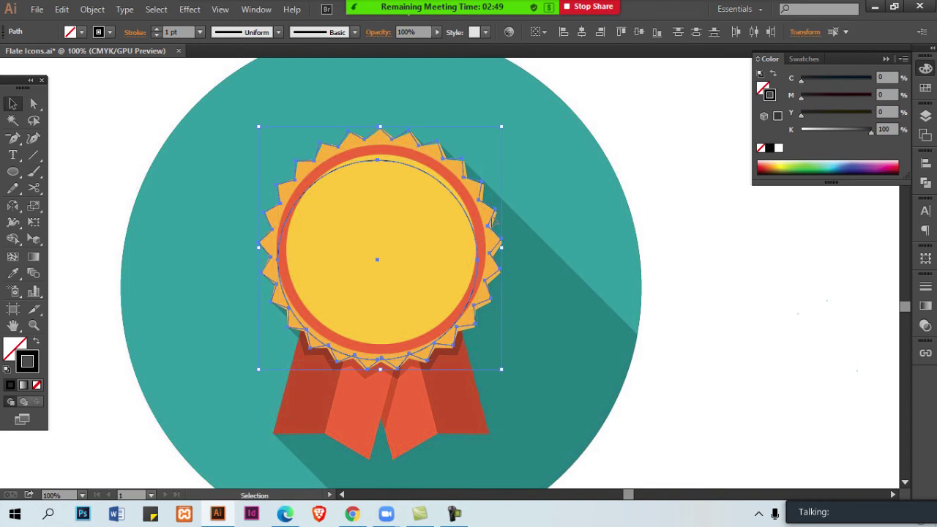
left_click(639, 33)
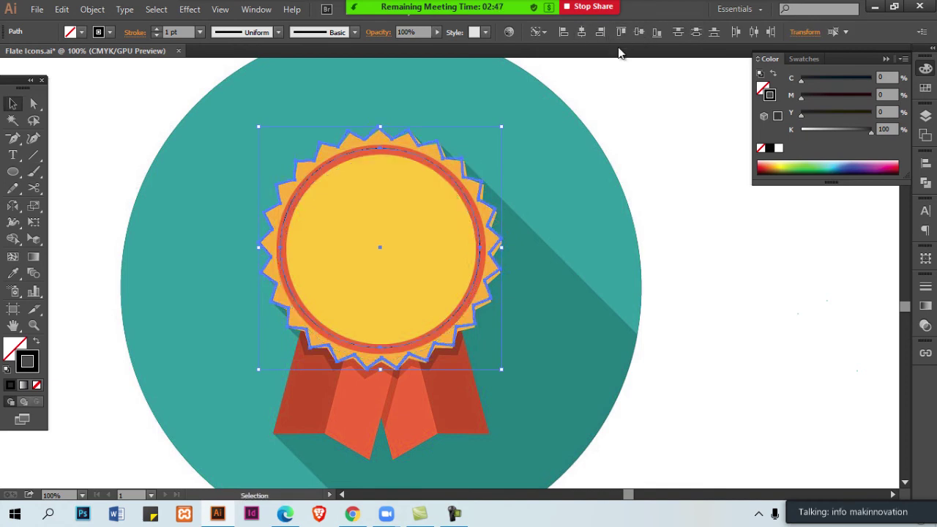
left_click(586, 82)
Set the circle's stroke weight to 14 pt.
left_click(431, 161)
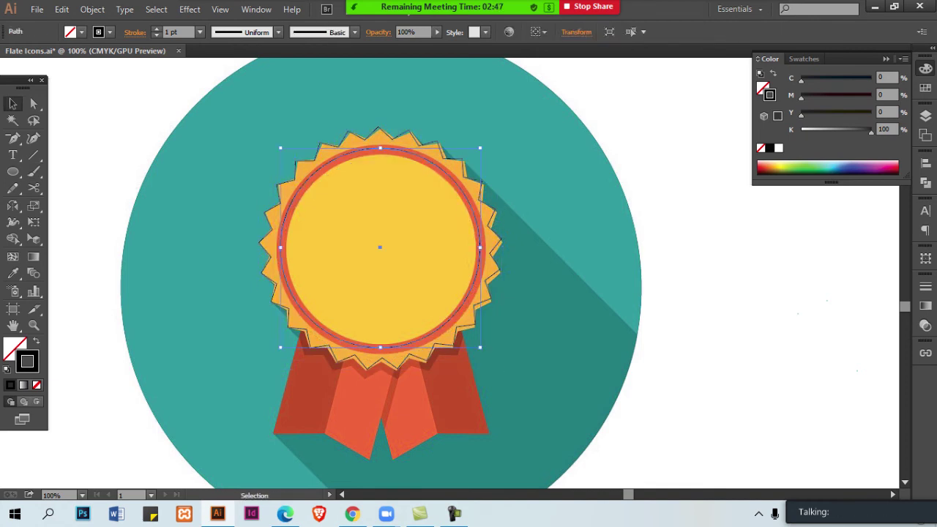
left_click(926, 287)
left_click(802, 286)
left_click(802, 286)
left_click(801, 286)
left_click(802, 286)
left_click(801, 286)
left_click(801, 287)
left_click(801, 286)
left_click(801, 286)
left_click(802, 287)
left_click(801, 286)
left_click(801, 287)
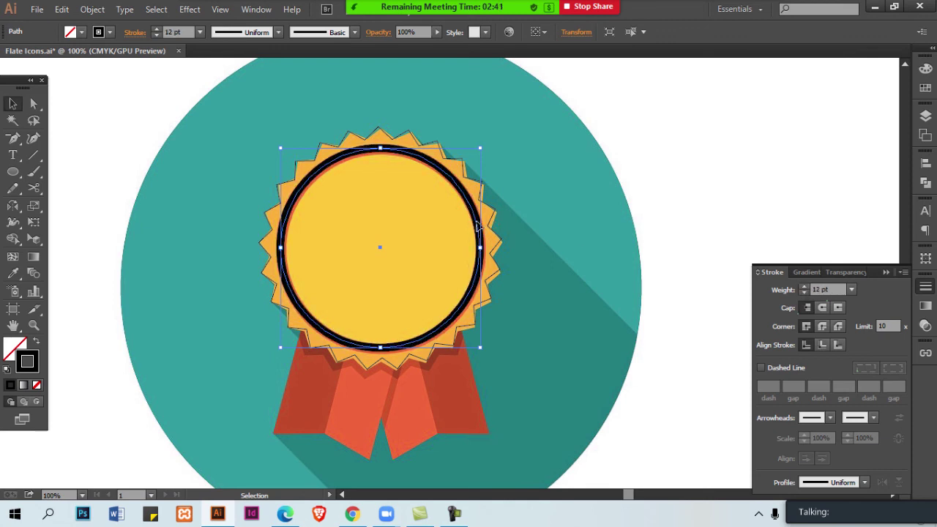
left_click(803, 286)
left_click(803, 286)
Shrink the thick circle slightly to match the red ring and re-centre it on the star.
left_click_drag(480, 147, 477, 151)
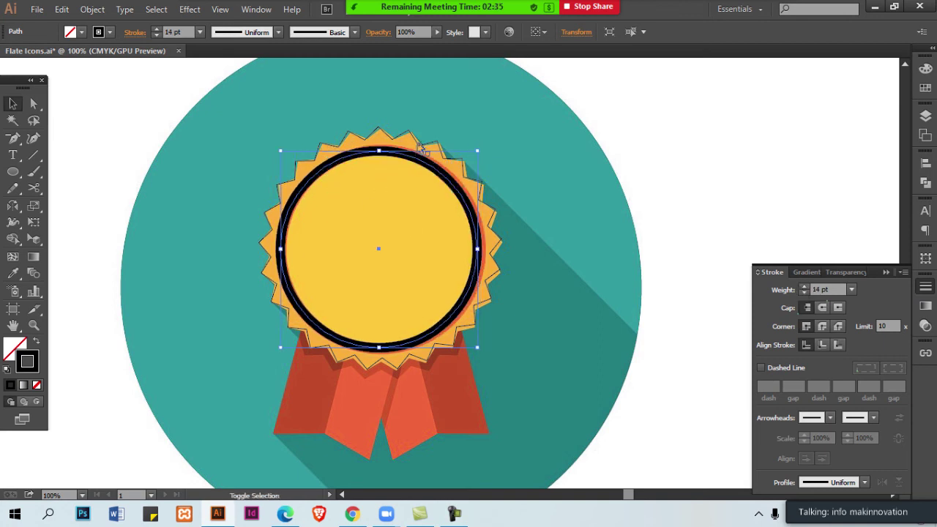
left_click(418, 152, "shift")
left_click(639, 33)
key("ctrl+shift+a")
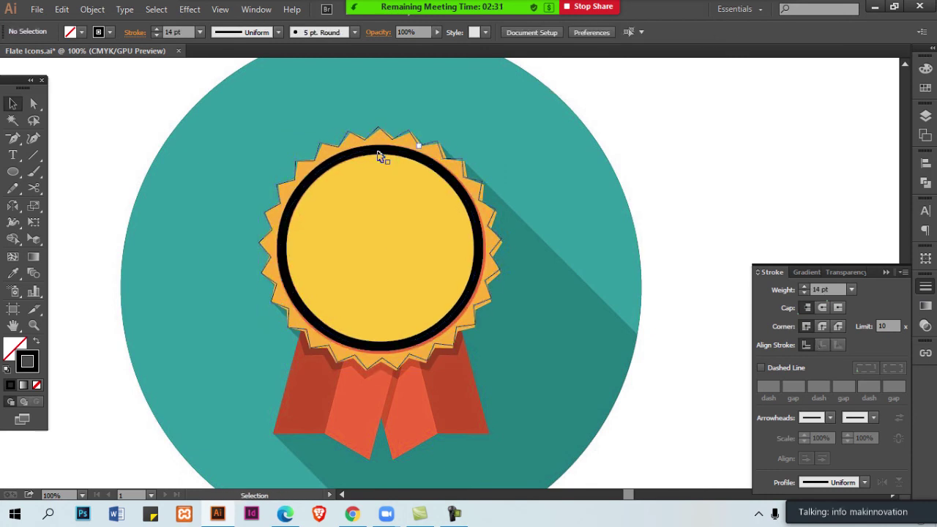
left_click(379, 155)
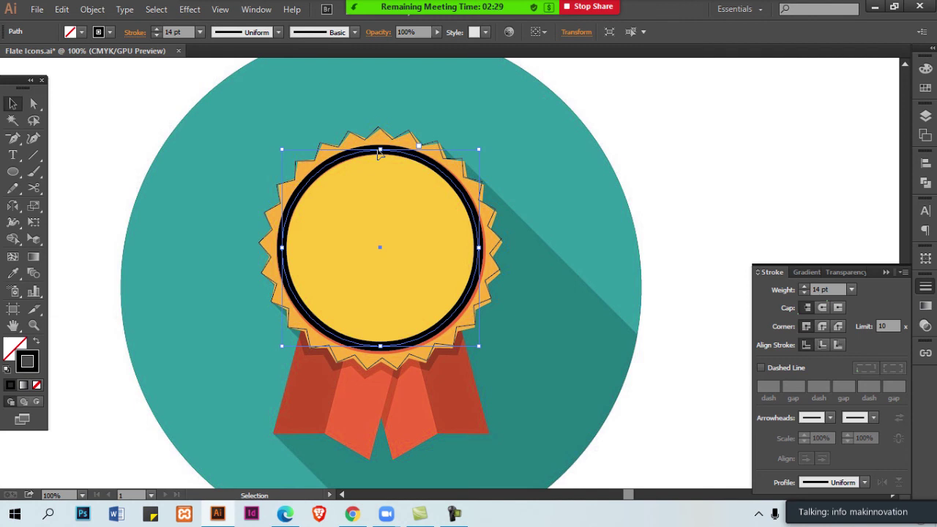
Expand the ring's fill and stroke, then ungroup it and release its compound path to get two separate circles.
left_click(93, 8)
left_click(126, 155)
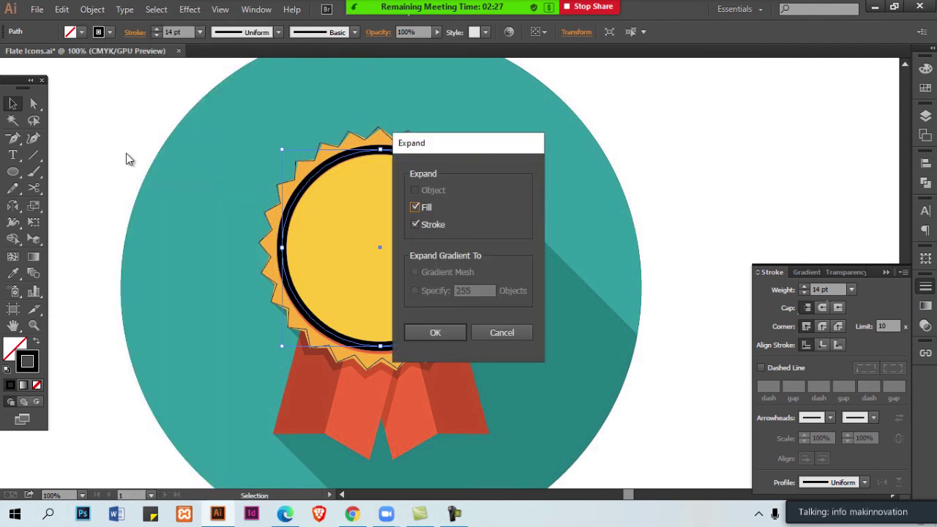
left_click(445, 335)
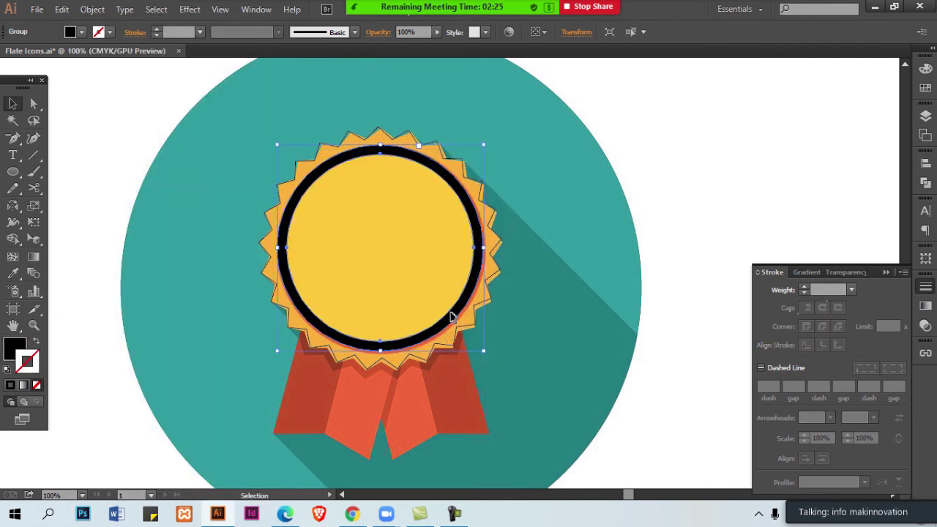
right_click(427, 169)
left_click(458, 243)
right_click(425, 160)
left_click(455, 238)
Fill the inner circle bright yellow and the outer circle orange with C 0, M 70, Y 100, K 0.
left_click(437, 200)
left_click(926, 68)
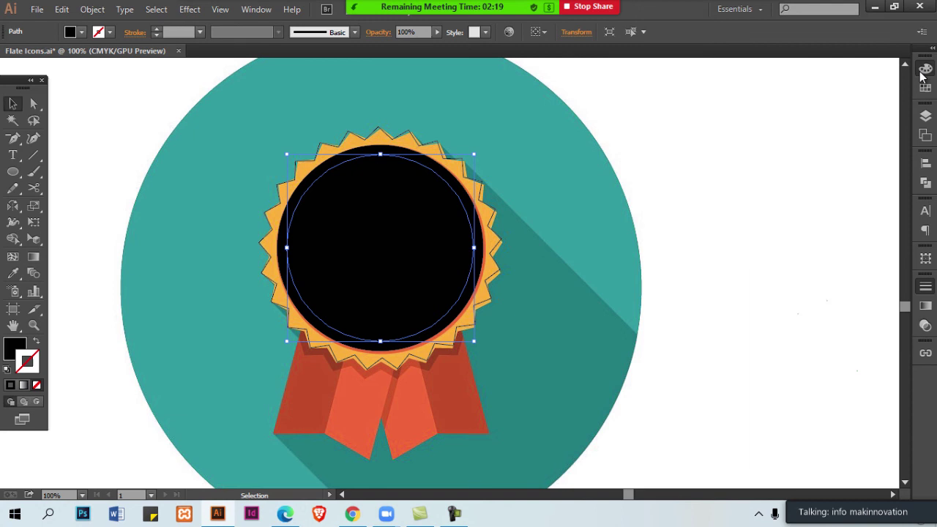
left_click(763, 90)
left_click_drag(803, 116, 910, 113)
left_click(433, 168)
left_click(850, 96)
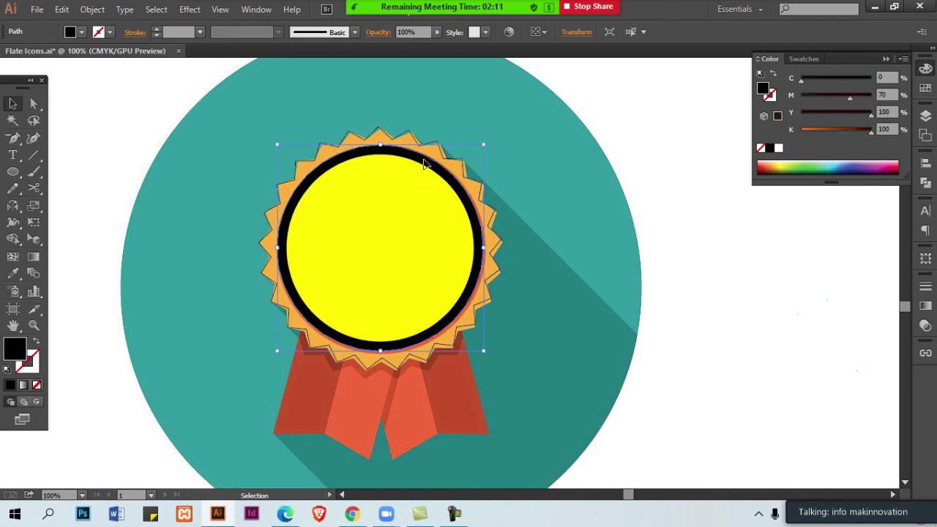
left_click_drag(871, 129, 799, 130)
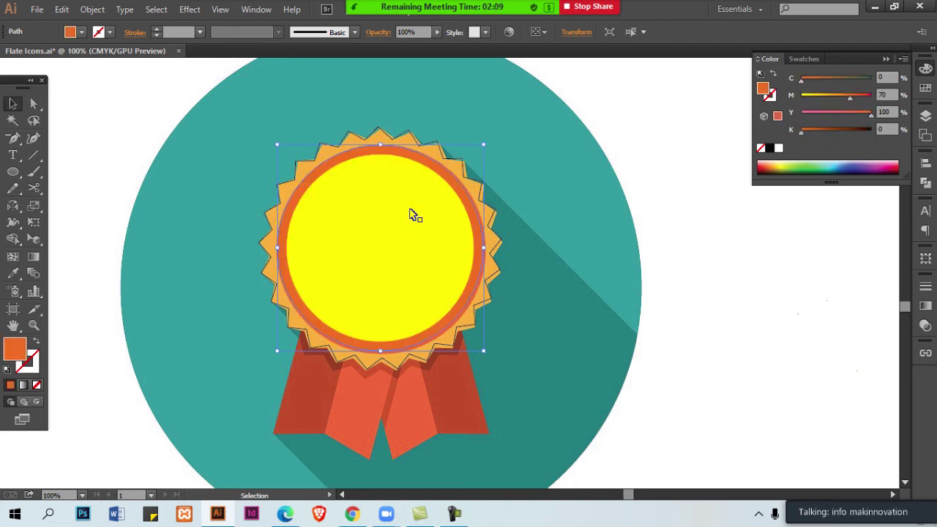
Move both circles aside from the badge and fill the inner one with the yellow sampled from the reference badge's centre.
left_click_drag(693, 177, 705, 177)
key("ctrl+shift+a")
left_click(667, 198)
key("i")
left_click(421, 242)
key("v")
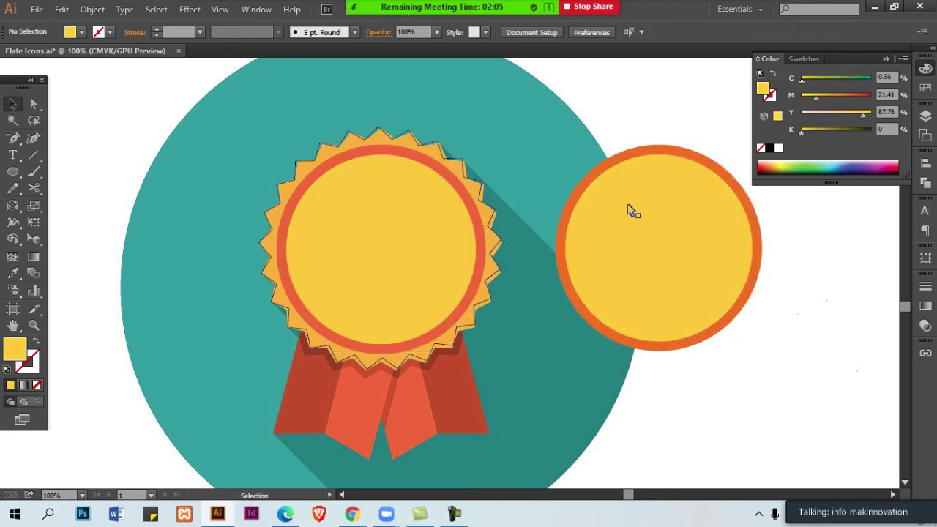
Centre the two circles horizontally and vertically on the star outline.
left_click(643, 156, "shift")
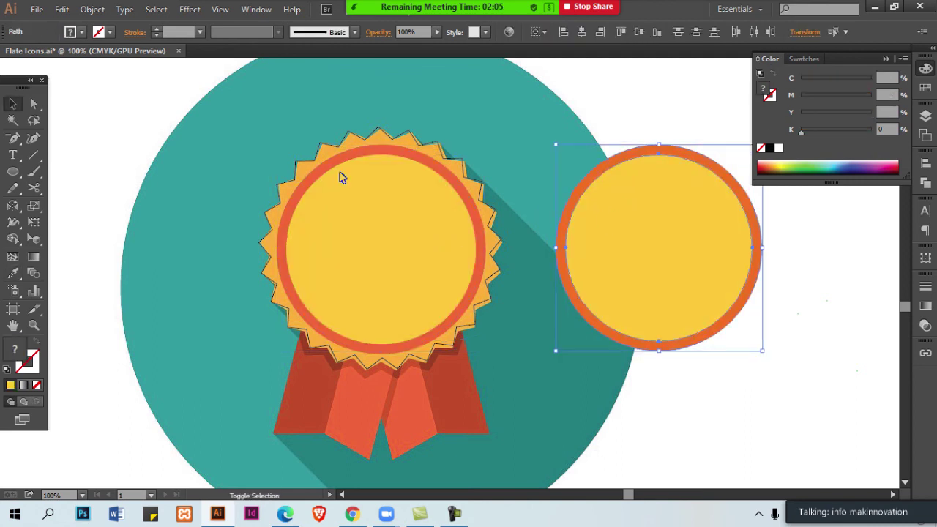
left_click(416, 141, "shift")
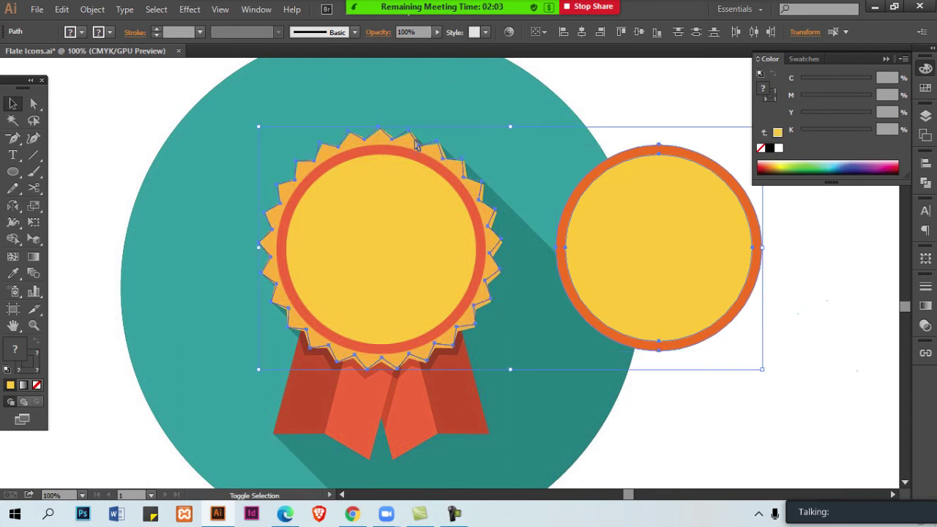
left_click(582, 32)
left_click(639, 31)
left_click(595, 72)
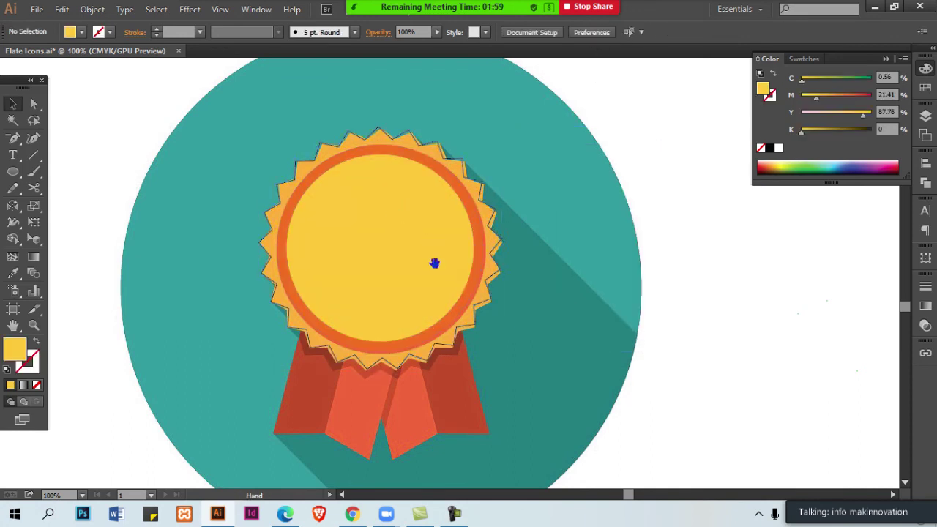
Trace the left light ribbon tail as a closed four-point shape with the Pen tool, extending its top under the medal.
left_click_drag(435, 264, 477, 181)
key("p")
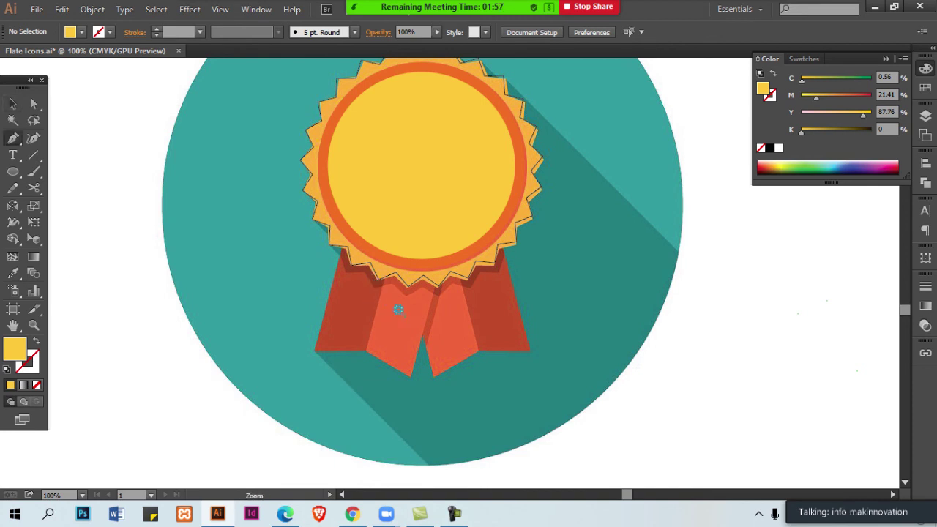
scroll(389, 340, "up", 1)
left_click(428, 393)
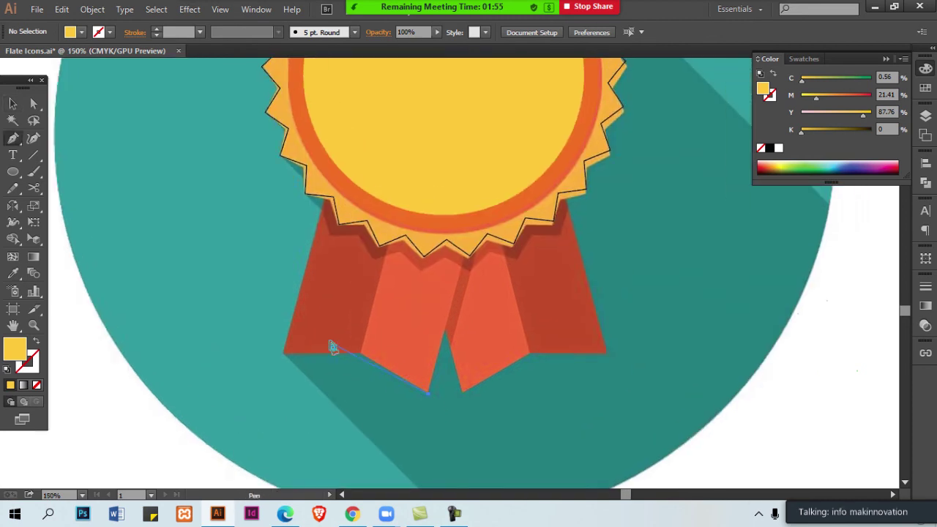
left_click(360, 353)
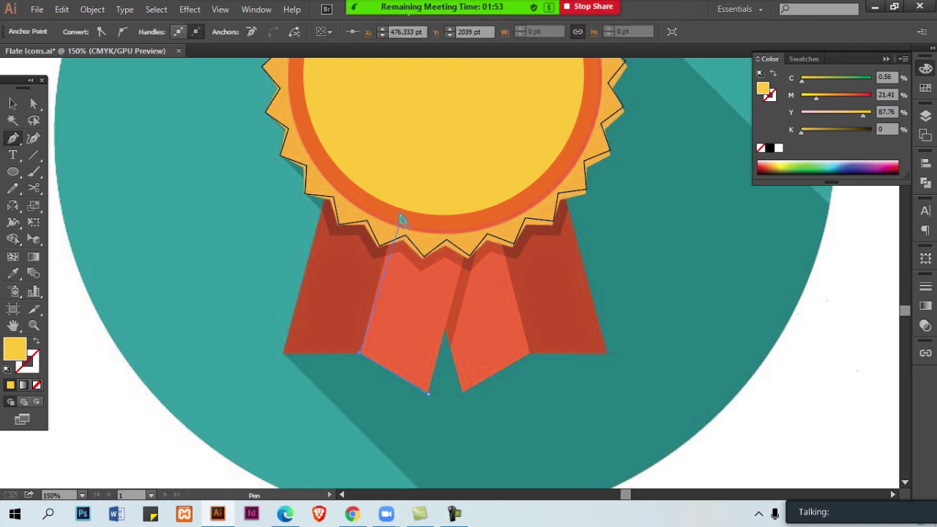
left_click(396, 208)
left_click(475, 210)
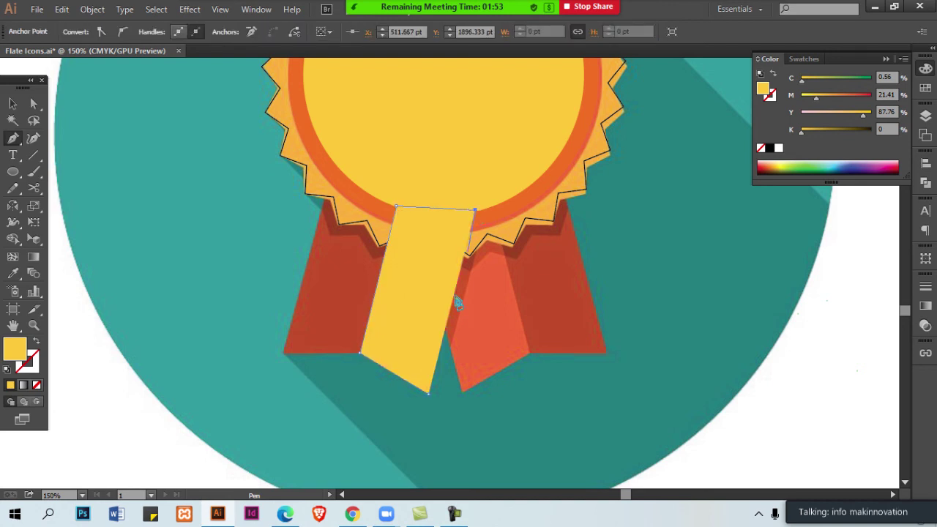
left_click(429, 393)
Fill the traced ribbon tail with the orange-red sampled from the reference's right light tail.
key("v")
key("i")
left_click(471, 361)
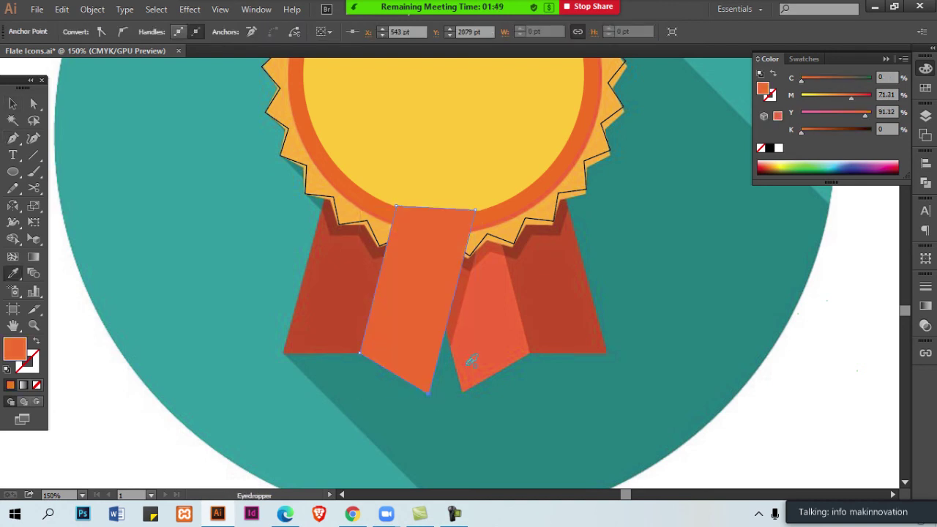
key("v")
key("ctrl+shift+a")
Trace the left dark ribbon fold with the Pen tool and fill it with the dark red sampled from the right fold.
key("p")
left_click(358, 353)
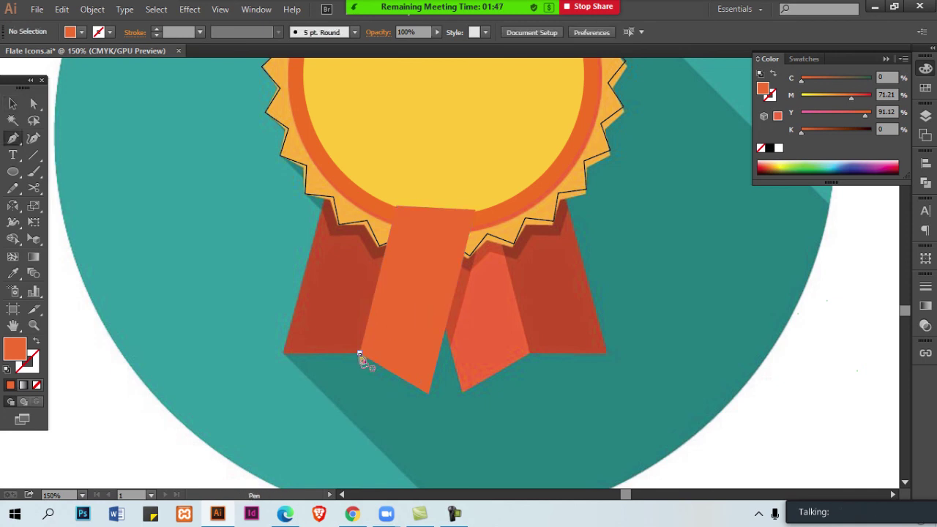
left_click(286, 354)
left_click(326, 183)
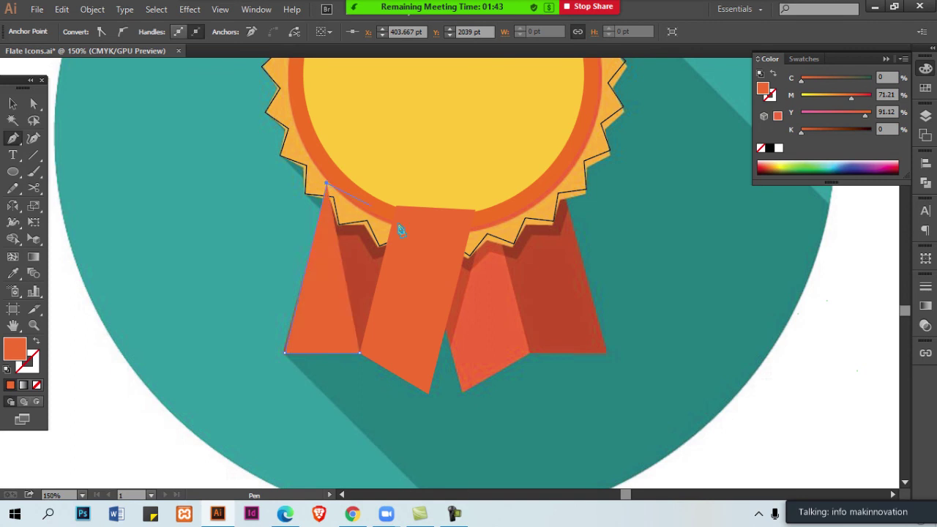
left_click(408, 230)
left_click(359, 355)
key("i")
left_click(573, 286)
key("ctrl+shift+a")
Bring the light ribbon tail to the front, above the dark fold.
key("v")
left_click(419, 286)
key("ctrl")
key("ctrl")
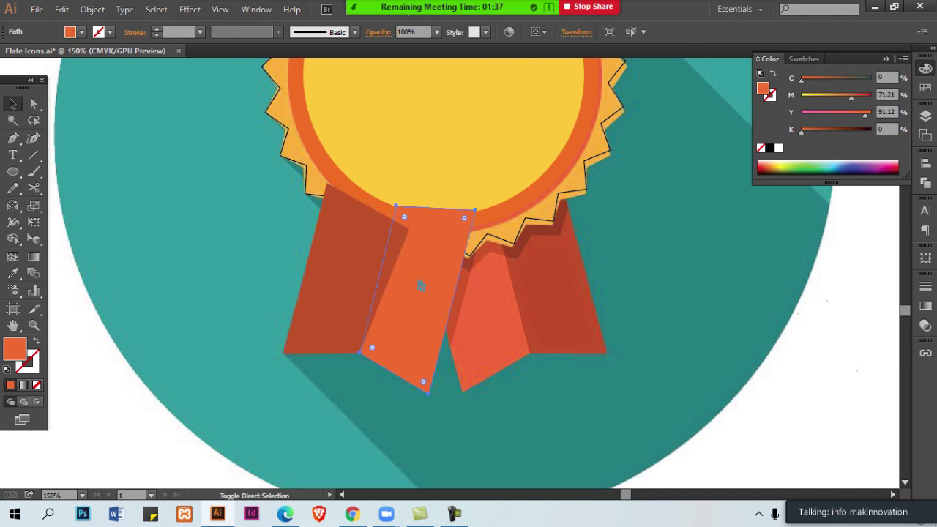
key("ctrl+shift+]")
key("ctrl+shift+a")
Move the dark fold's upper inner anchor point so that its side meets the light tail's edge.
left_click(421, 285)
left_click(301, 301, "shift")
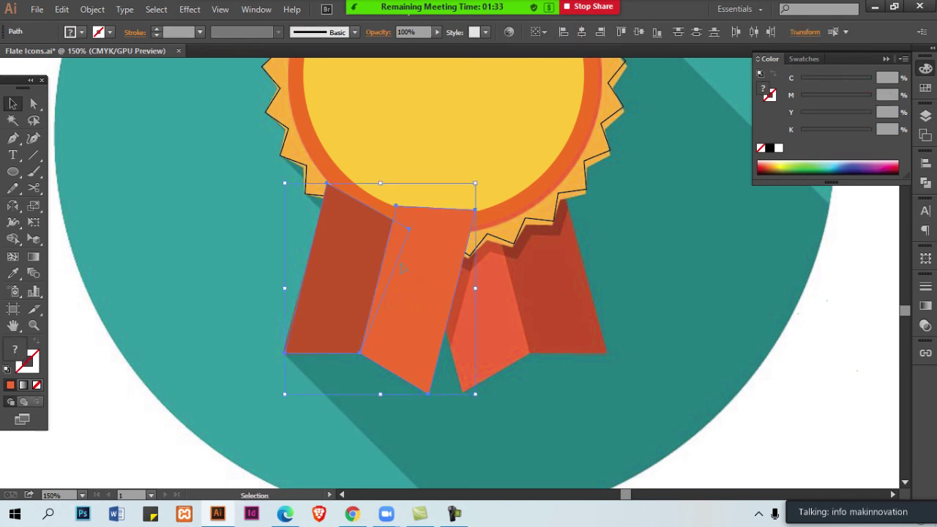
key("a")
key("ctrl+shift+a")
left_click(377, 242)
left_click(409, 229)
left_click_drag(411, 234, 396, 226)
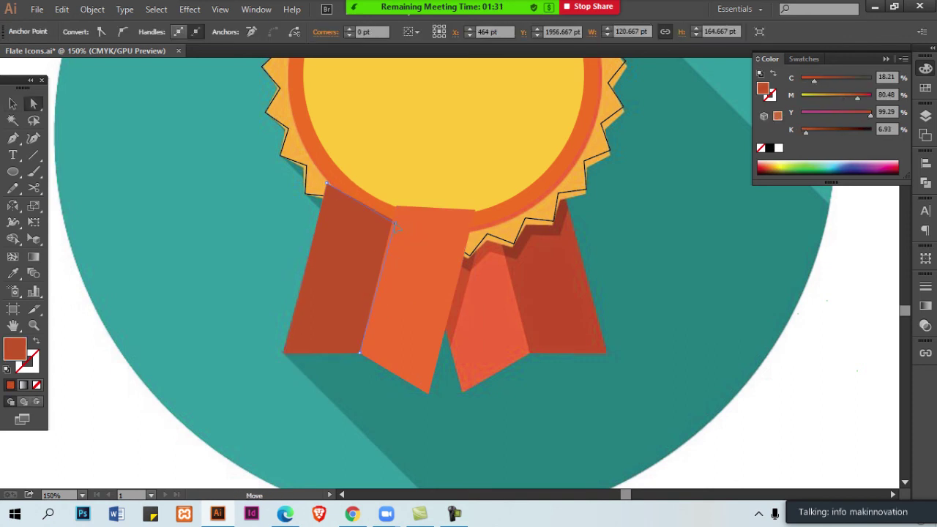
key("v")
key("ctrl+shift+a")
Fill the star outline with the orange-yellow sampled from the reference badge's scalloped edge.
left_click(415, 270)
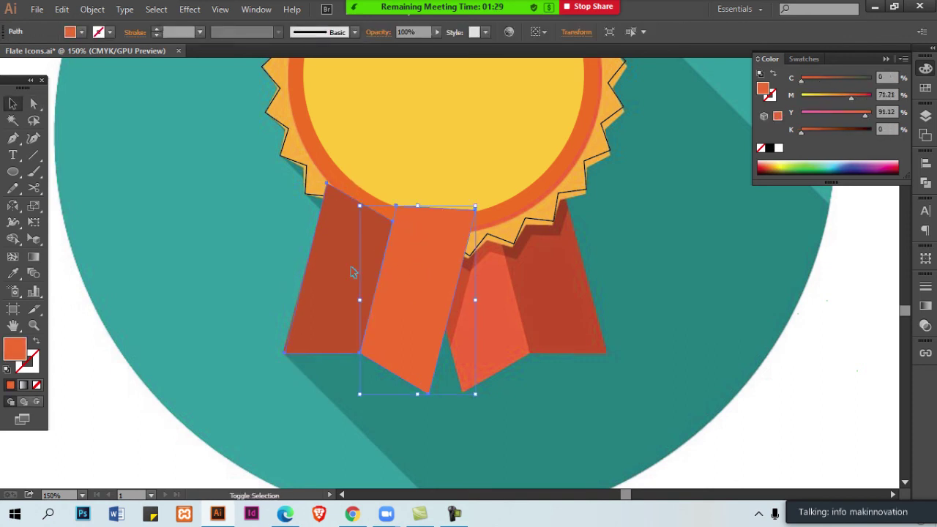
left_click(351, 269, "shift")
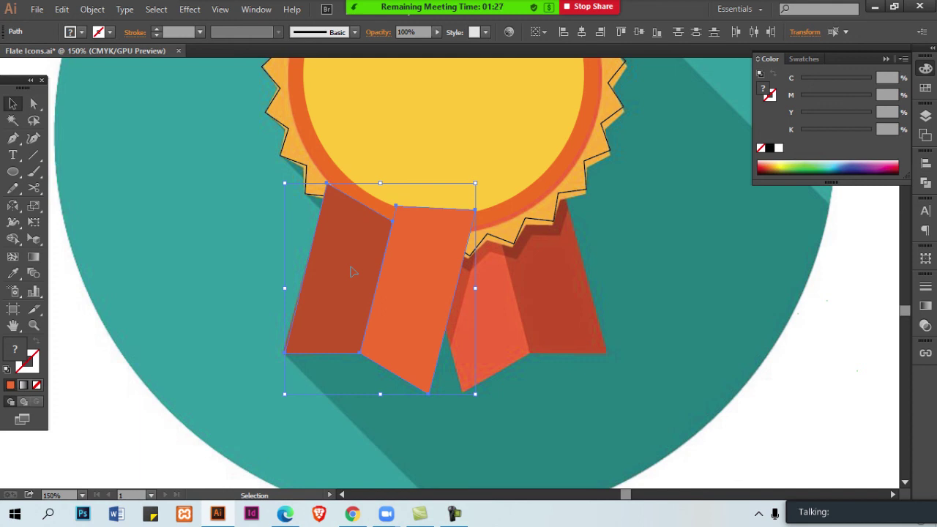
left_click(519, 241)
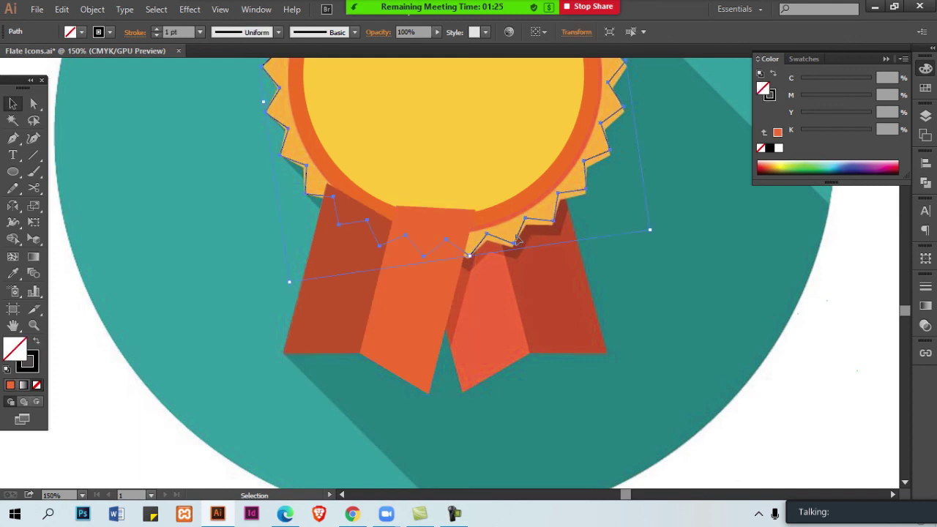
key("i")
left_click(514, 231)
key("ctrl+shift+a")
key("v")
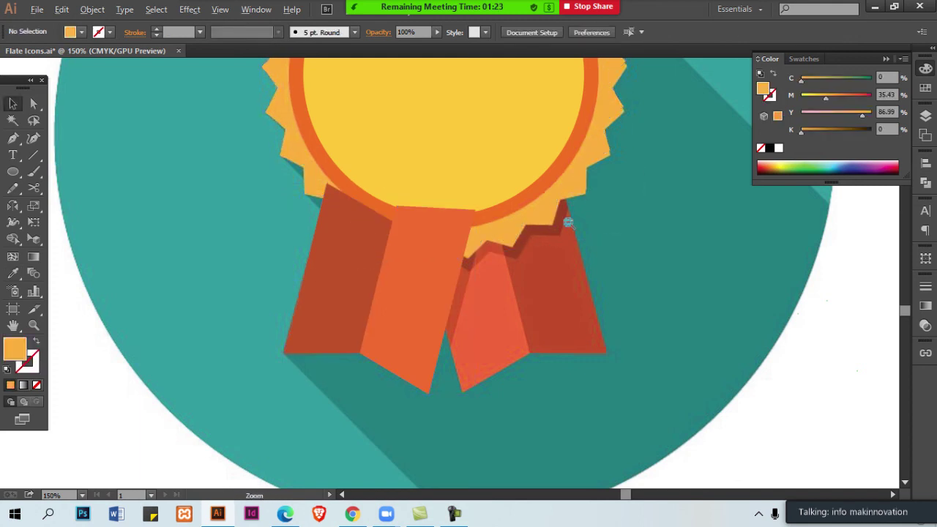
Bring the star and its two circles to the front, above the ribbon pieces.
key("ctrl+1")
left_click(435, 194)
key("ctrl+shift+bracketright")
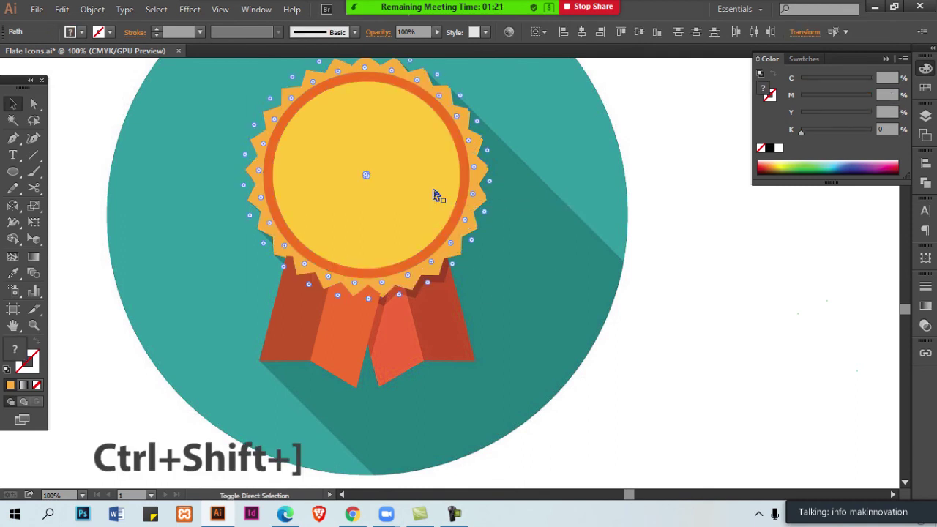
key("ctrl+shift+a")
Duplicate the two left ribbon pieces to the right and reflect the copy across the vertical axis.
left_click(353, 308)
left_click(299, 326, "shift")
left_click_drag(299, 326, 408, 333)
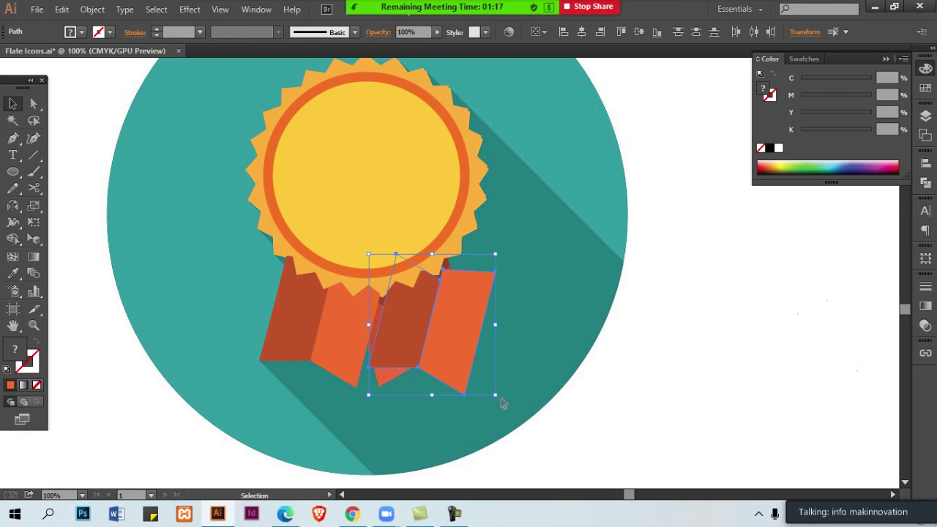
key("o")
key("Return")
key("Return")
key("v")
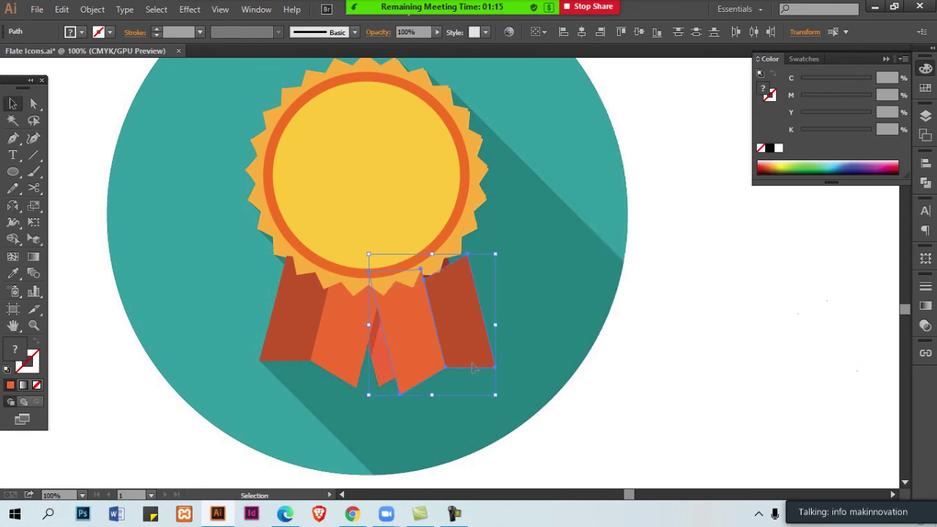
key("o")
key("Return")
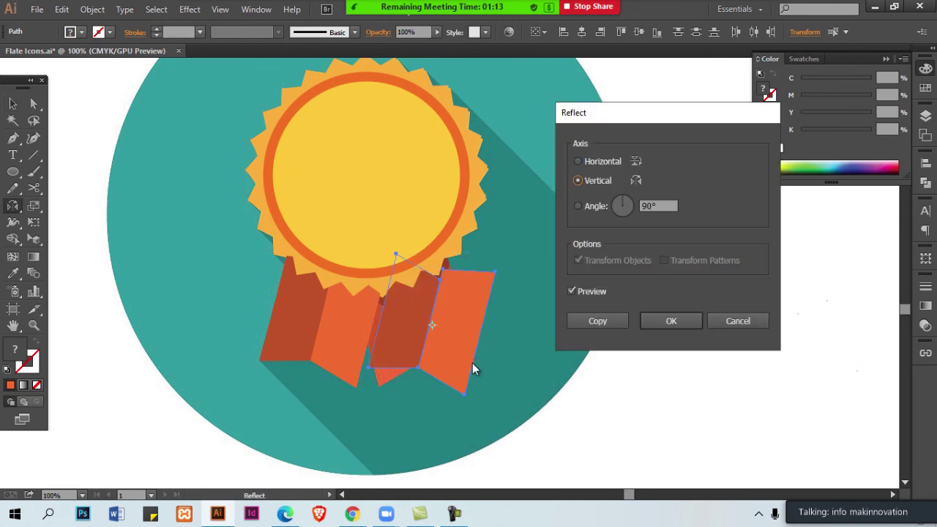
key("Escape")
key("v")
Position the mirrored ribbon pieces precisely over the reference's right ribbon tail.
left_click_drag(477, 366, 463, 354)
left_click(460, 351, "ctrl+alt")
left_click_drag(366, 326, 454, 364)
left_click(511, 330, "ctrl")
left_click(511, 330, "ctrl")
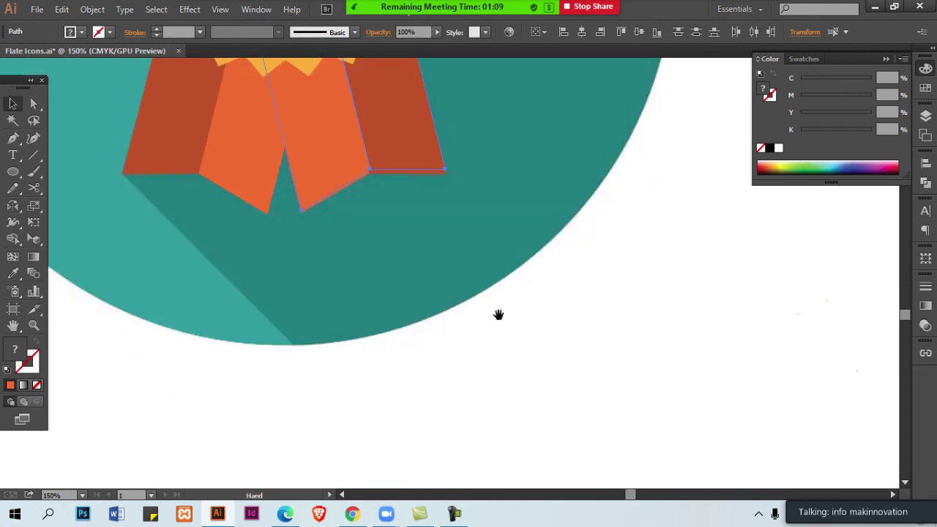
left_click_drag(498, 316, 541, 391)
left_click(468, 290, "ctrl")
left_click_drag(454, 246, 454, 247)
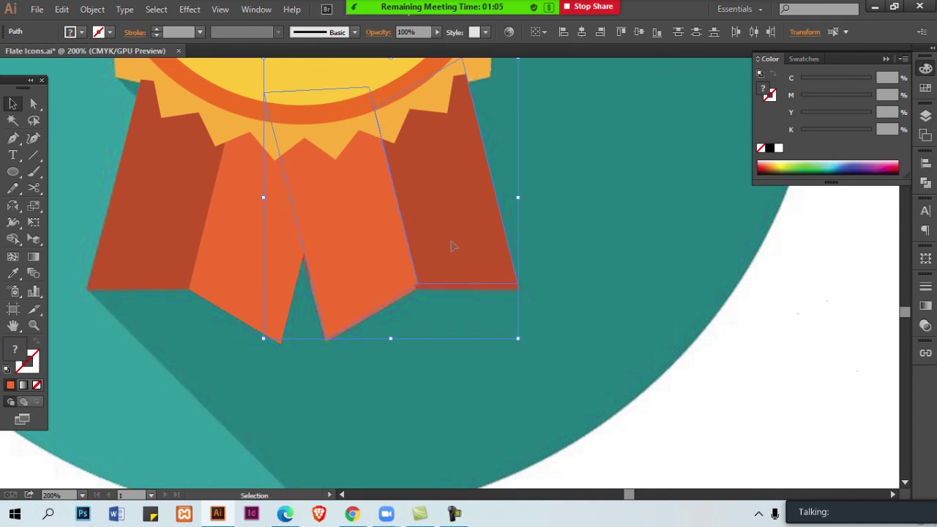
key("ctrl+shift+a")
Hide the right pair and the left pair of traced ribbon pieces to expose the reference ribbon.
left_click_drag(454, 271, 503, 293)
left_click(498, 289)
left_click(426, 284, "shift")
key("ctrl+3")
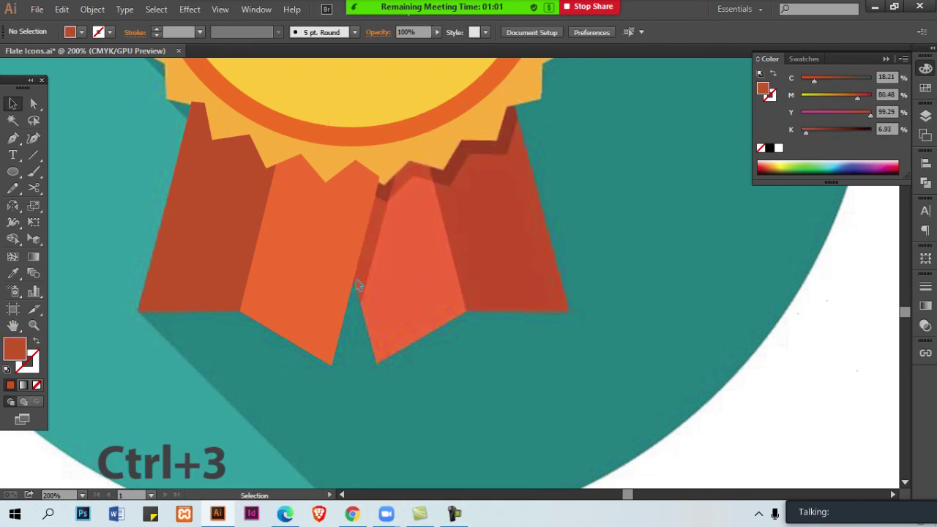
left_click(287, 277)
left_click(258, 274, "shift")
left_click(216, 269)
left_click(302, 274, "shift")
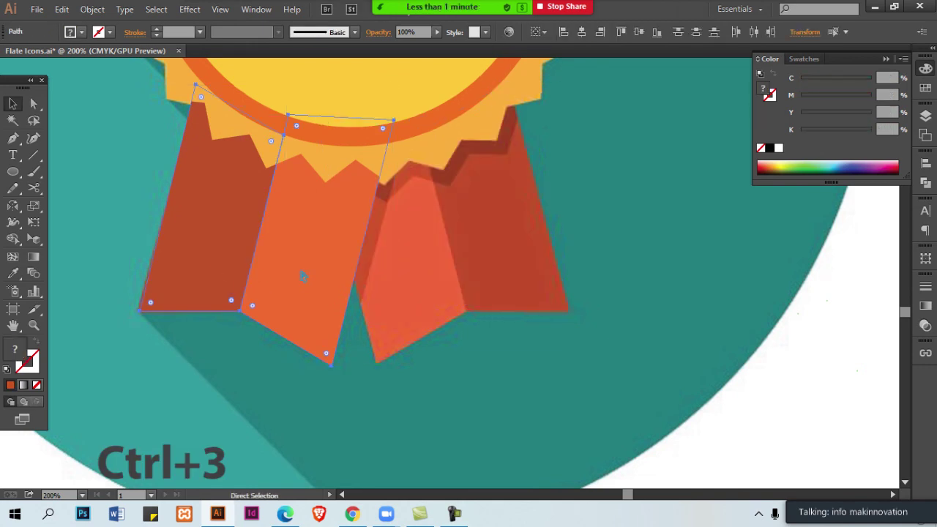
key("ctrl+3")
Duplicate the scalloped star slightly downward over the reference's ribbon shadow and fill the copy with black.
left_click_drag(428, 158, 441, 241)
left_click(463, 229)
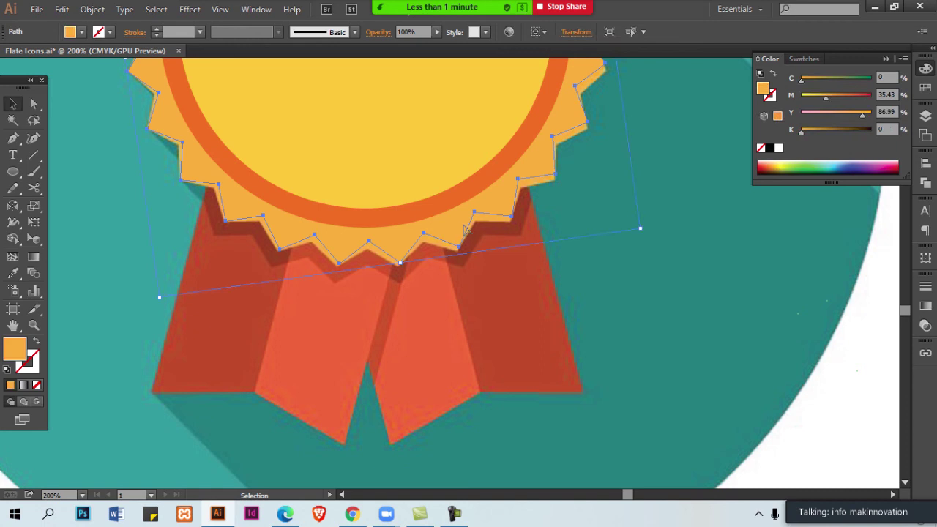
left_click_drag(454, 231, 456, 249, "alt")
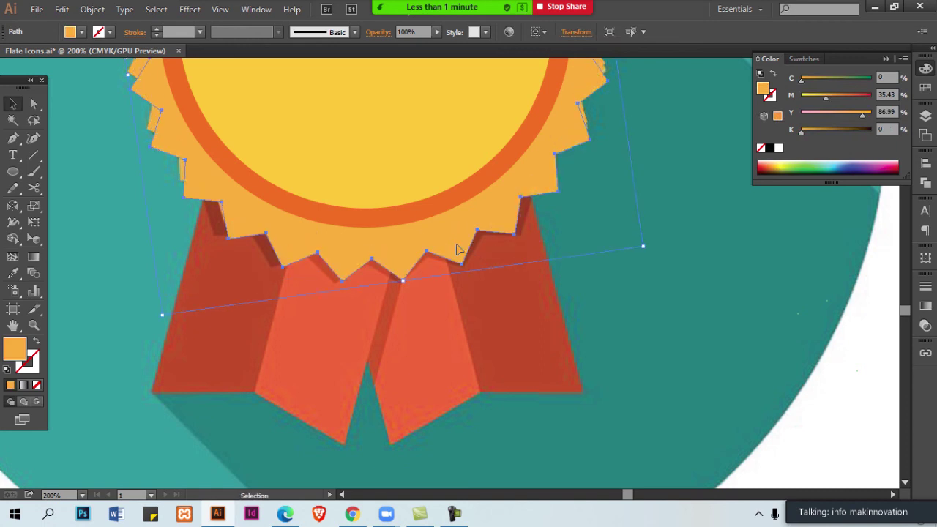
left_click(769, 149)
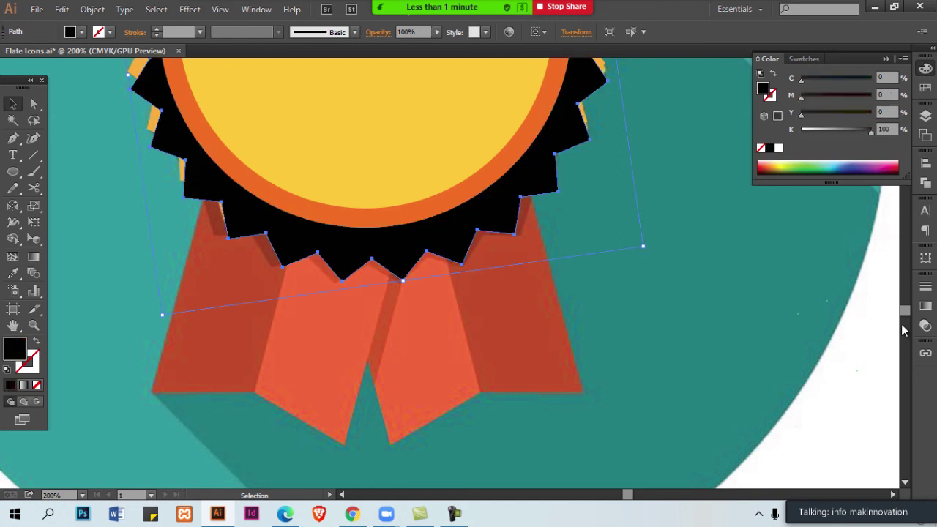
Set the black star copy to Multiply blending at 25% opacity and show the hidden ribbon pieces again.
left_click(925, 325)
left_click(797, 294)
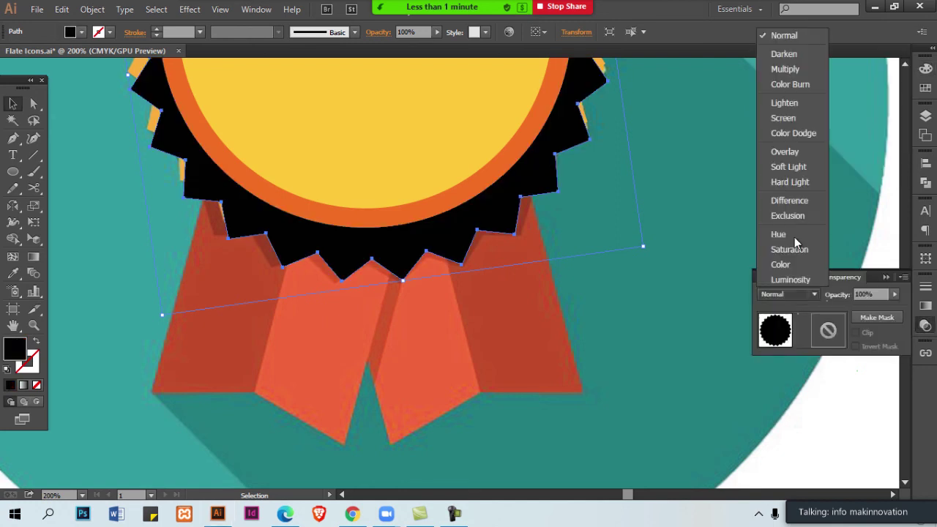
left_click(787, 69)
left_click(864, 293)
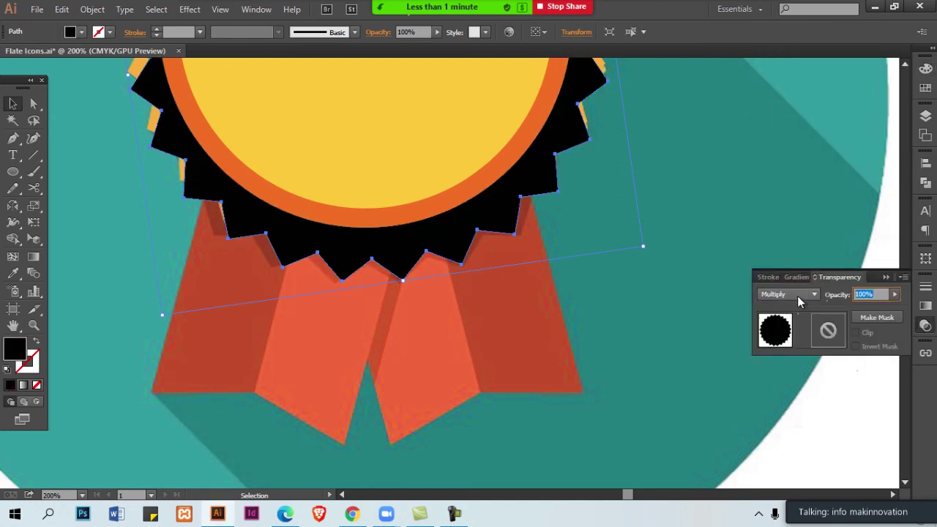
type("25")
key("Return")
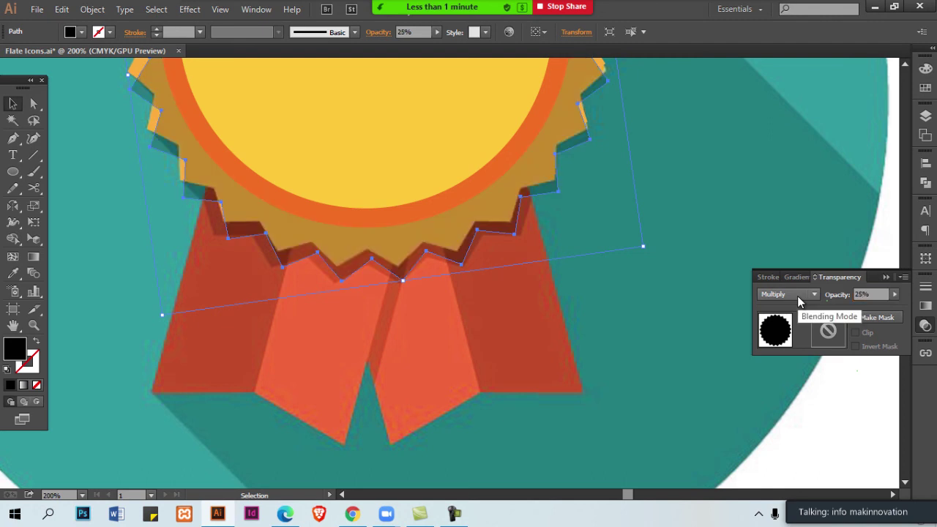
left_click(545, 285)
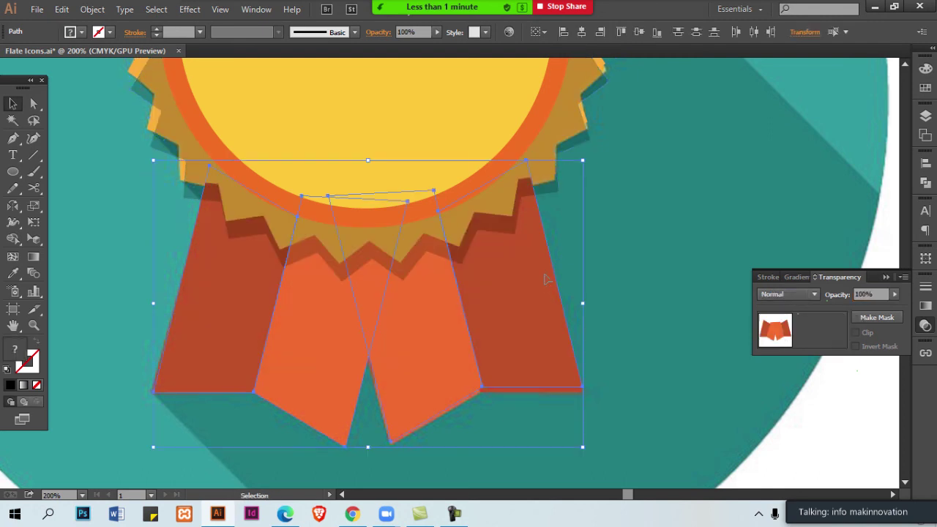
left_click(556, 168)
Bring the scalloped star, the orange ring and the yellow circle in front of the star's shadow.
left_click_drag(576, 117, 523, 241)
key("ctrl+minus")
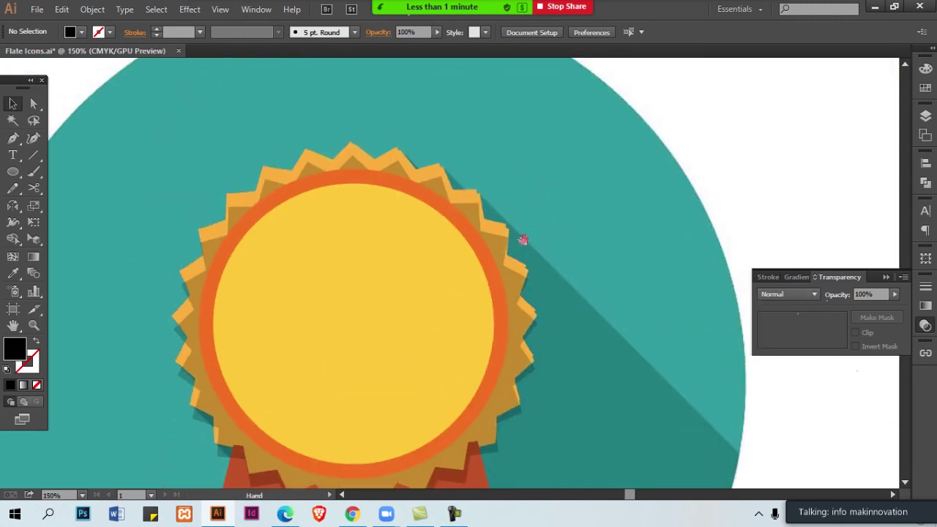
left_click(431, 175)
left_click(394, 182, "shift")
left_click(372, 201, "shift")
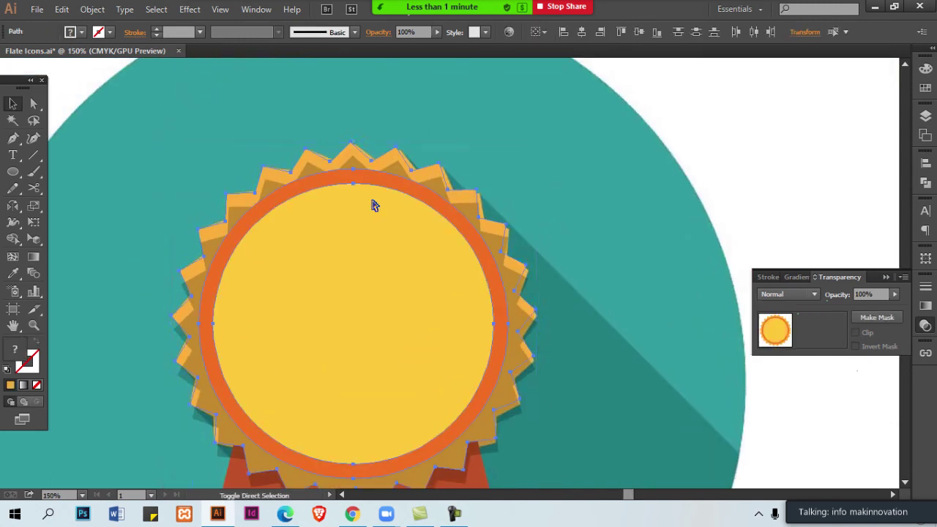
key("ctrl+shift+]")
key("ctrl+shift+a")
left_click_drag(476, 337, 472, 102)
left_click_drag(439, 329, 446, 237)
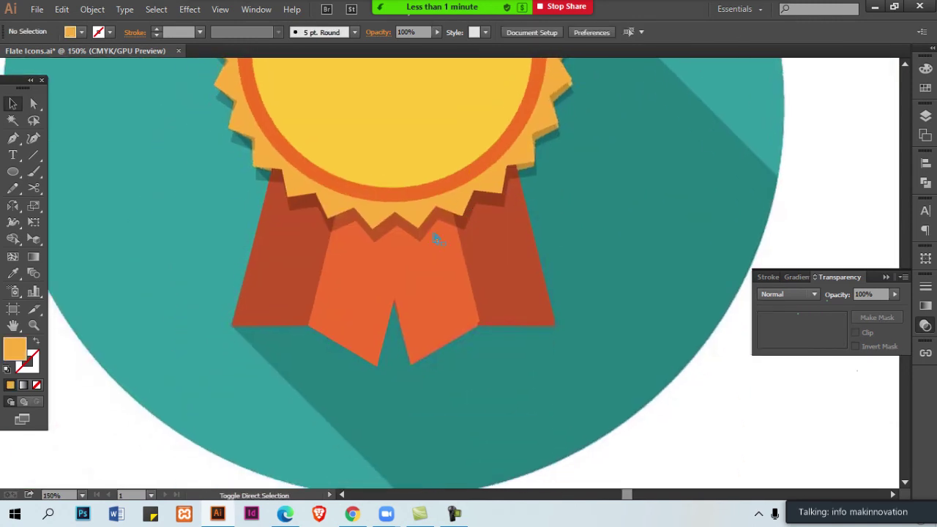
left_click(443, 280)
left_click(540, 292, "shift")
left_click_drag(540, 291, 742, 293)
key("ctrl+z")
key("ctrl+shift+a")
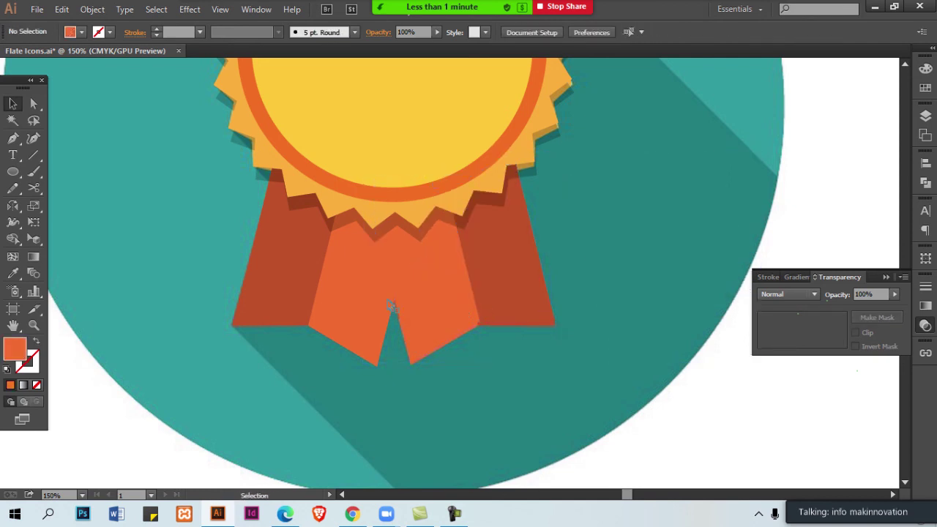
Duplicate the front left ribbon piece slightly to the right and give the copy the star shadow's appearance with the Eyedropper.
left_click(390, 306)
key("i")
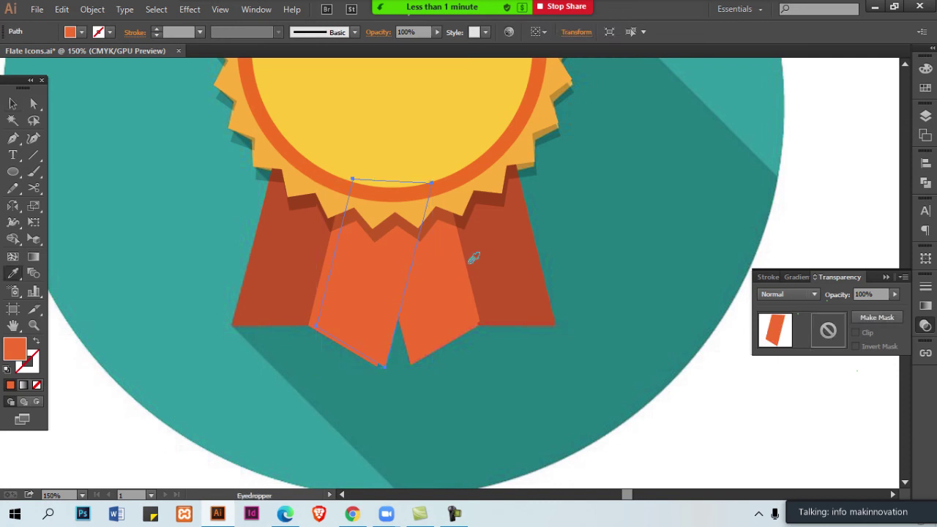
left_click(464, 218)
key("ctrl+shift+a")
Bring the two left ribbon pieces and their shadow copy to the front, keeping the shadow behind the left pieces.
key("v")
left_click(319, 323)
left_click(293, 322, "shift")
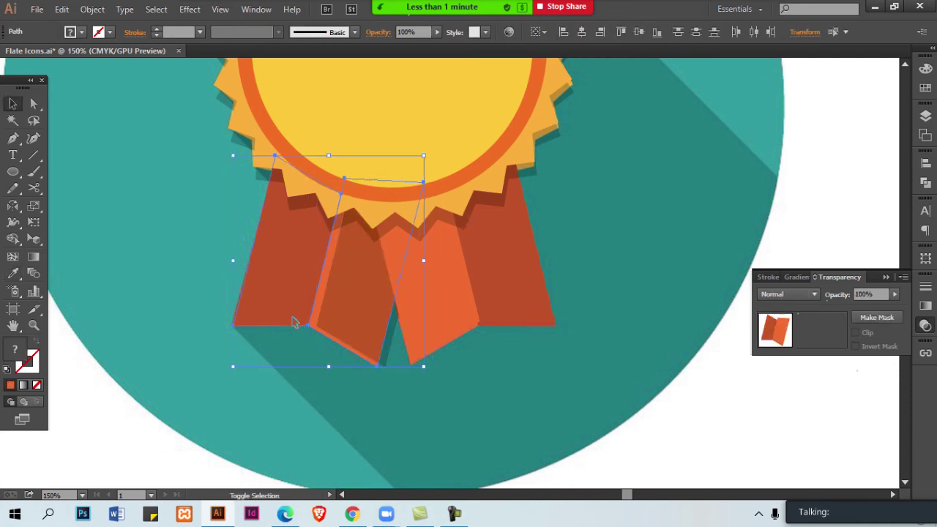
key("ctrl+shift+]")
key("ctrl+shift+a")
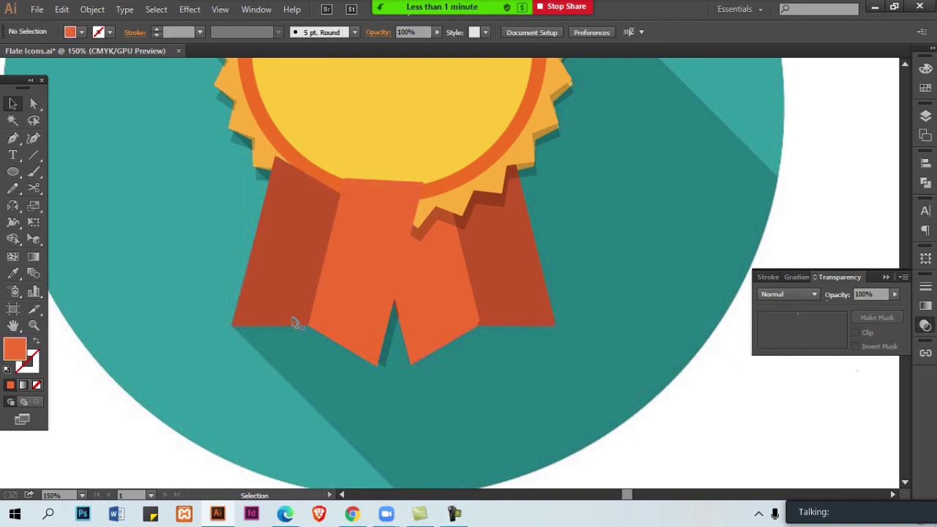
left_click(378, 337)
left_click(368, 338, "shift")
key("ctrl+shift+a")
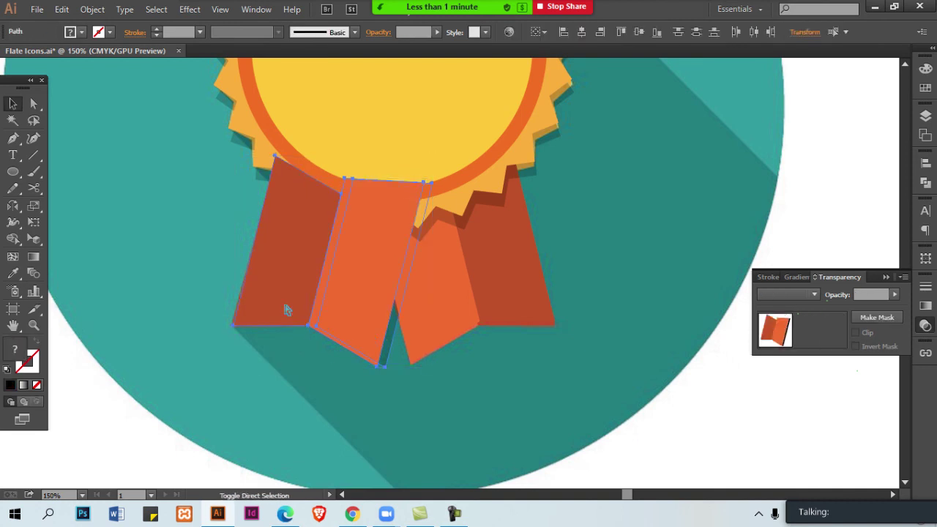
Bring the star's shadow, the scalloped star, the orange ring and the yellow circle in front of all ribbon pieces.
left_click(435, 225)
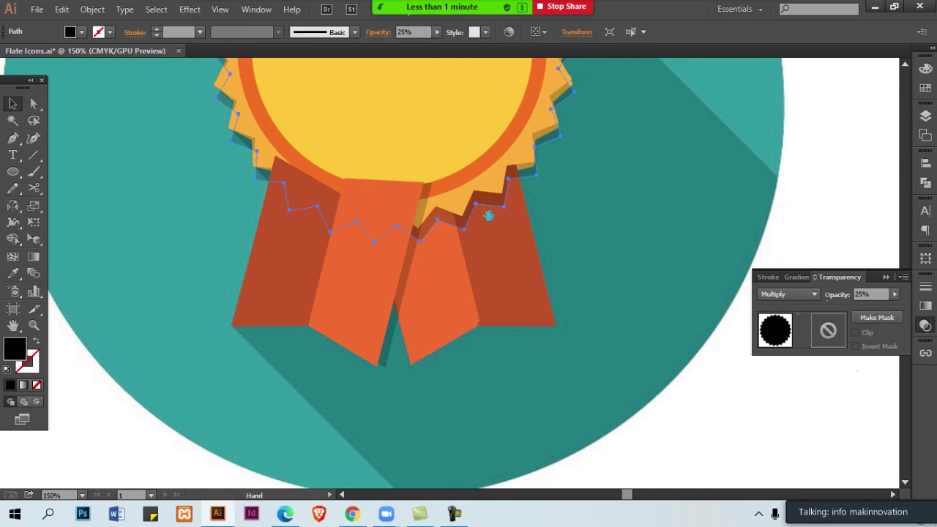
scroll(454, 271, "up", 2)
scroll(454, 271, "right", 1)
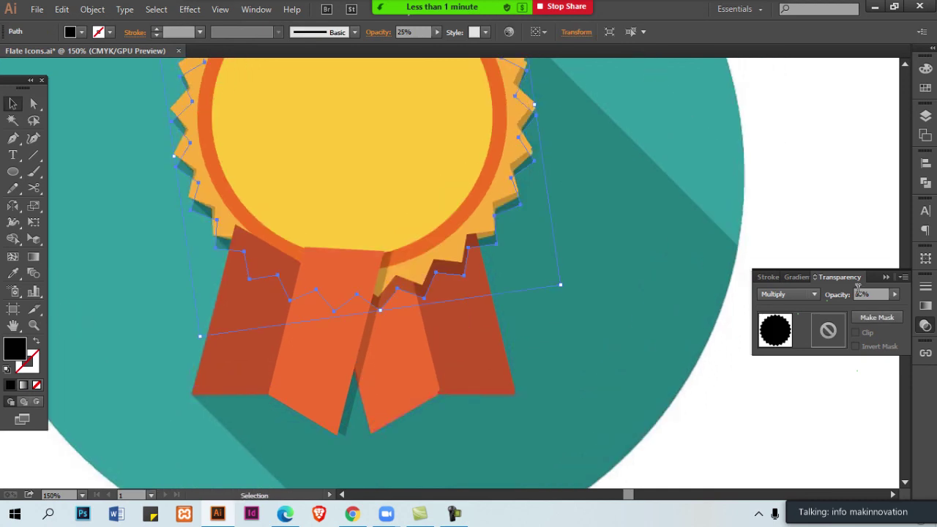
left_click(419, 274, "shift")
left_click(418, 251, "shift")
left_click(427, 201, "shift")
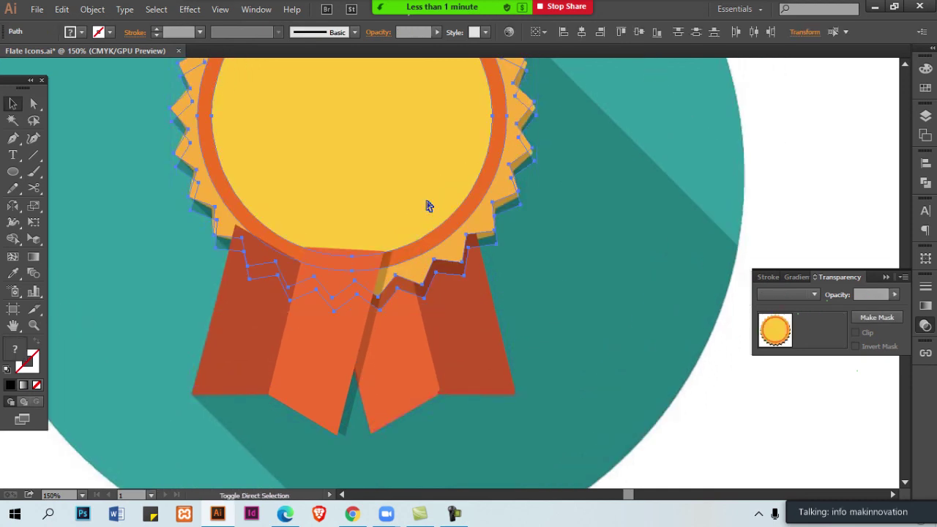
key("ctrl+shift+bracketright")
key("ctrl+shift+a")
Start tracing the long shadow with the Pen tool from the star's upper-right edge to the background circle's right rim and bottom.
key("ctrl+minus")
key("ctrl+minus")
left_click_drag(472, 276, 428, 300)
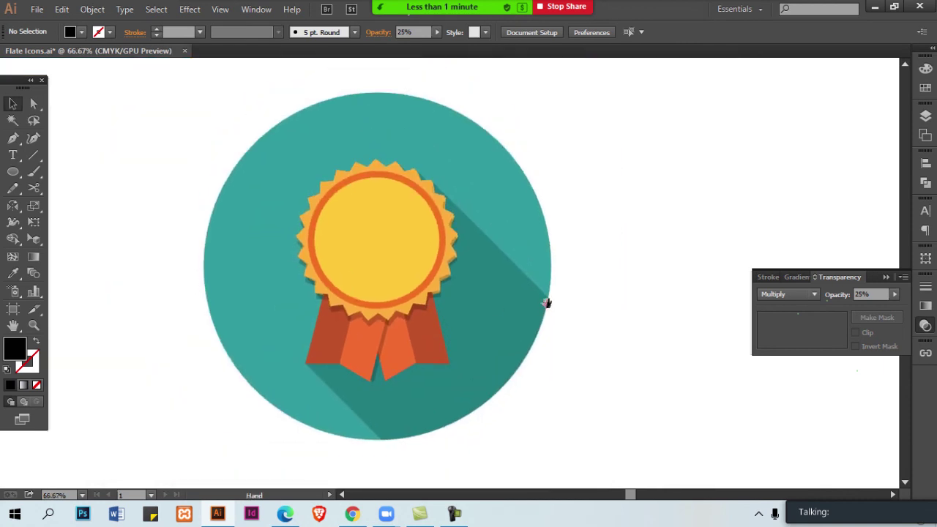
left_click_drag(615, 292, 527, 271)
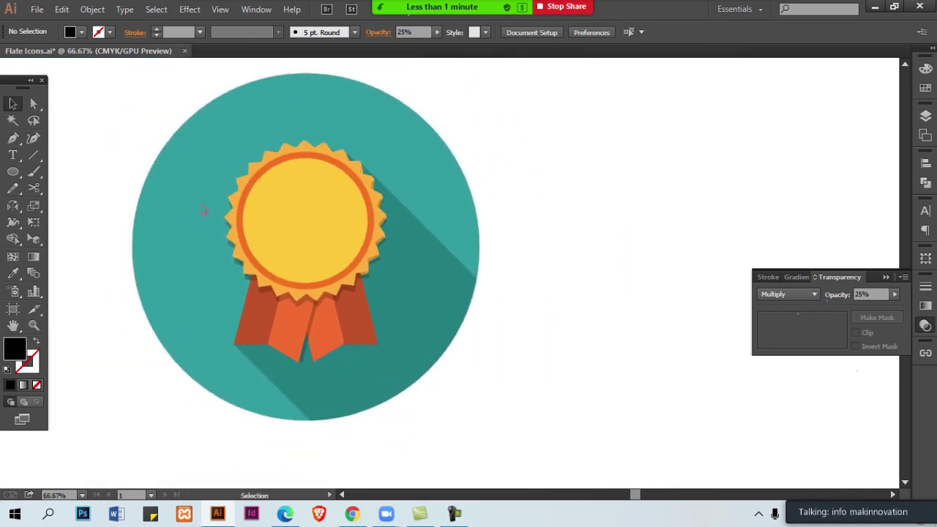
key("ctrl+y")
key("ctrl+y")
key("p")
left_click(342, 156)
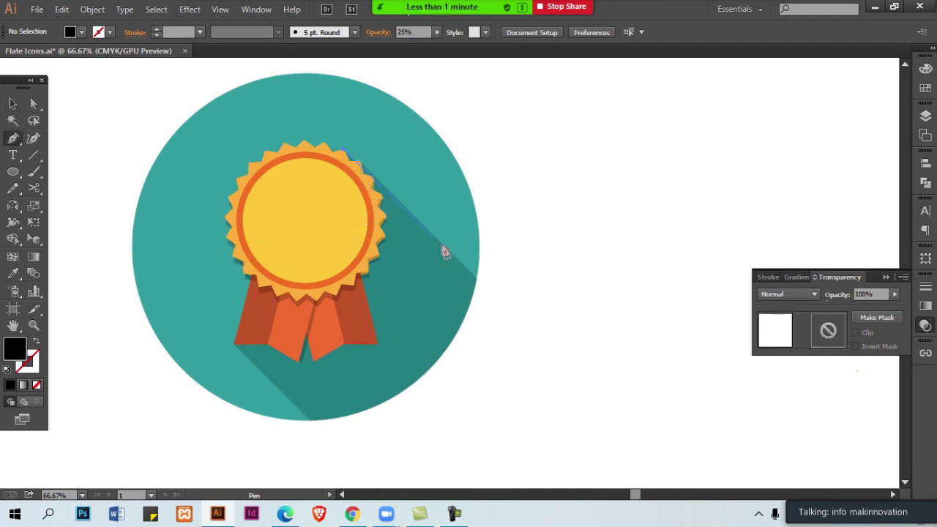
left_click(476, 285)
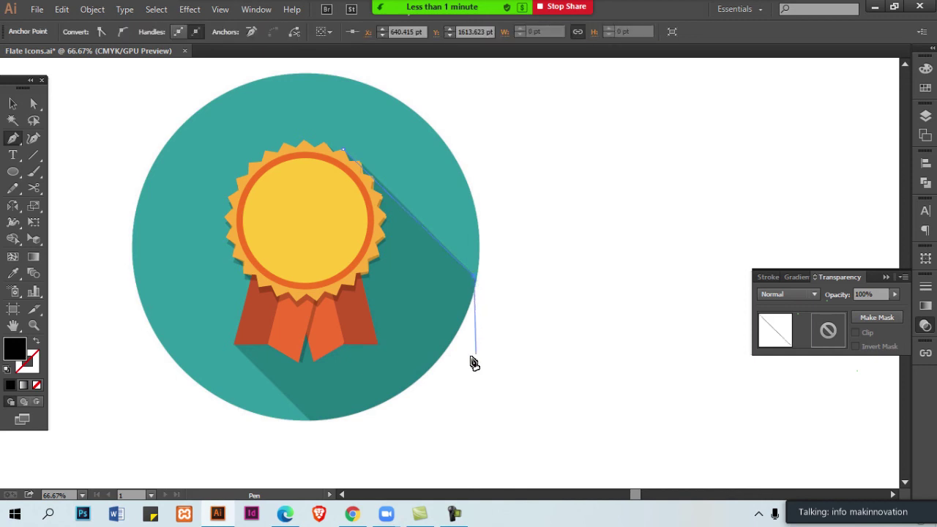
left_click(311, 421)
Add an anchor point on the shadow shape's lower-right edge and pull it out to the background circle's rim.
left_click(397, 344)
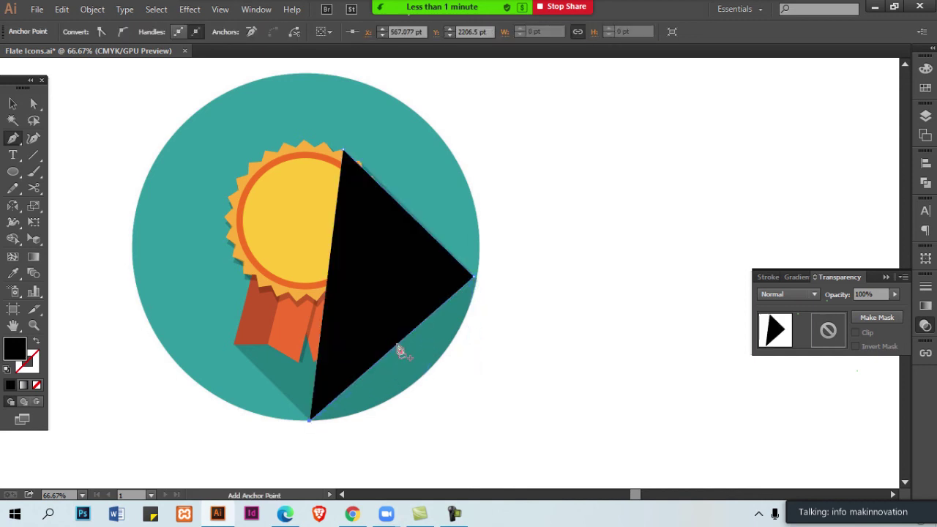
key("a")
left_click_drag(397, 344, 429, 376)
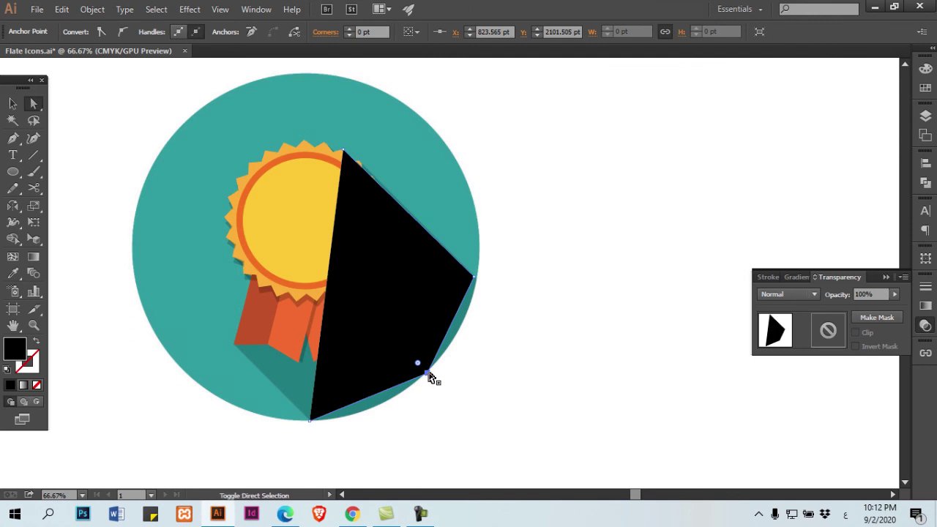
mouse_move(13, 171)
left_mouse_down()
mouse_move(82, 241)
mouse_move(33, 167)
mouse_move(9, 174)
mouse_move(83, 214)
mouse_move(86, 251)
mouse_move(39, 134)
left_mouse_up()
left_click(34, 121)
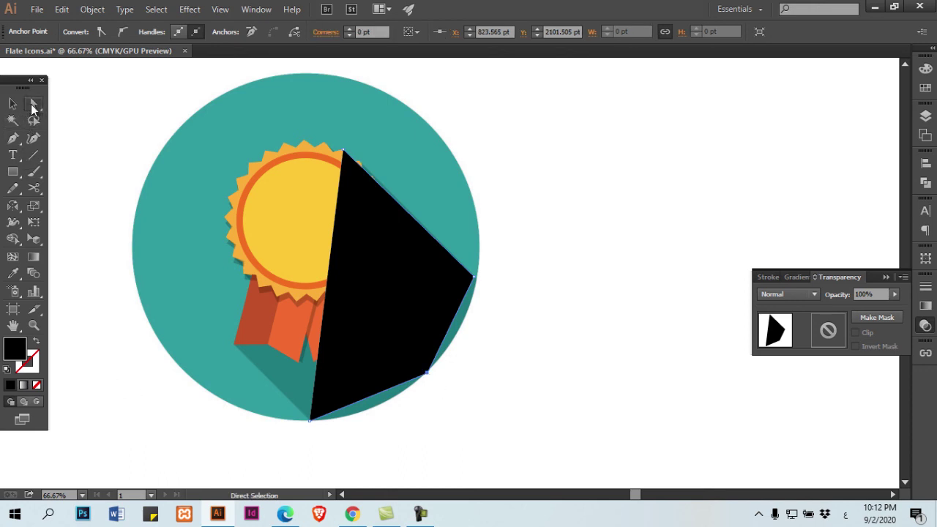
left_click(13, 120)
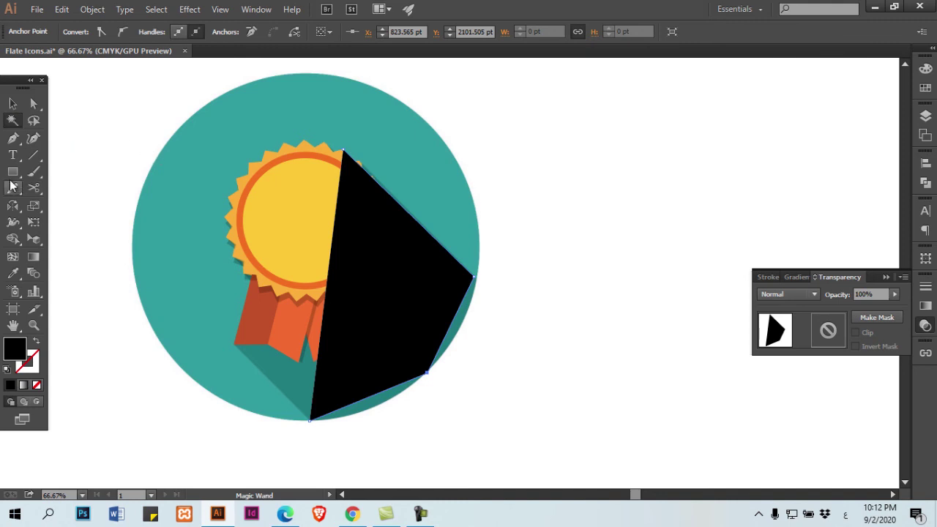
left_click(12, 140)
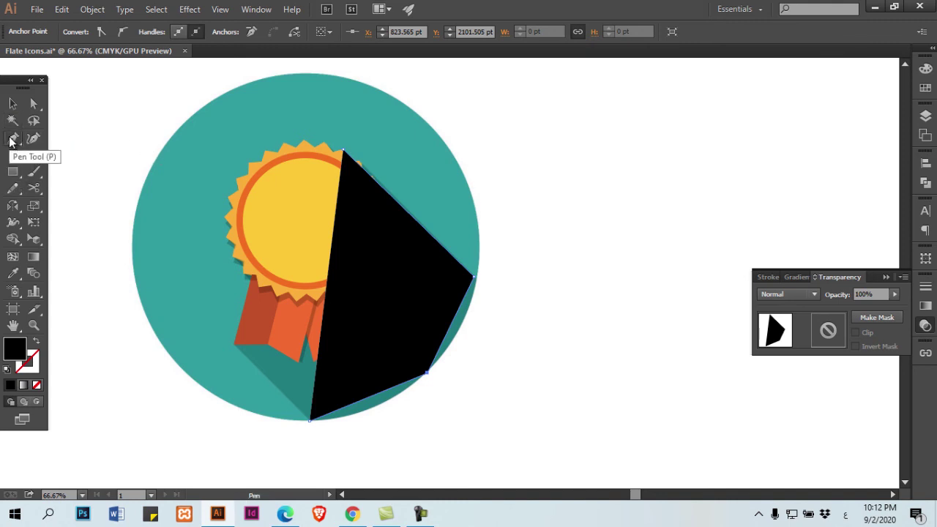
left_click(33, 139)
Deselect the shadow shape and save the document.
key("v")
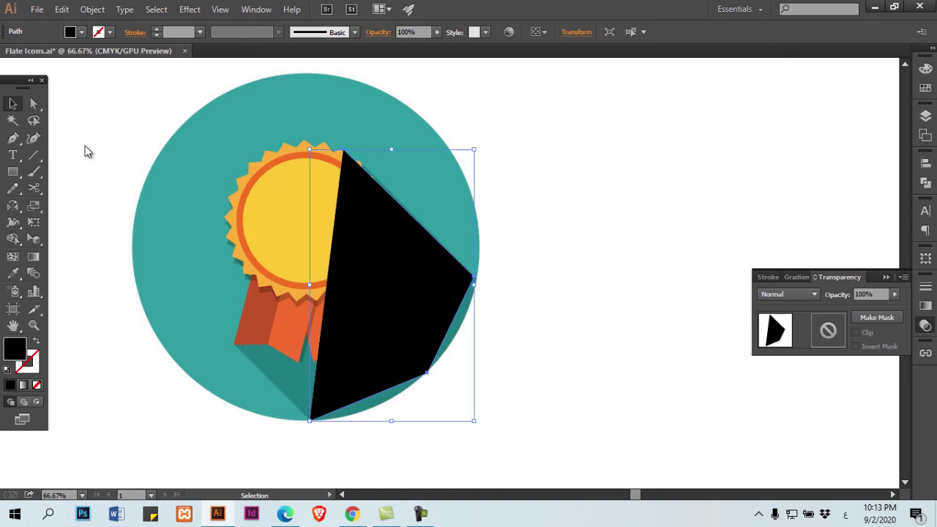
left_click(111, 142)
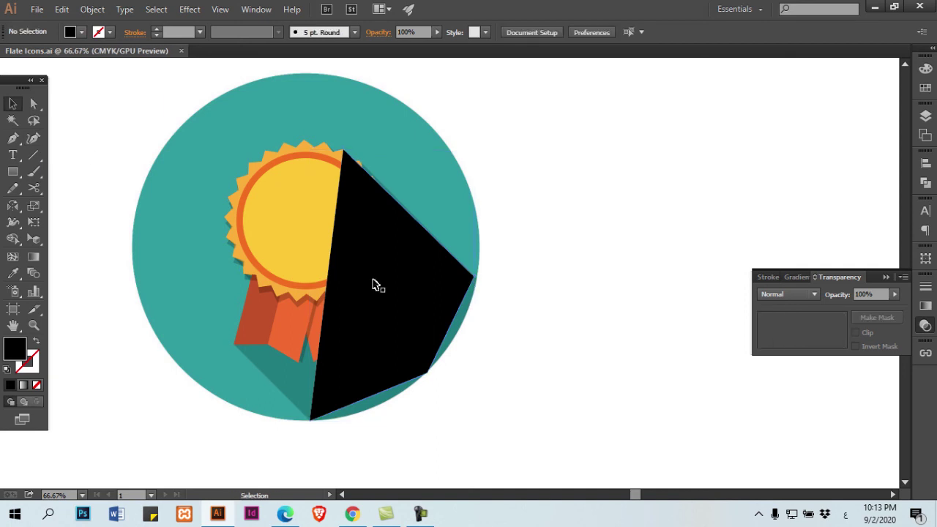
Convert the shadow shape's rim anchor to a smooth point so its edge curves along the background circle.
left_click(12, 139)
left_click(41, 188)
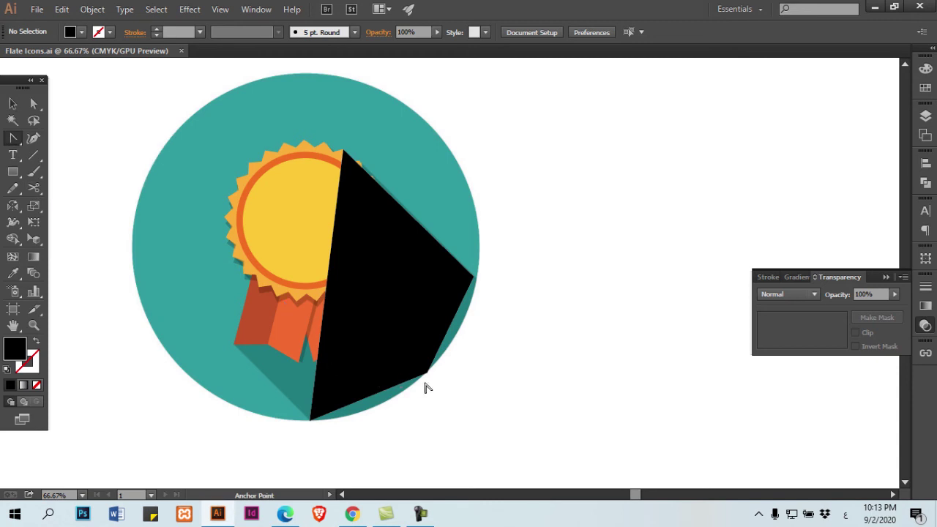
left_click_drag(429, 373, 382, 419)
Continue the shadow path from its bottom point to the left ribbon's lower-left corner and close it at the star.
left_click(310, 421)
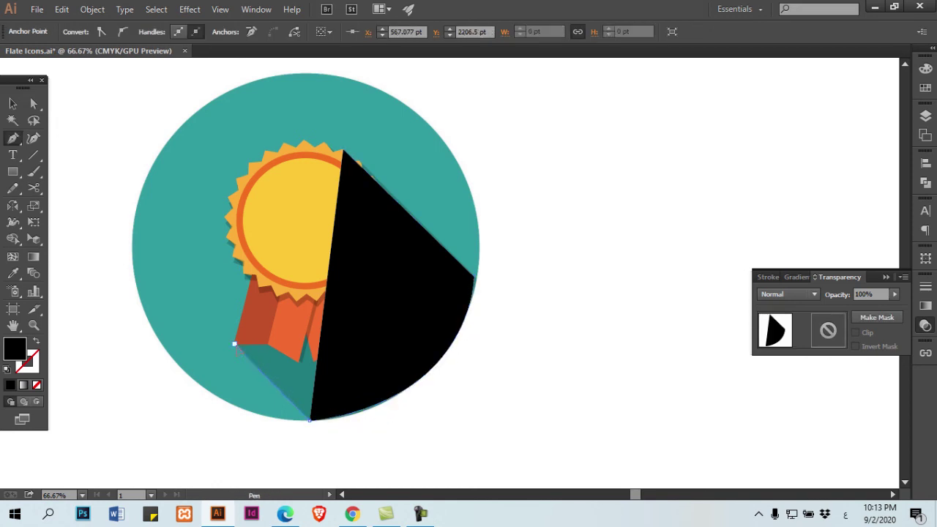
left_click(236, 343)
left_click(342, 153)
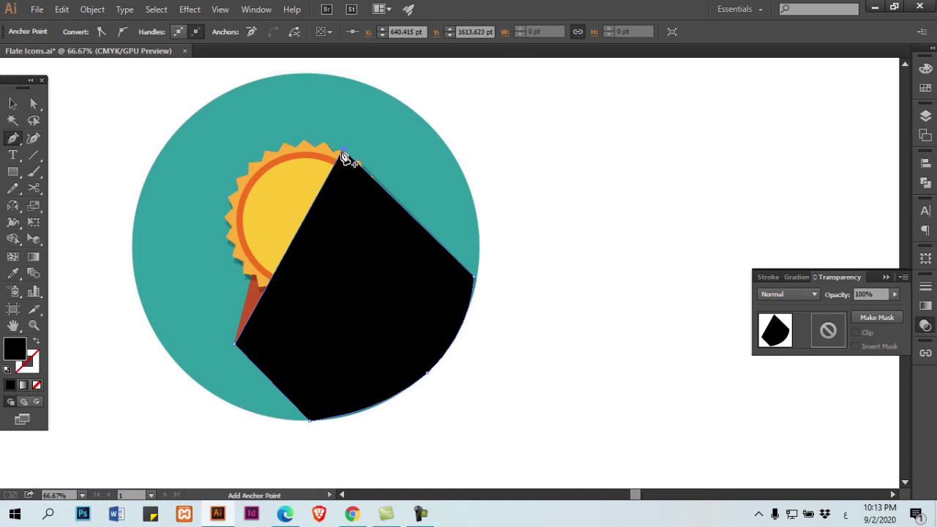
Move the black shadow shape aside and try filling it with the dark teal sampled from the reference shadow.
key("v")
left_click(397, 178)
left_click(373, 216)
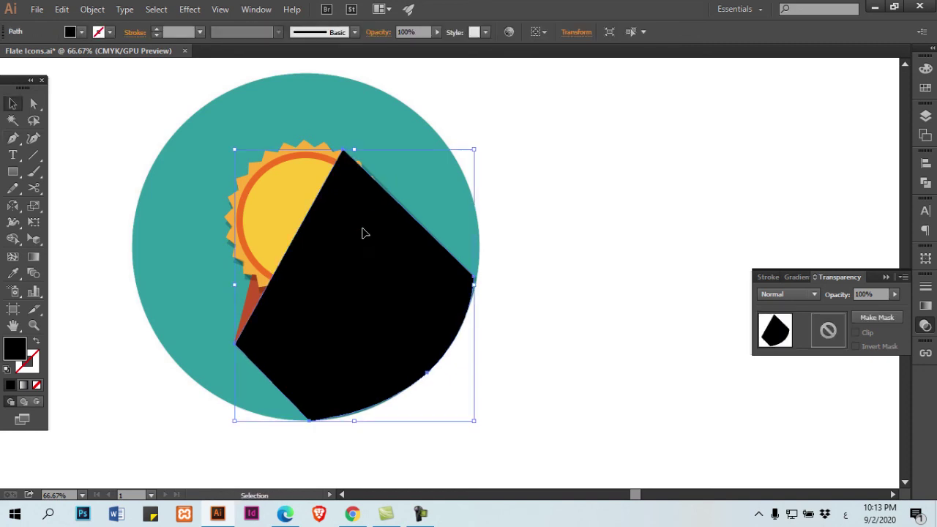
left_click_drag(365, 232, 453, 229)
key("i")
left_click(390, 204)
Give the long shadow shape the star shadow's black 25% Multiply appearance and place it back over the reference shadow.
key("v")
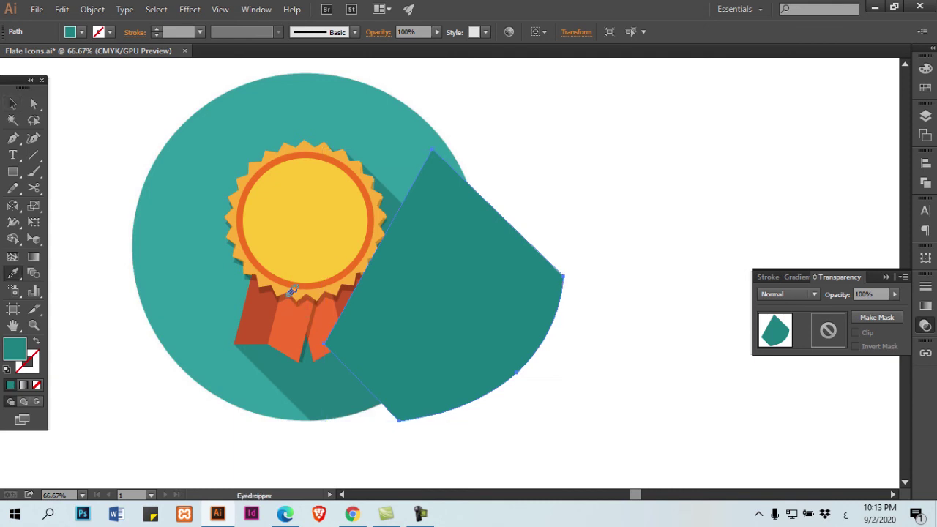
key("ctrl+z")
key("ctrl+shift+a")
left_click_drag(459, 302, 370, 302)
key("ctrl+shift+a")
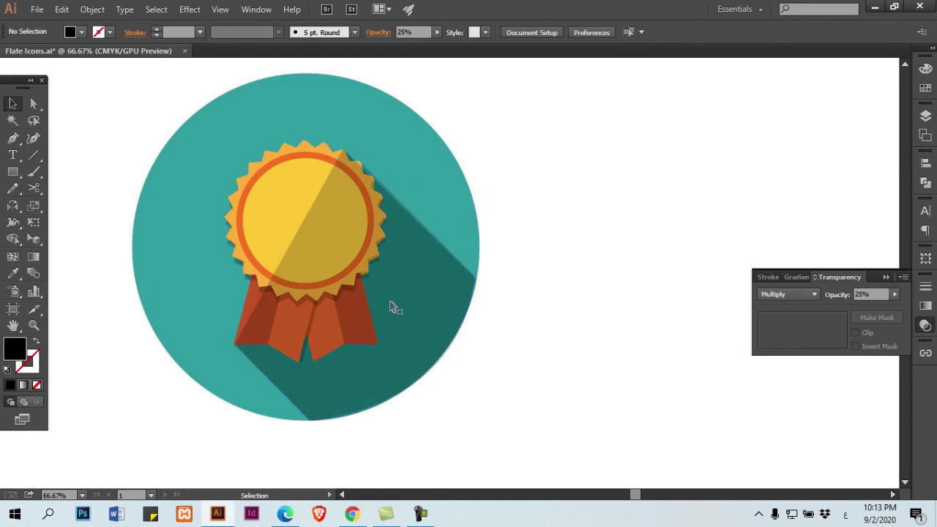
Arrange the long shadow shape behind the medal and the ribbon pieces.
left_click_drag(135, 116, 302, 221)
left_click(425, 273)
key("ctrl+bracketleft")
key("ctrl+shift+a")
left_click_drag(102, 134, 595, 452)
key("ctrl+shift+a")
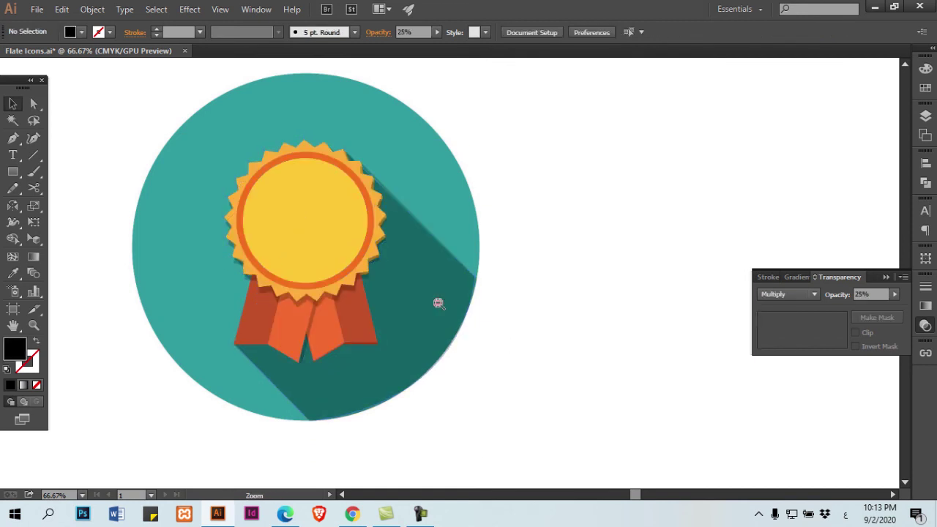
Draw a circle the size of the badge background, move it right of the medal and fill it with the reference's light teal.
left_click(425, 302, "ctrl+alt")
left_click_drag(410, 315, 451, 336)
left_click_drag(16, 171, 92, 202)
left_click_drag(287, 140, 550, 311)
key("v")
left_click_drag(365, 286, 554, 283)
key("i")
left_click(452, 140)
key("v")
Align the teal circle with the medal's yellow circle, centred both horizontally and vertically.
left_click(443, 247, "shift")
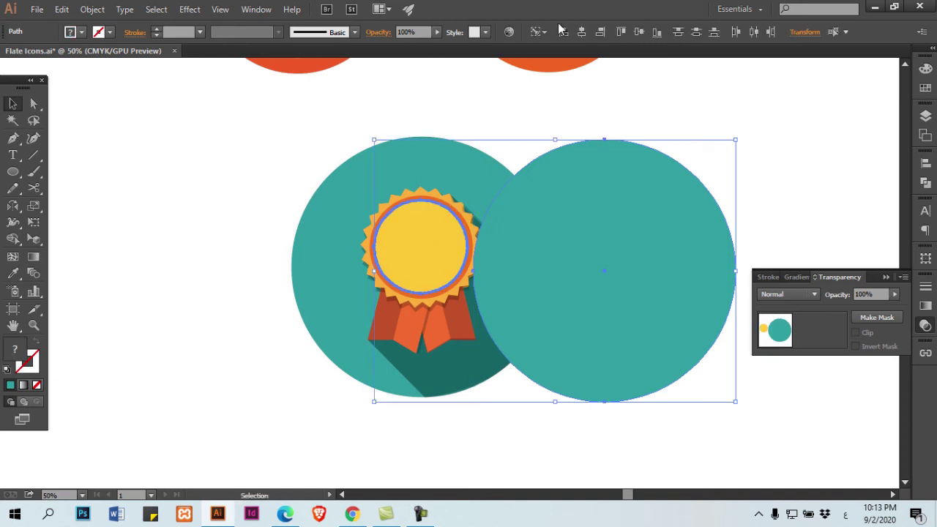
left_click(581, 32)
left_click(639, 31)
key("ctrl+shift+a")
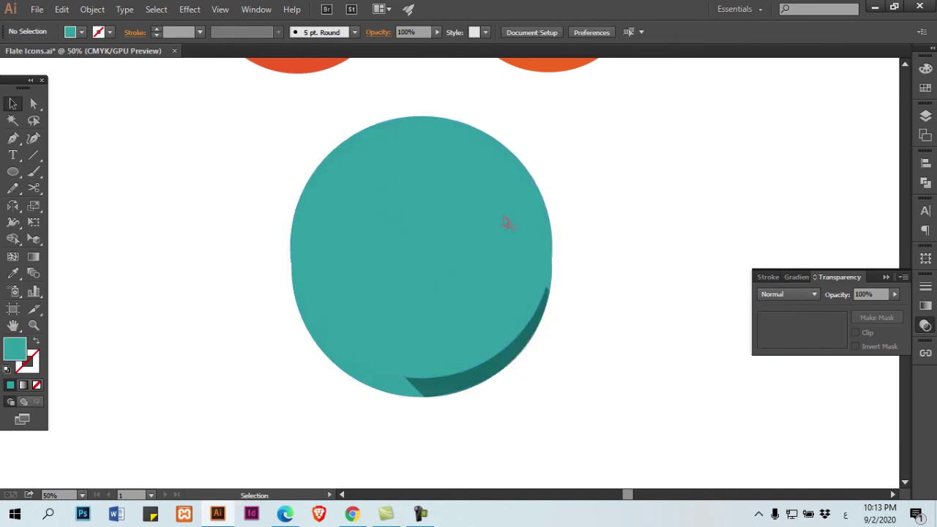
Send the teal background circle to the back, behind the medal, ribbons and shadows.
left_click(505, 236)
key("ctrl+shift+bracketleft")
key("ctrl+shift+a")
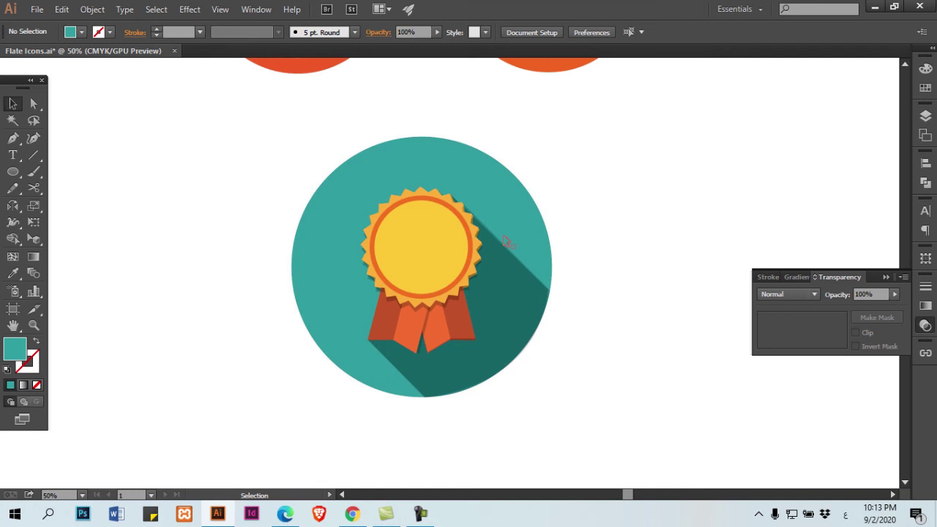
Select all pieces of the vector badge and move them off the reference image to stand beside it on the right.
left_click_drag(245, 119, 490, 380)
left_click_drag(382, 261, 539, 260)
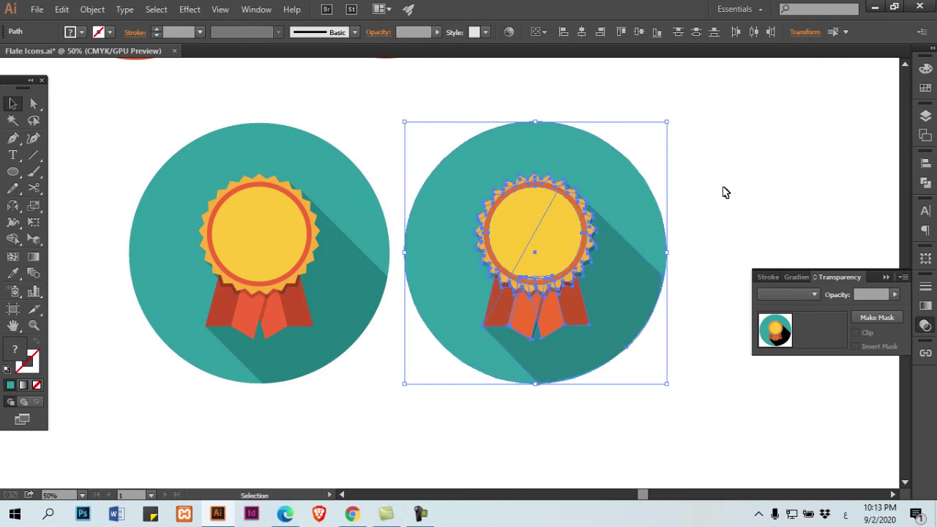
left_click(725, 192)
key("ctrl+y")
key("ctrl+y")
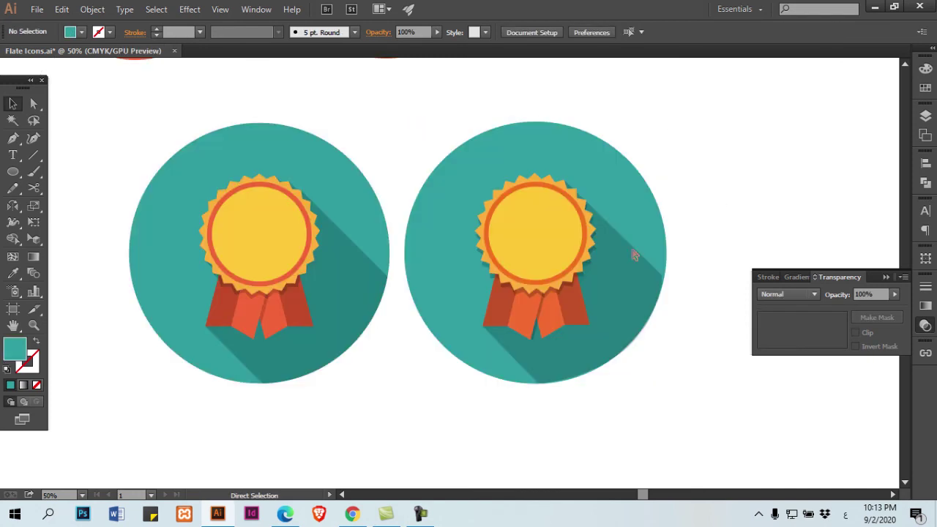
Reshape the long shadow's curved outer edge so that it extends slightly beyond the lower-right rim of the teal circle.
left_click(559, 270, "ctrl+alt")
left_click(505, 301, "ctrl")
left_click(459, 303, "ctrl")
left_click_drag(299, 280, 416, 331)
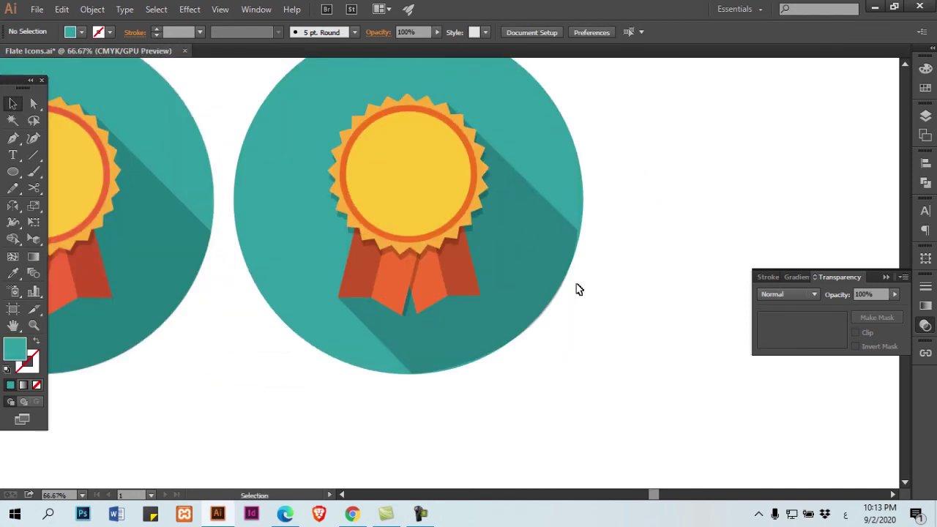
left_click(540, 281)
left_click_drag(543, 286, 616, 291)
double_click(595, 309)
key("a")
left_click_drag(479, 385, 472, 409)
key("v")
double_click(672, 250)
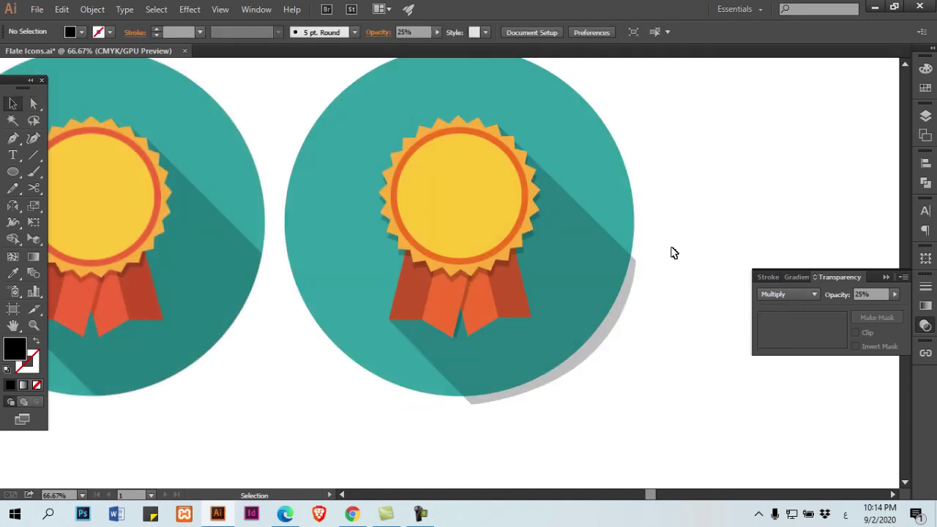
Duplicate the teal background circle in place by making a moved copy with zero offset.
left_click(609, 209)
key("Return")
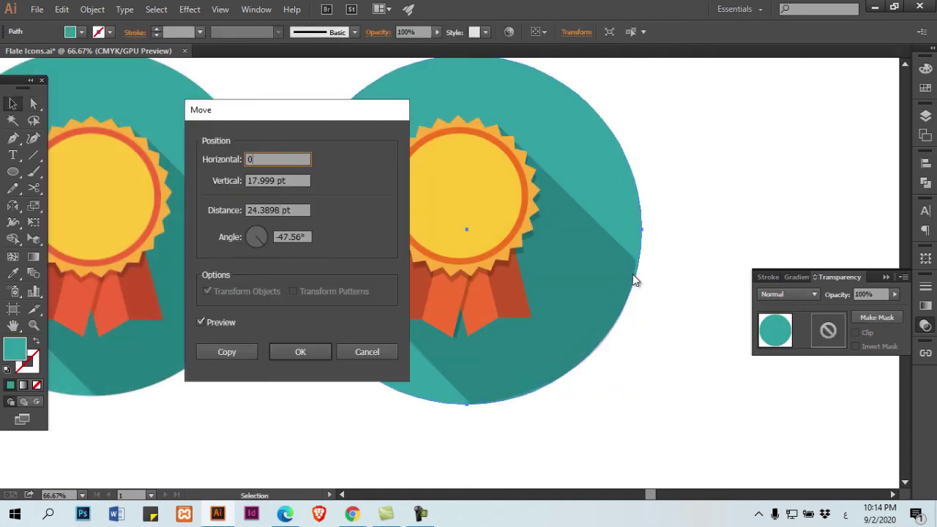
left_click(245, 350)
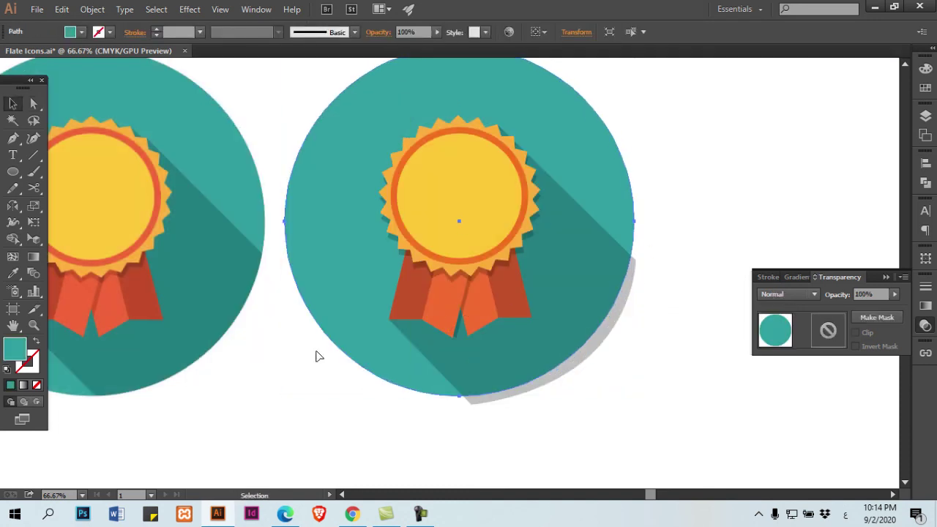
Trim the long shadow to the badge's rim by intersecting it with the copied teal circle using Pathfinder.
left_click(625, 298, "shift")
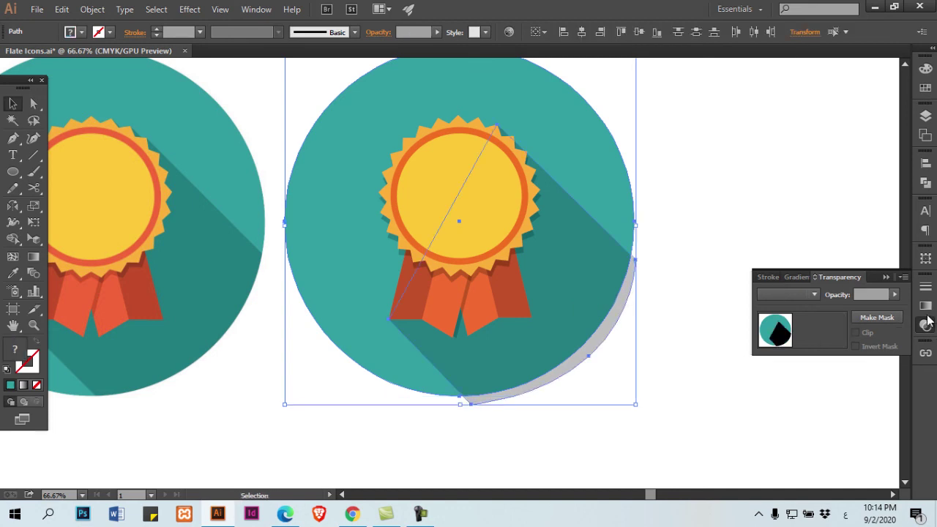
left_click(925, 183)
key("a")
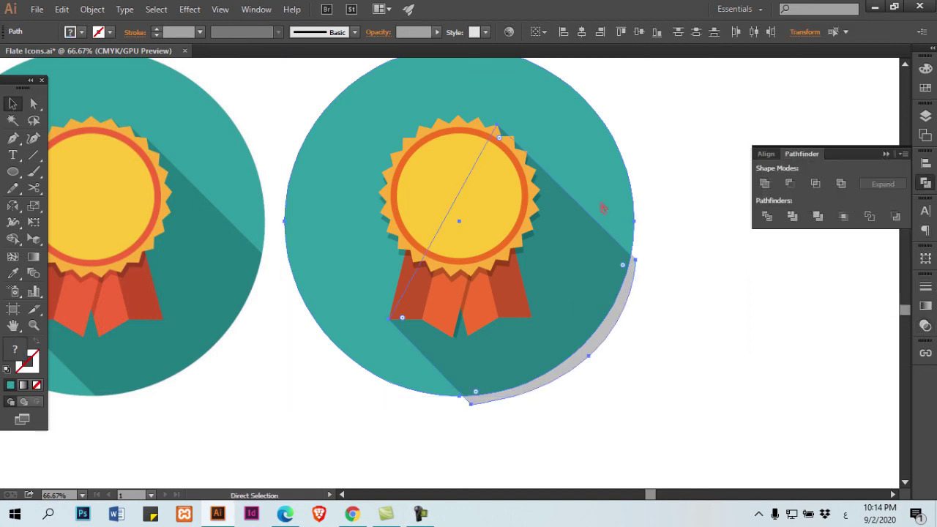
left_click(661, 270)
left_click(631, 276)
left_click(626, 234, "shift")
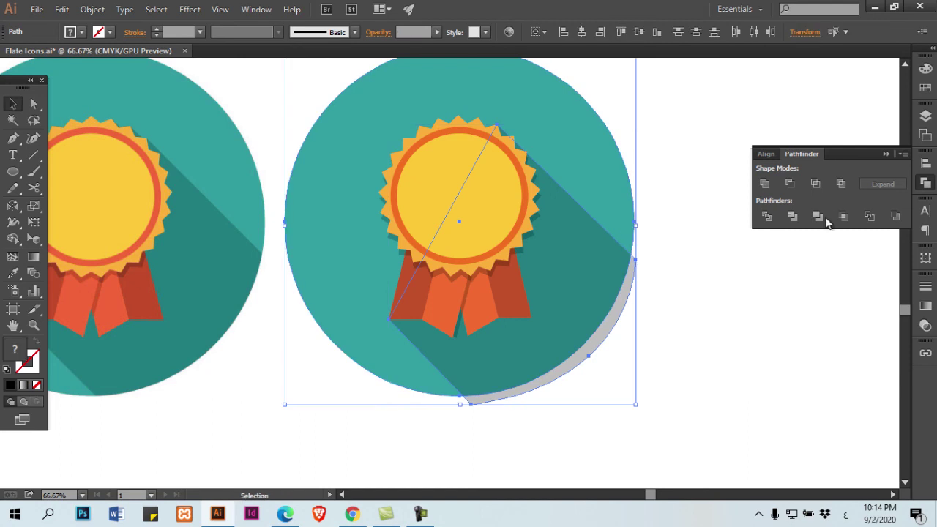
left_click(818, 183)
left_click(634, 269)
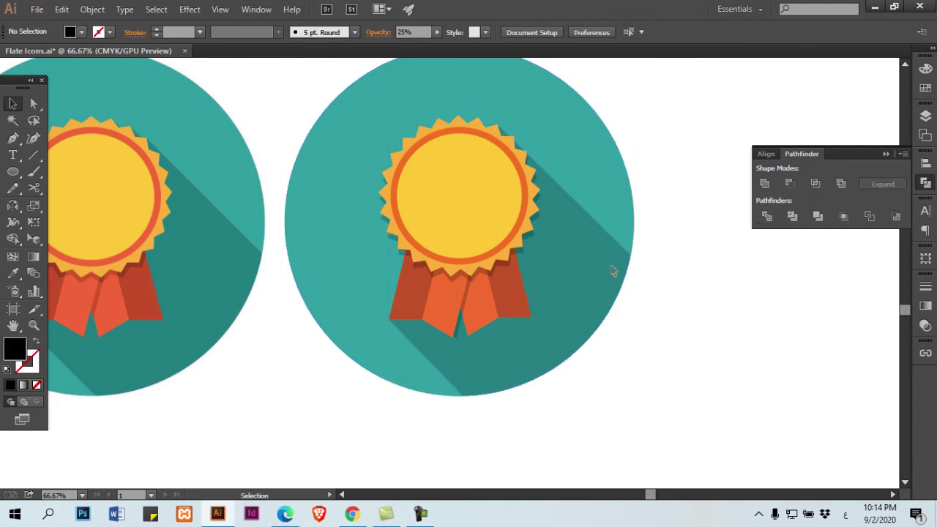
Check the finished badge beside the reference, toggling between outline and preview views, and save the document.
key("ctrl+minus")
left_click_drag(463, 276, 505, 309)
key("ctrl+z")
key("ctrl+shift+z")
left_click(594, 294)
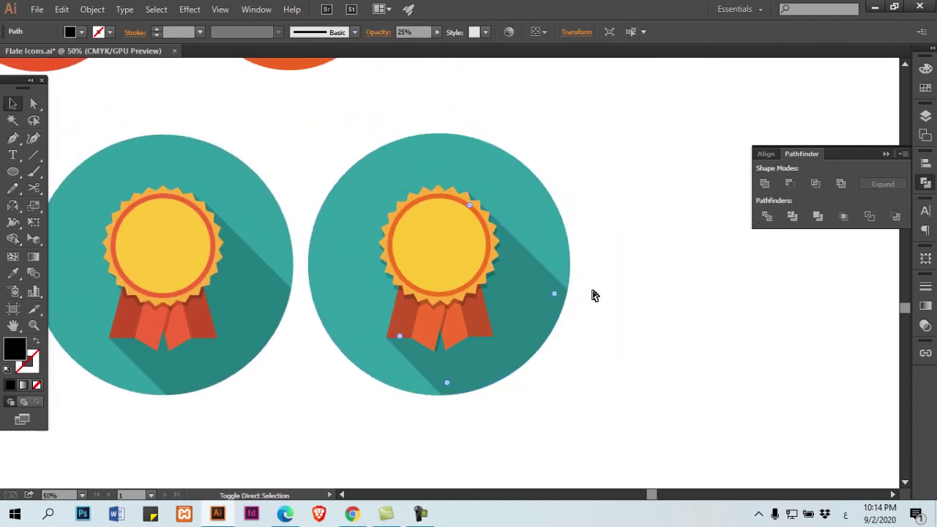
left_click_drag(398, 273, 479, 274)
key("ctrl+y")
key("ctrl+y")
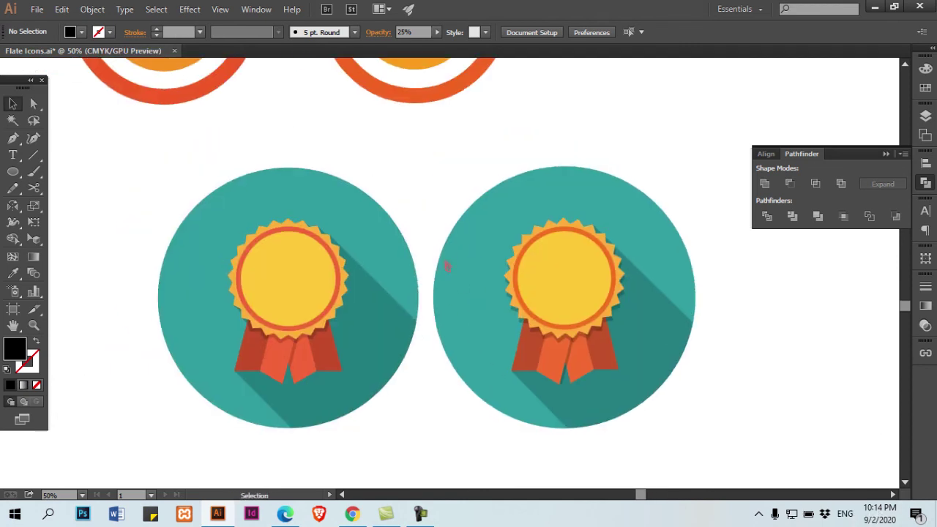
key("ctrl+s")
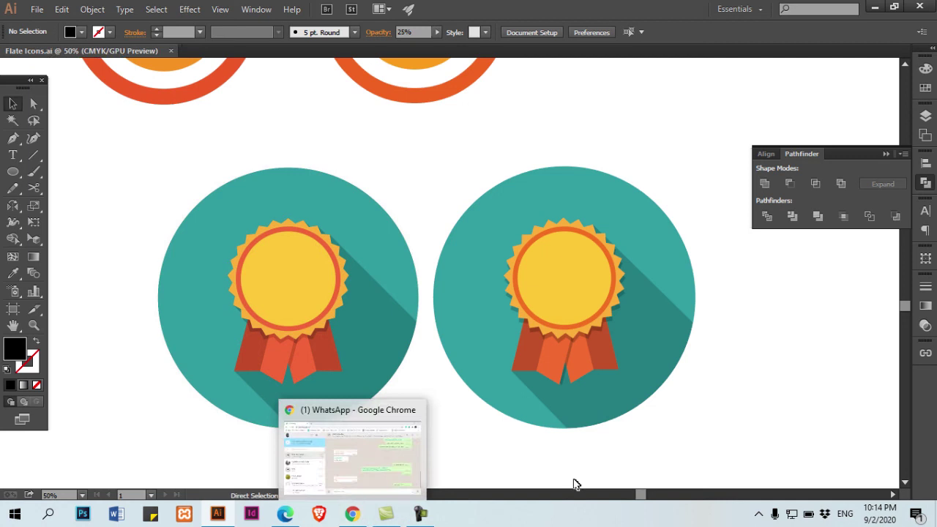